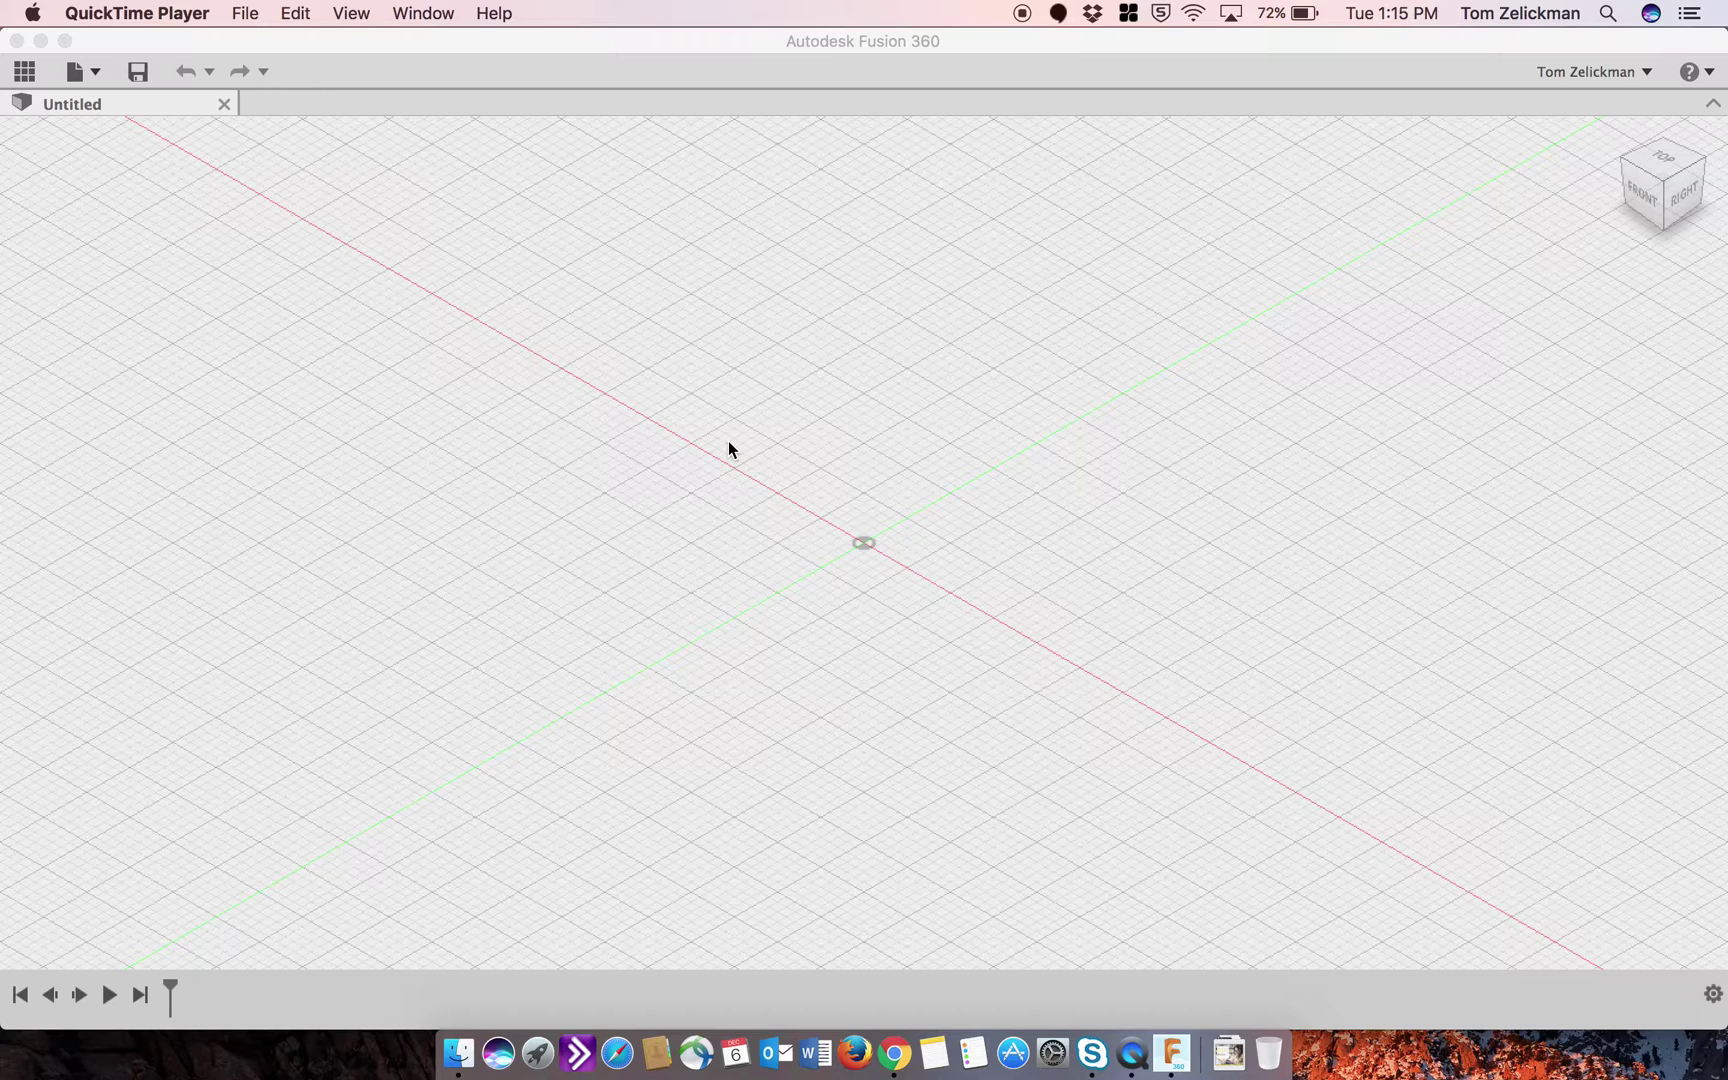
Step: Switch to Chrome, open cam.autodesk.com/posts/ and download the Generic Tormach PathPilot post processor
{"action": "left_click", "coordinate": [710, 44]}
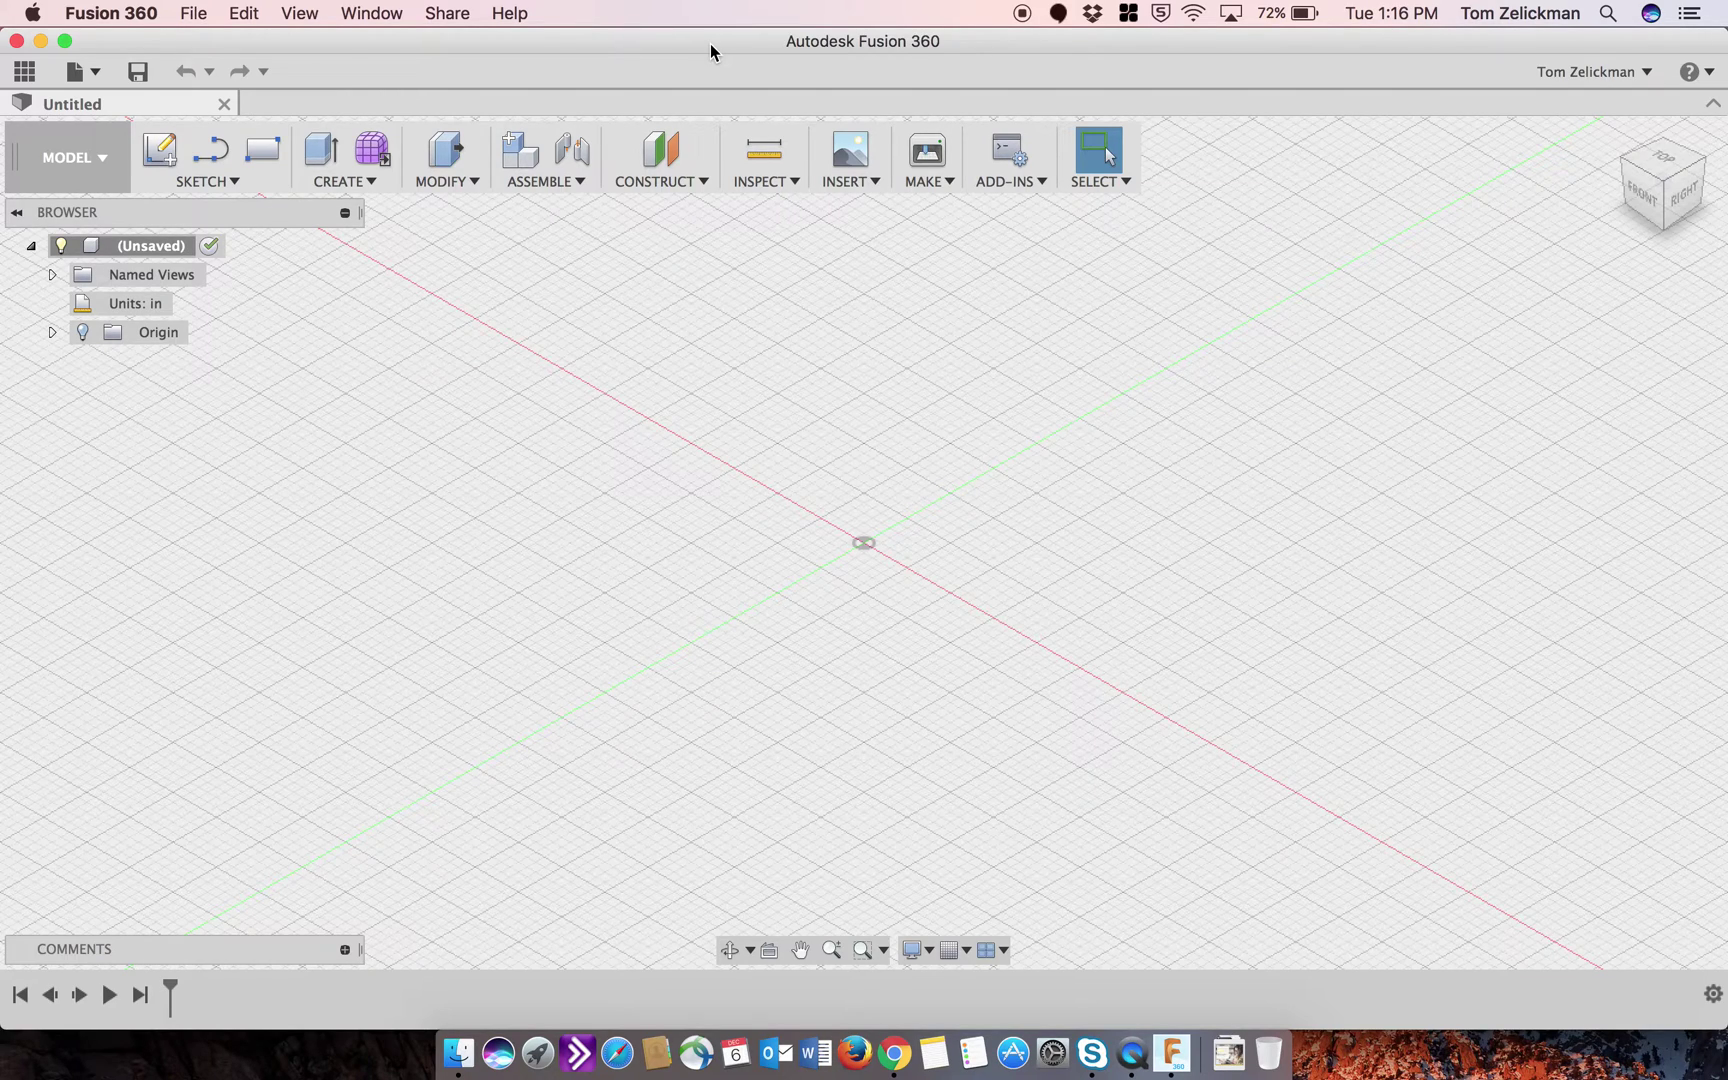
{"action": "left_click", "coordinate": [895, 1052]}
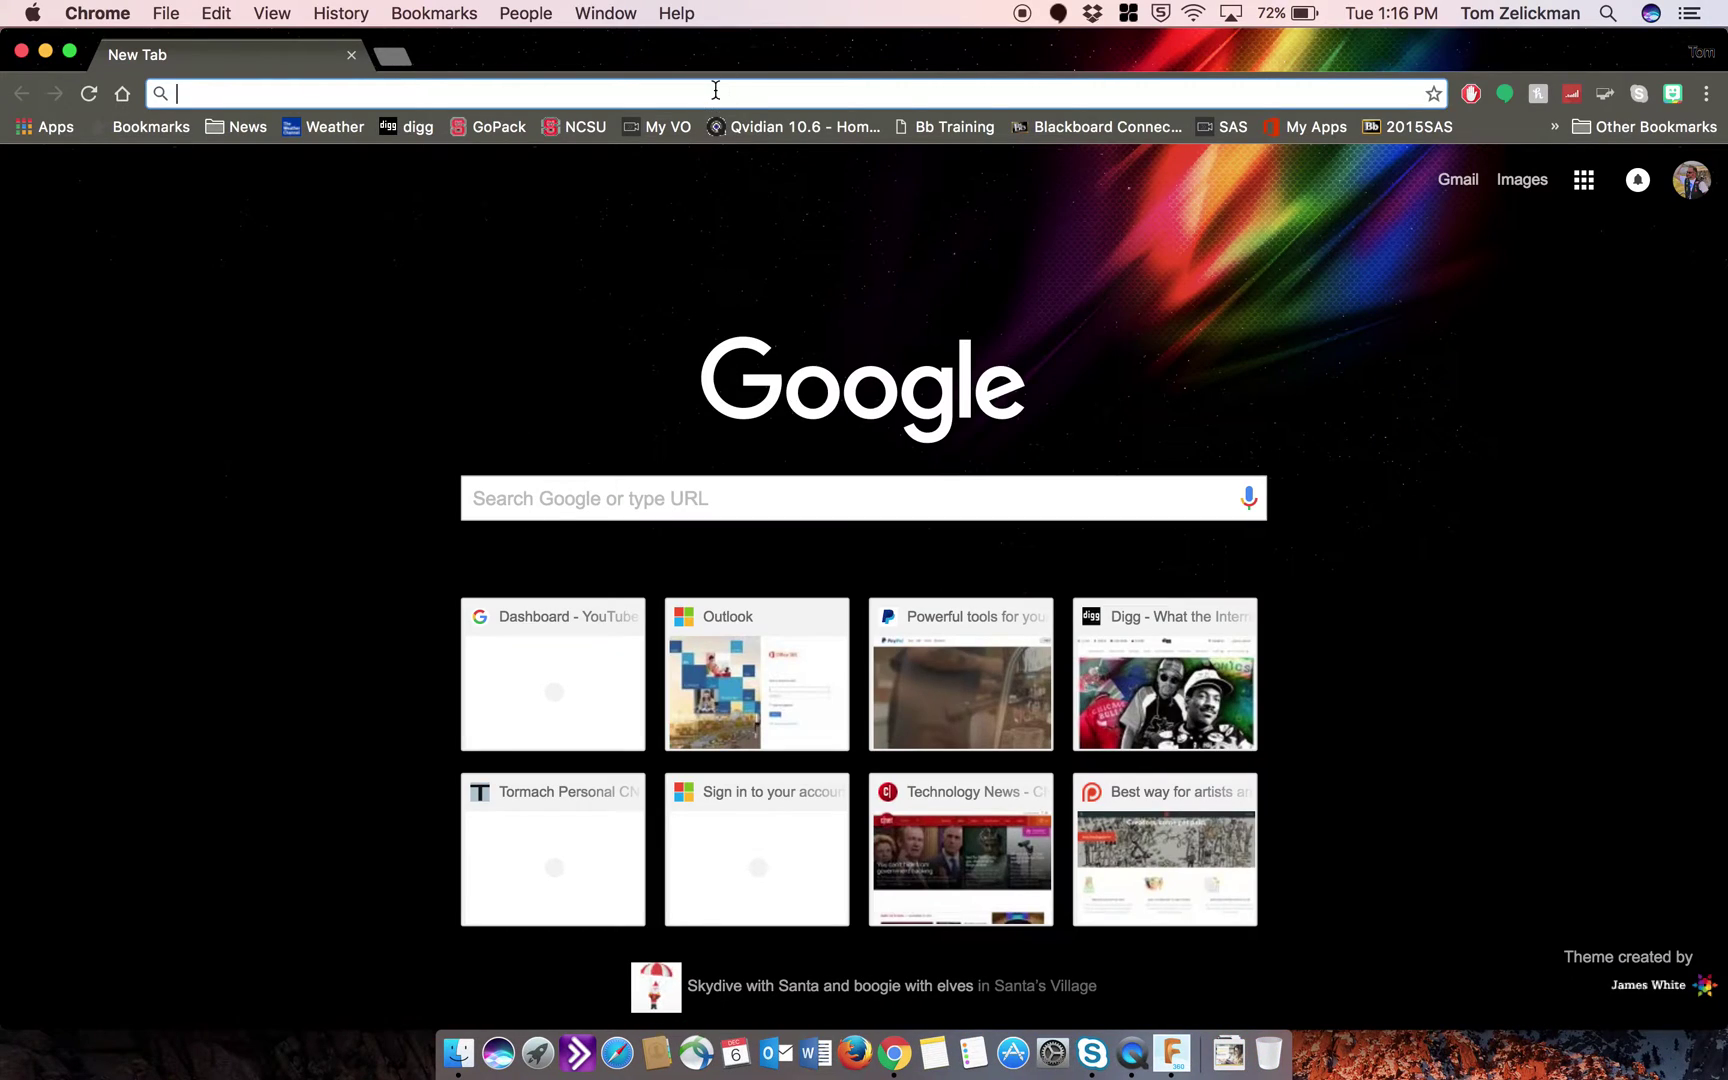
{"action": "type", "text": "cam."}
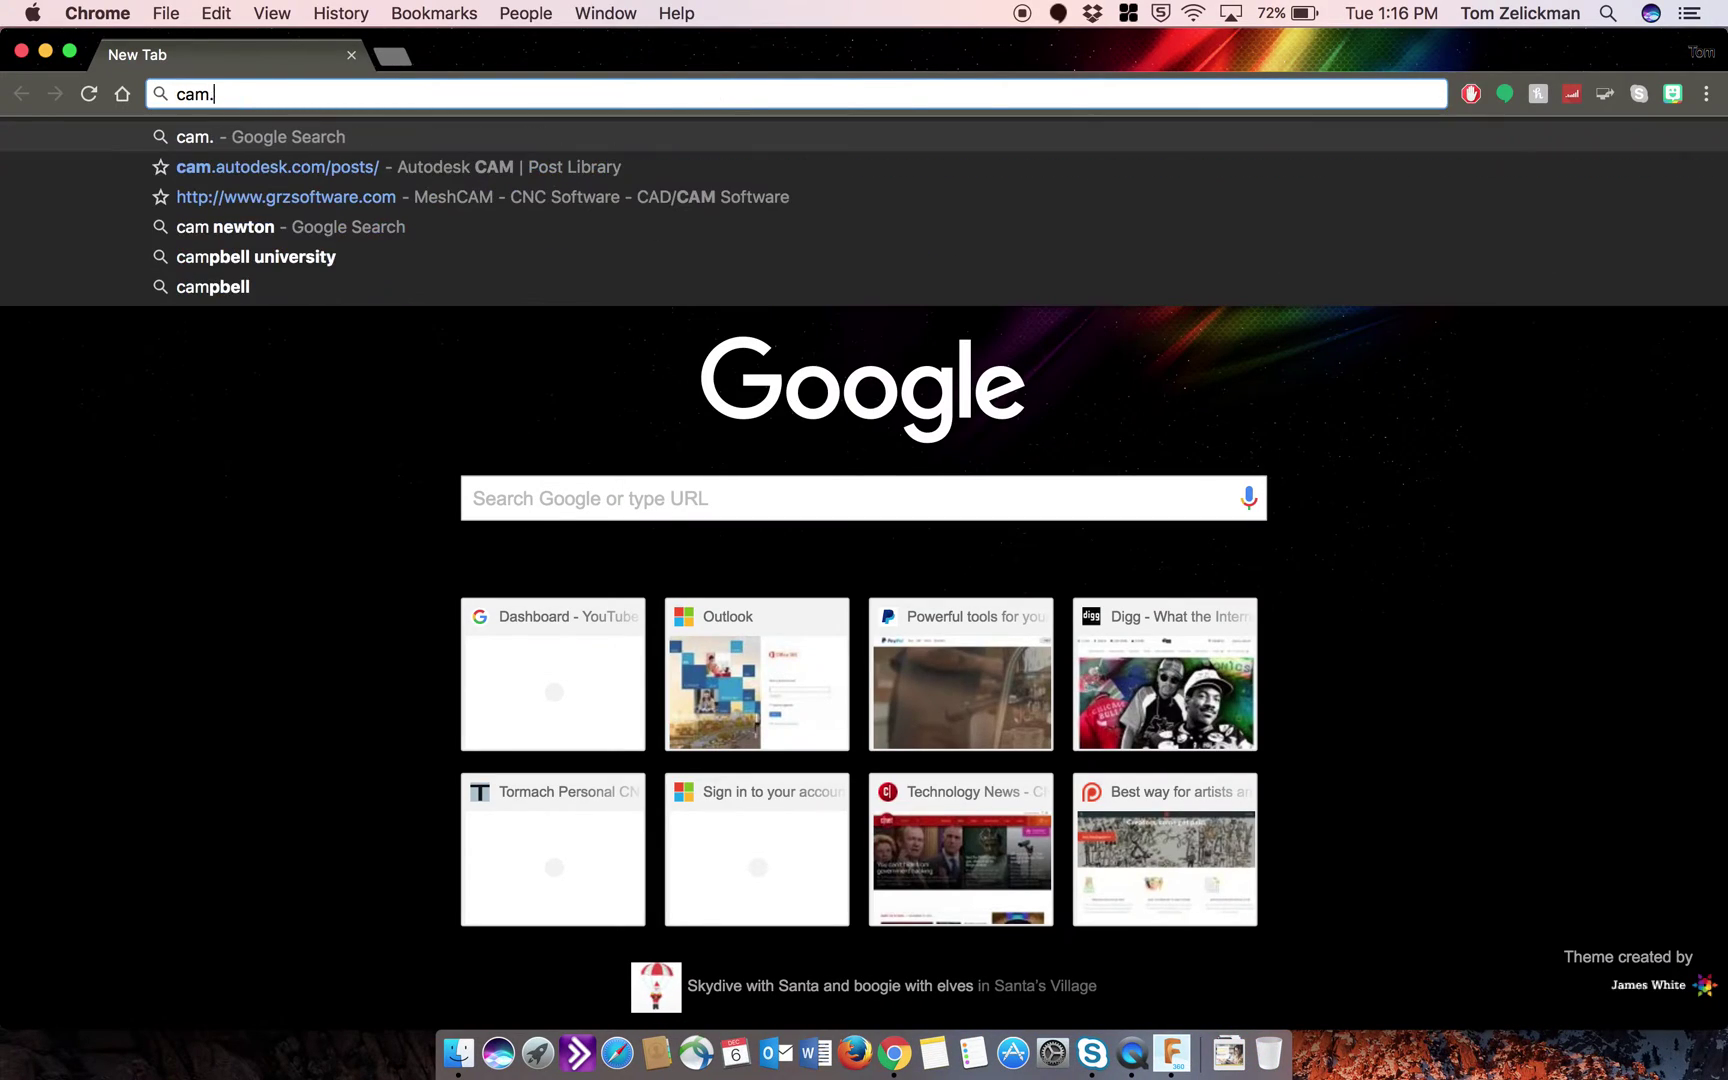
{"action": "type", "text": "autodesk.com/posts/"}
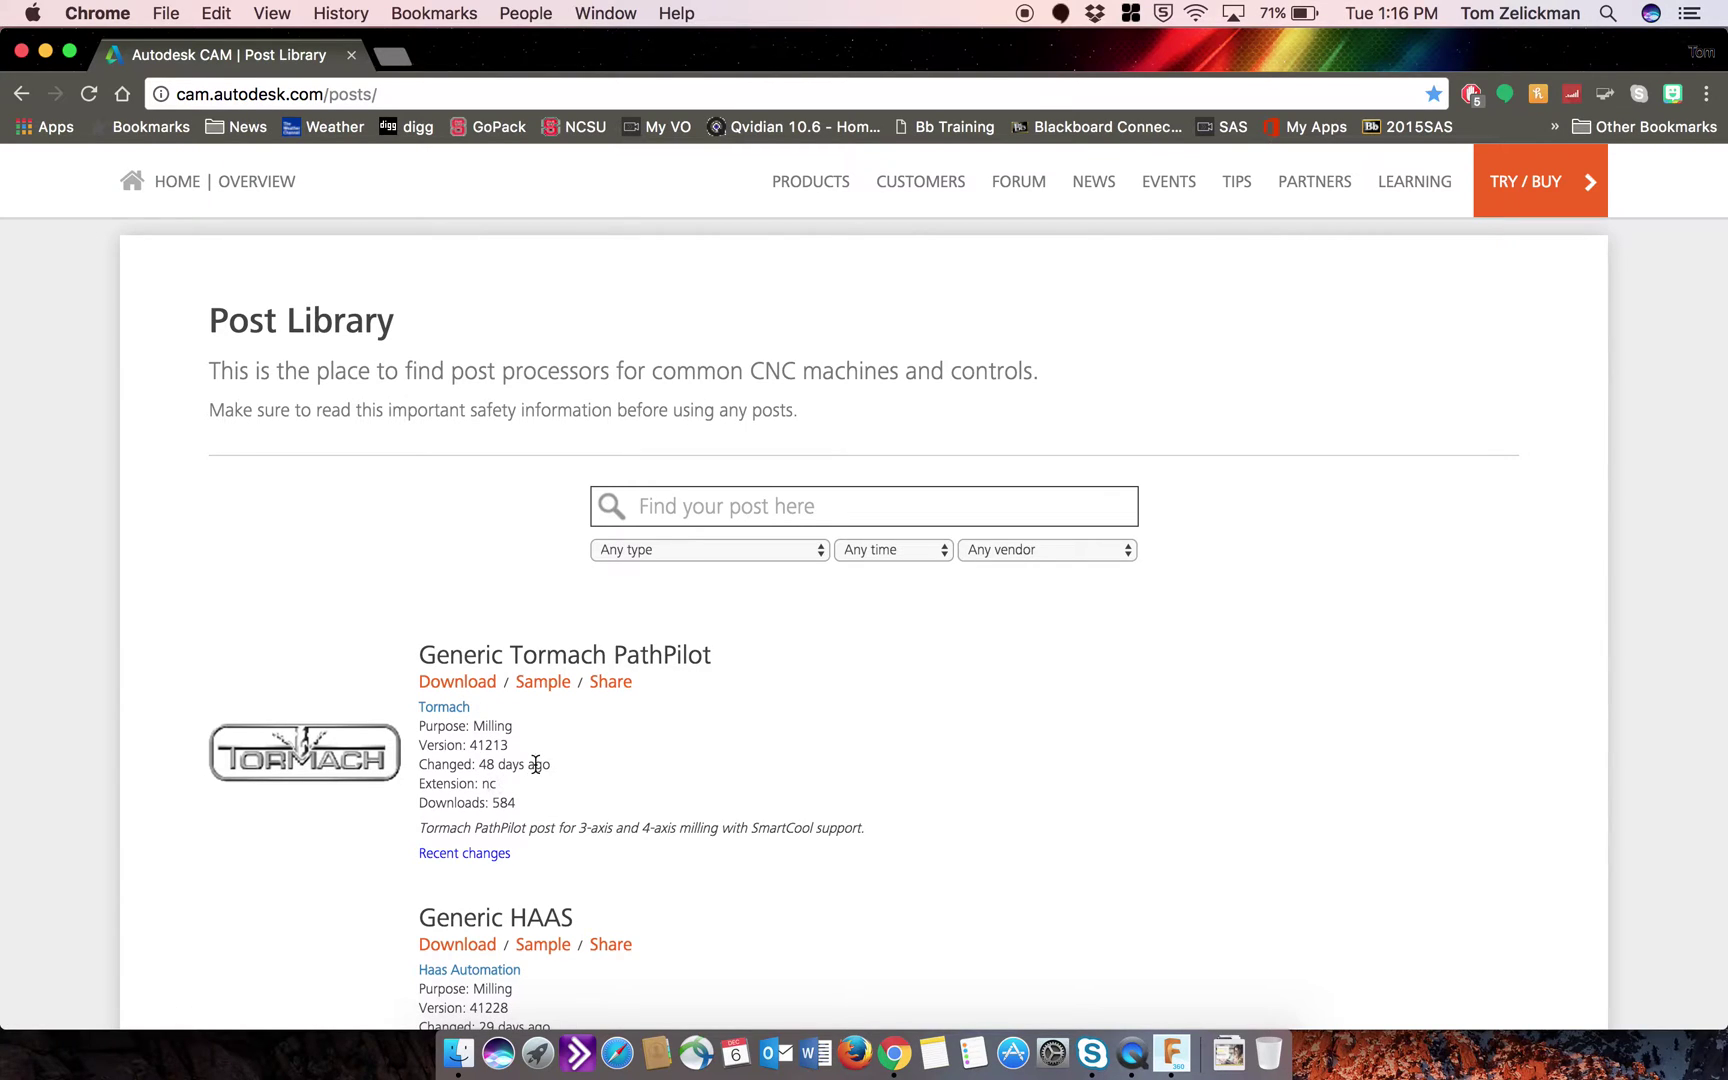
{"action": "left_click", "coordinate": [454, 688]}
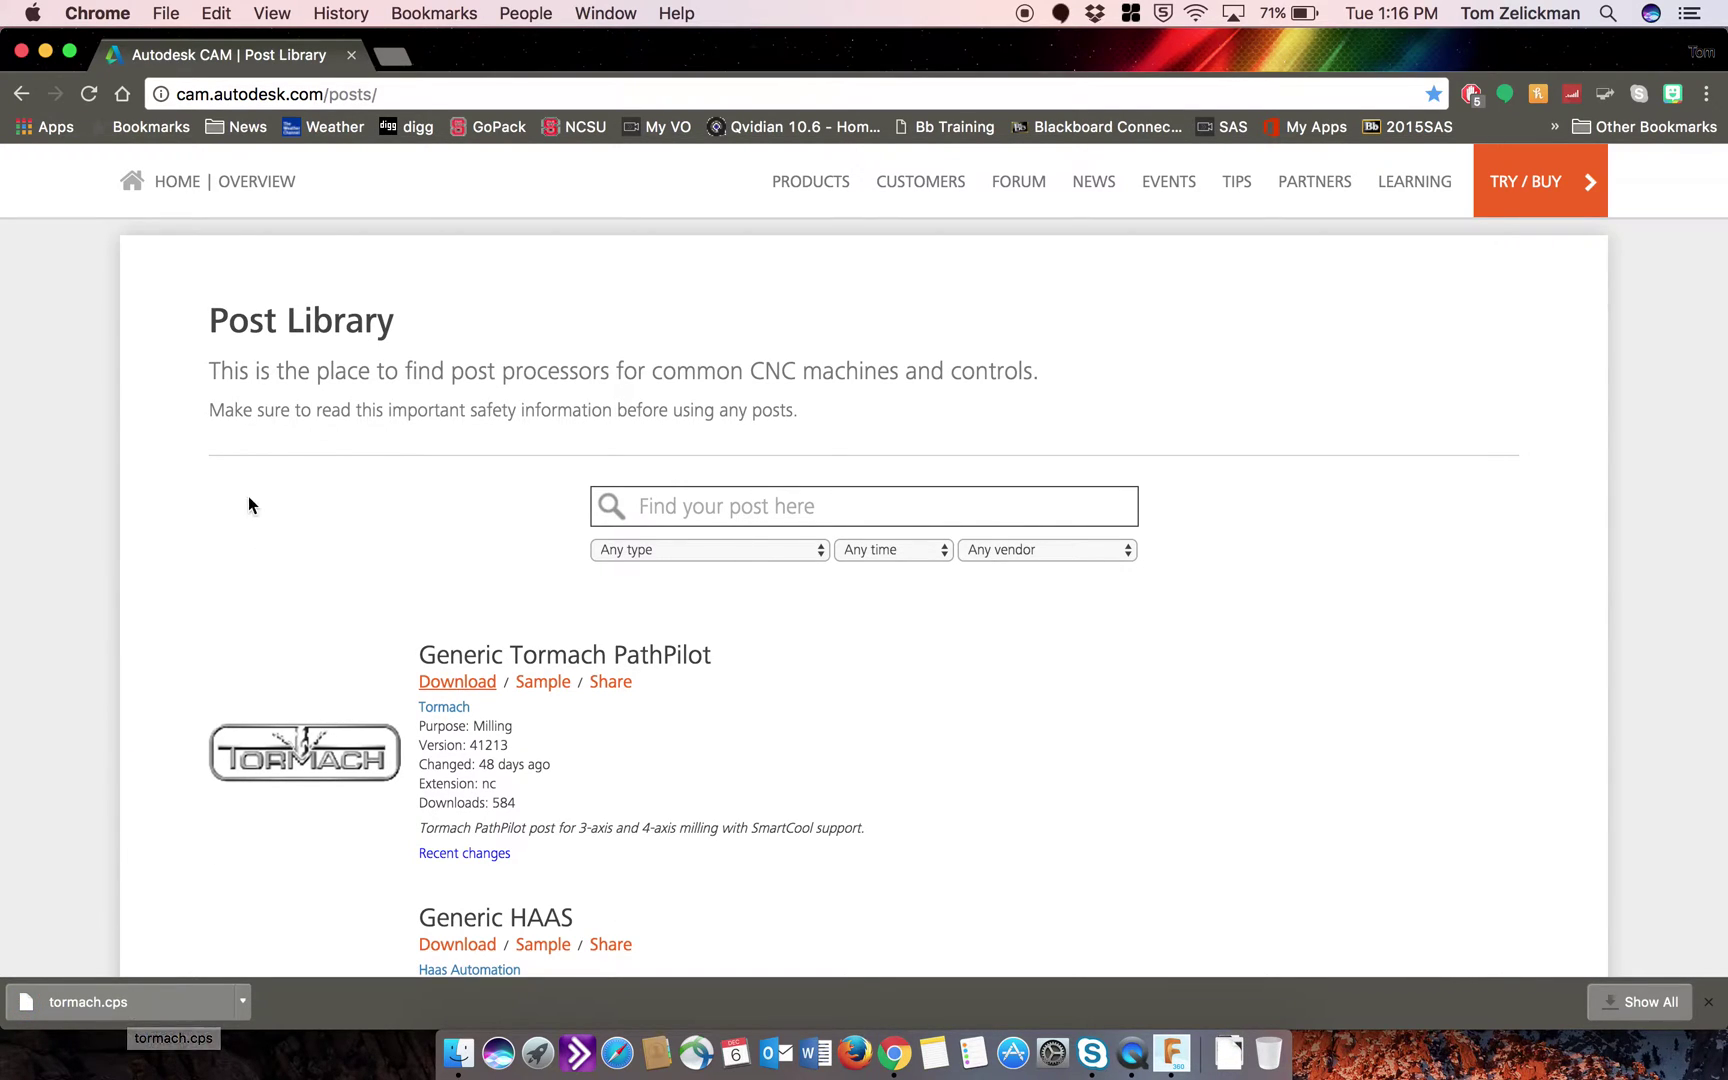
Step: Open tormach.com in a new tab and look through the post processors listed in its support section
{"action": "key", "text": "super+t"}
{"action": "type", "text": "tormach.com"}
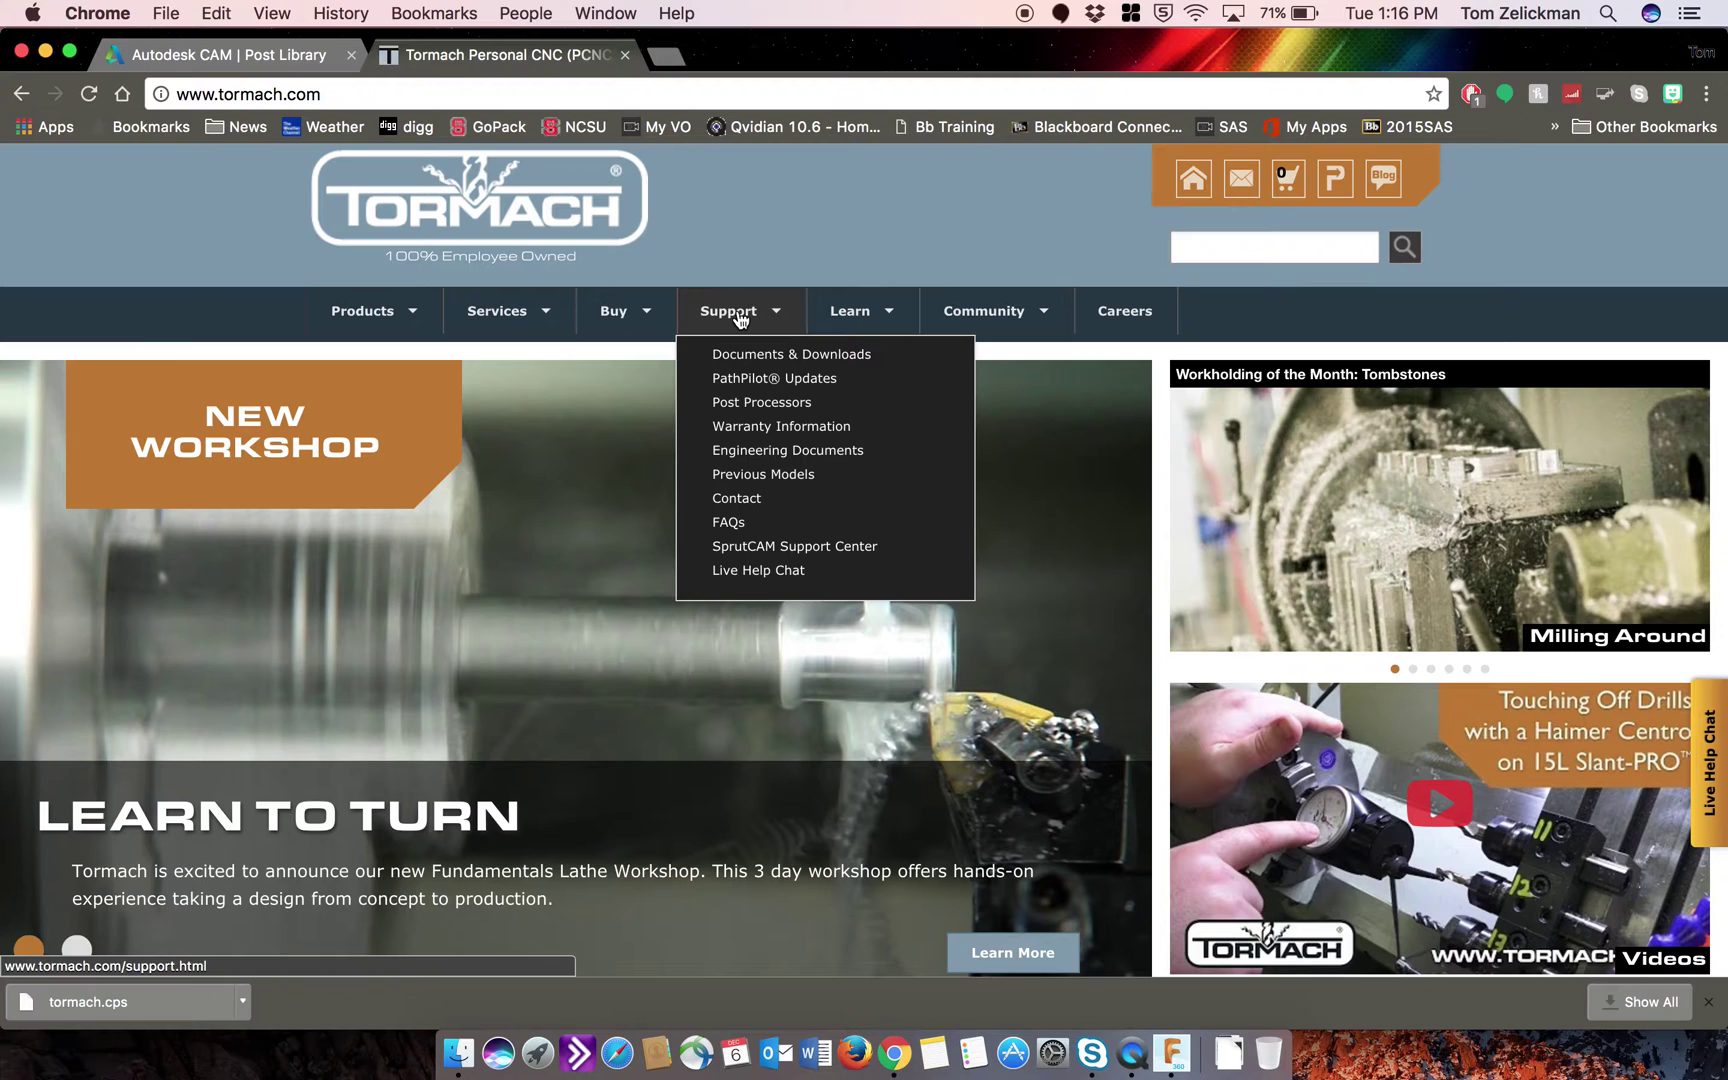
{"action": "left_click", "coordinate": [740, 402]}
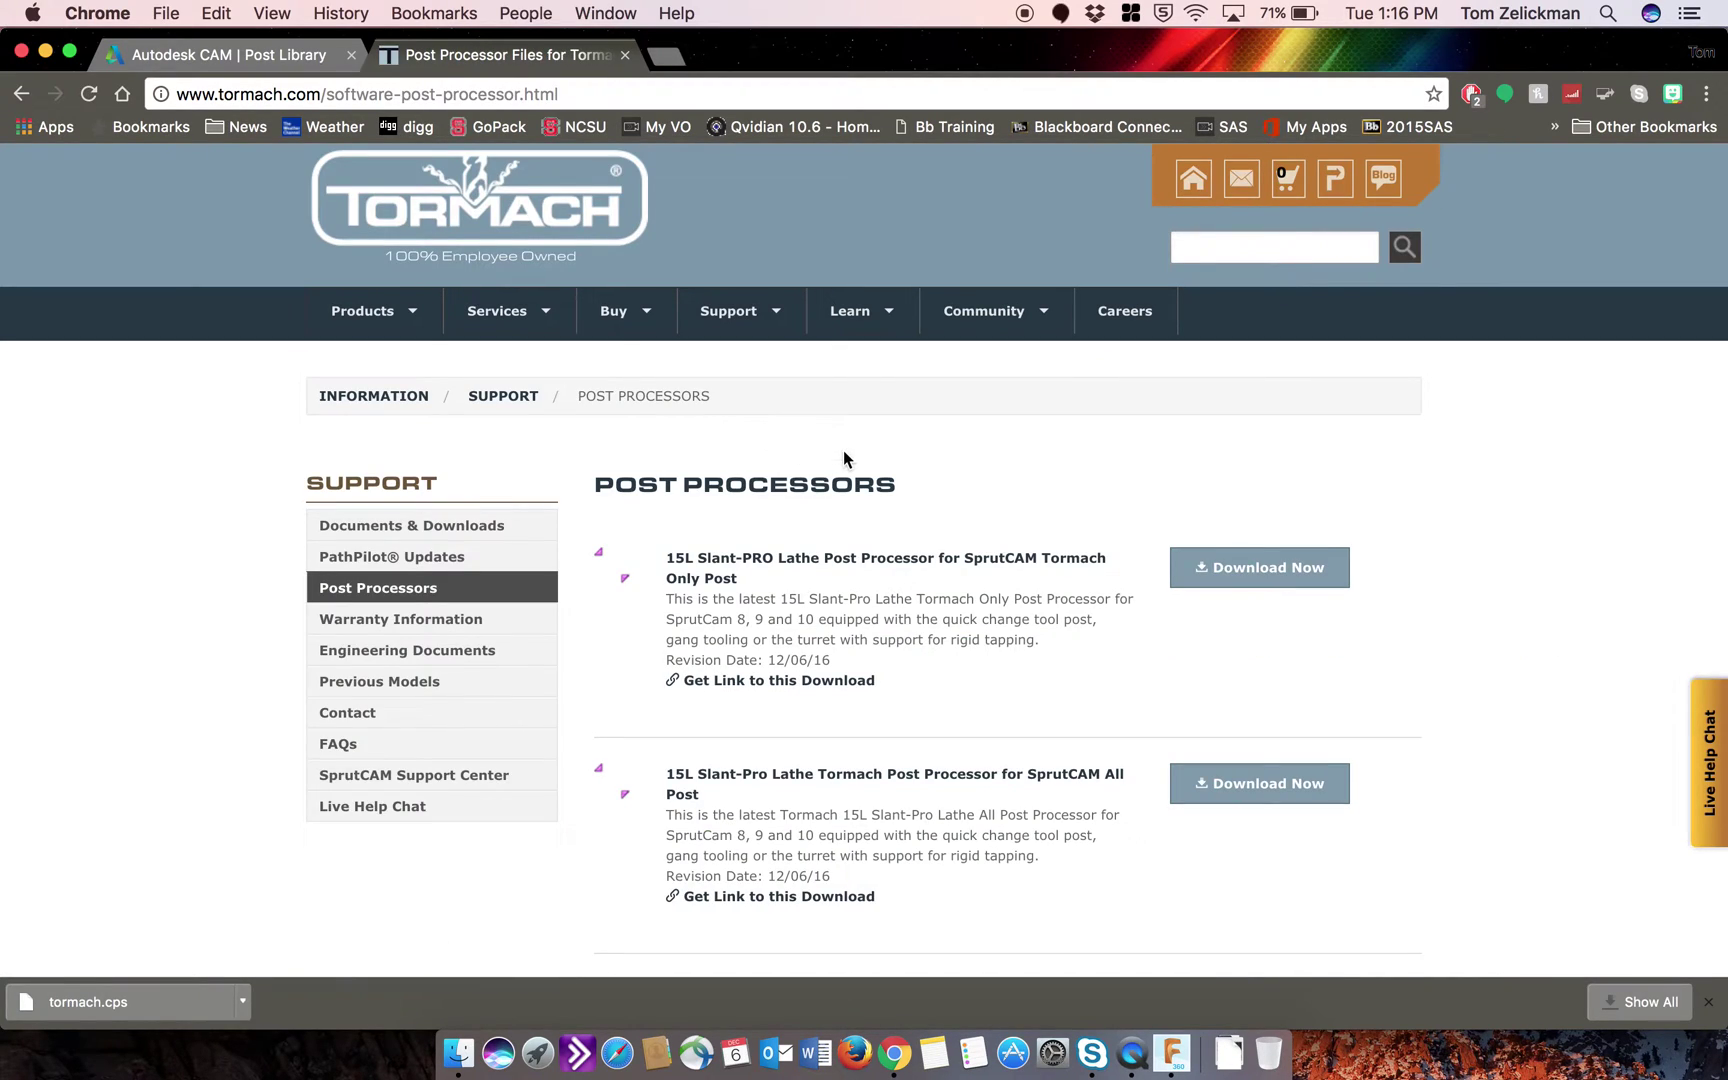
{"action": "scroll", "coordinate": [1015, 668], "scroll_direction": "down", "scroll_amount": 3}
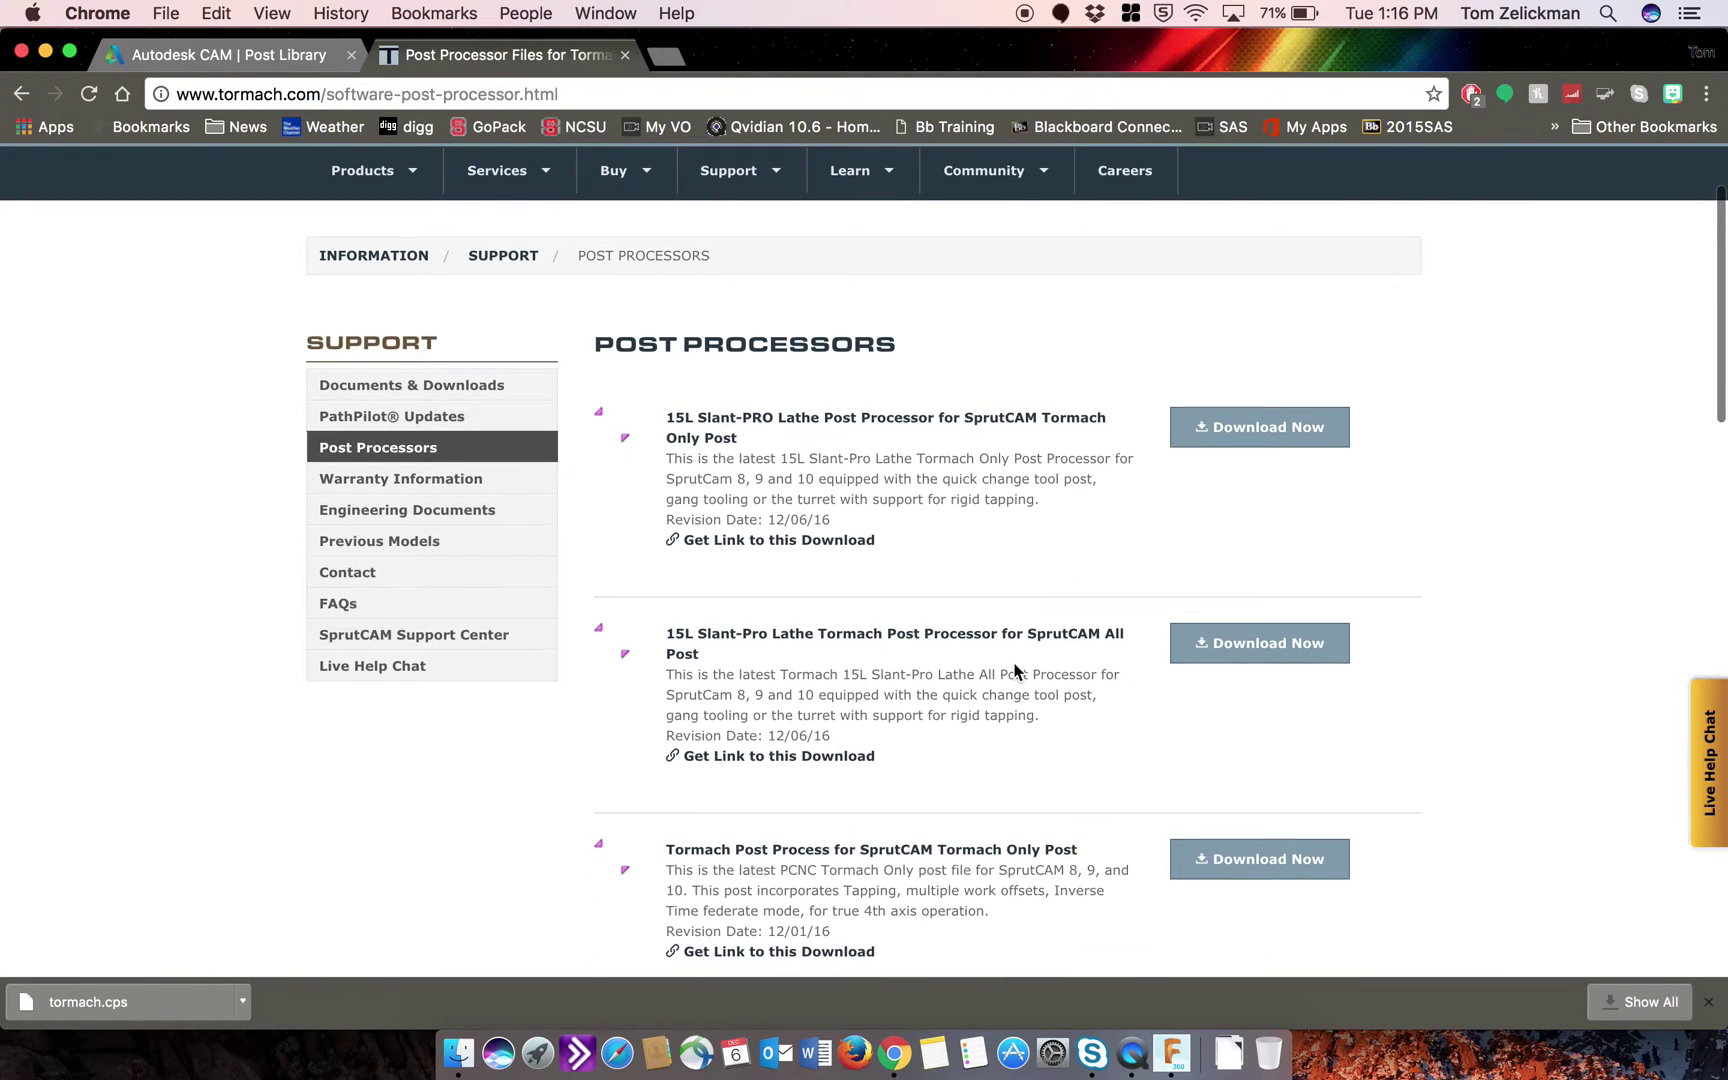
{"action": "scroll", "coordinate": [1015, 668], "scroll_direction": "down", "scroll_amount": 8}
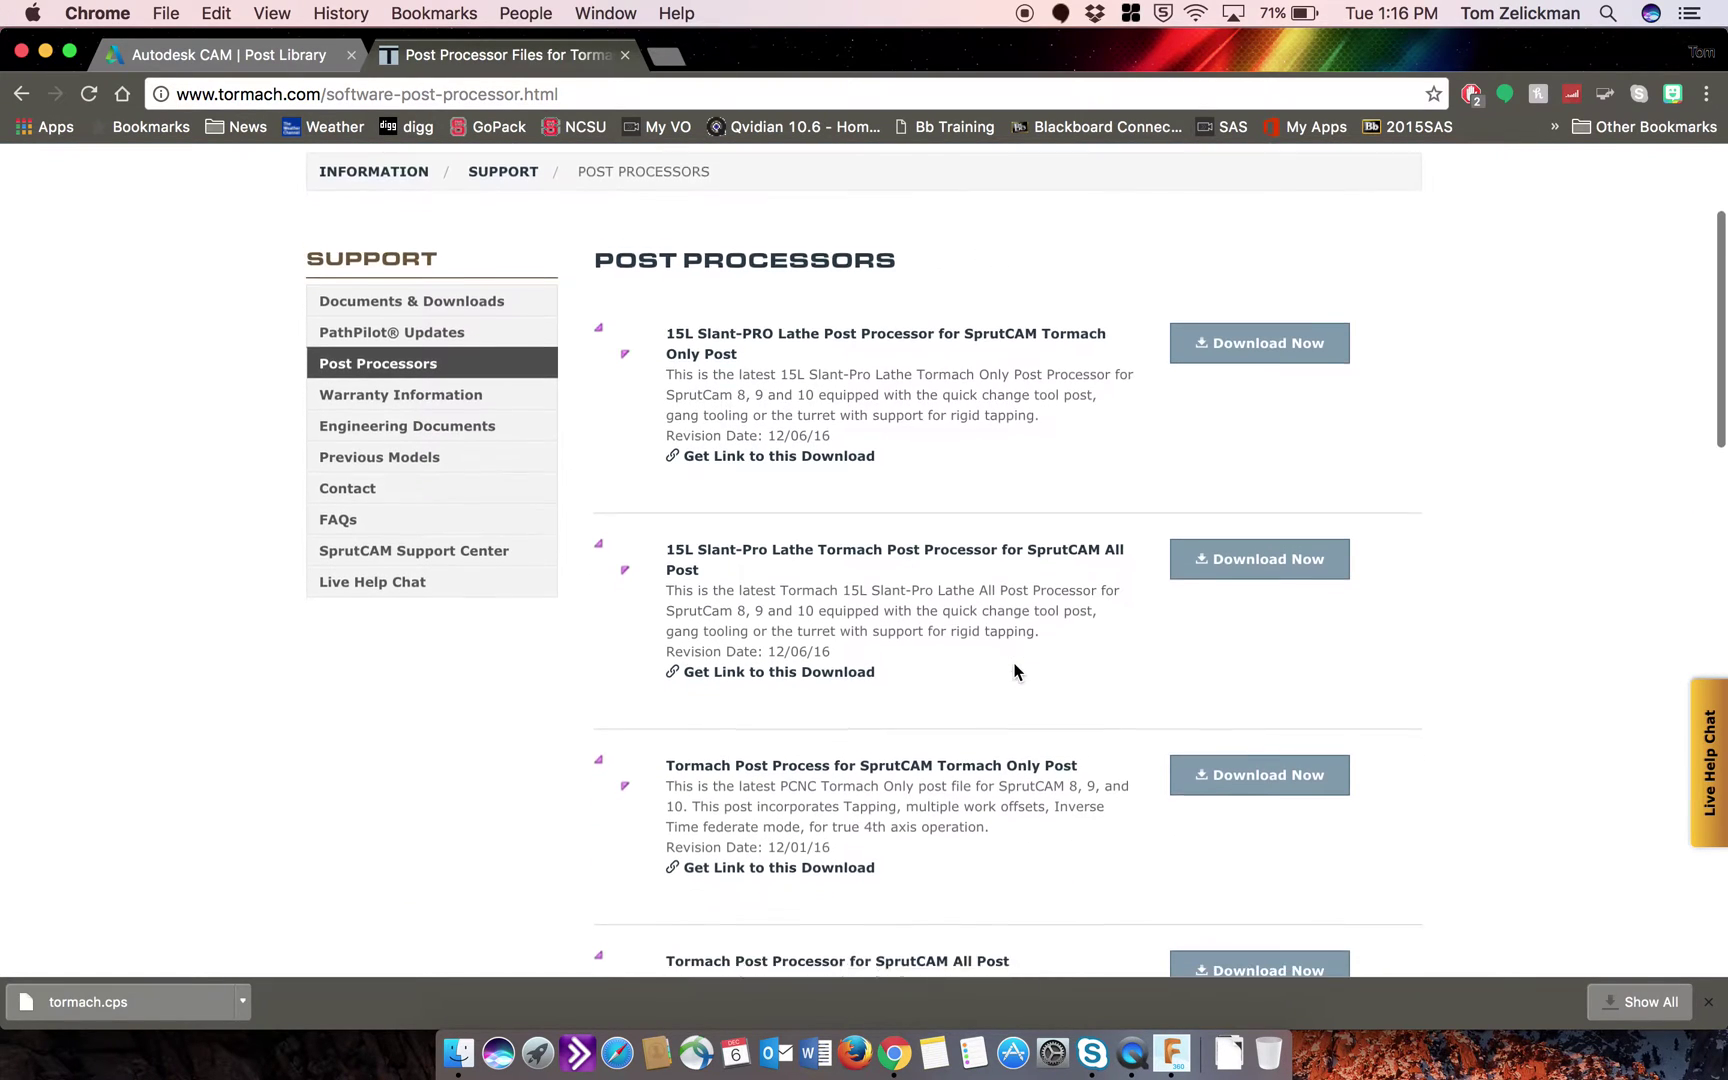
{"action": "scroll", "coordinate": [1015, 663], "scroll_direction": "down", "scroll_amount": 6}
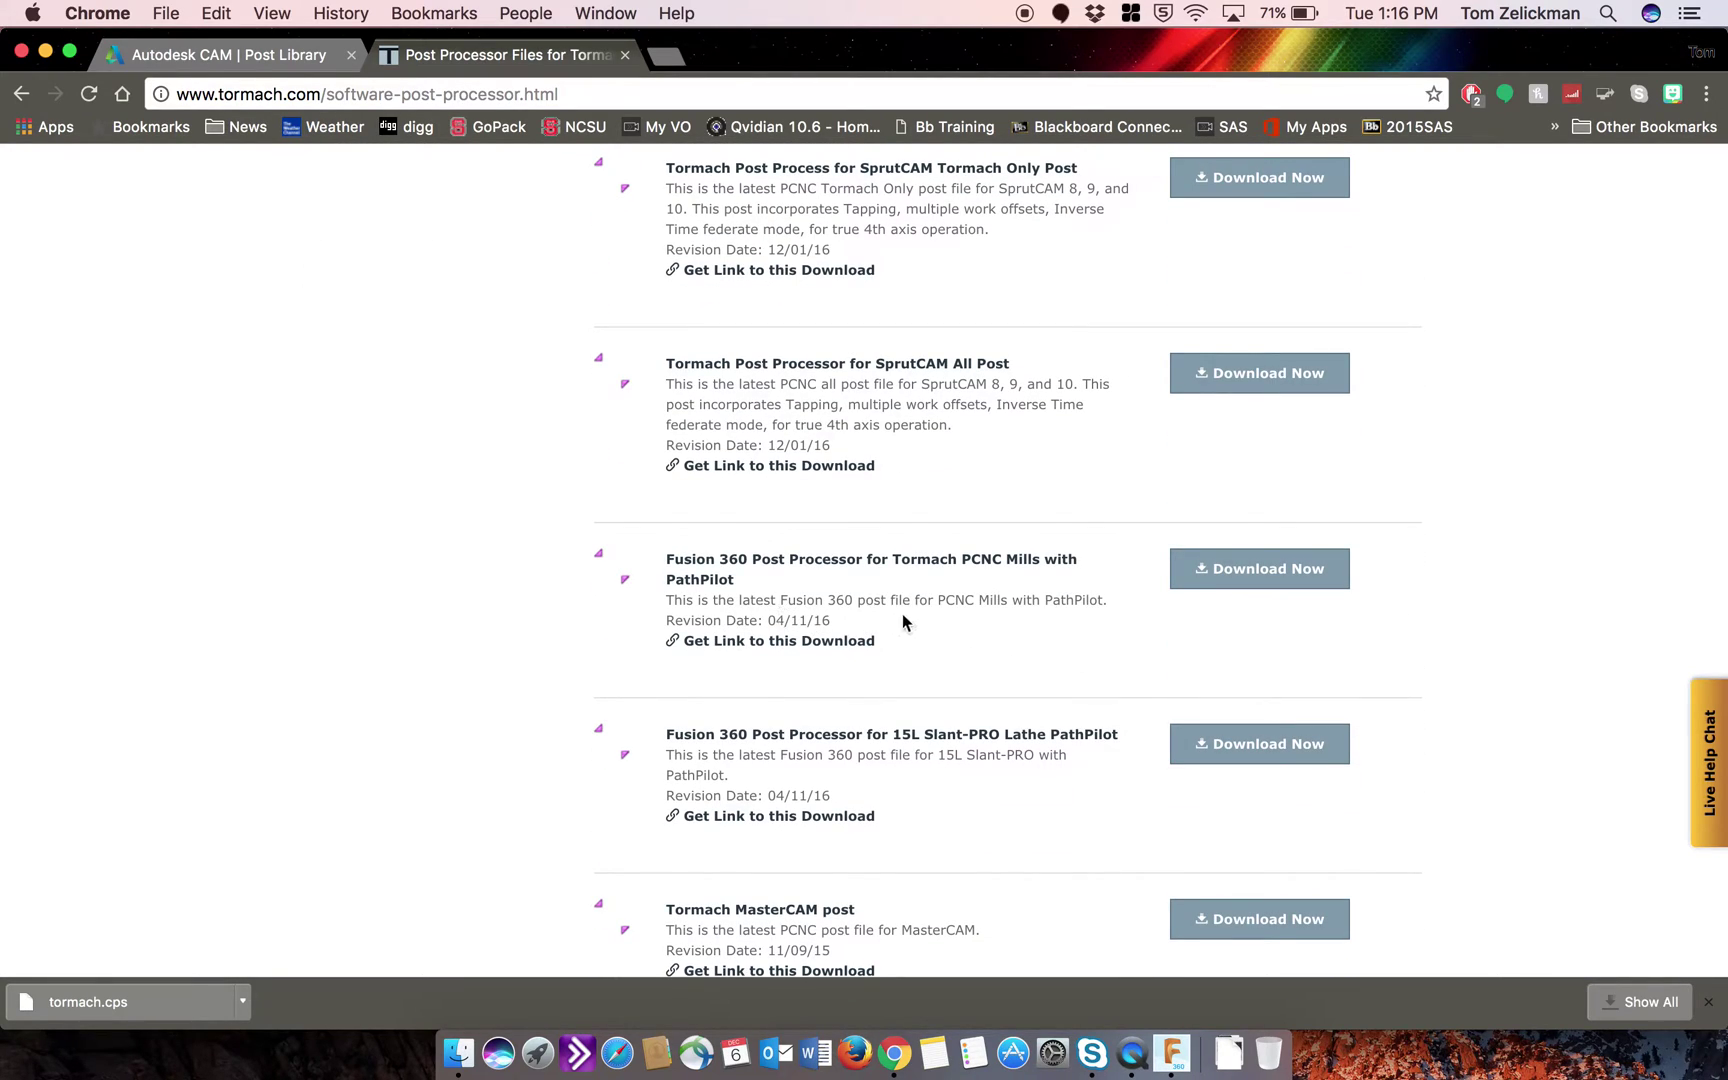
{"action": "scroll", "coordinate": [919, 622], "scroll_direction": "down", "scroll_amount": 10}
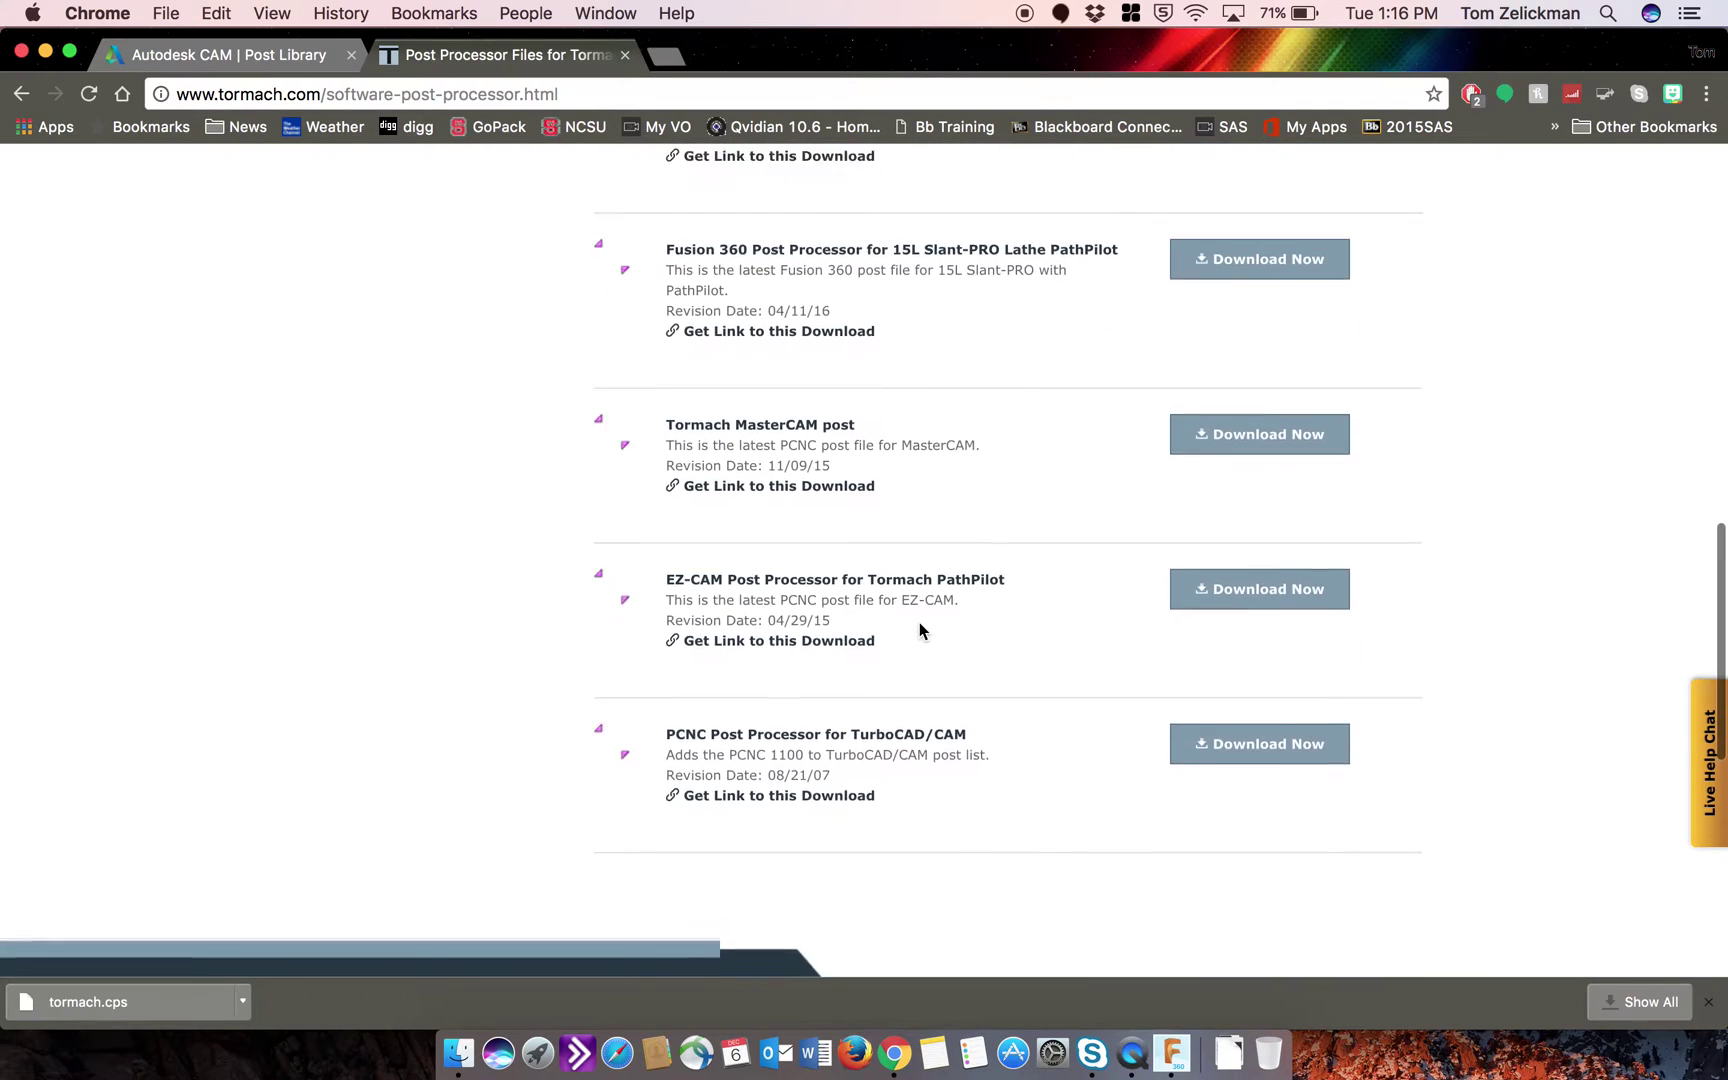
{"action": "scroll", "coordinate": [919, 628], "scroll_direction": "down", "scroll_amount": 6}
{"action": "scroll", "coordinate": [919, 628], "scroll_direction": "up", "scroll_amount": 20}
{"action": "scroll", "coordinate": [919, 622], "scroll_direction": "up", "scroll_amount": 2}
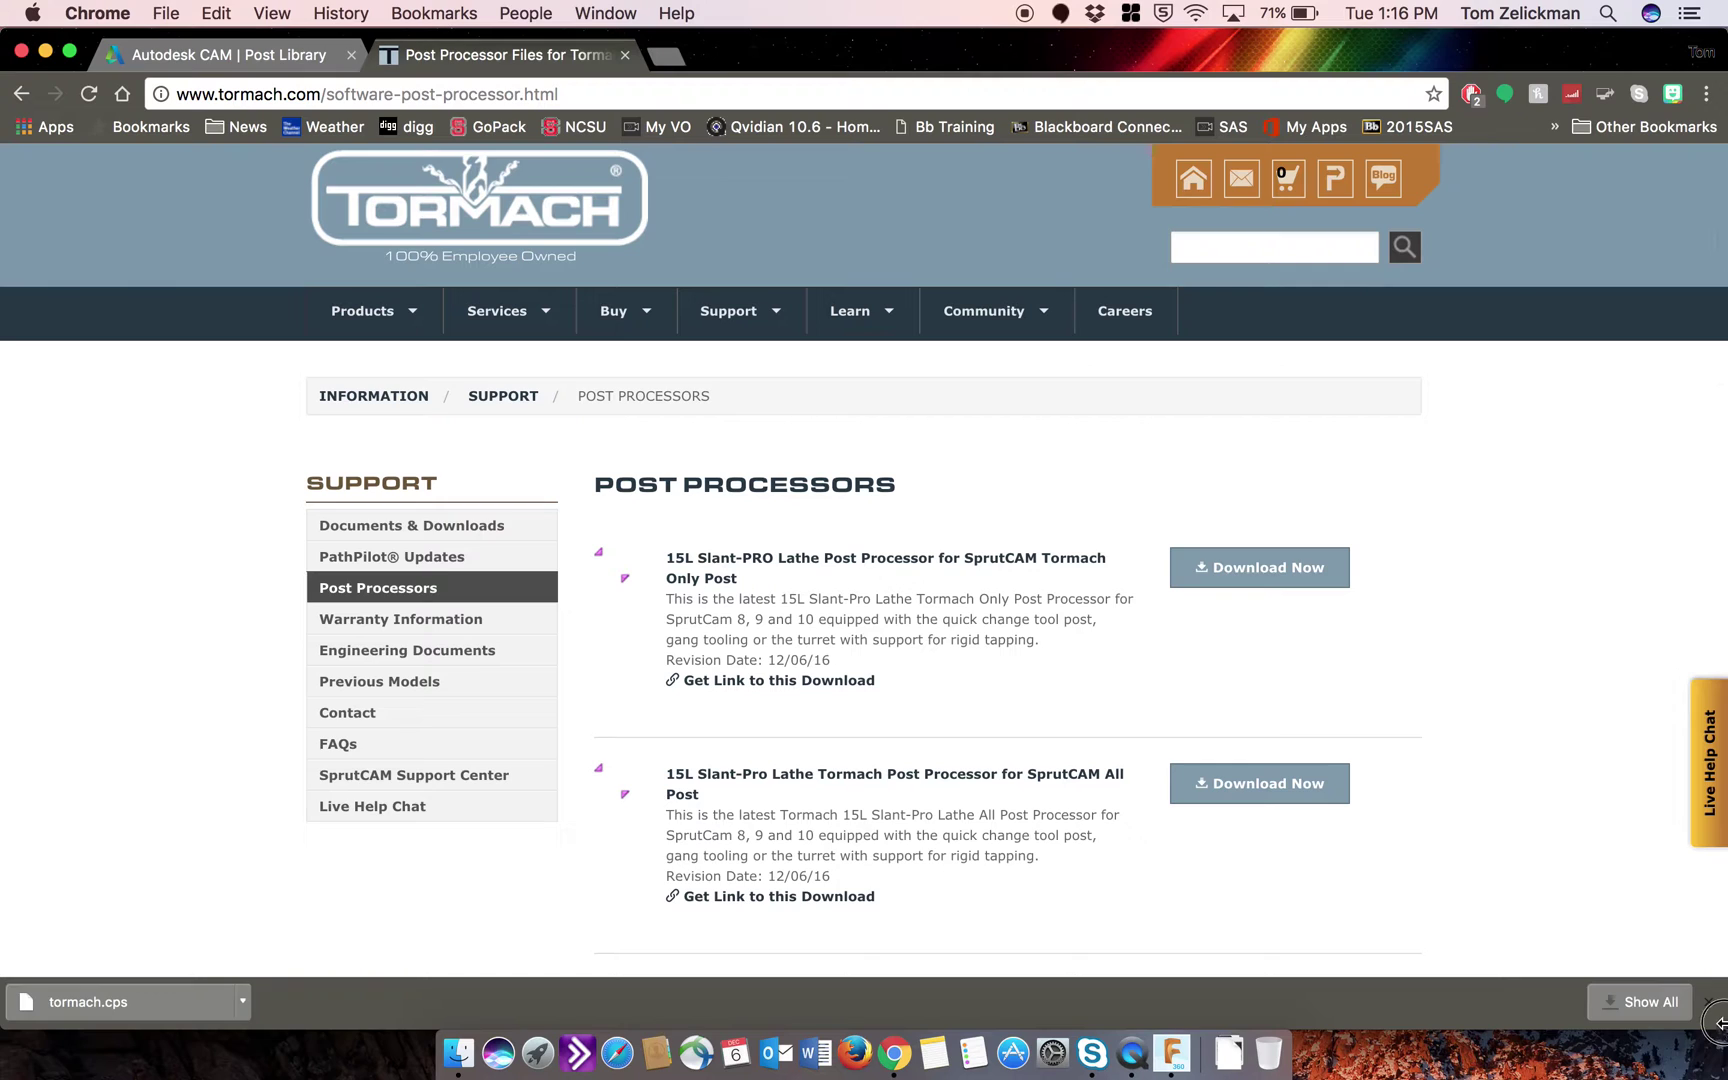
{"action": "left_click_drag", "start_coordinate": [1719, 1032], "coordinate": [617, 995]}
{"action": "scroll", "coordinate": [528, 698], "scroll_direction": "down", "scroll_amount": 3}
{"action": "scroll", "coordinate": [528, 698], "scroll_direction": "down", "scroll_amount": 10}
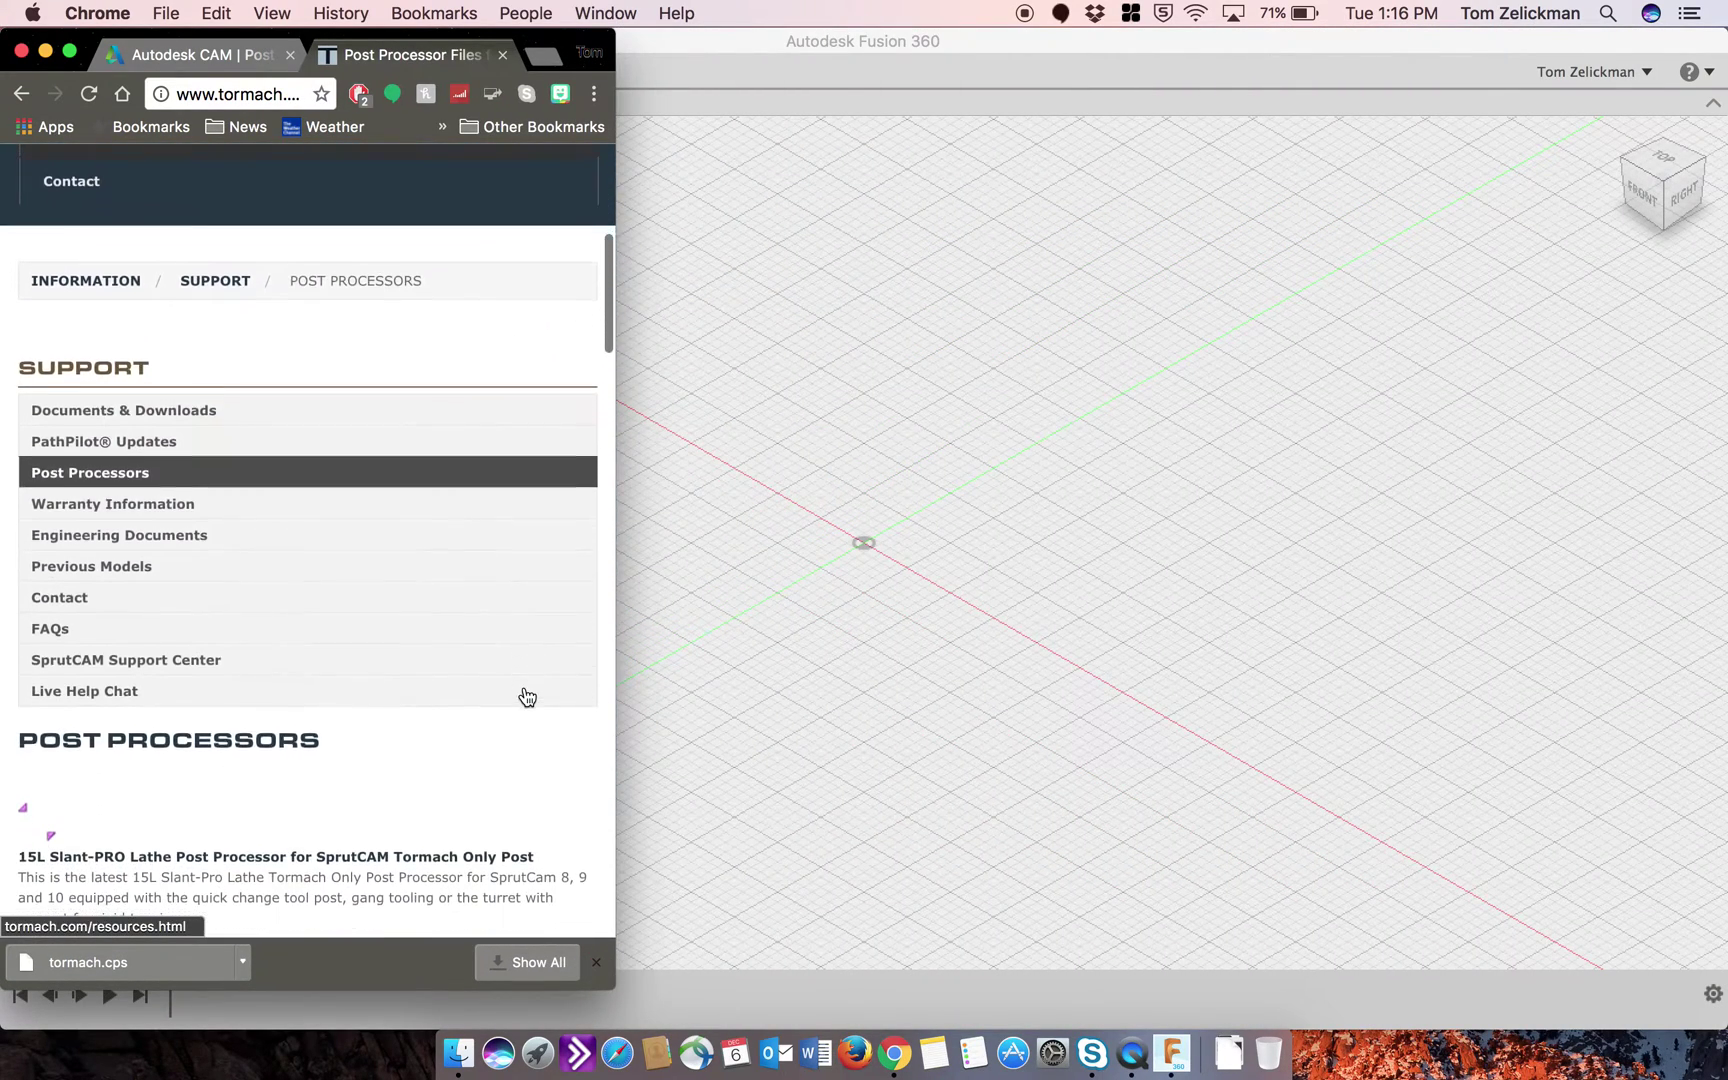
{"action": "scroll", "coordinate": [524, 695], "scroll_direction": "down", "scroll_amount": 5}
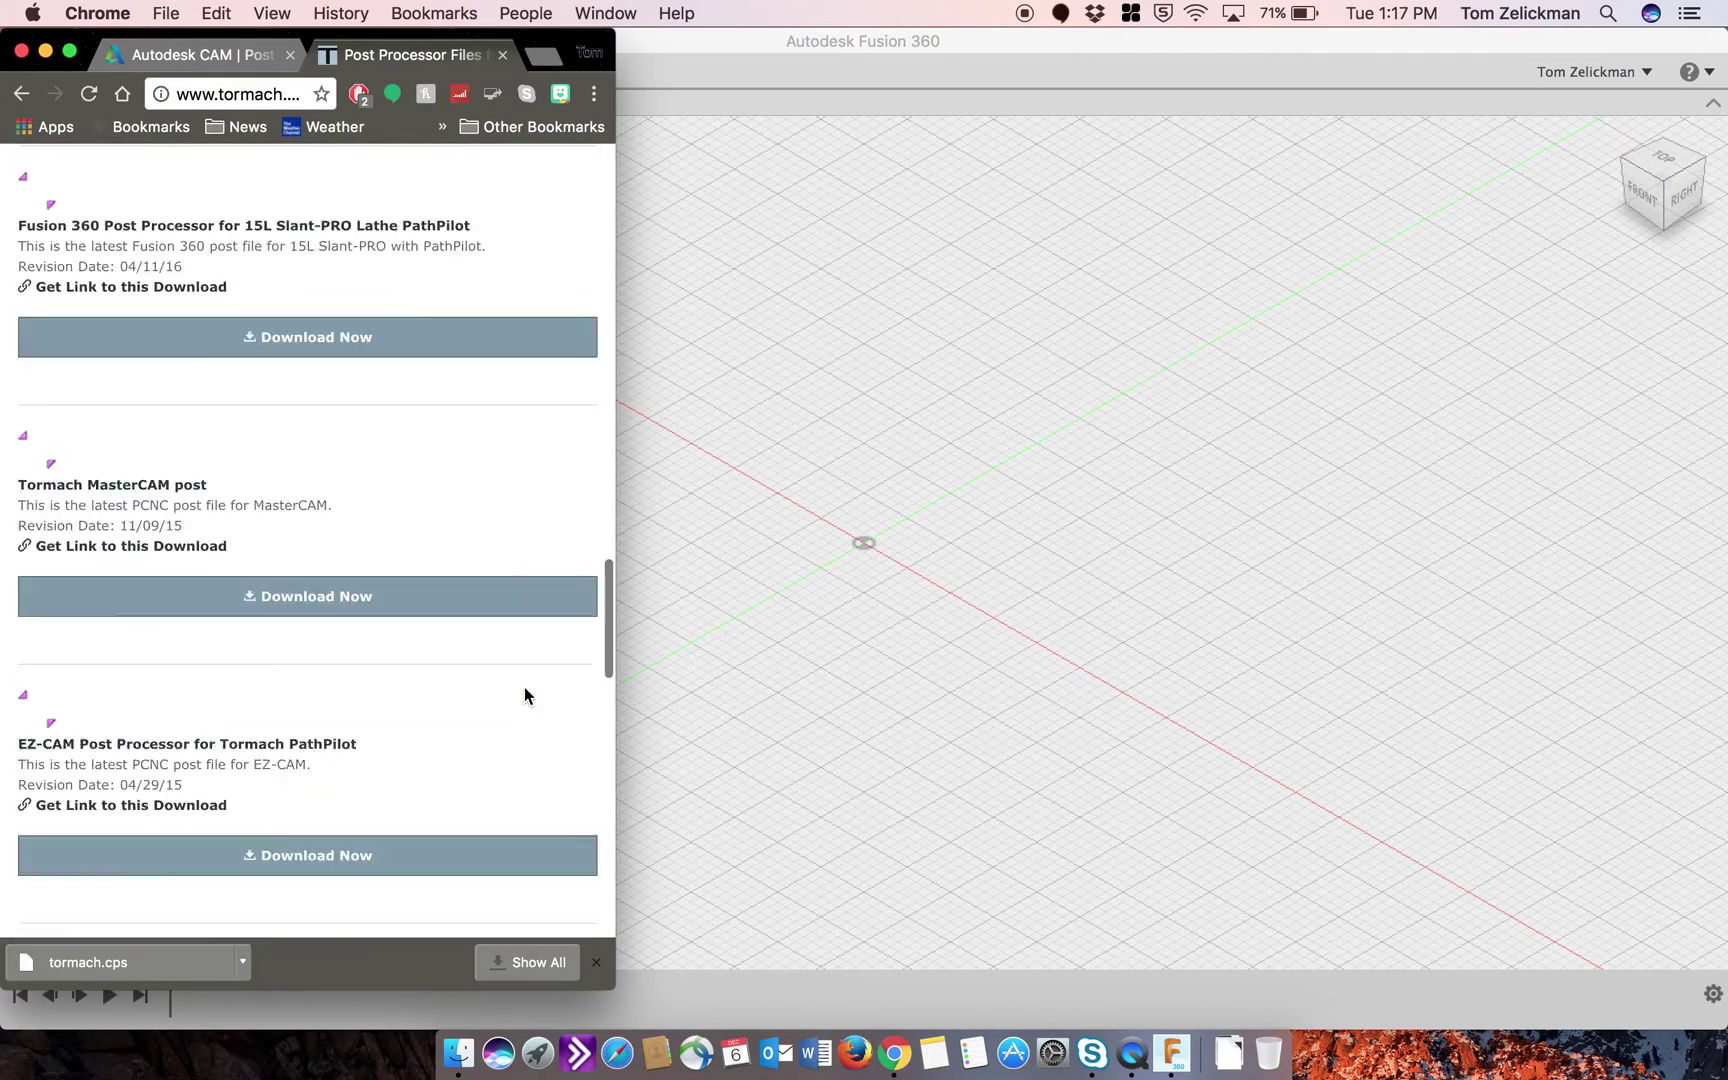
{"action": "scroll", "coordinate": [524, 687], "scroll_direction": "up", "scroll_amount": 20}
{"action": "scroll", "coordinate": [528, 698], "scroll_direction": "down", "scroll_amount": 5}
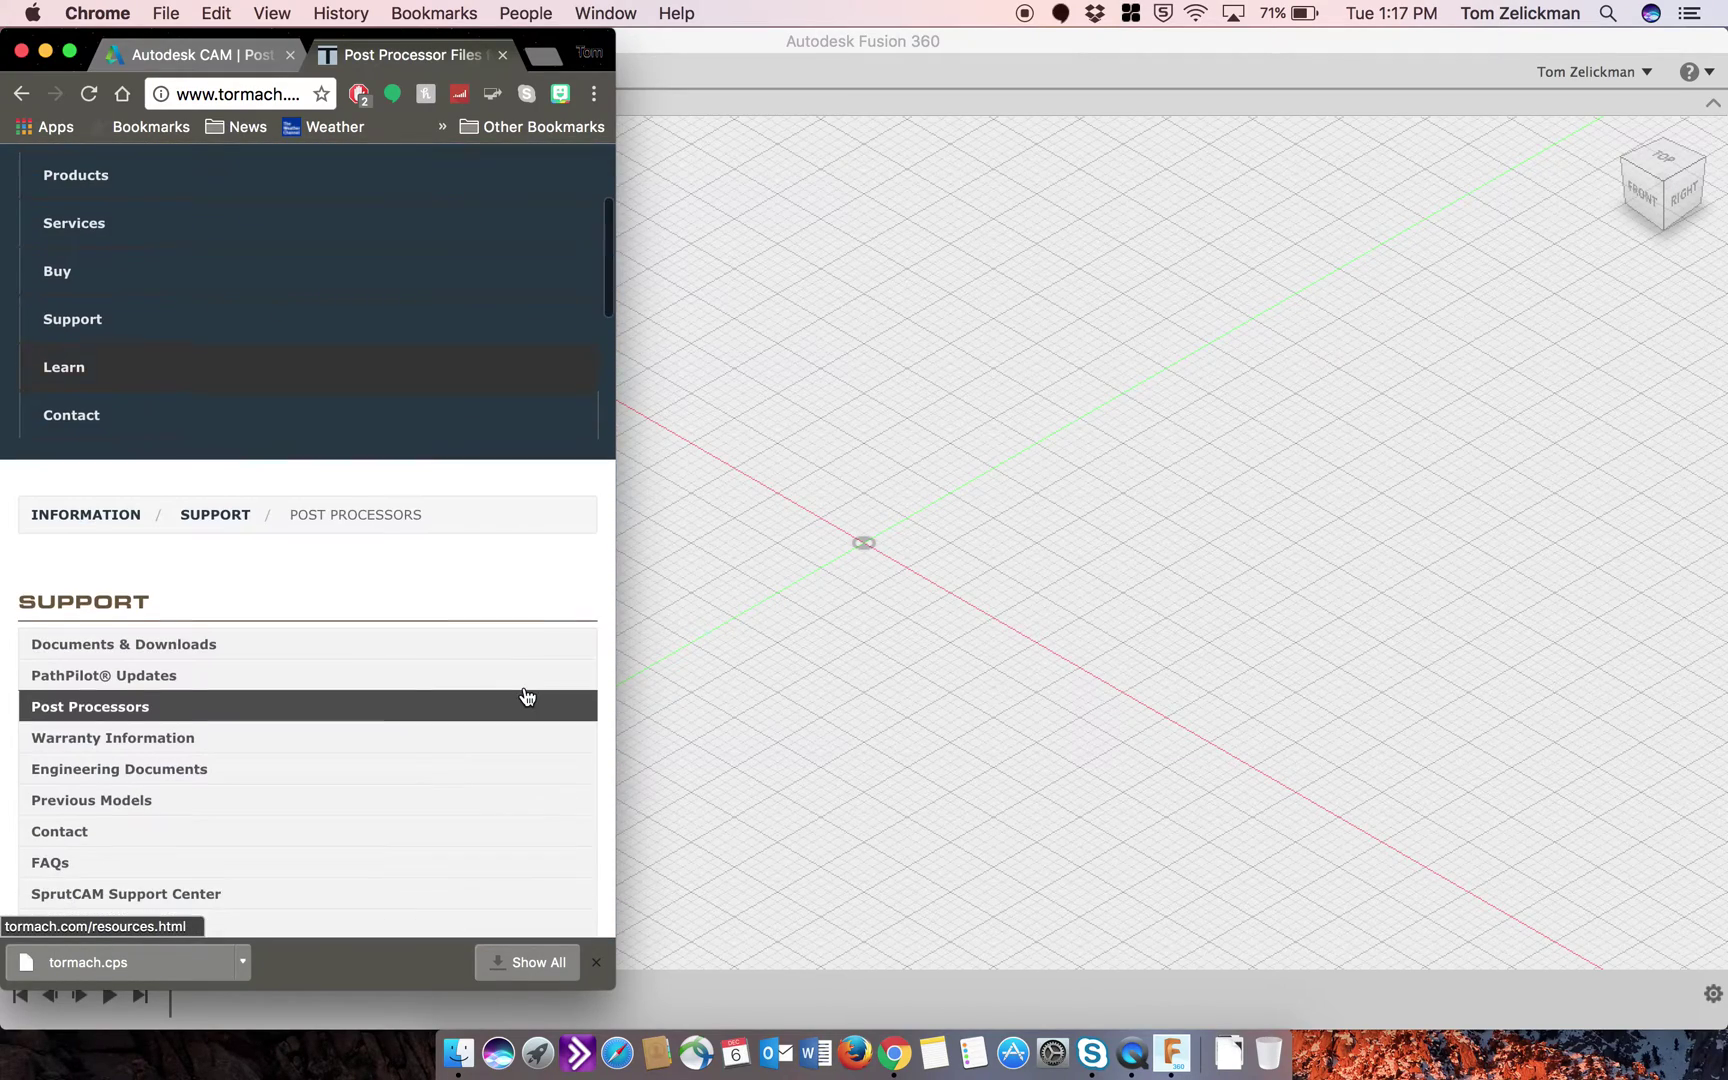
{"action": "left_click_drag", "start_coordinate": [611, 987], "coordinate": [480, 982]}
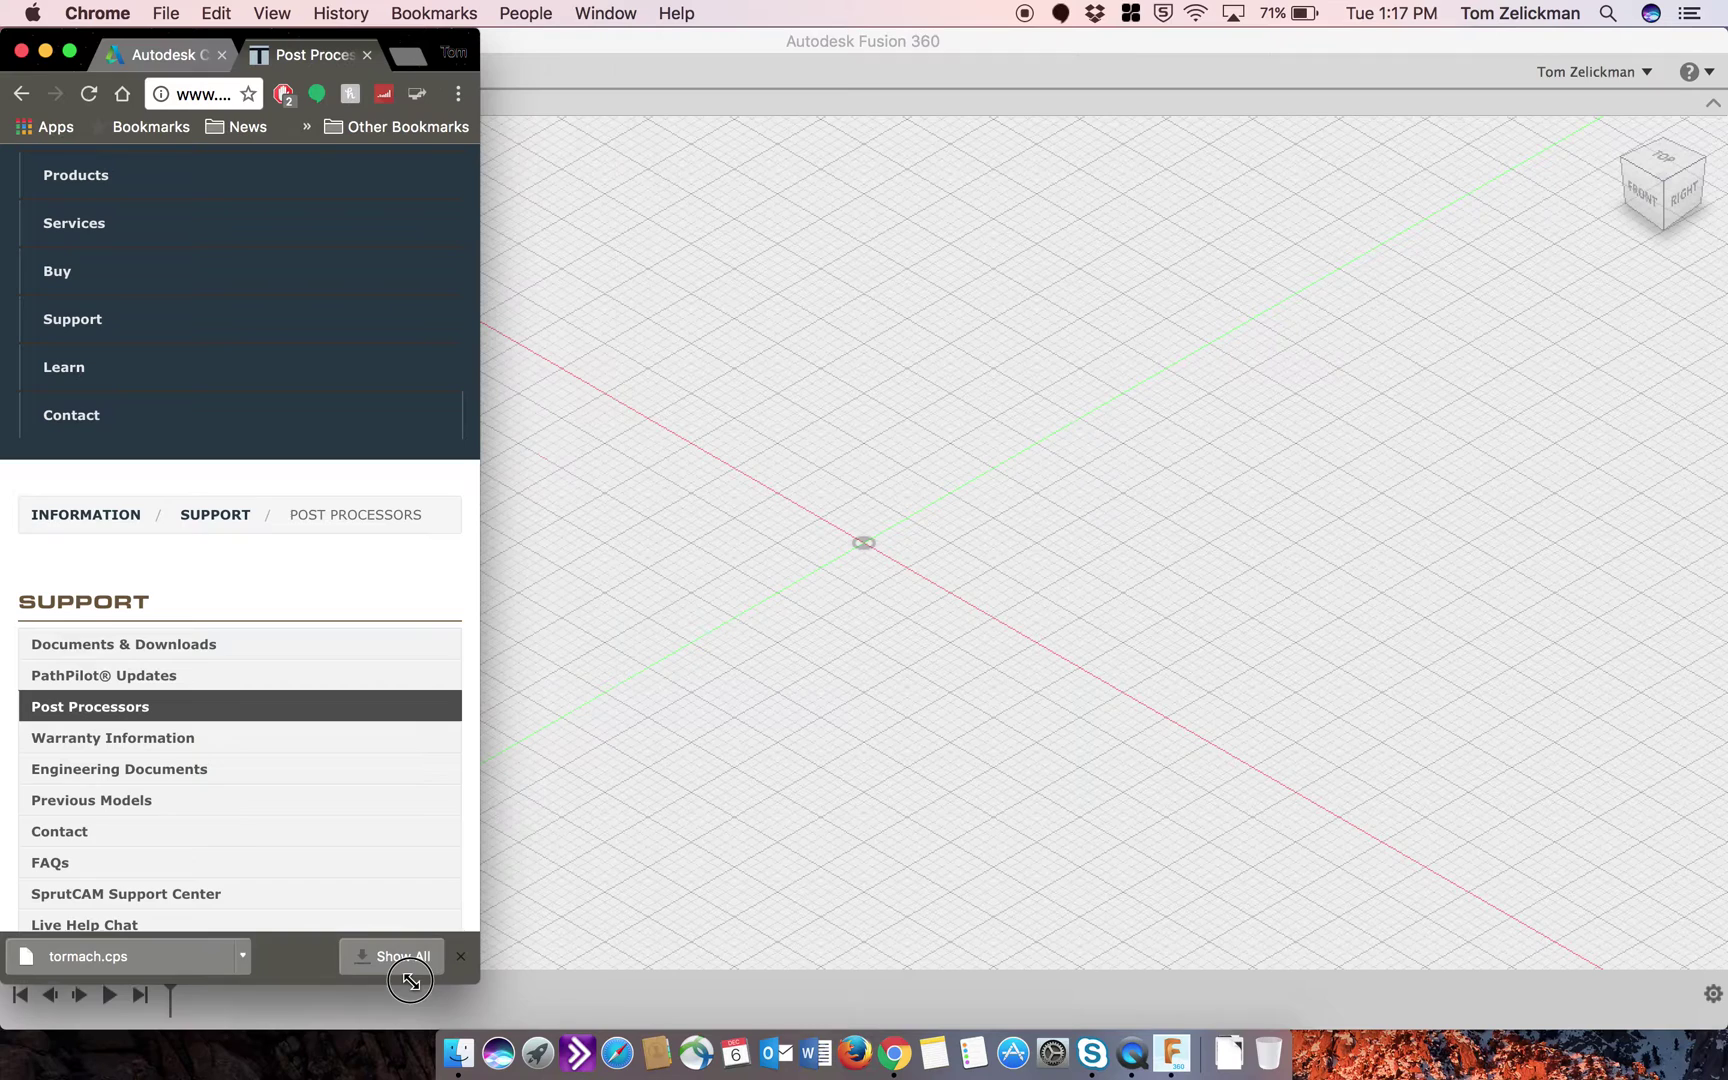
{"action": "scroll", "coordinate": [345, 820], "scroll_direction": "down", "scroll_amount": 3}
{"action": "scroll", "coordinate": [345, 820], "scroll_direction": "down", "scroll_amount": 3}
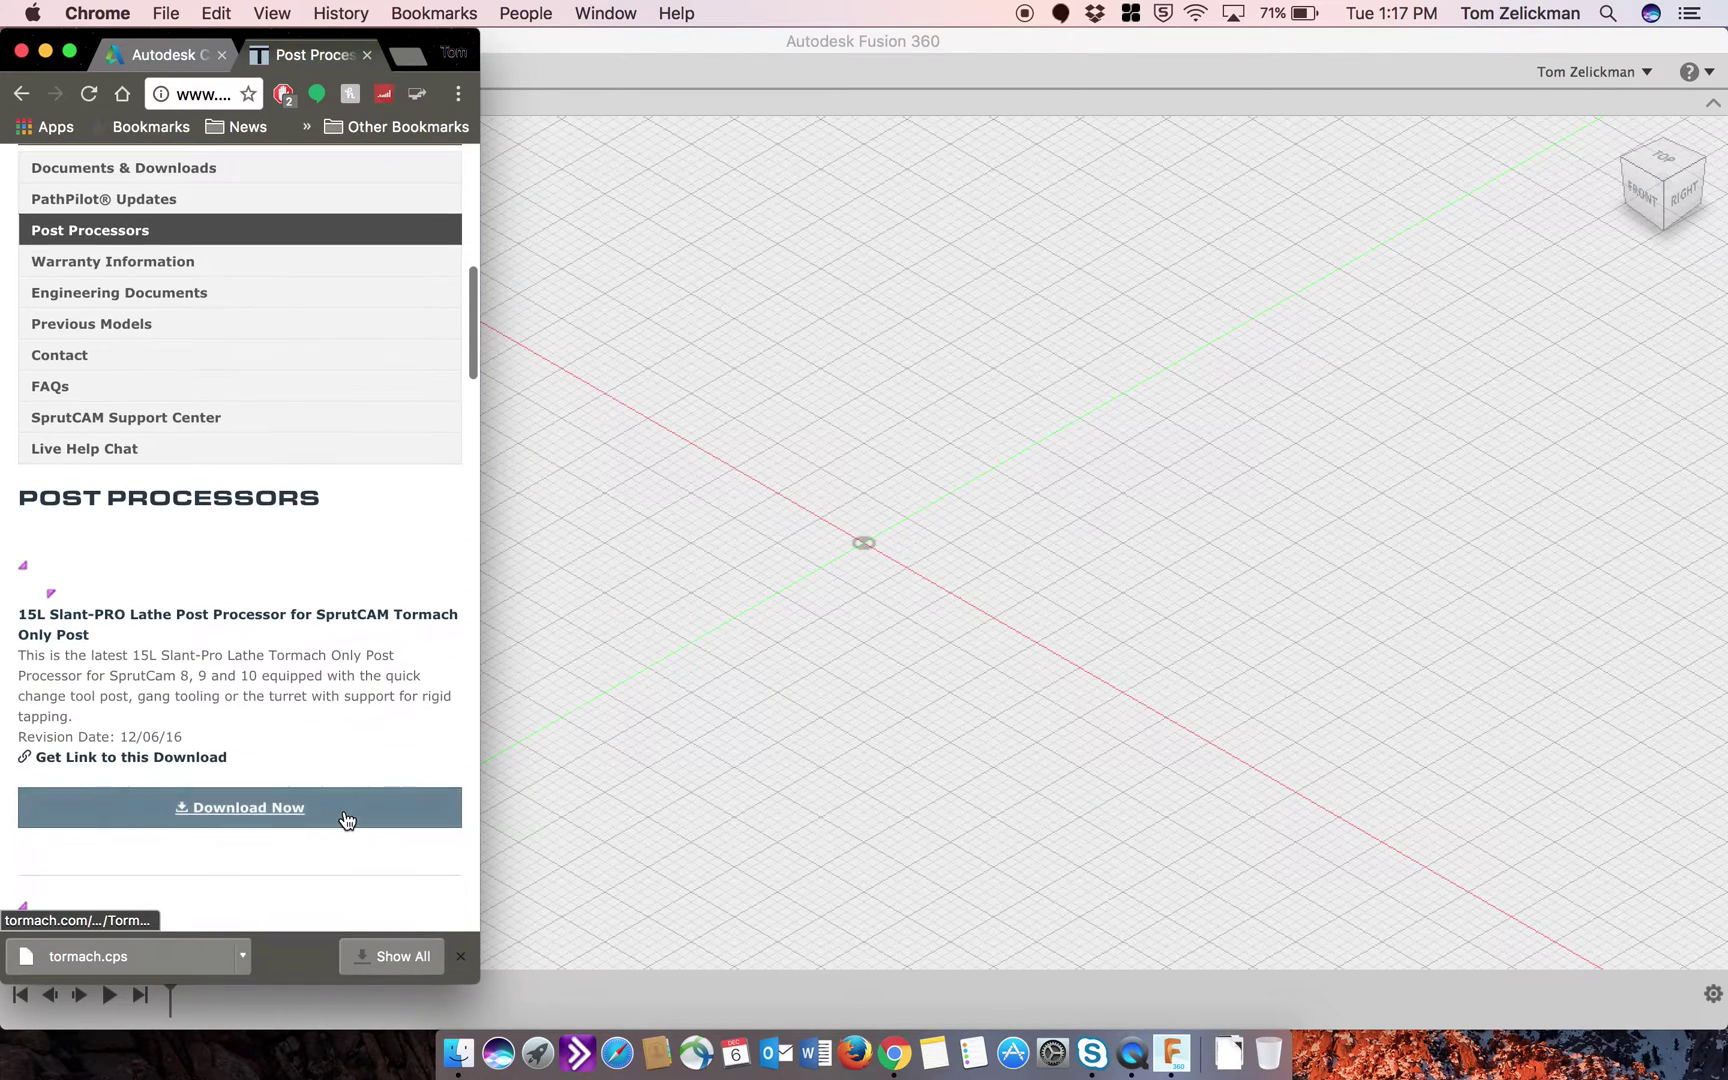
{"action": "left_click_drag", "start_coordinate": [480, 983], "coordinate": [1724, 1028]}
{"action": "scroll", "coordinate": [1551, 725], "scroll_direction": "up", "scroll_amount": 8}
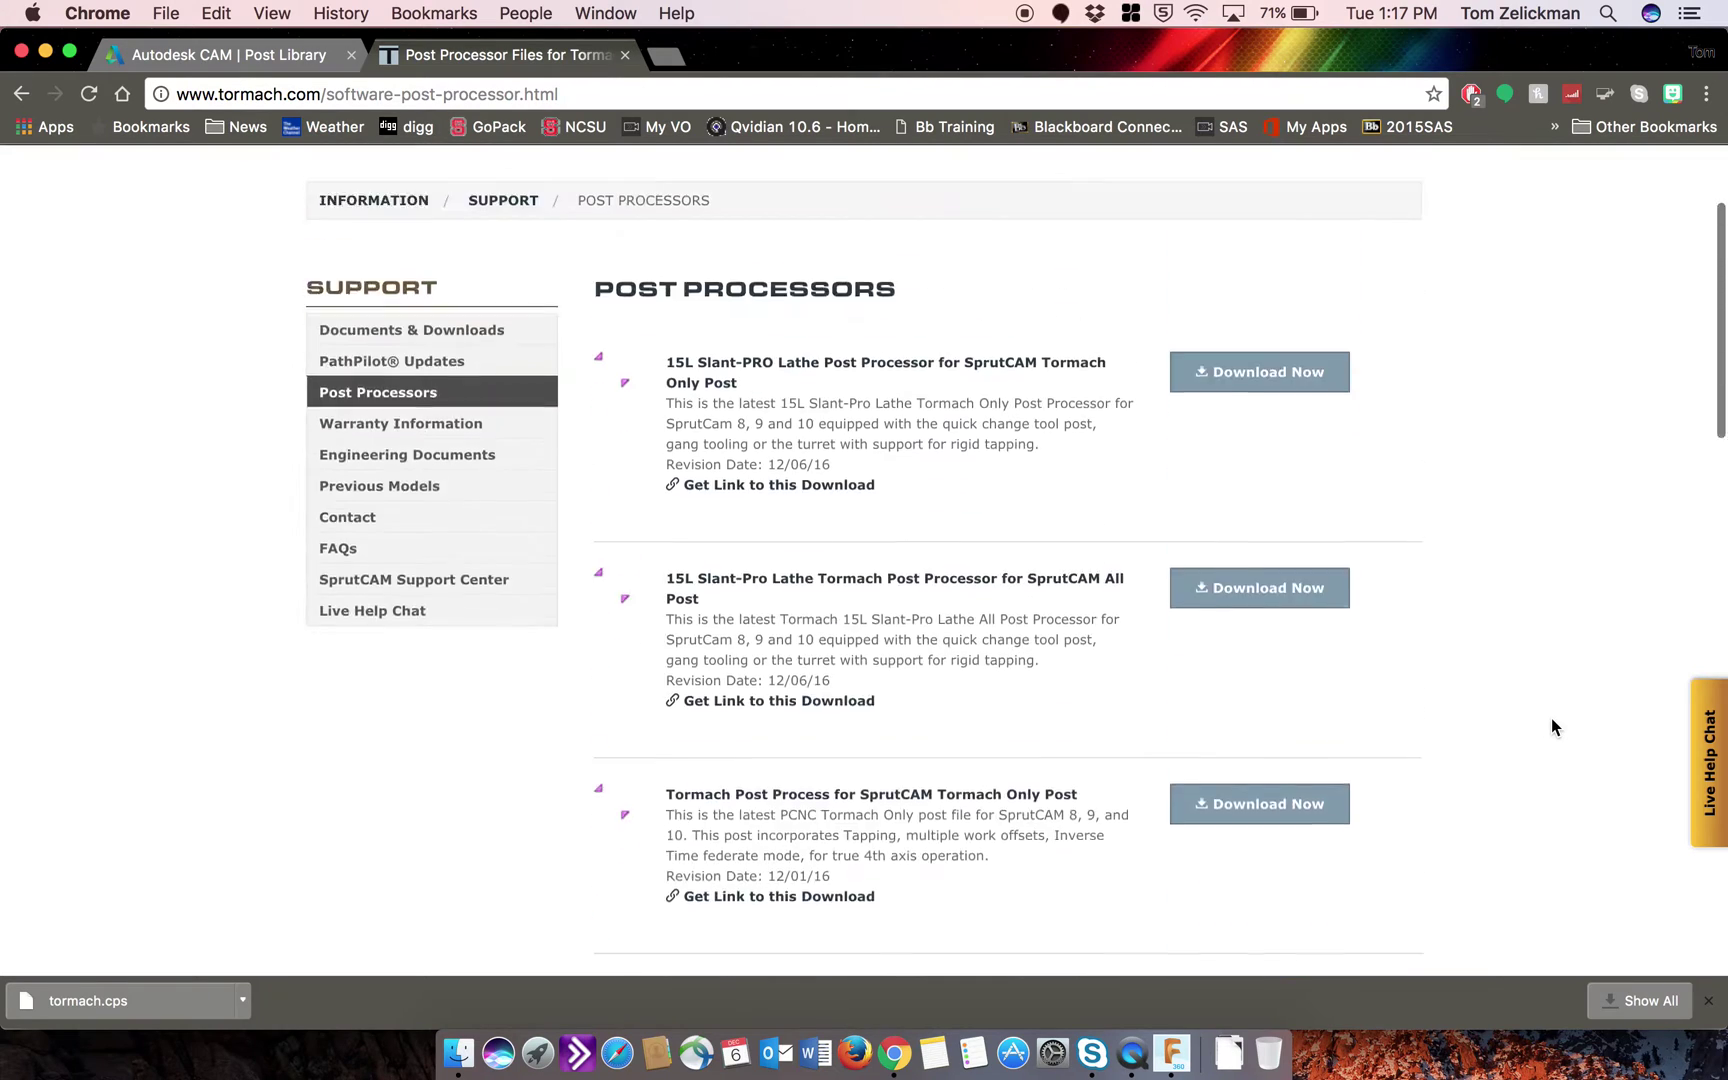
Step: Download the Fusion 360 Post Processor for Tormach PCNC Mills with PathPilot and return to the Autodesk Post Library
{"action": "scroll", "coordinate": [1551, 725], "scroll_direction": "down", "scroll_amount": 5}
{"action": "scroll", "coordinate": [1551, 722], "scroll_direction": "down", "scroll_amount": 2}
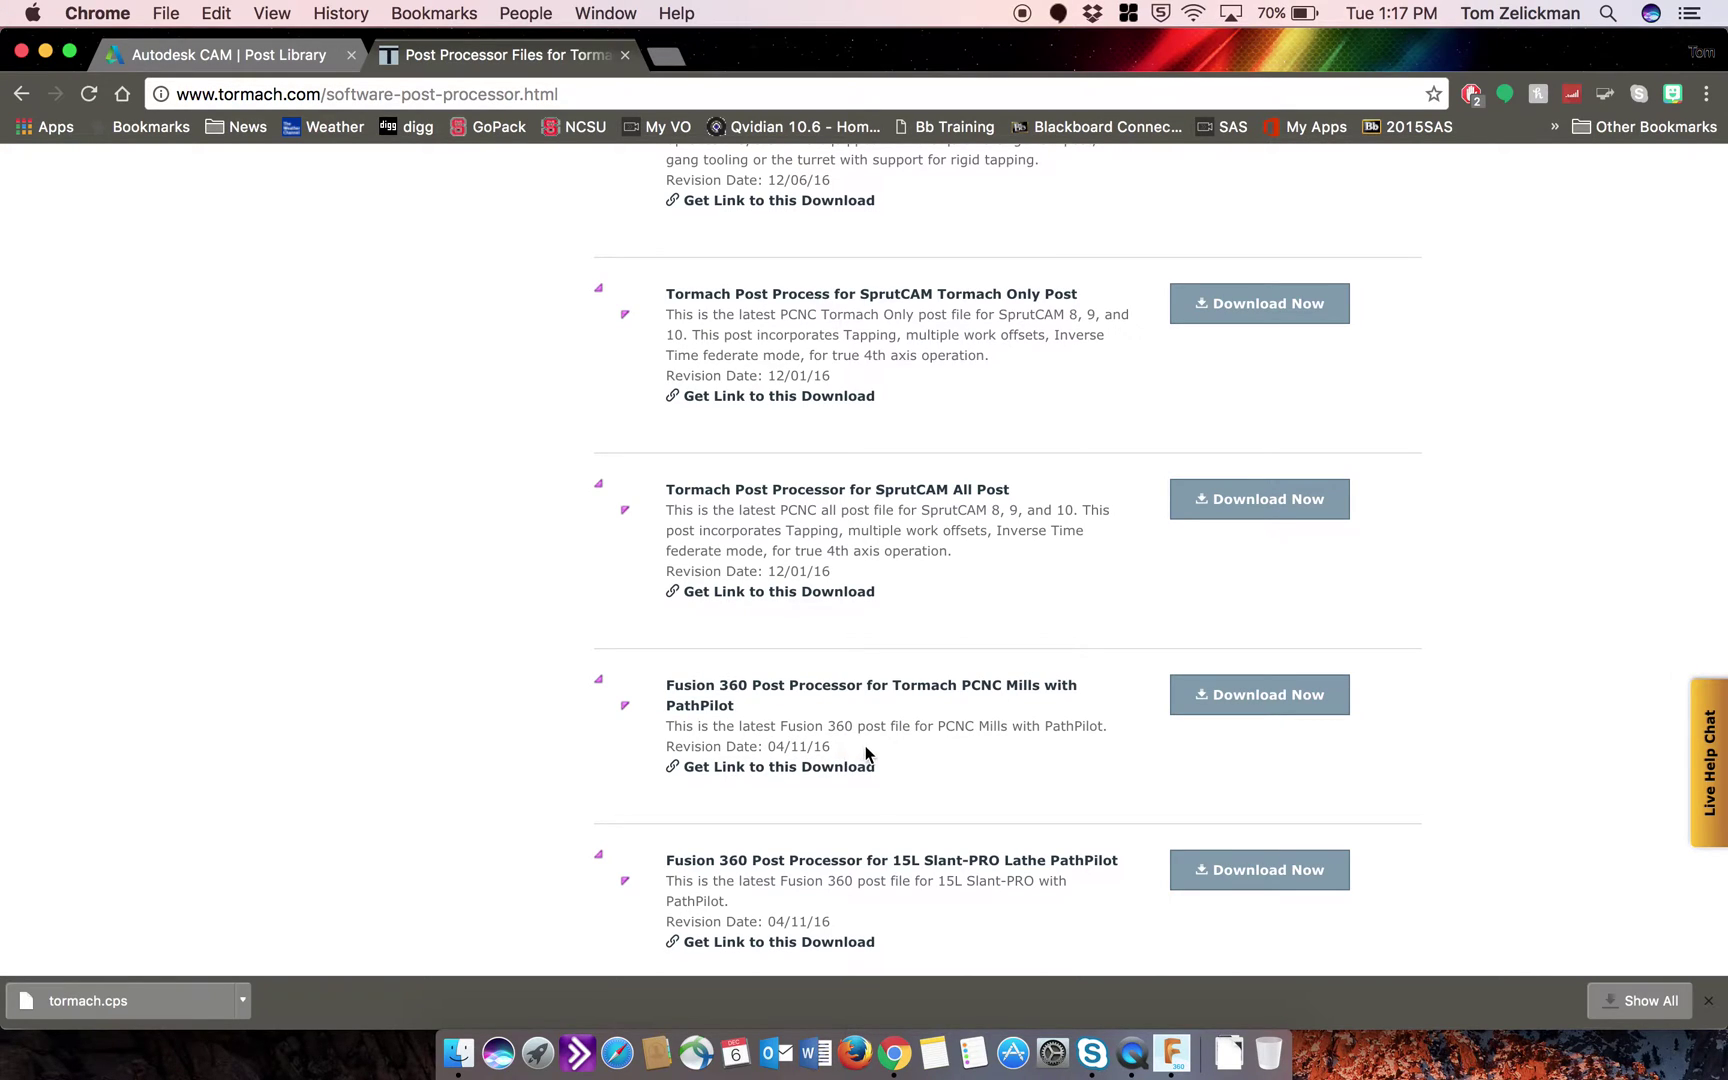
{"action": "left_click", "coordinate": [1245, 700]}
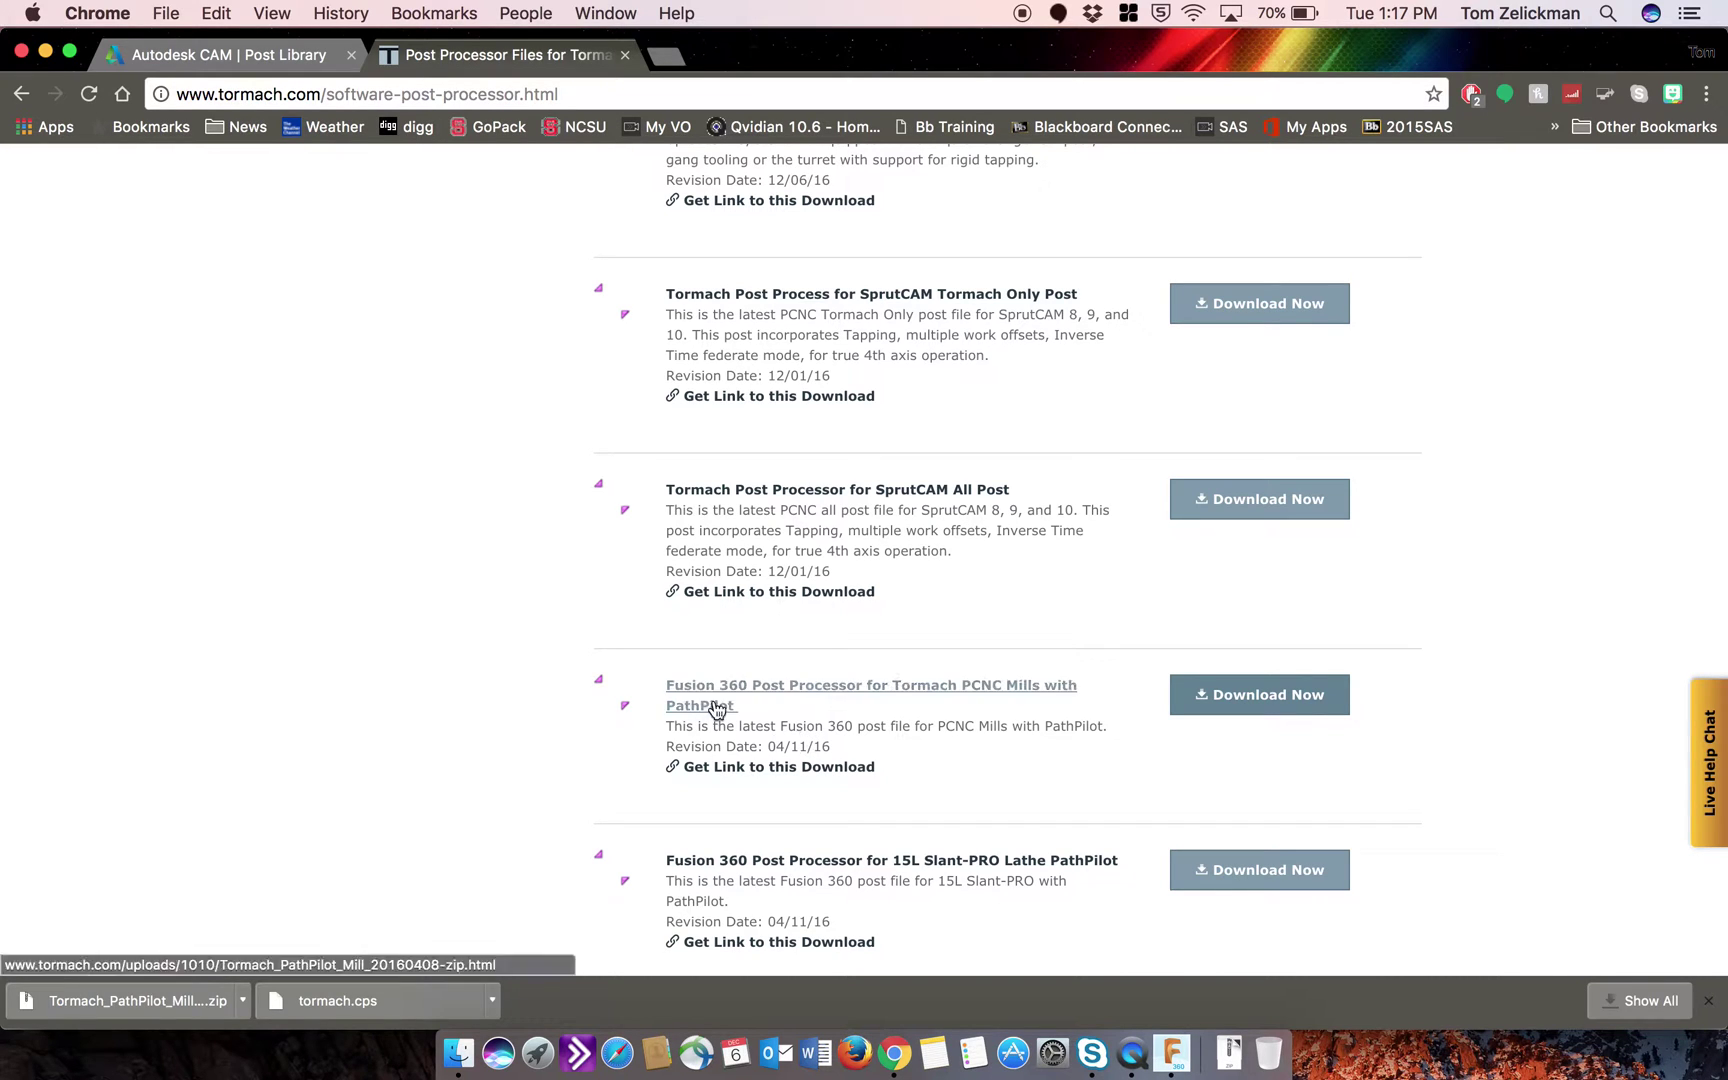
{"action": "left_click", "coordinate": [277, 58]}
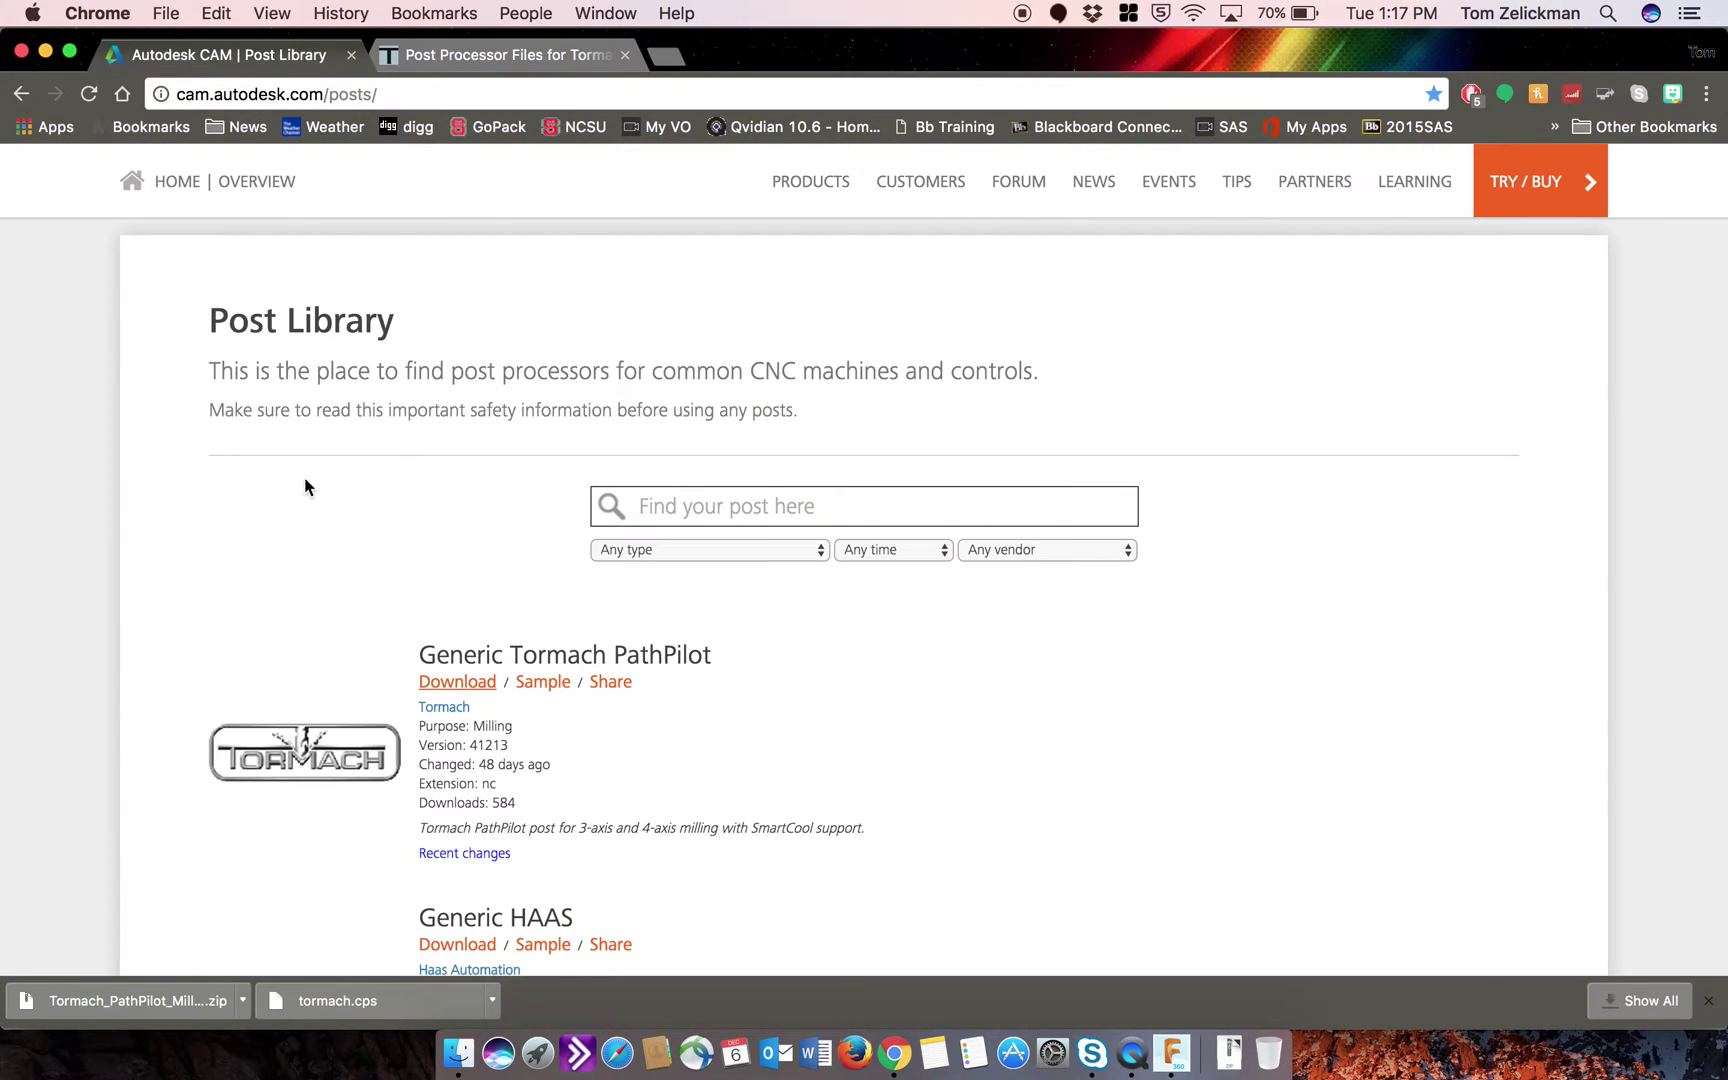
{"action": "scroll", "coordinate": [303, 487], "scroll_direction": "down", "scroll_amount": 5}
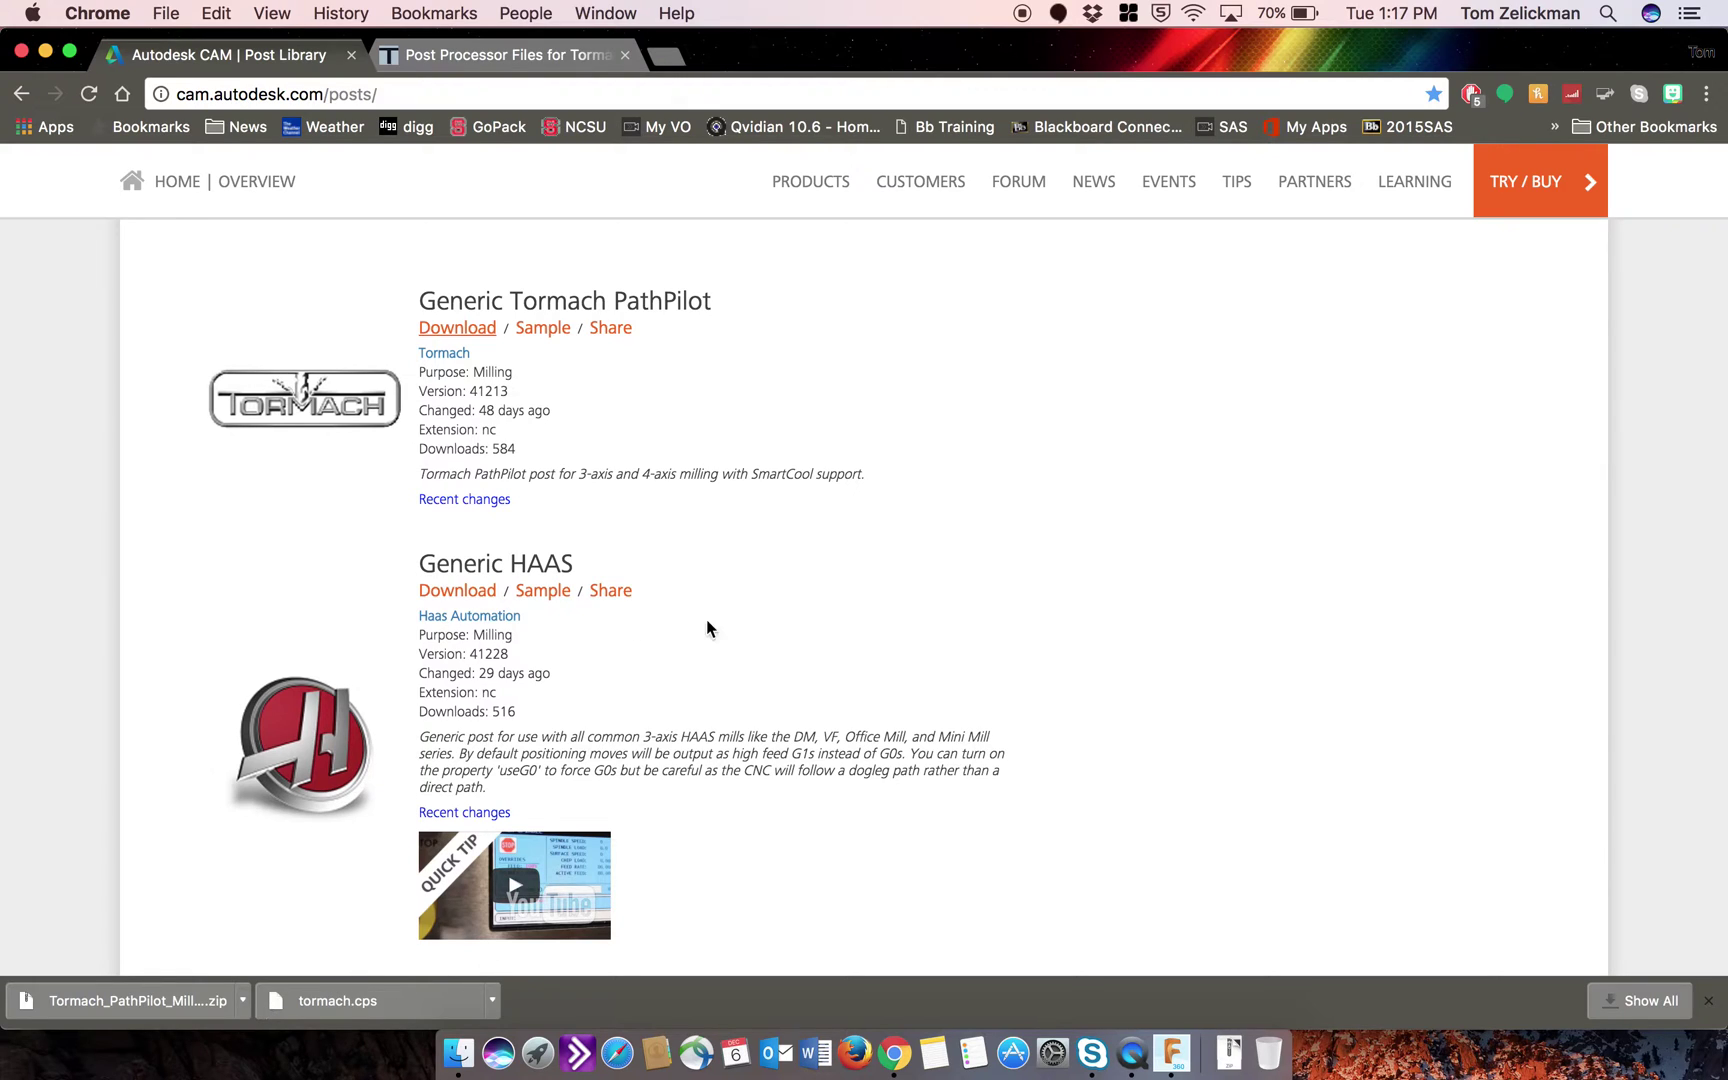
Step: Open autodesk.com in a new tab and go to A360 through the sign-in options
{"action": "left_click", "coordinate": [668, 57]}
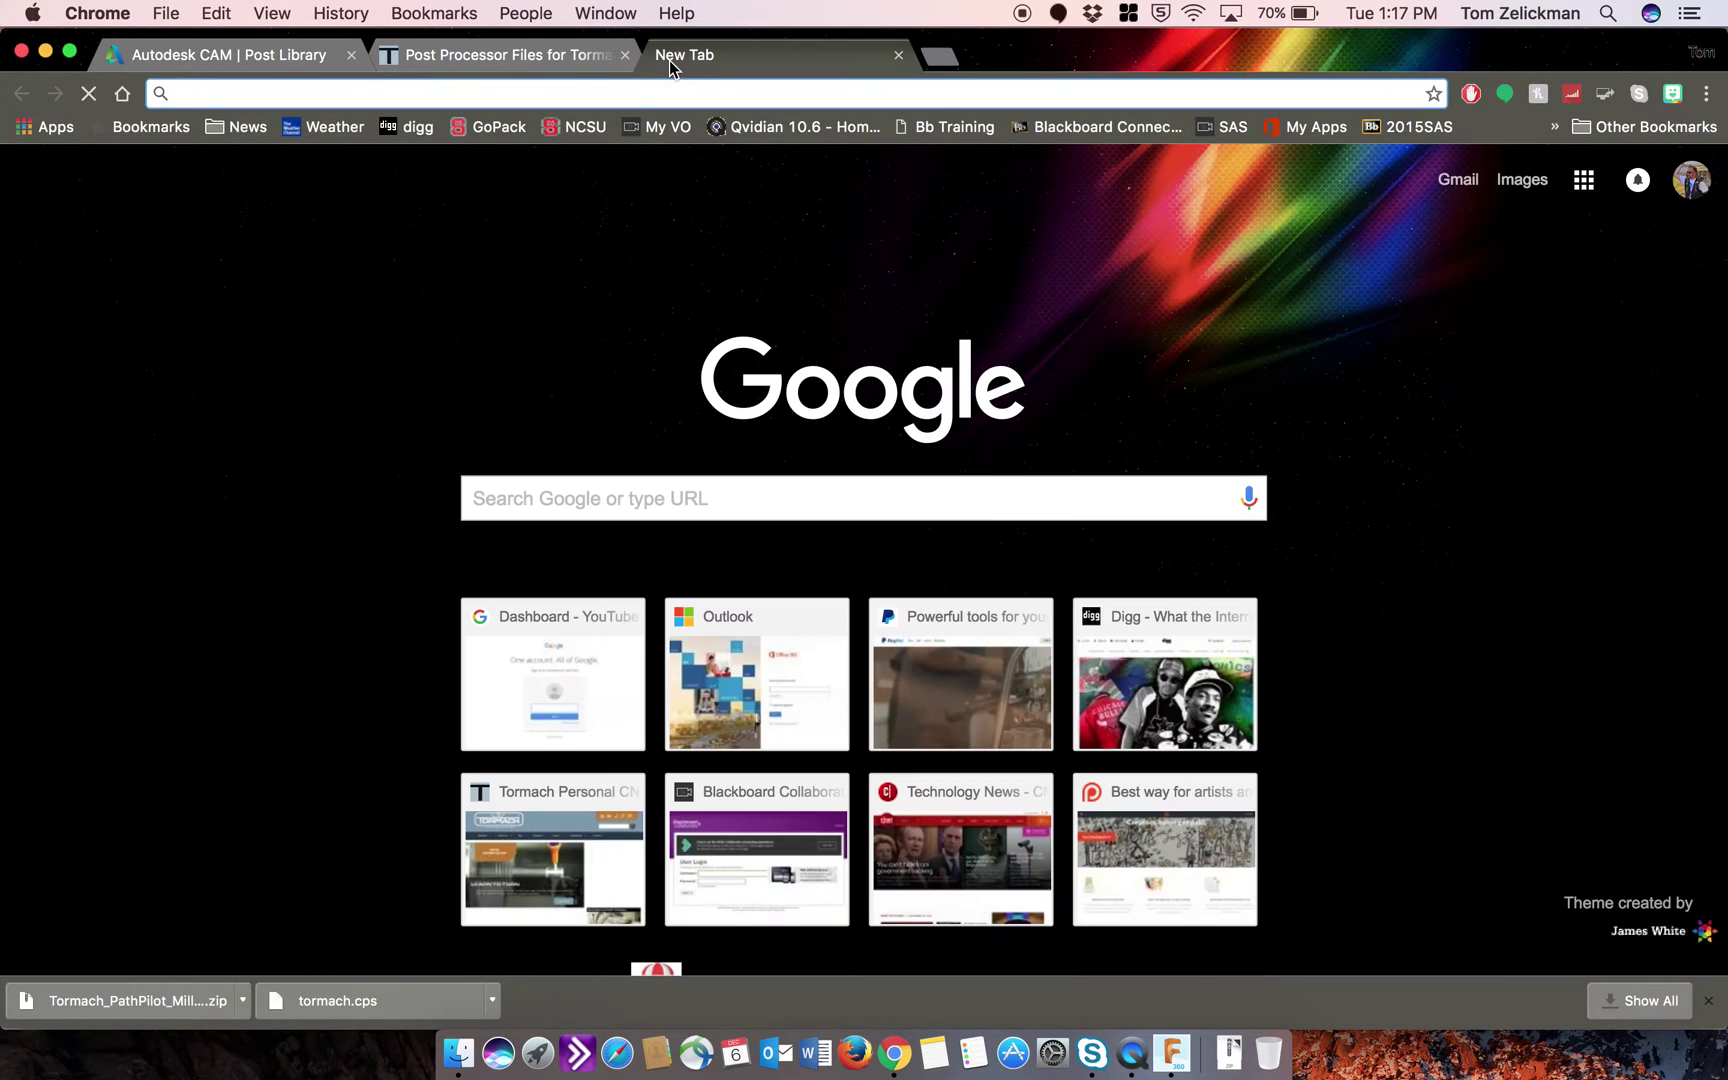
{"action": "type", "text": "ae"}
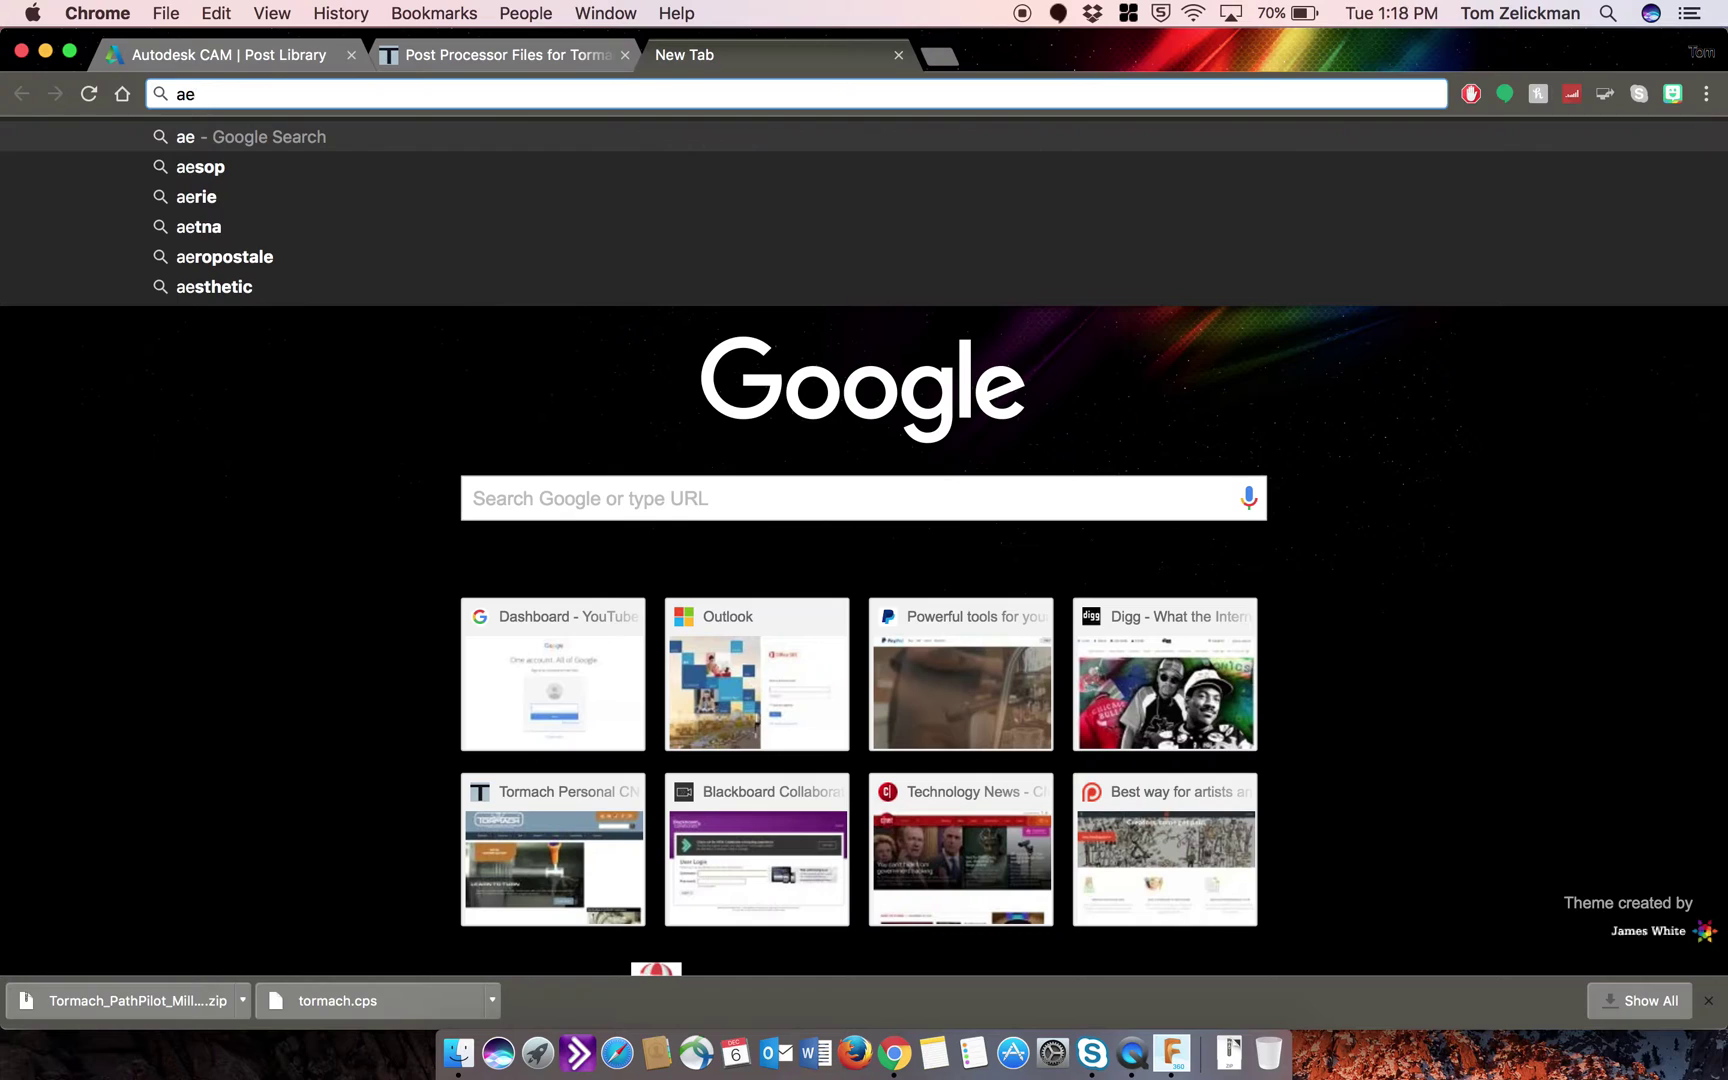
{"action": "key", "text": "BackSpace"}
{"action": "type", "text": "utodesk.com"}
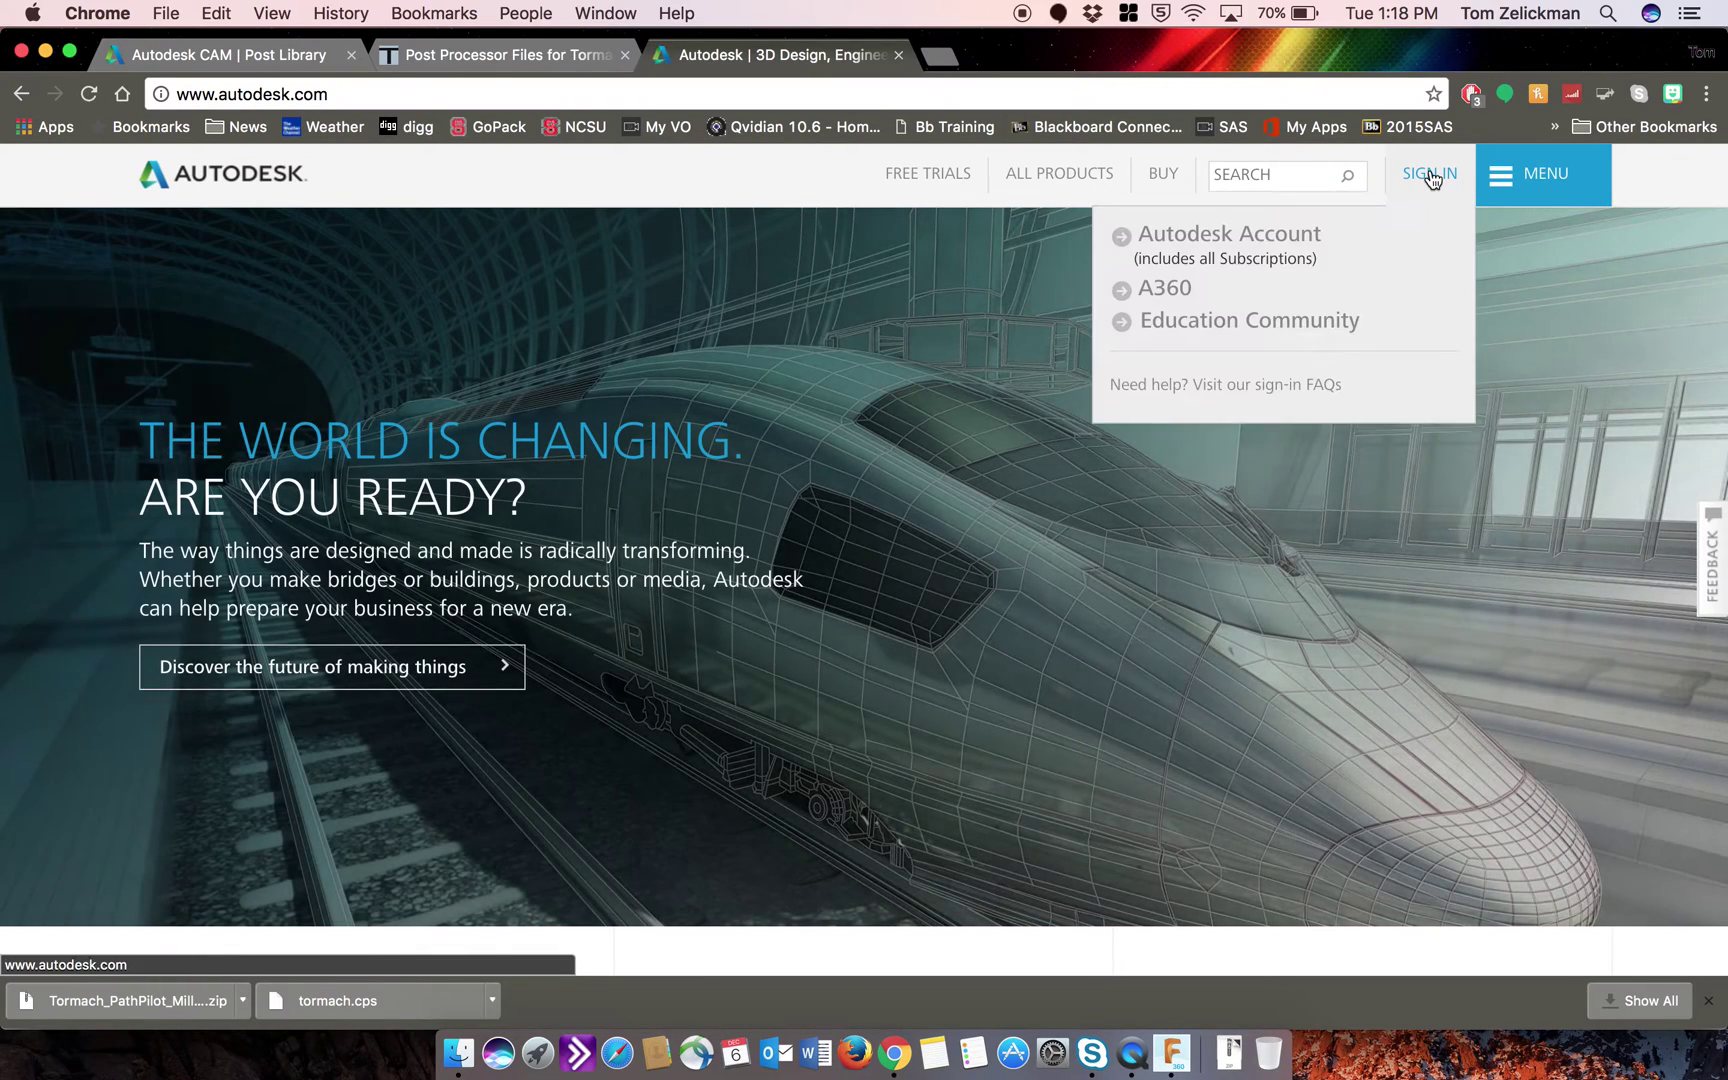
{"action": "left_click", "coordinate": [1165, 292]}
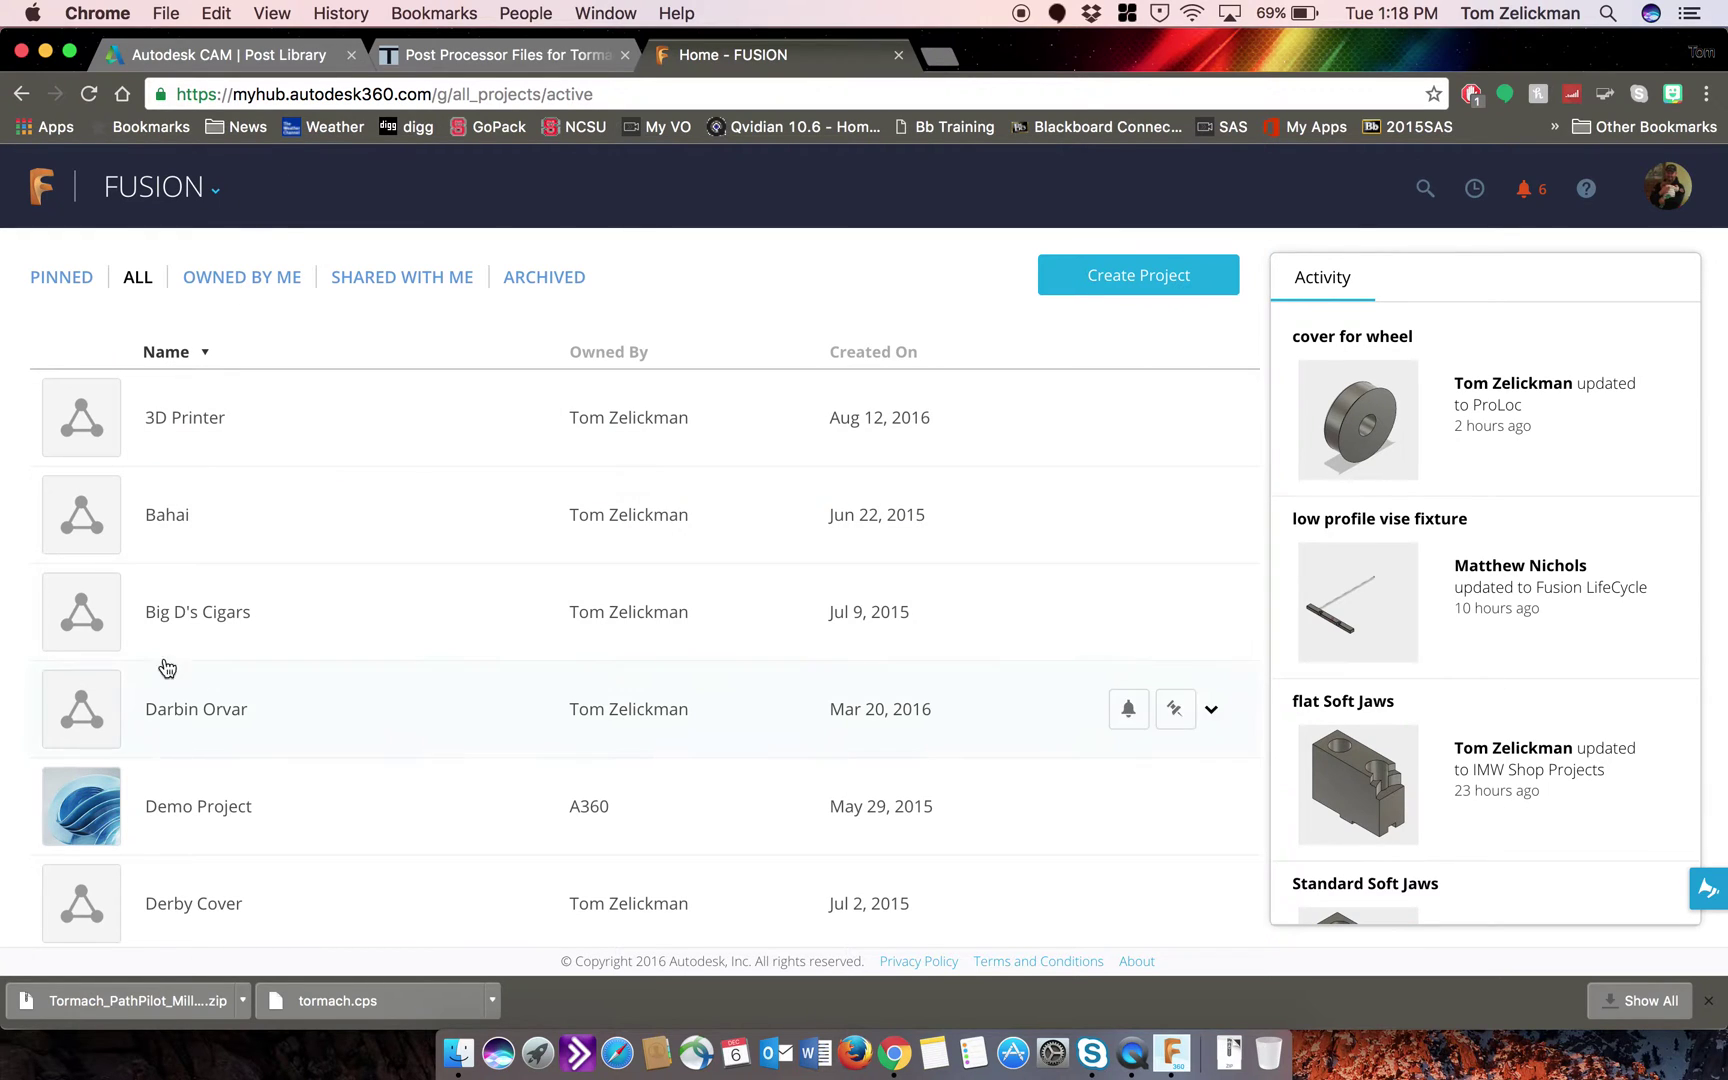
Step: Switch from the Fusion project hub to A360 Drive and go through the welcome tour until it closes
{"action": "left_click", "coordinate": [213, 190]}
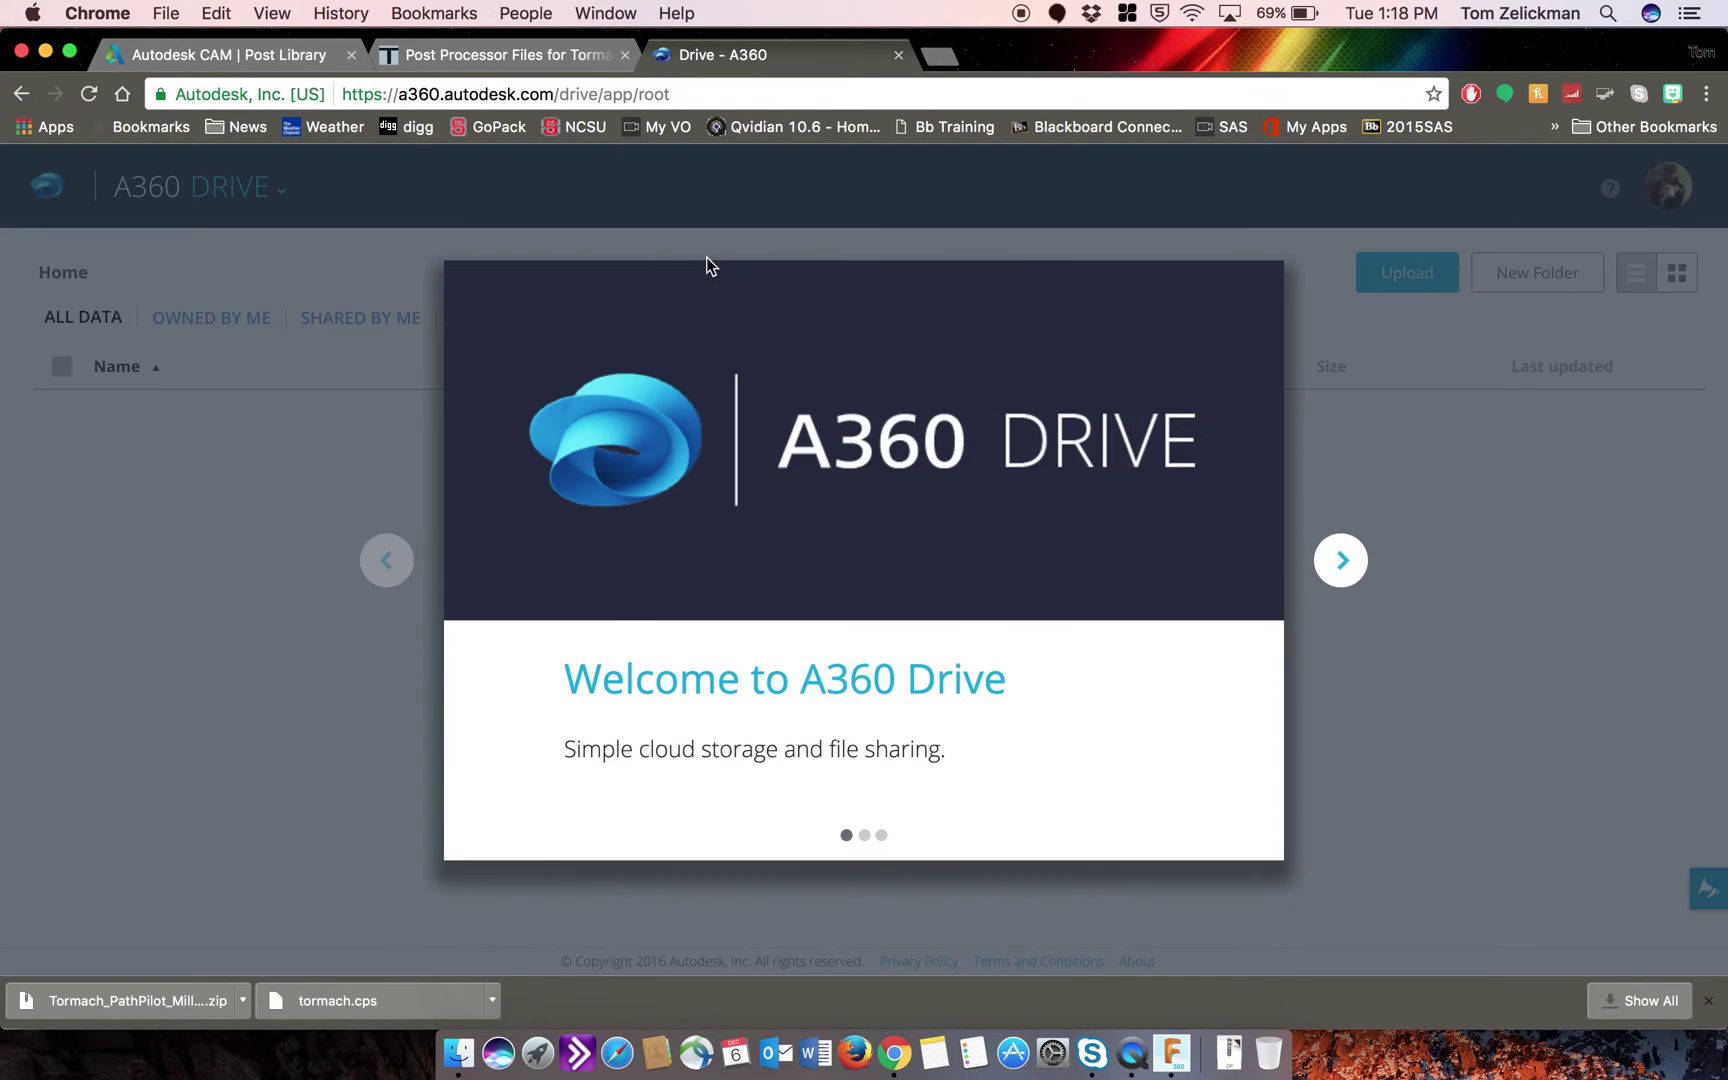
{"action": "left_click", "coordinate": [1346, 564]}
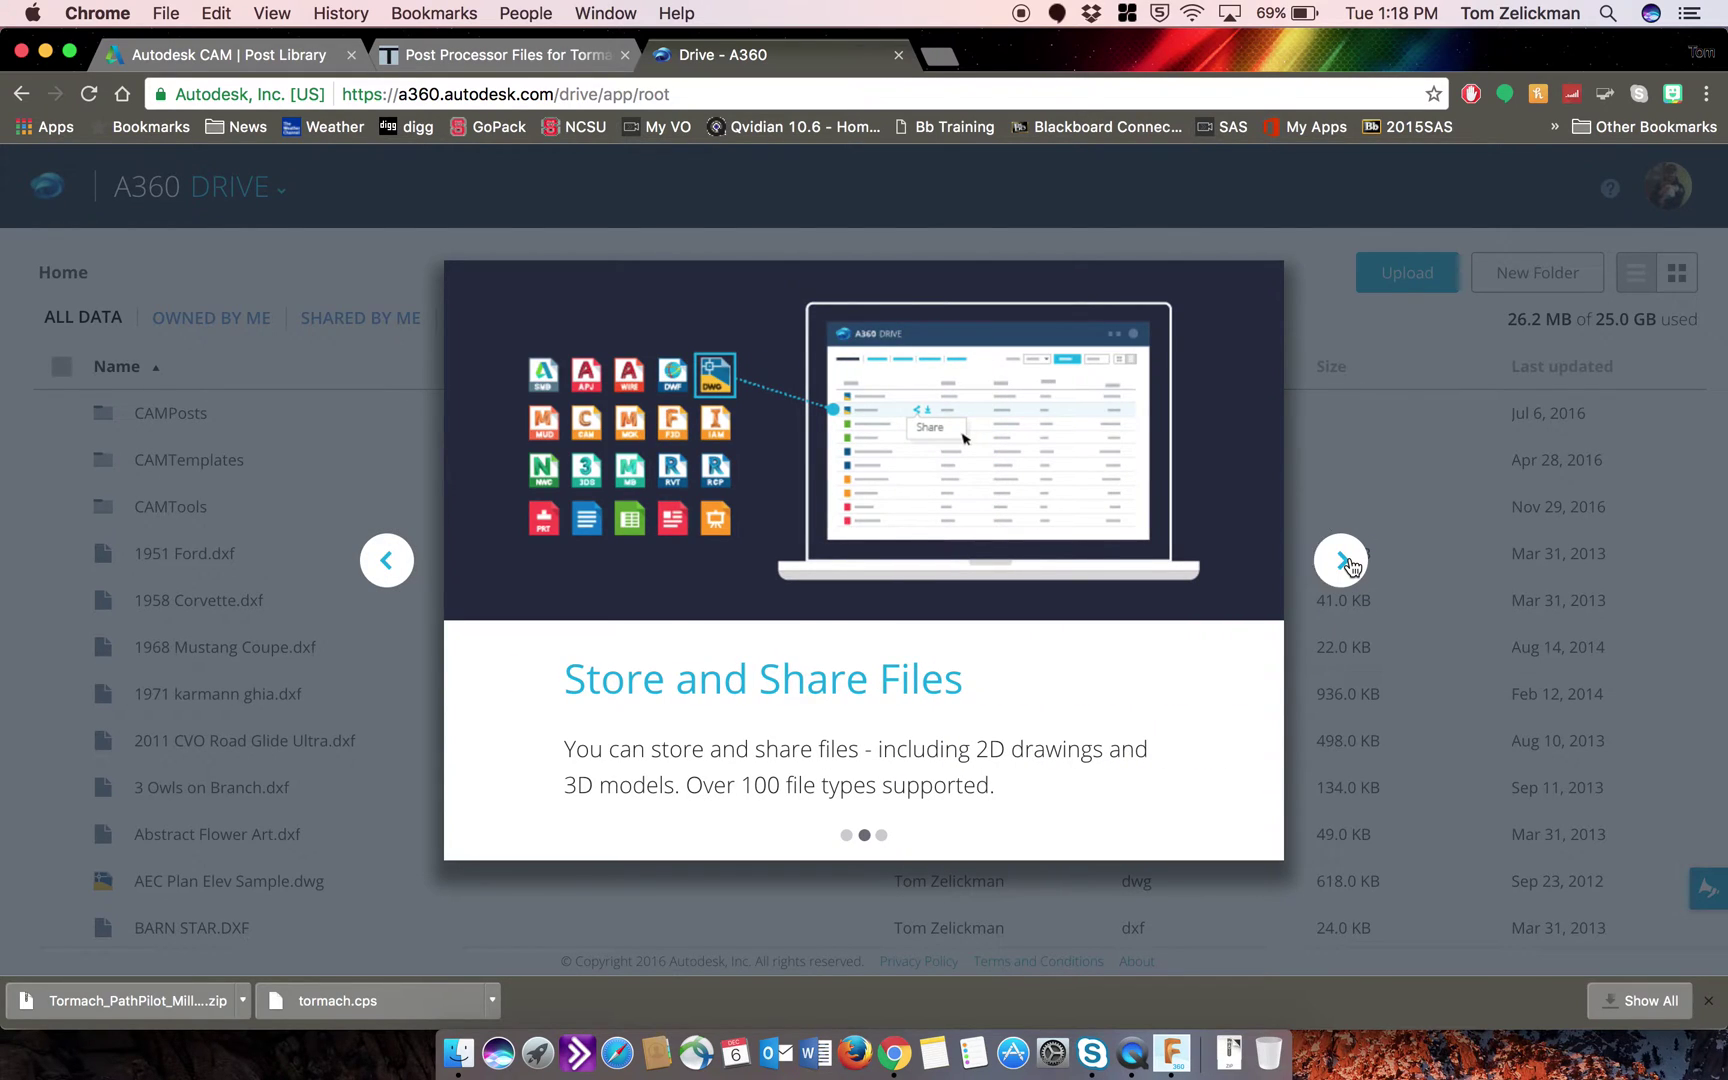
{"action": "left_click", "coordinate": [1343, 561]}
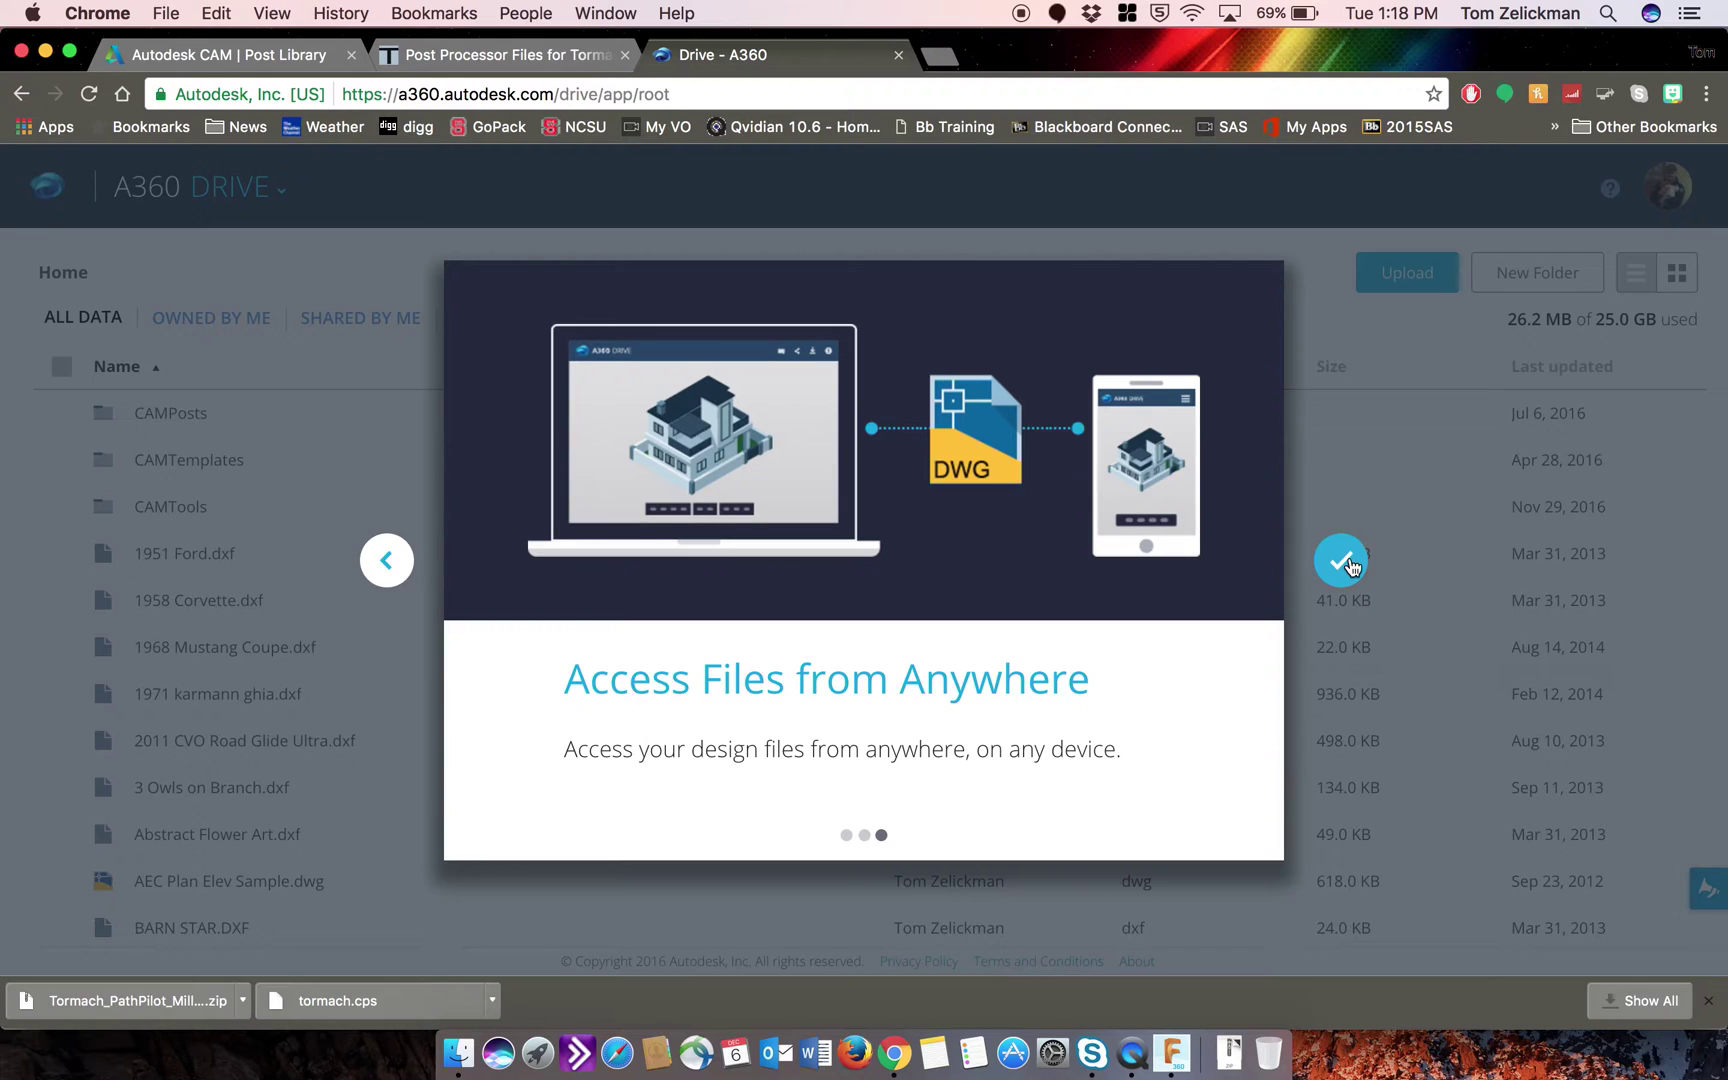
{"action": "left_click", "coordinate": [1343, 561]}
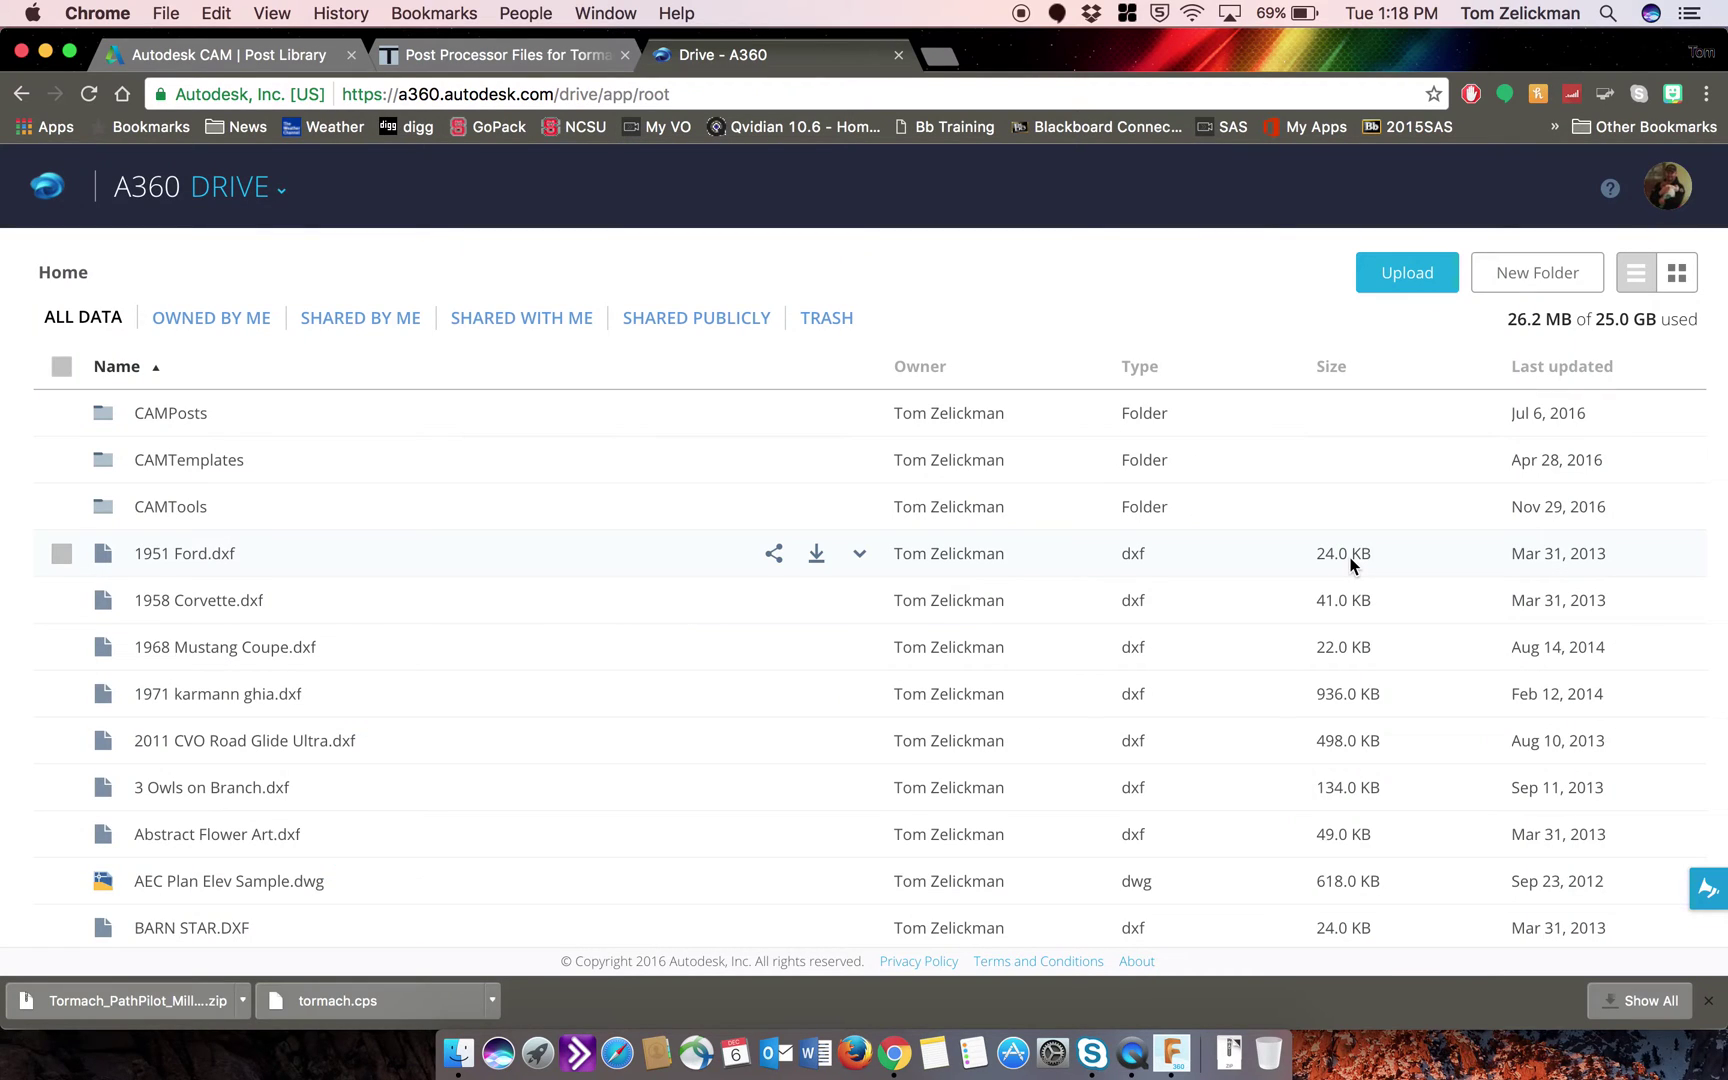
Step: Upload Tormach_PathPilot_Mill_20160408.zip and tormach.cps from Downloads into the CAMPosts folder
{"action": "left_click", "coordinate": [173, 415]}
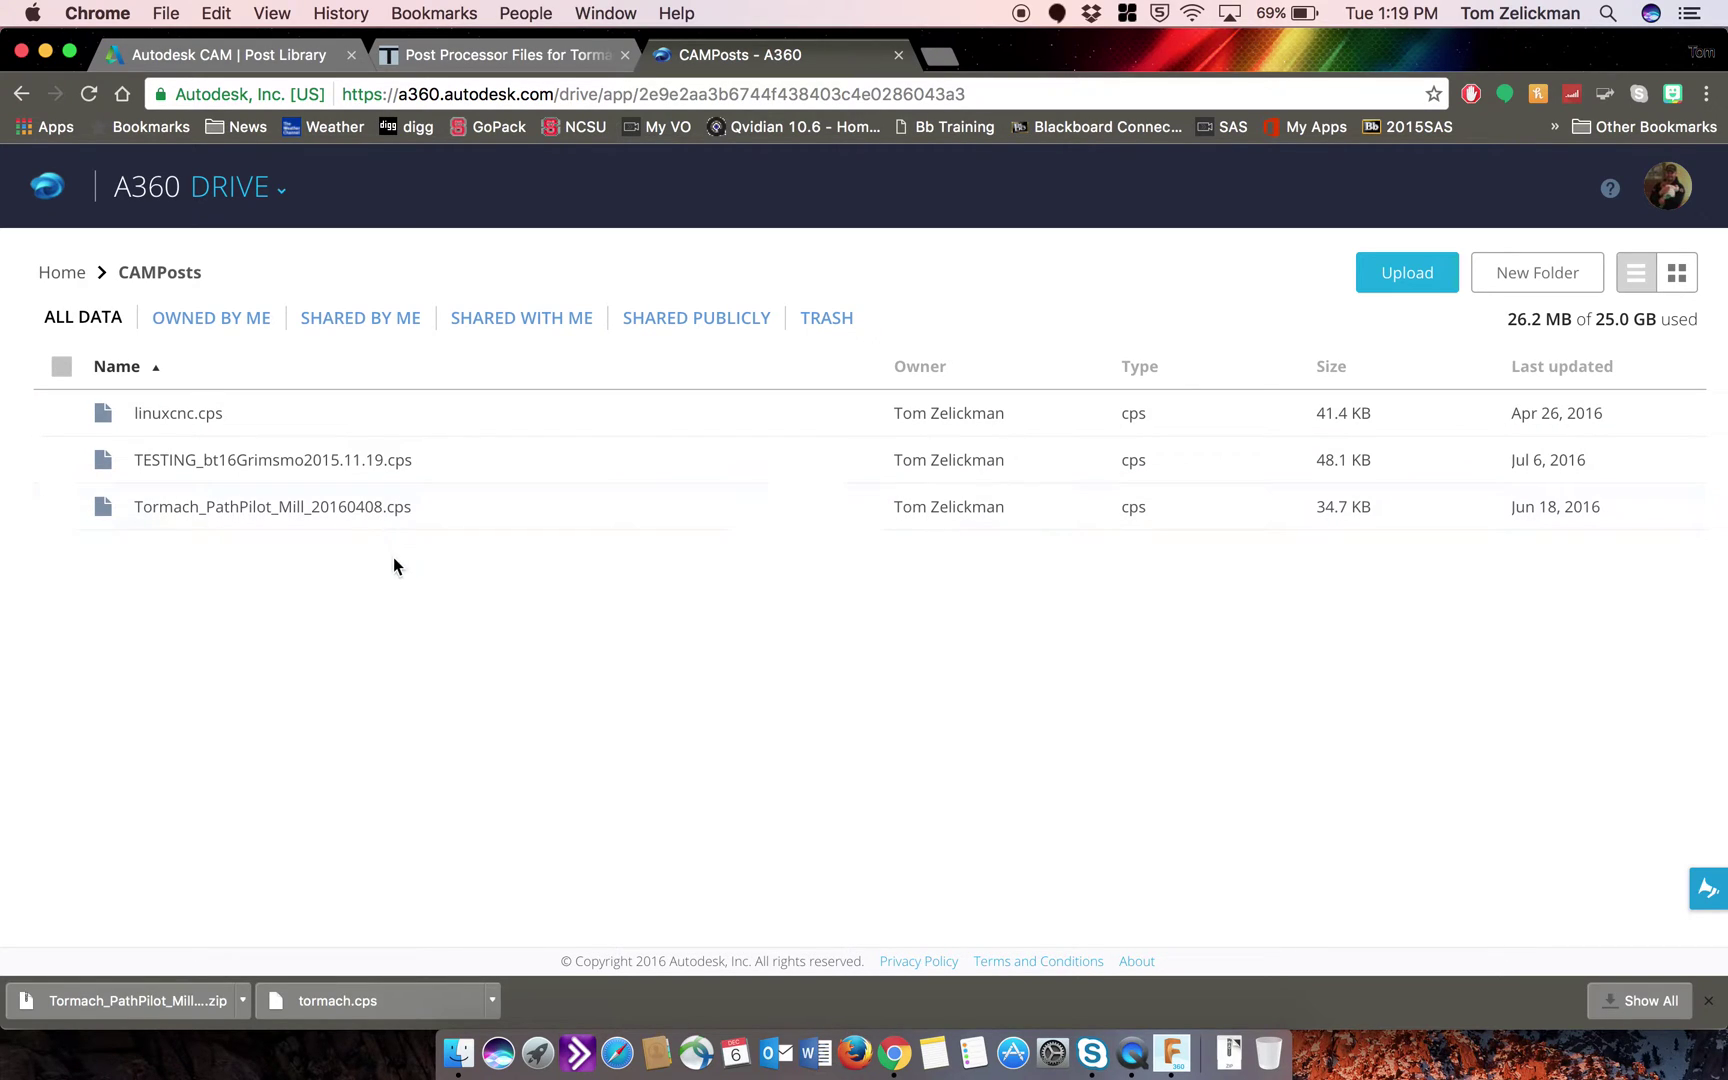
{"action": "left_click", "coordinate": [1405, 277]}
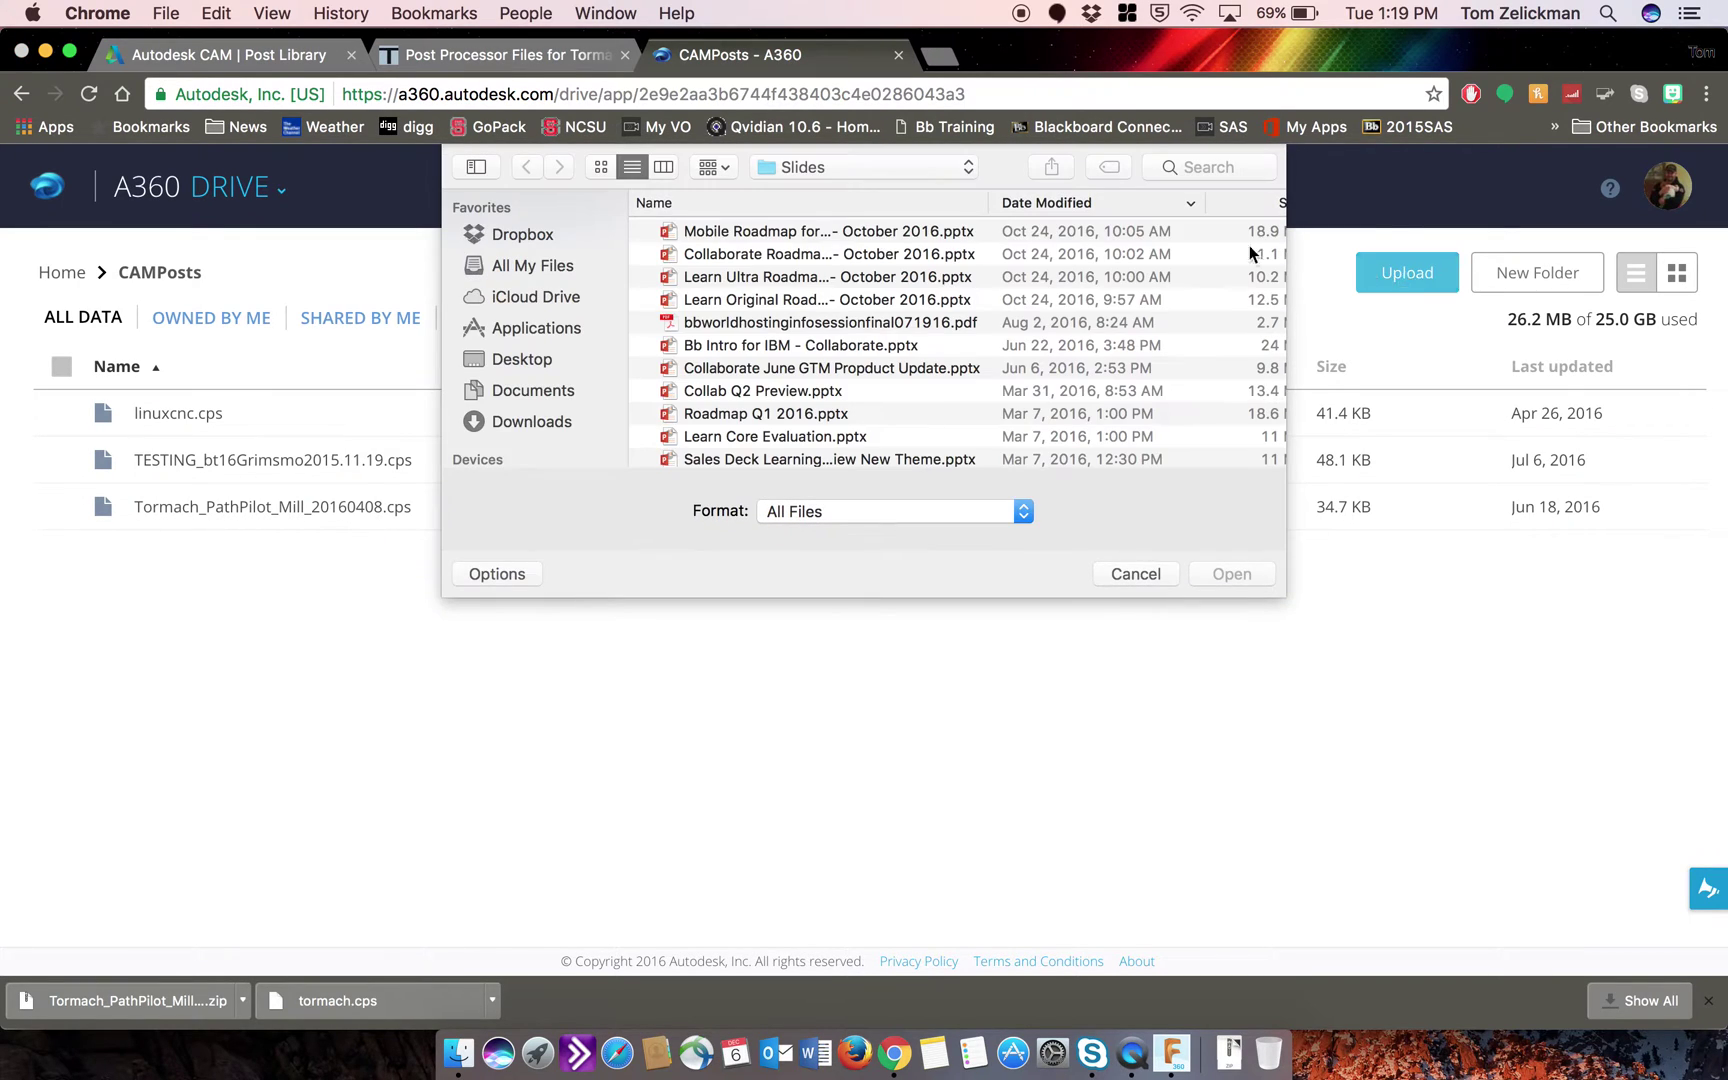
{"action": "left_click", "coordinate": [530, 421]}
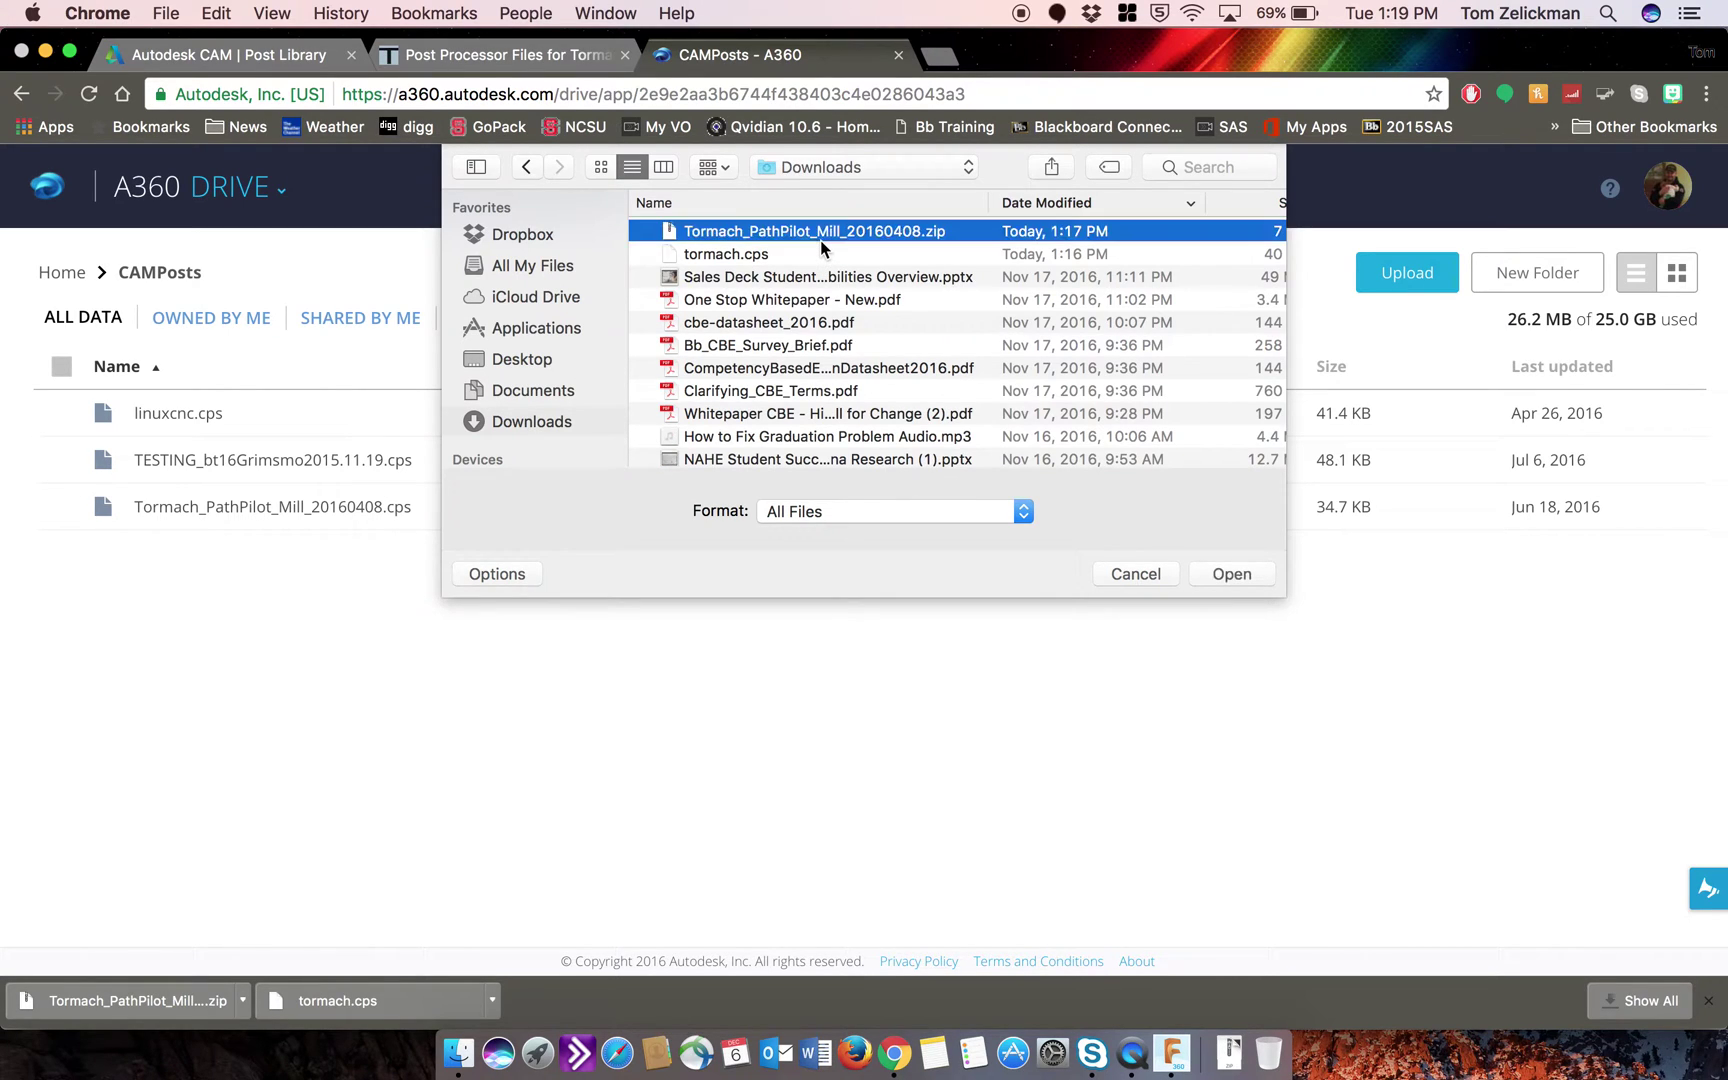
{"action": "left_click", "coordinate": [714, 254], "text": "super"}
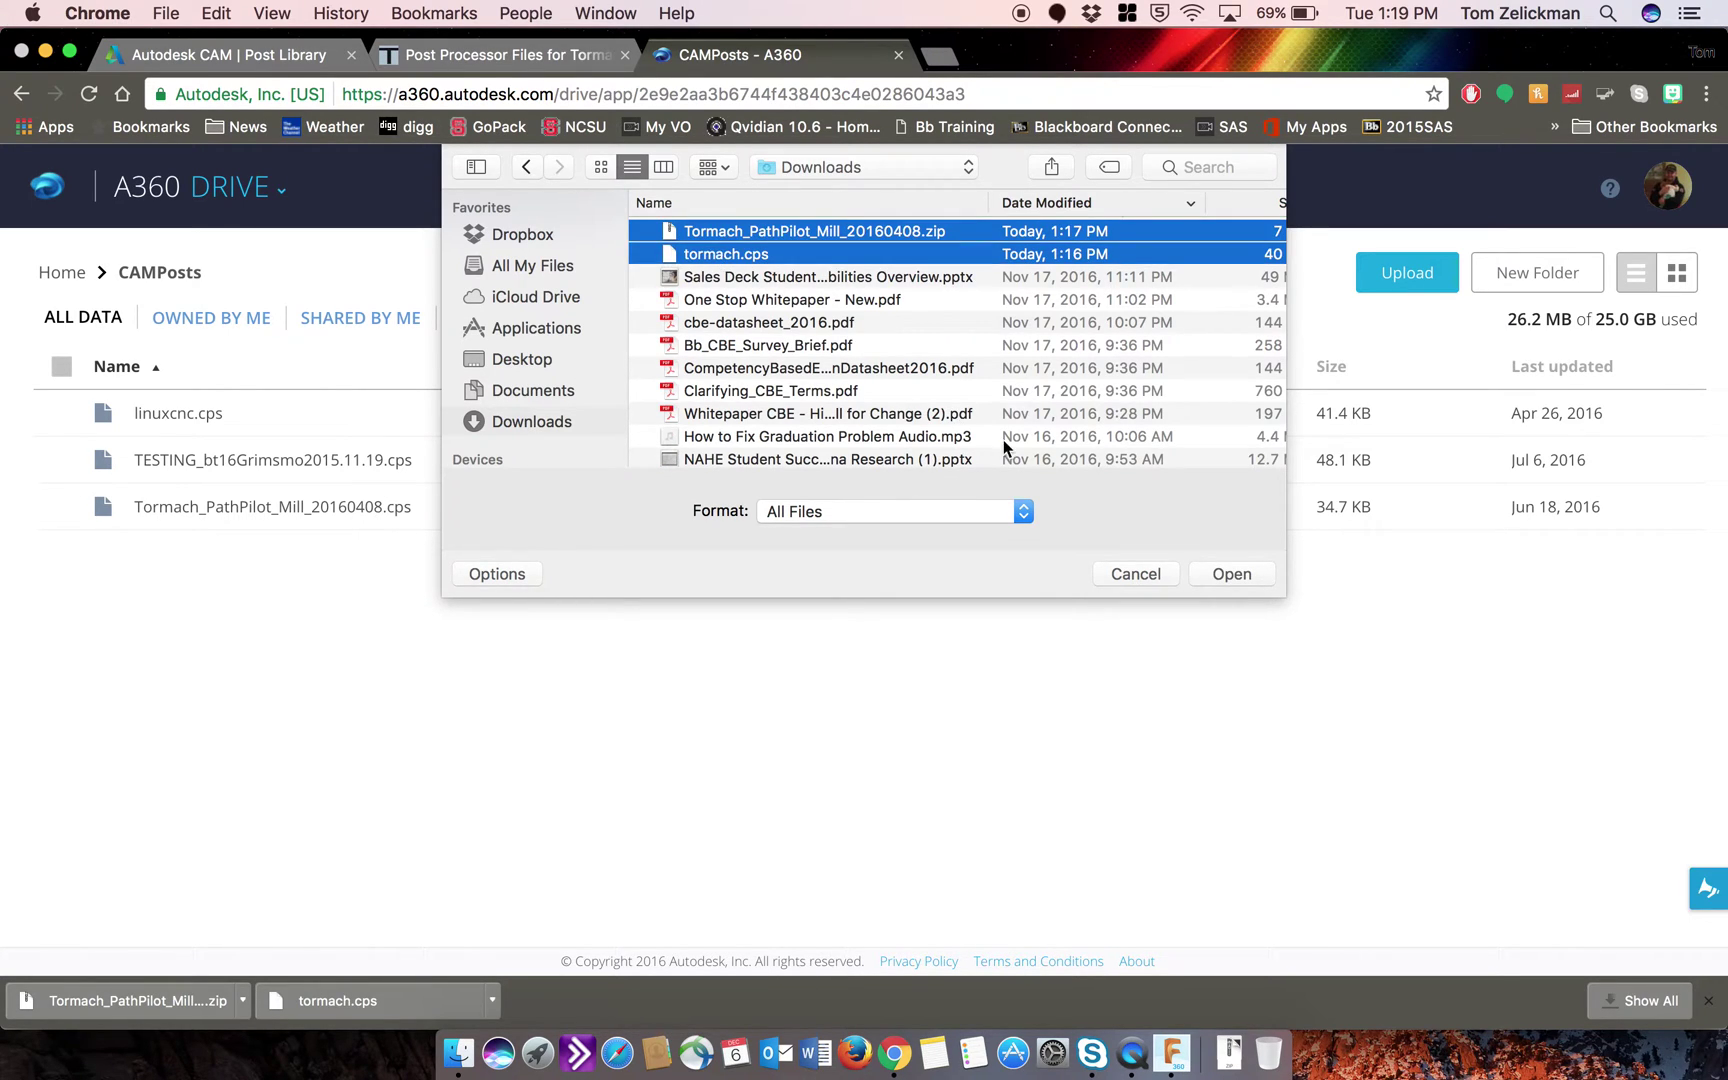
{"action": "left_click", "coordinate": [1217, 582]}
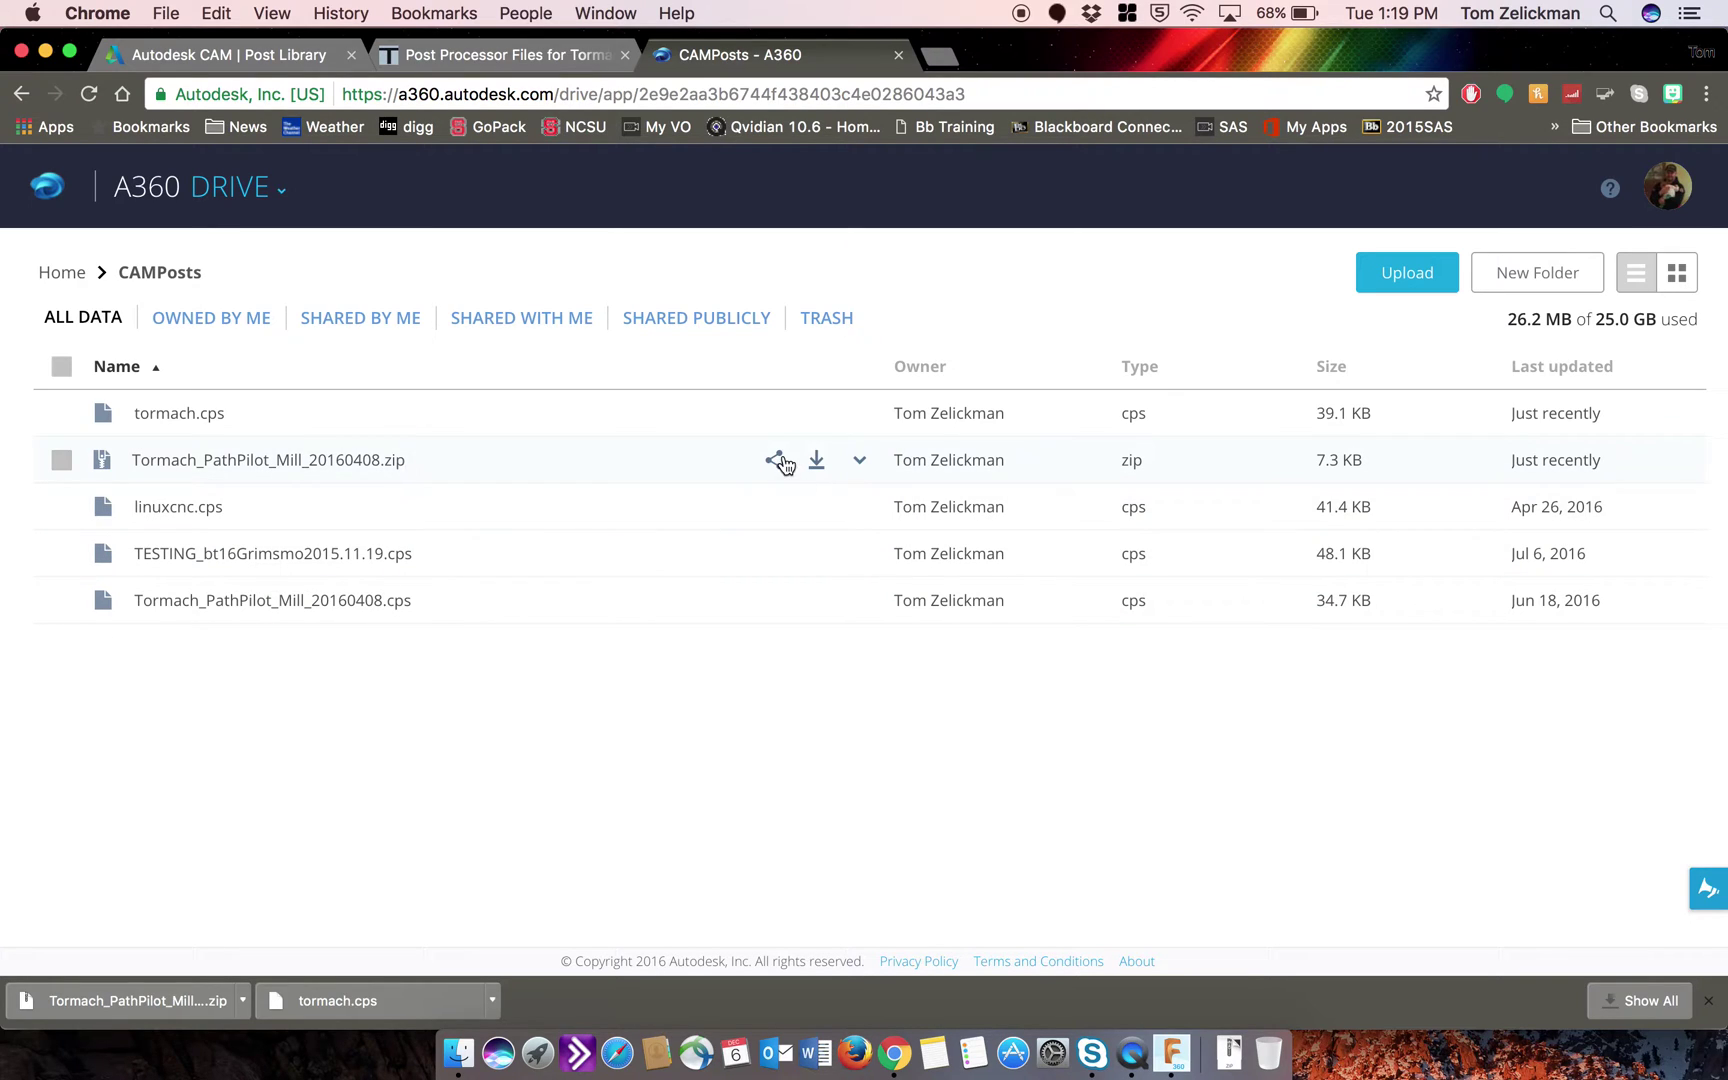
Step: Delete Tormach_PathPilot_Mill_20160408.zip from the CAMPosts folder
{"action": "left_click", "coordinate": [862, 464]}
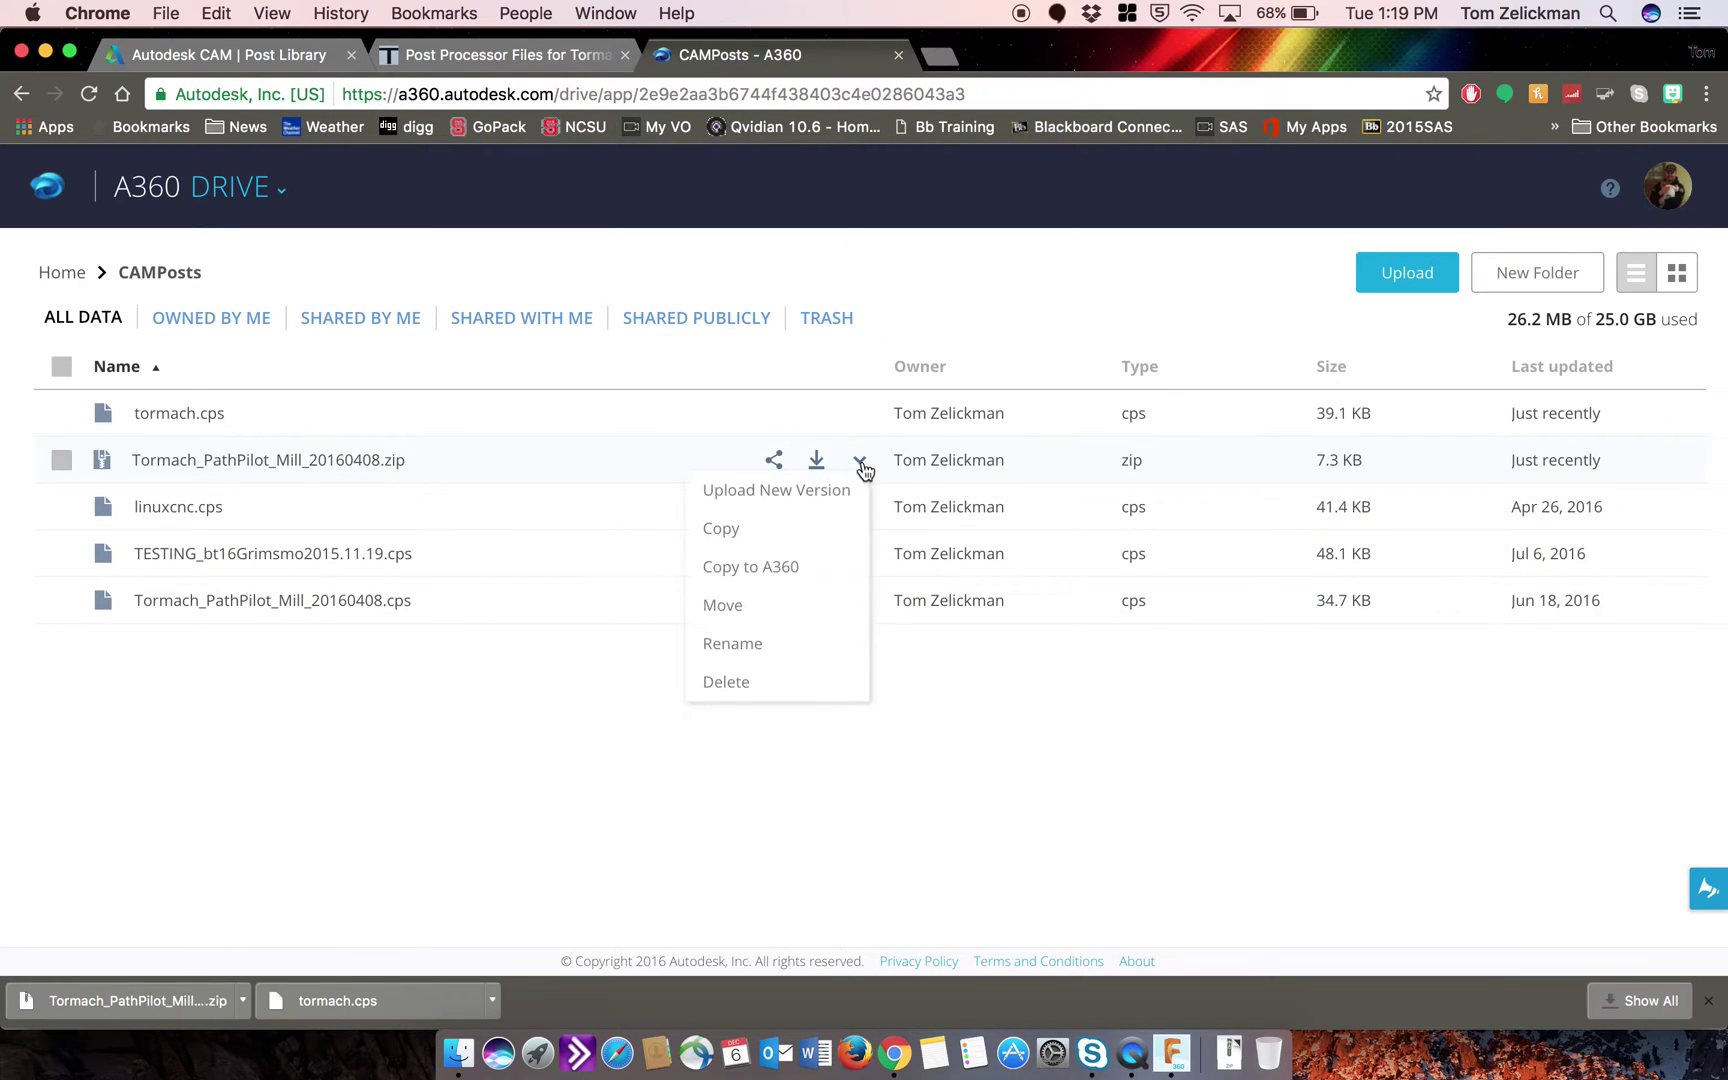
{"action": "left_click", "coordinate": [747, 685]}
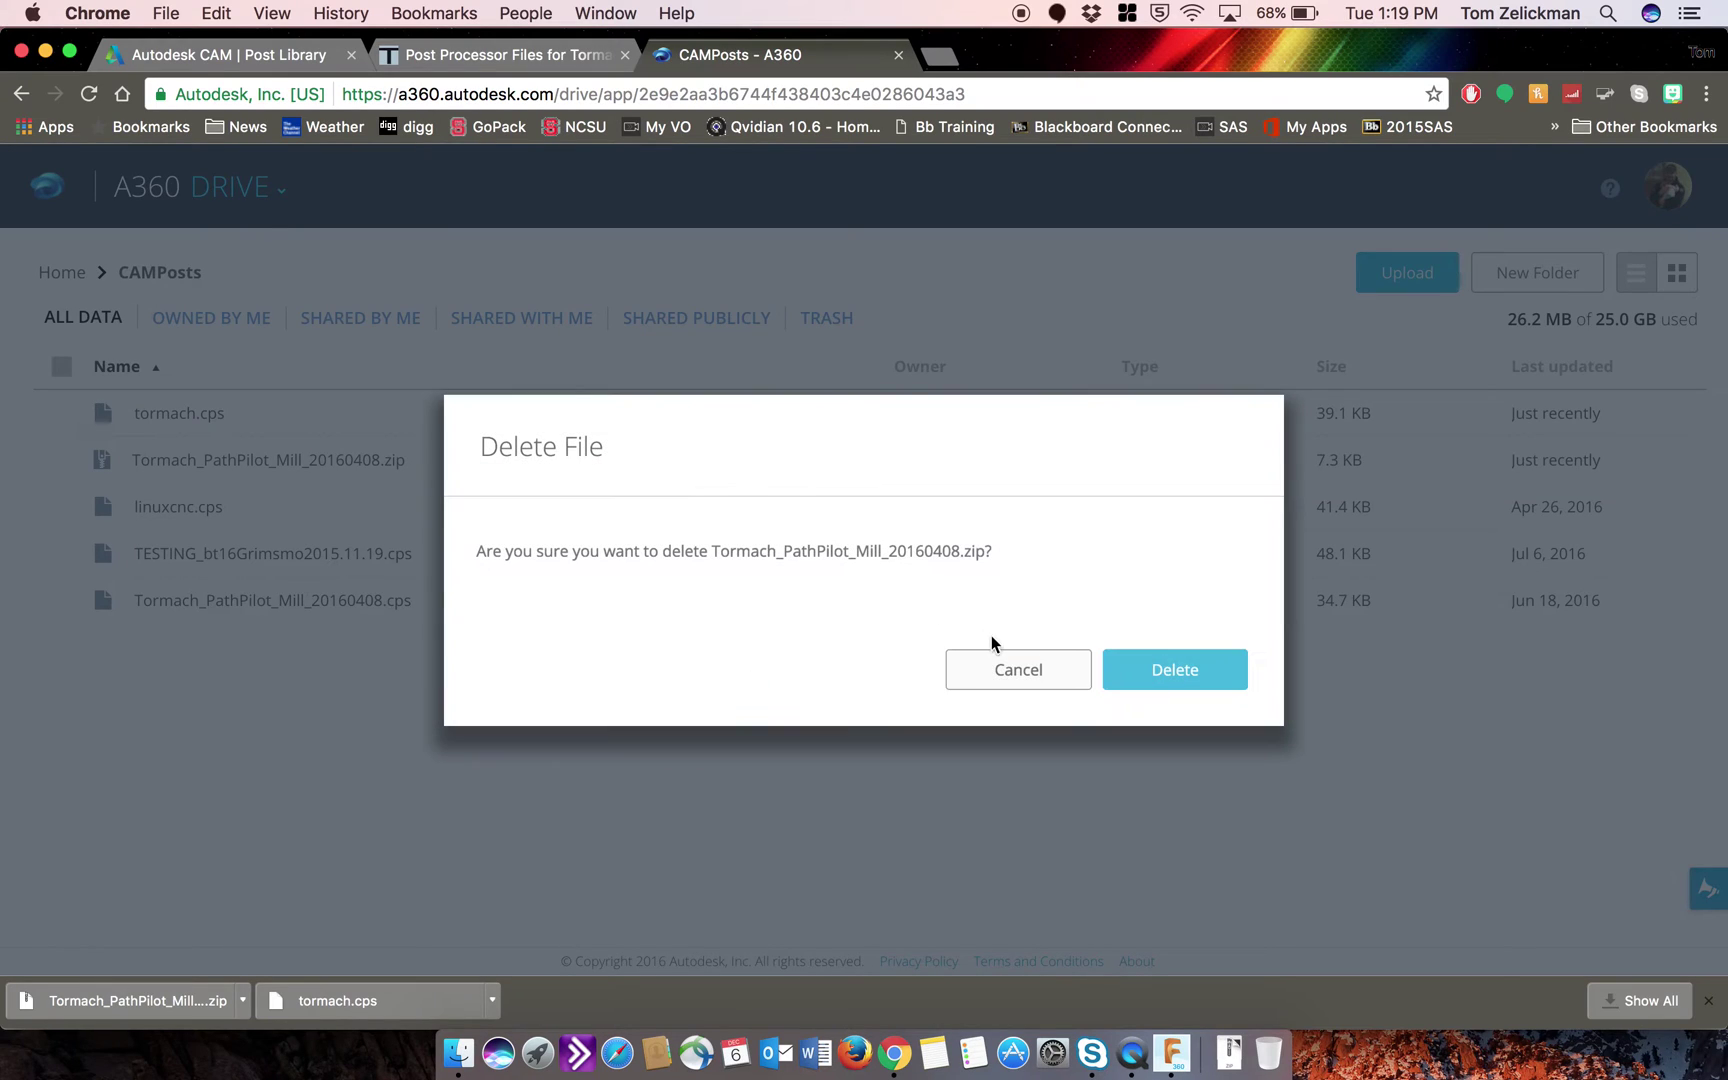
{"action": "left_click", "coordinate": [1204, 682]}
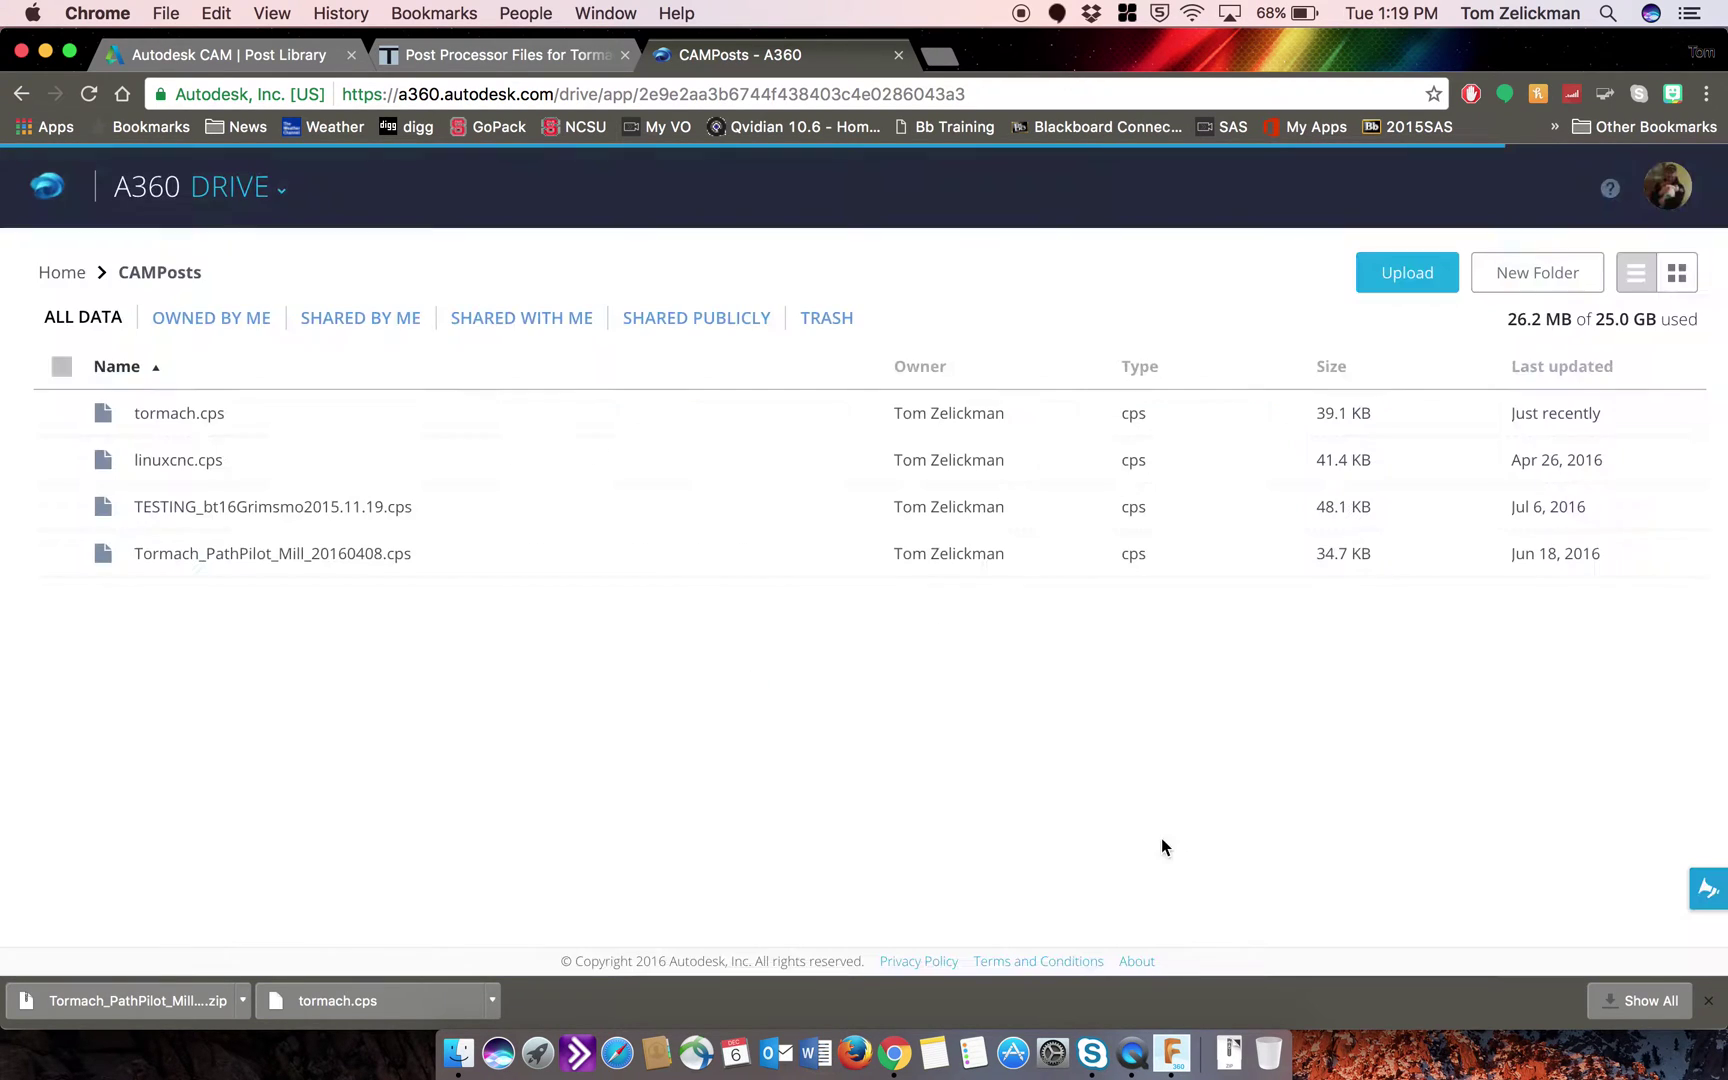
Step: Extract the downloaded Tormach_PathPilot_Mill_20160408.zip in the Downloads folder and close the file window
{"action": "left_click", "coordinate": [1231, 1058]}
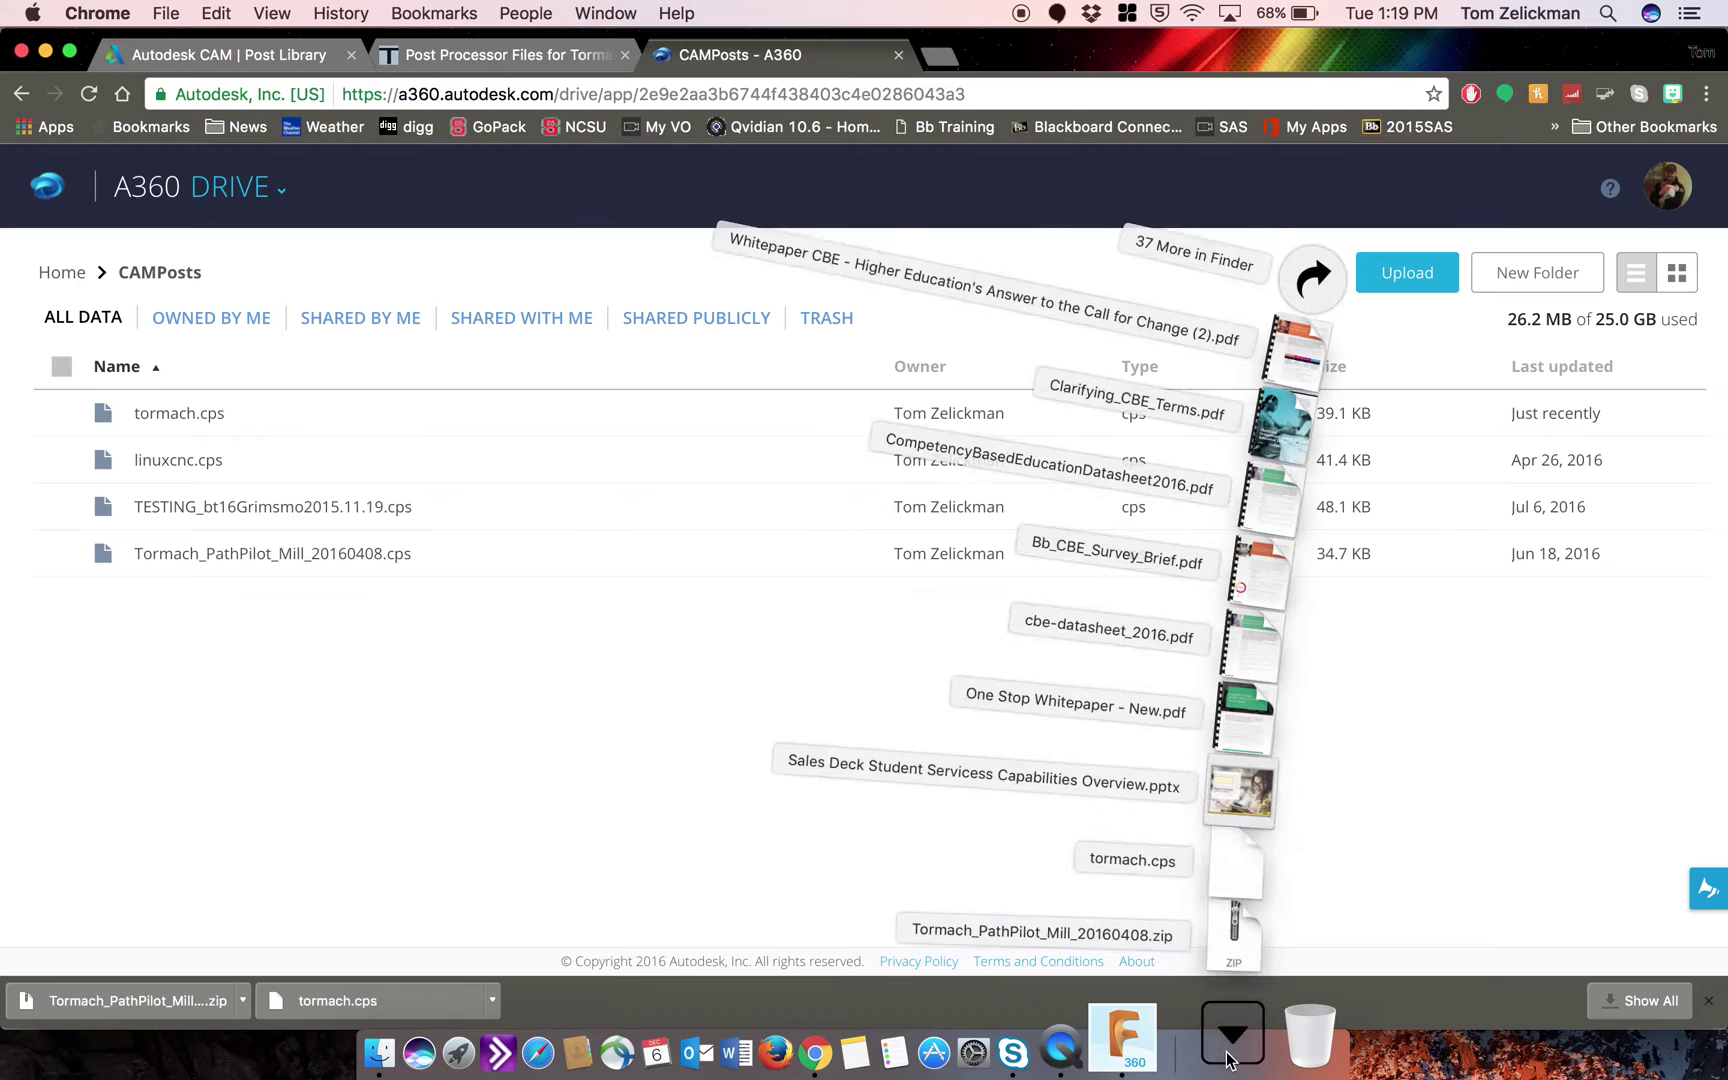
{"action": "left_click", "coordinate": [1257, 937]}
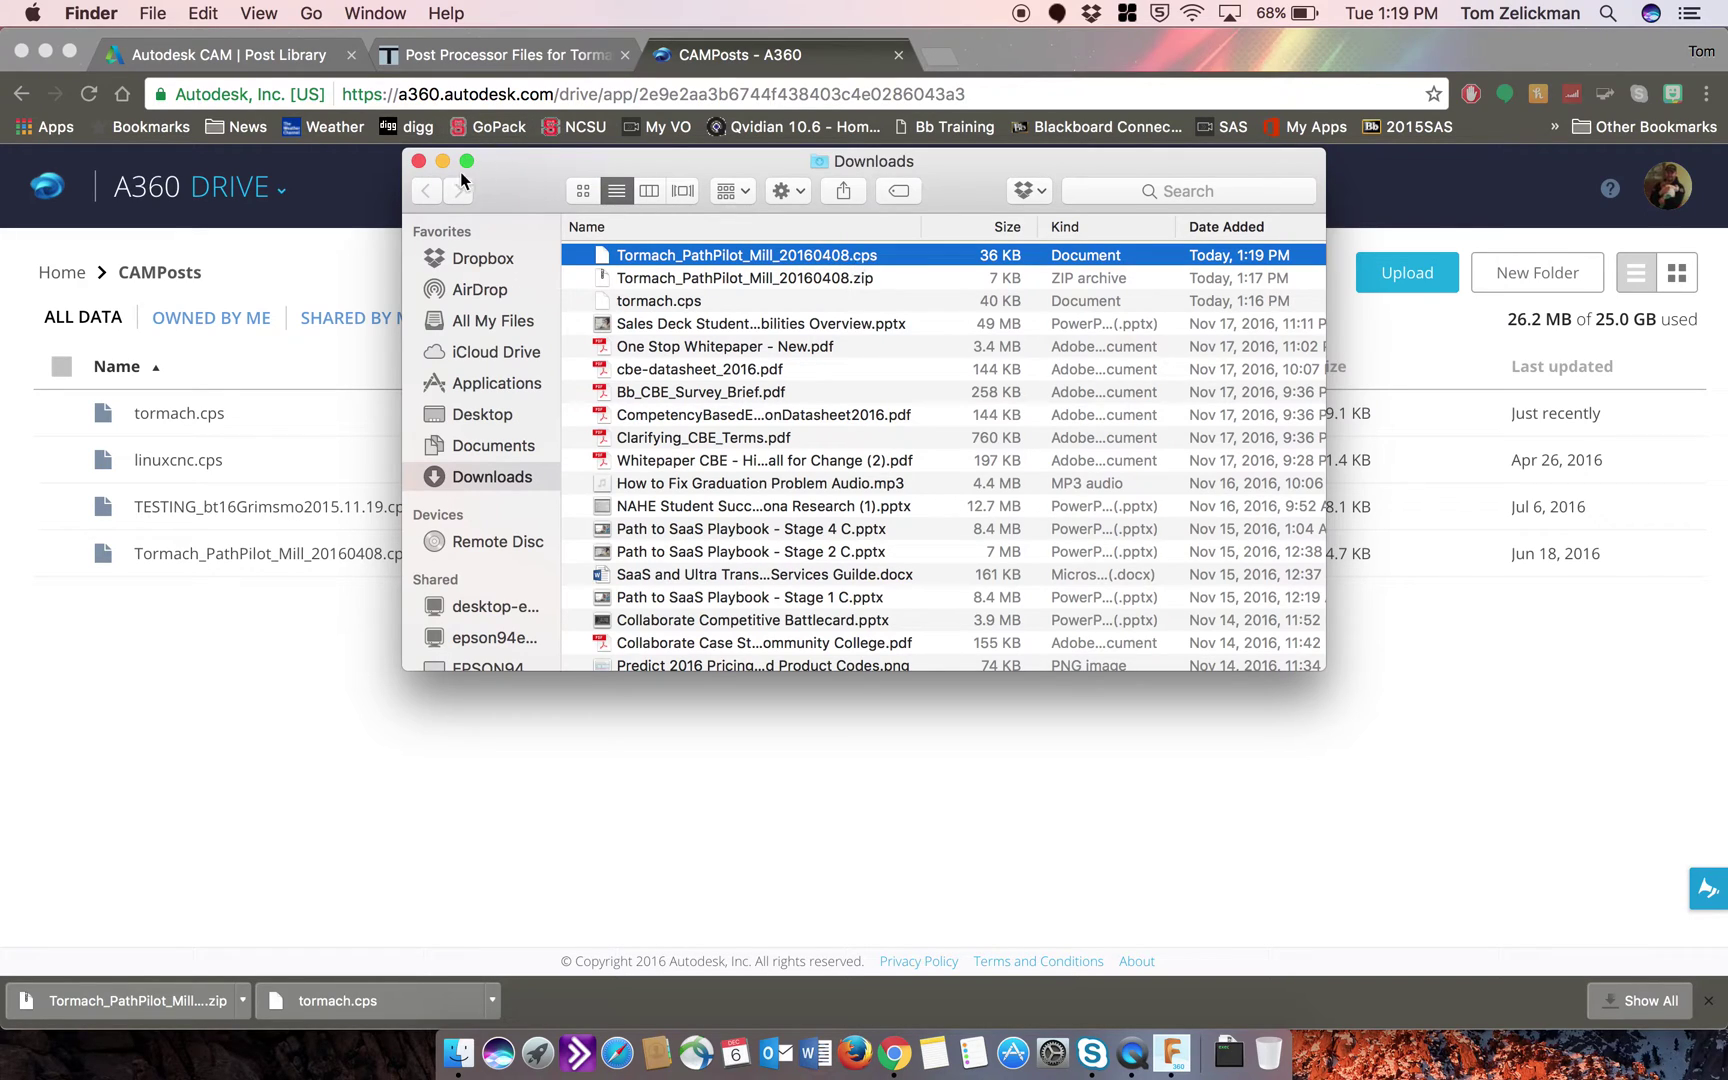
{"action": "left_click", "coordinate": [419, 162]}
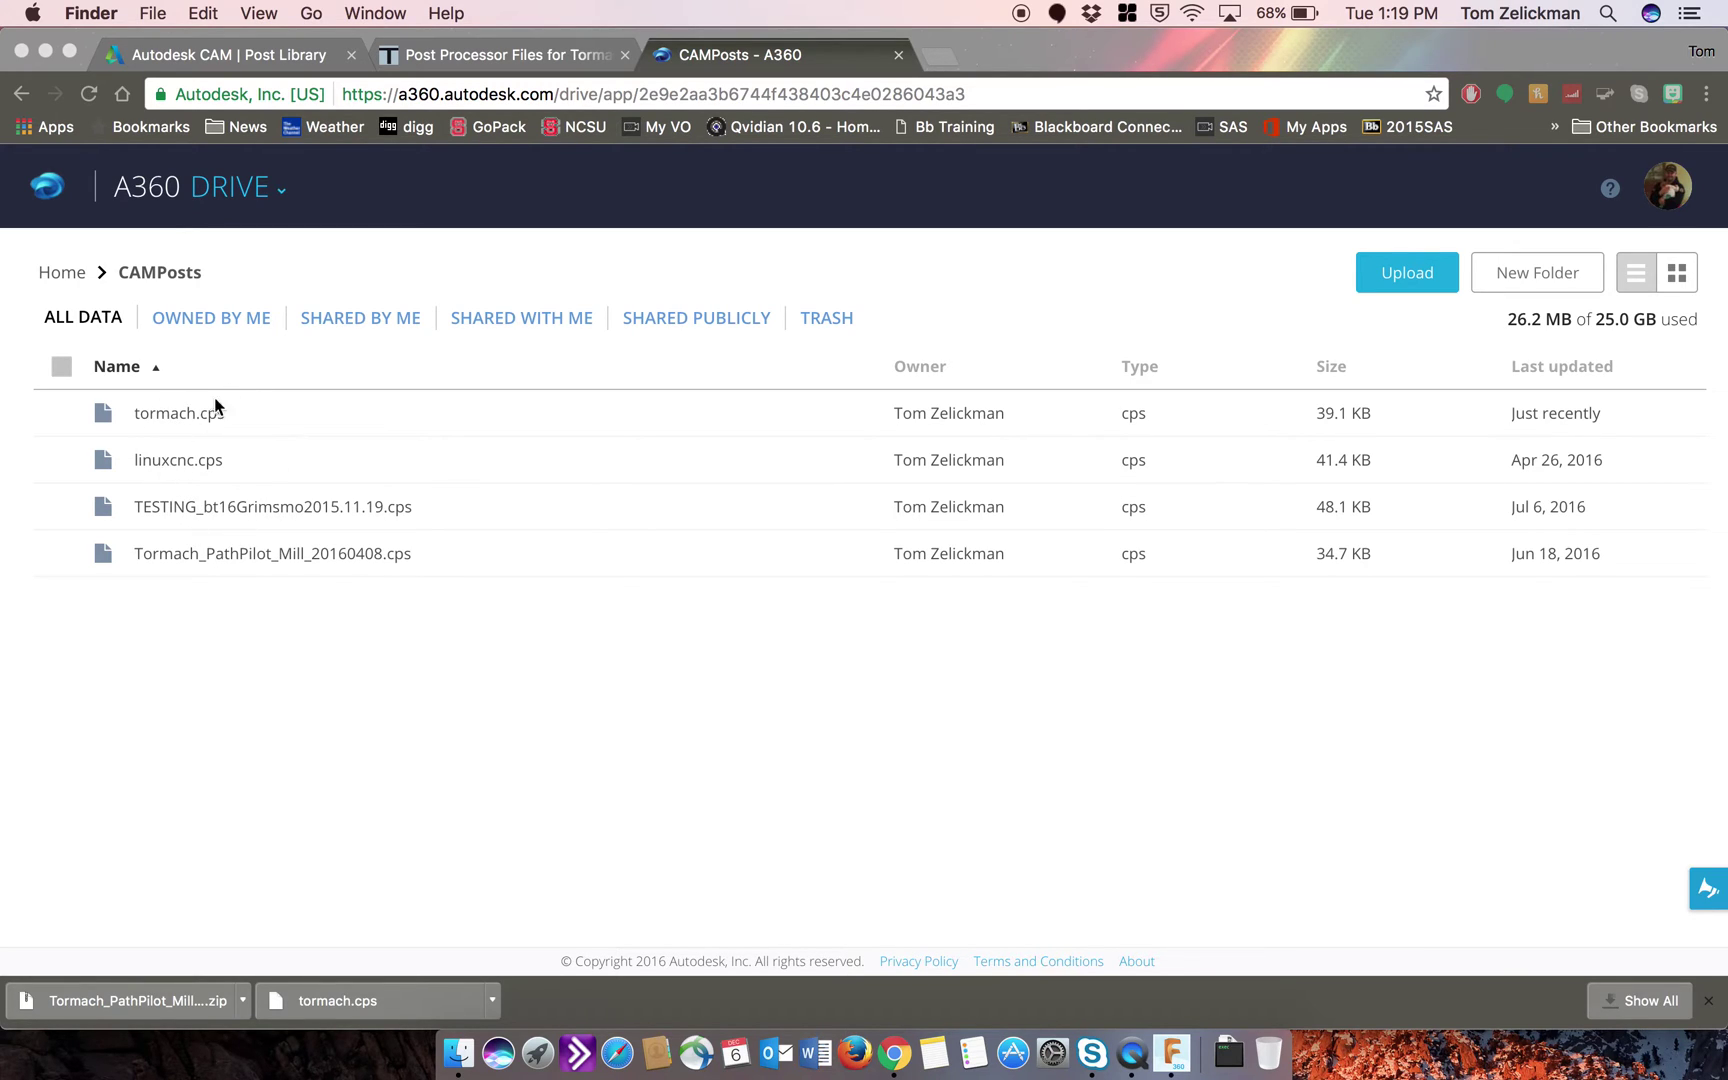
Step: Switch to Fusion 360 and check the Enable Cloud Libraries option in the general CAM preferences
{"action": "left_click", "coordinate": [1183, 1068]}
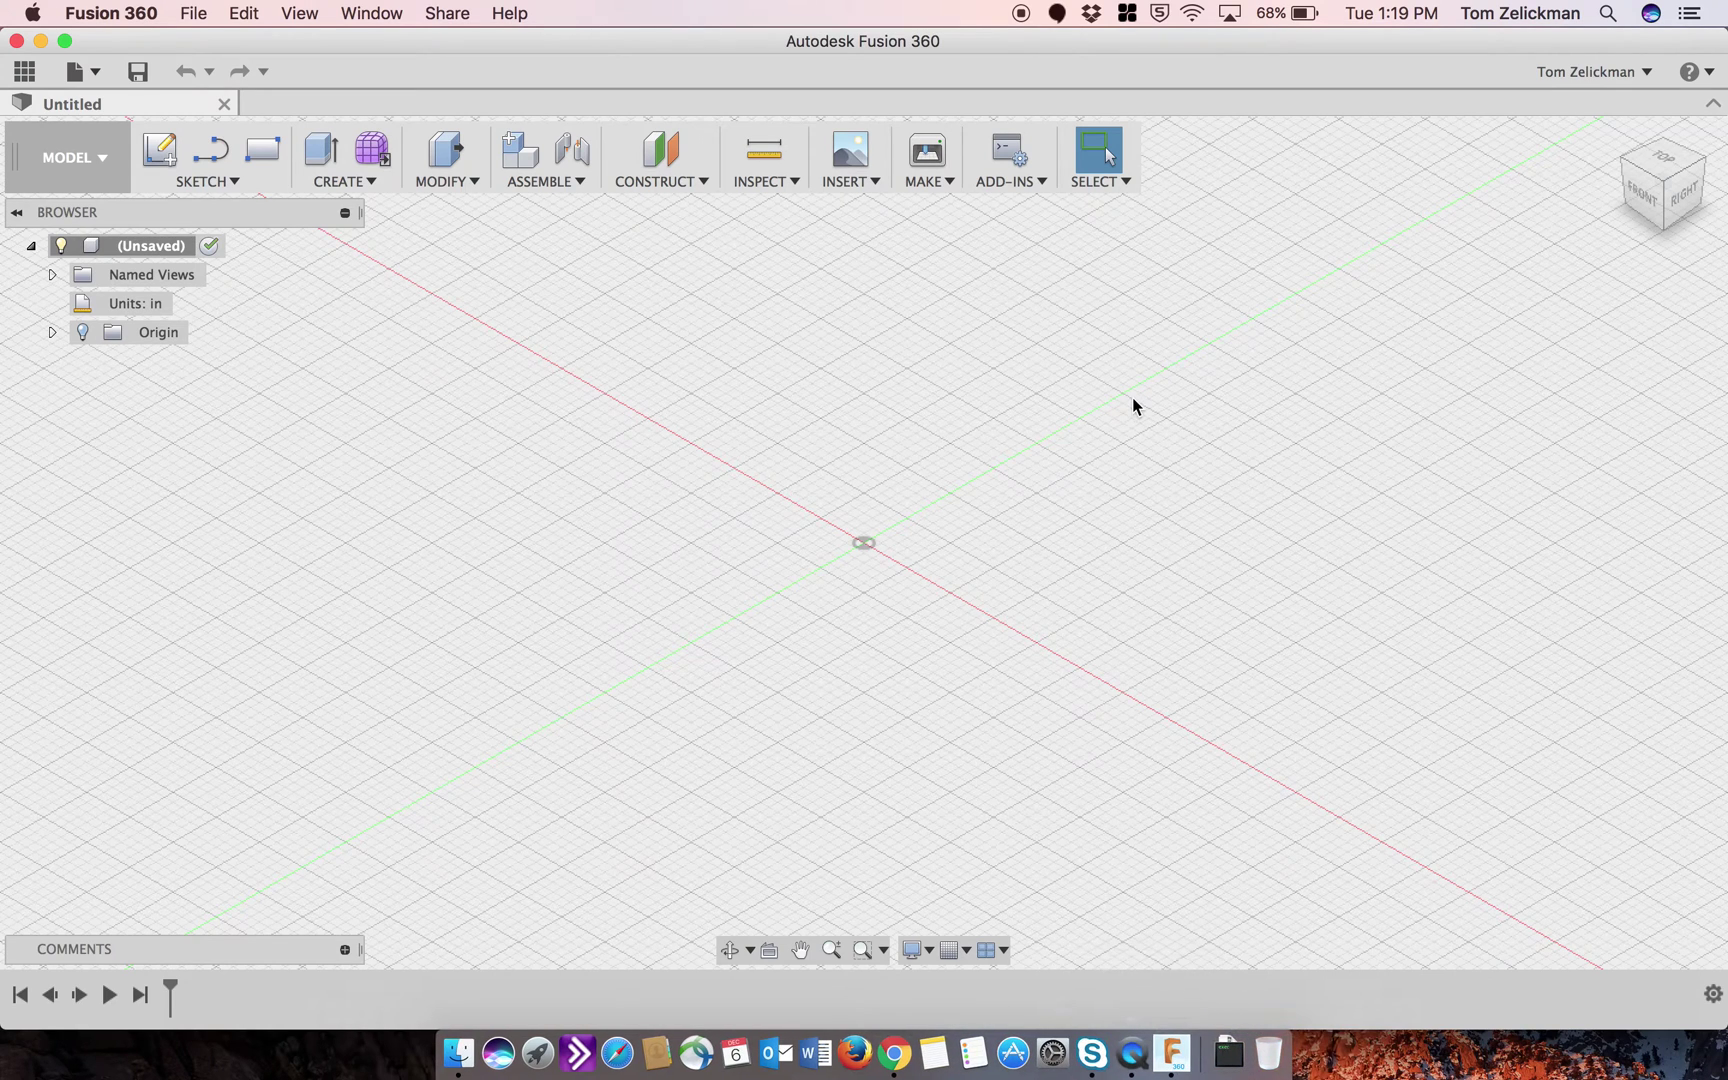
{"action": "left_click", "coordinate": [1635, 74]}
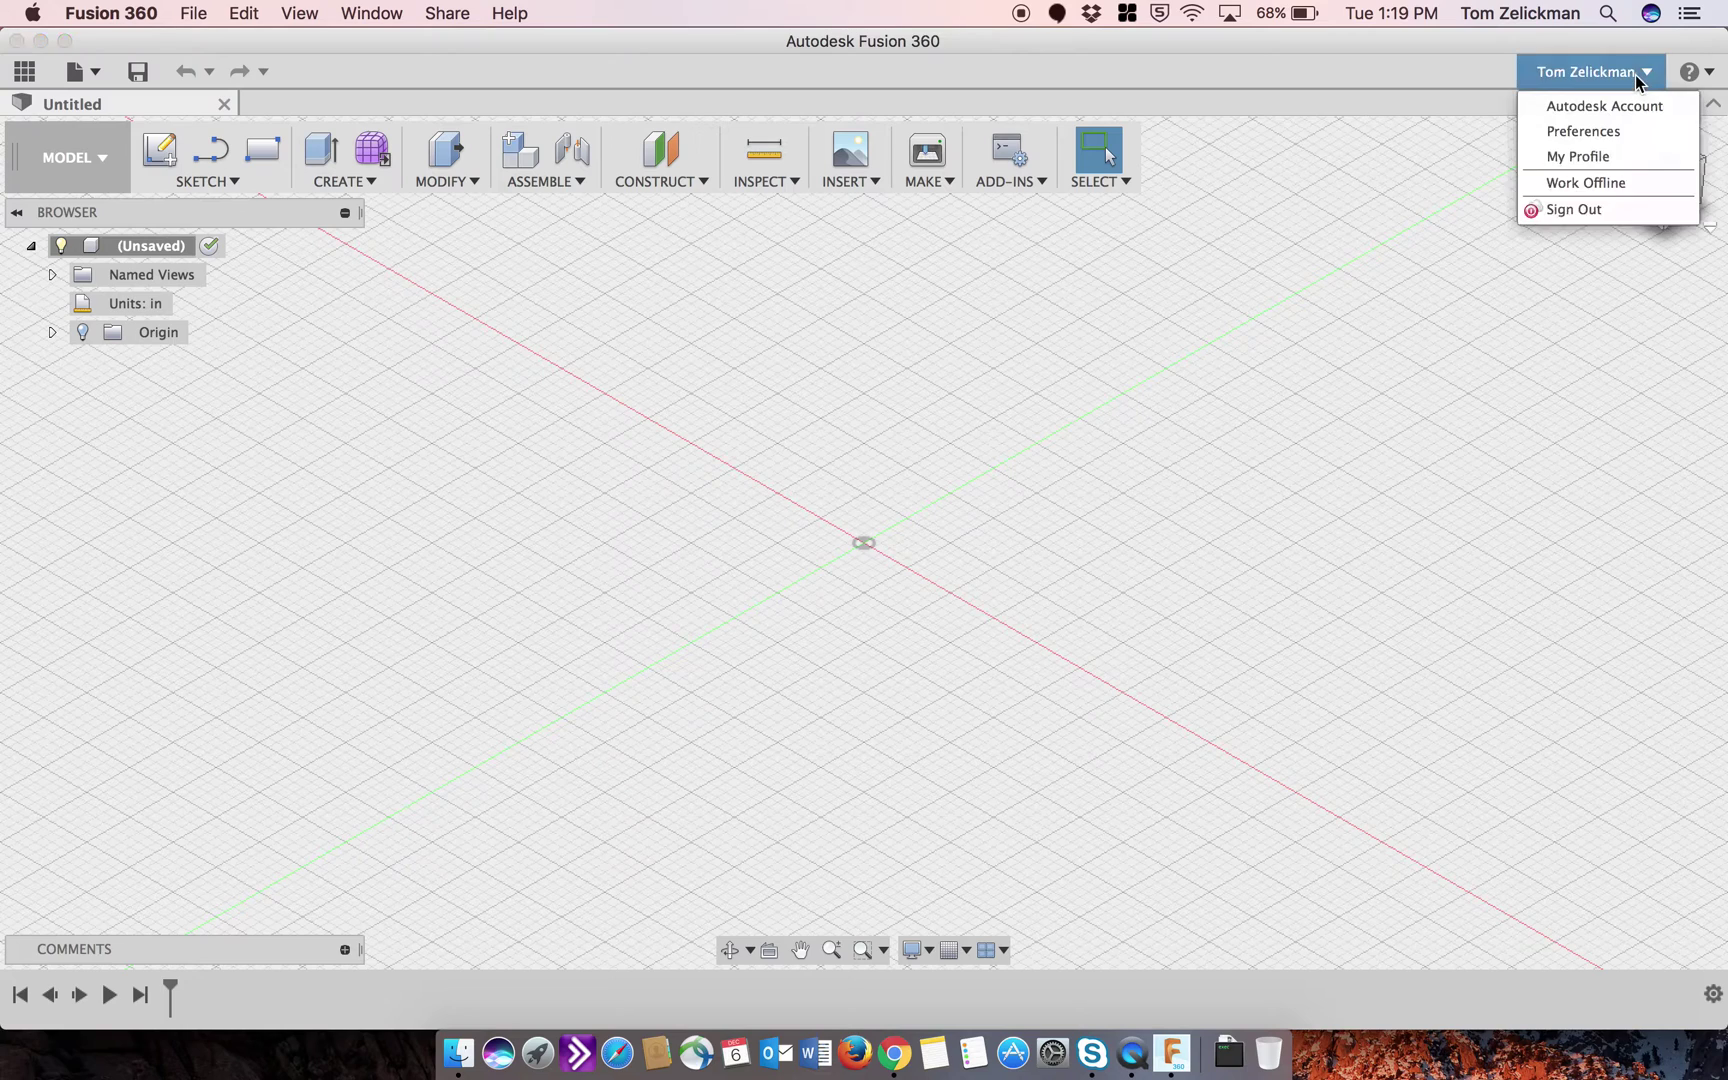
{"action": "left_click", "coordinate": [1616, 132]}
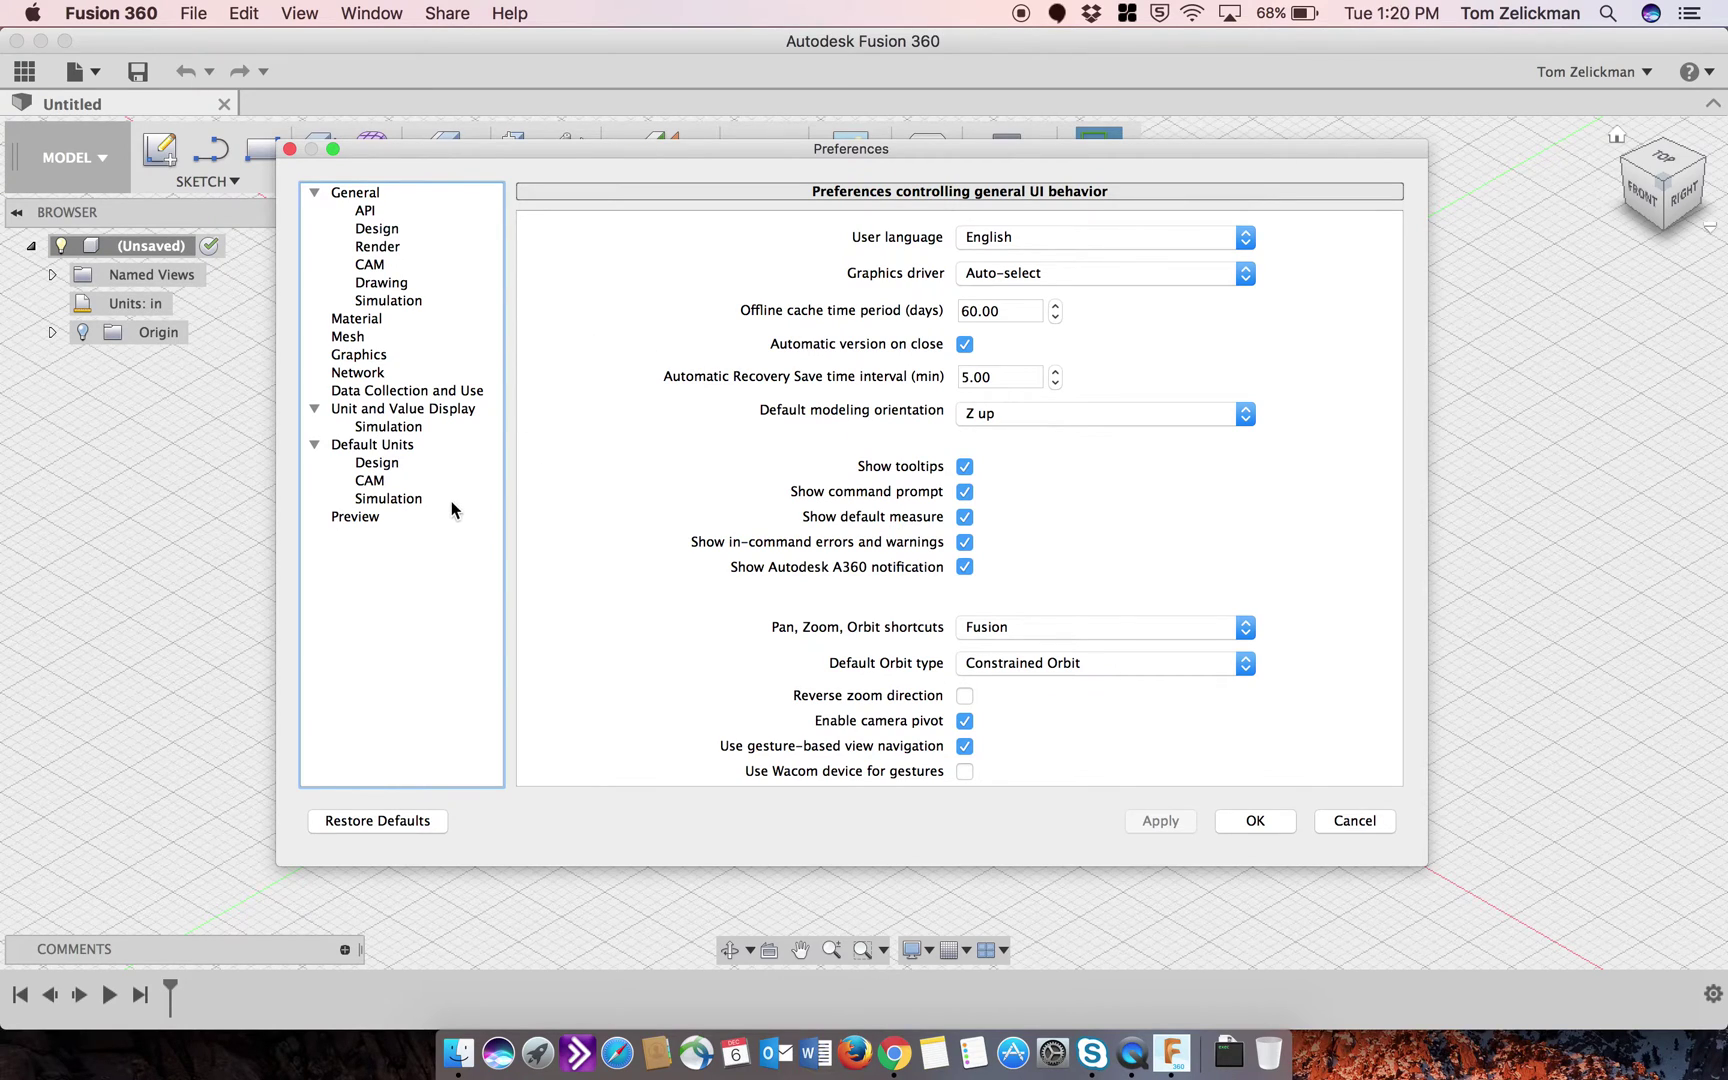
{"action": "left_click", "coordinate": [366, 517]}
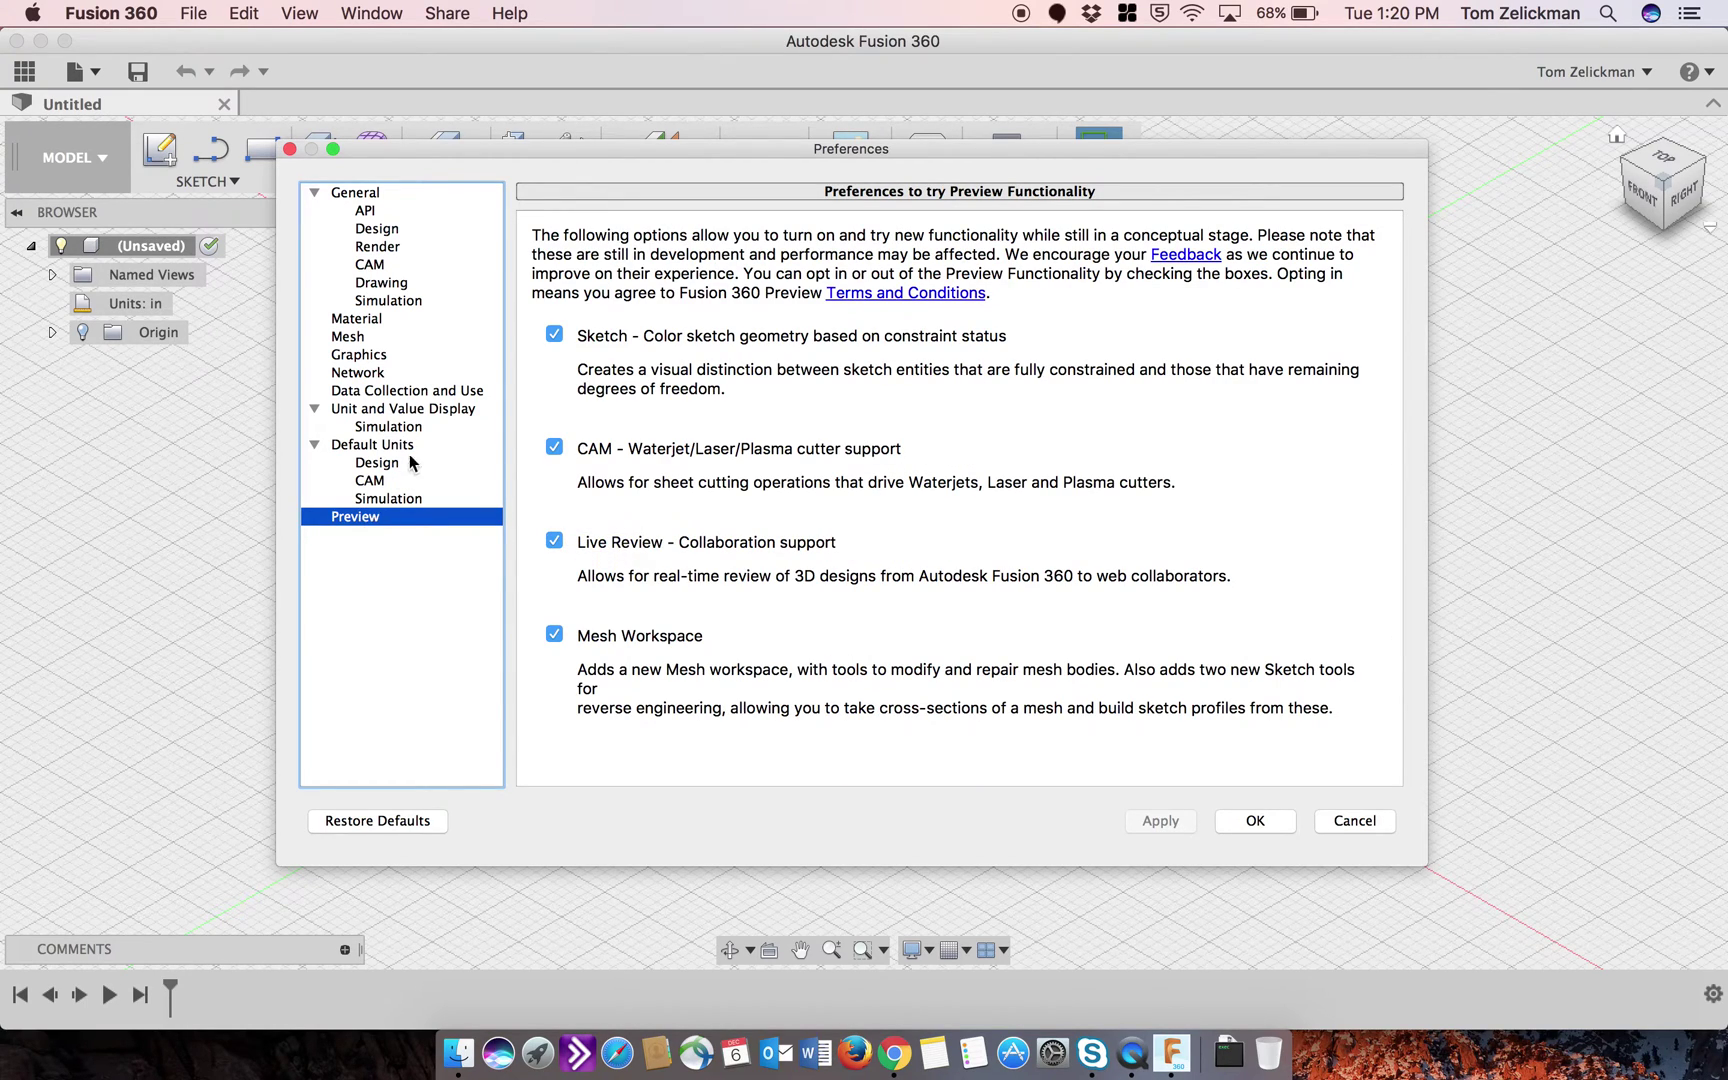
{"action": "left_click", "coordinate": [360, 194]}
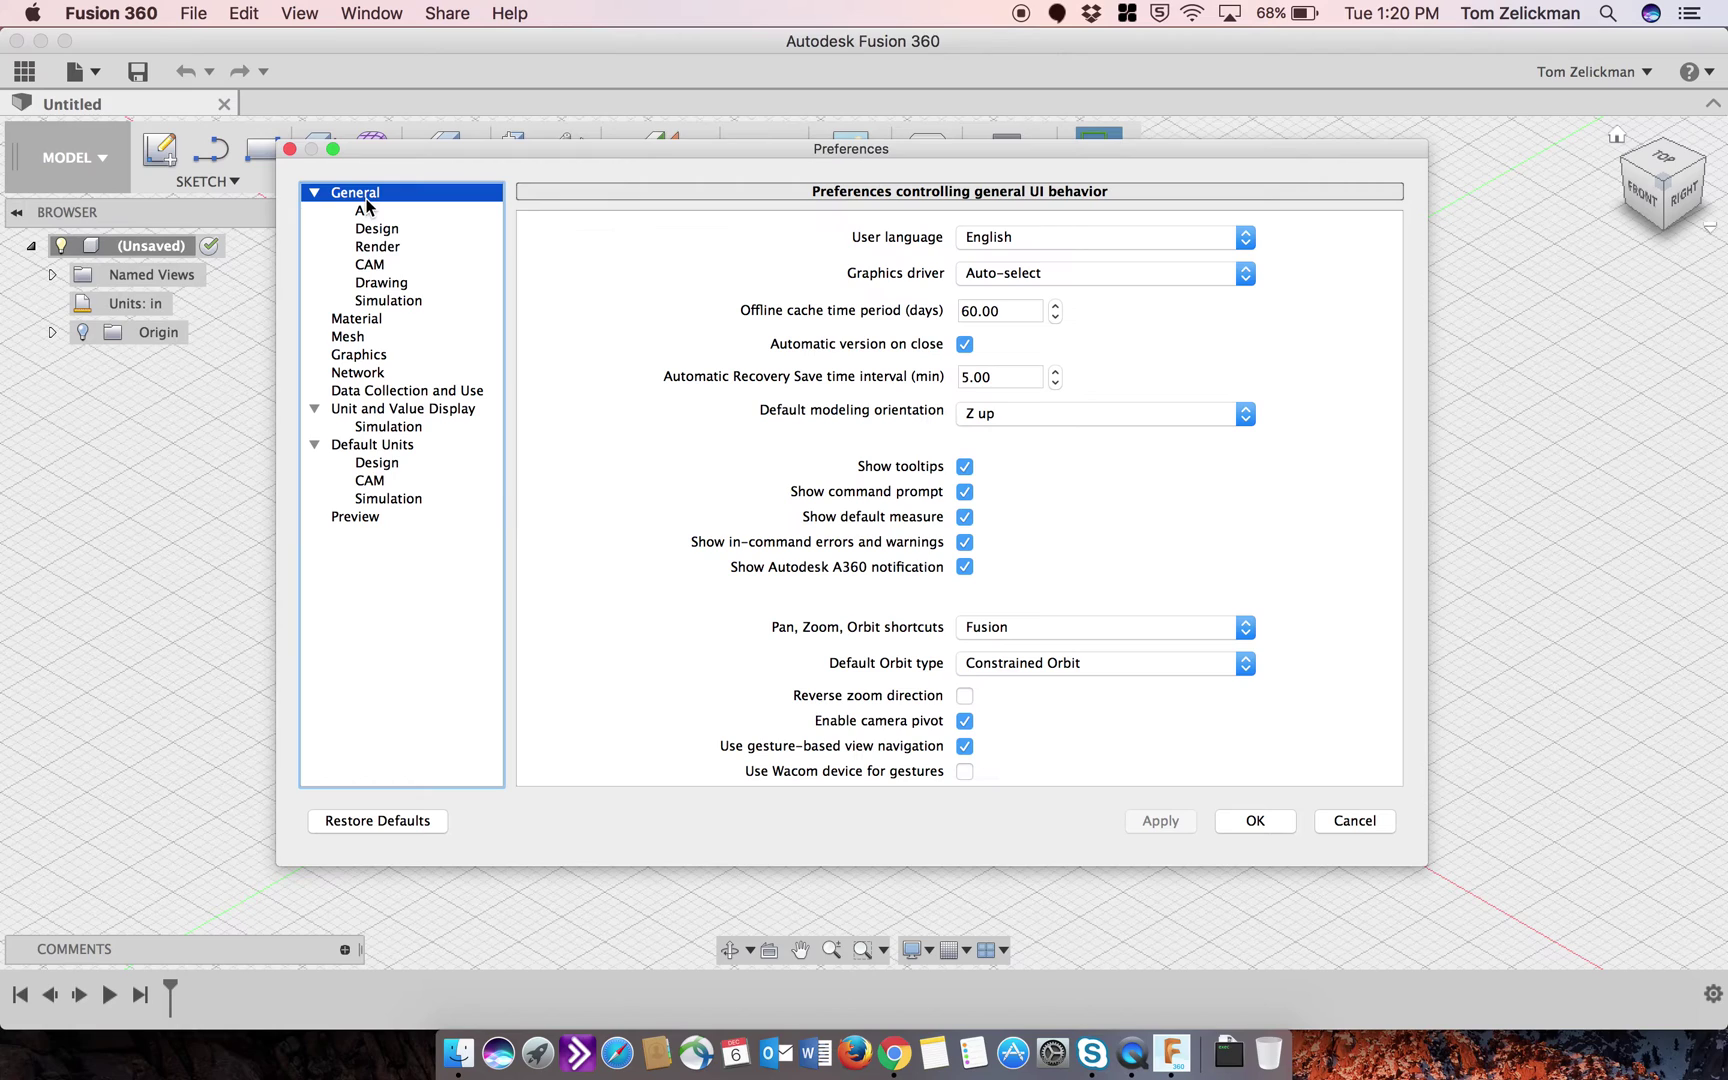
{"action": "left_click", "coordinate": [372, 266]}
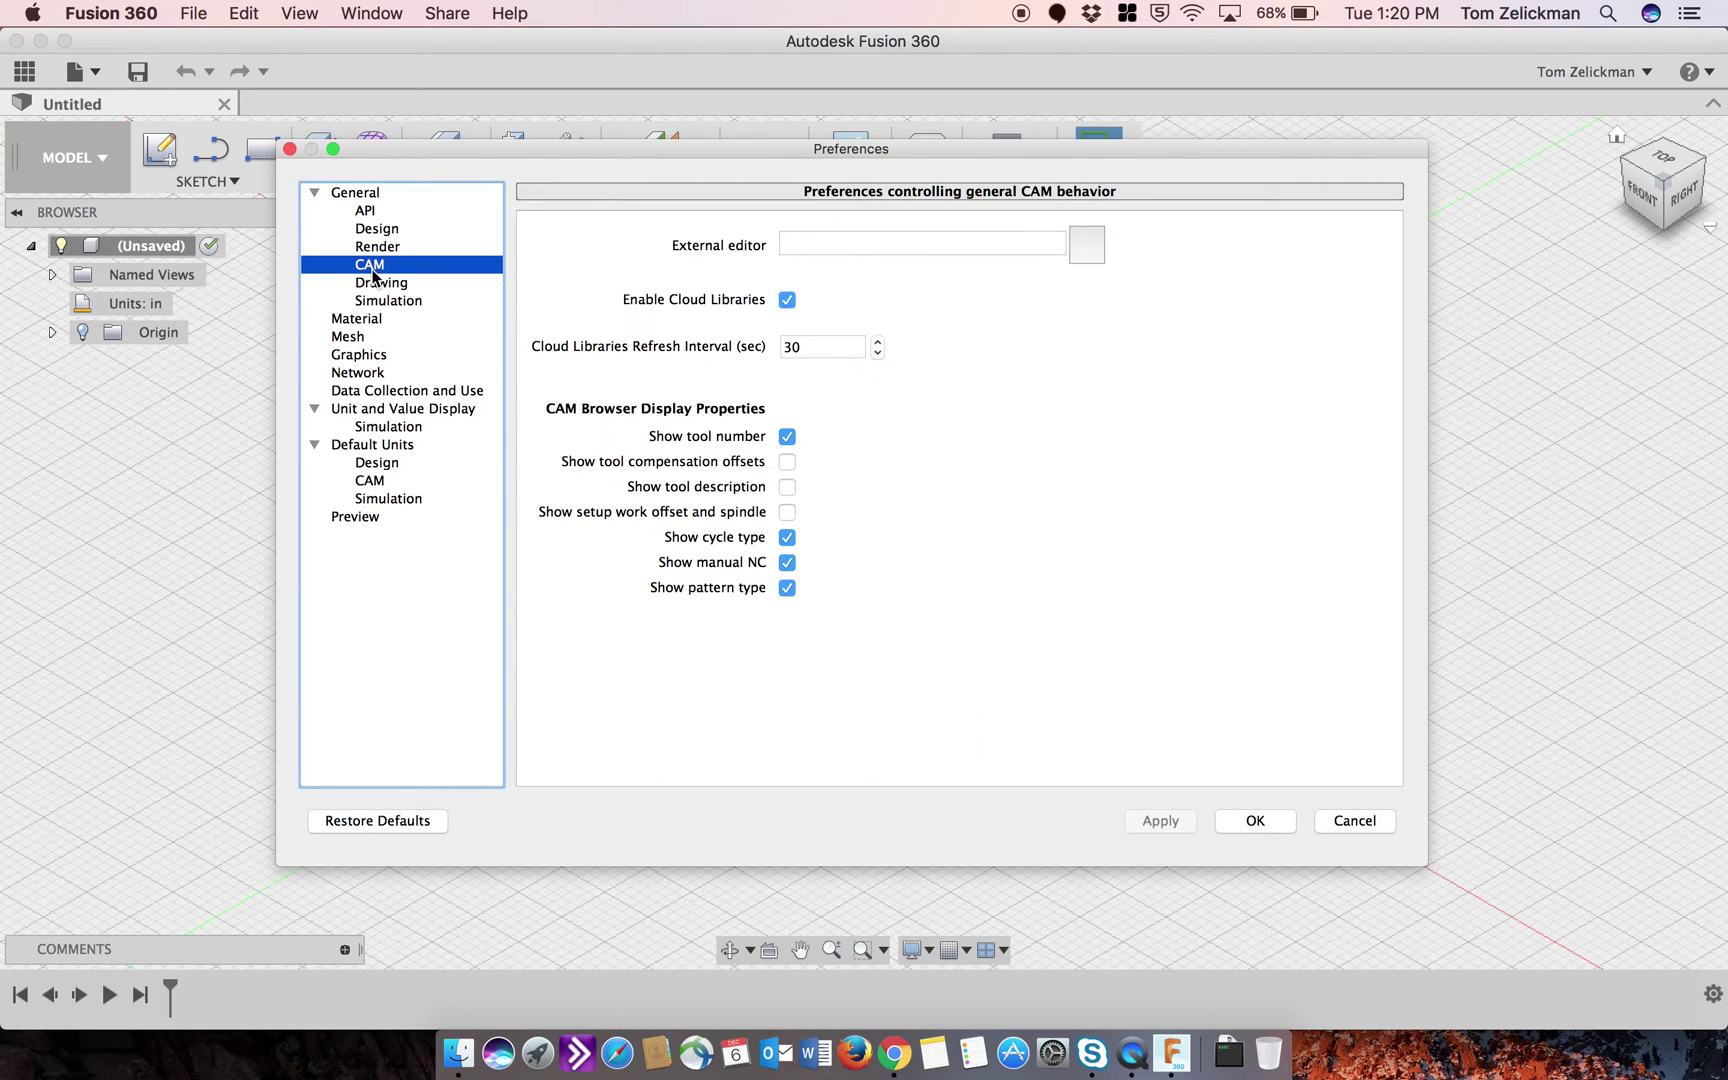
{"action": "left_click", "coordinate": [370, 373]}
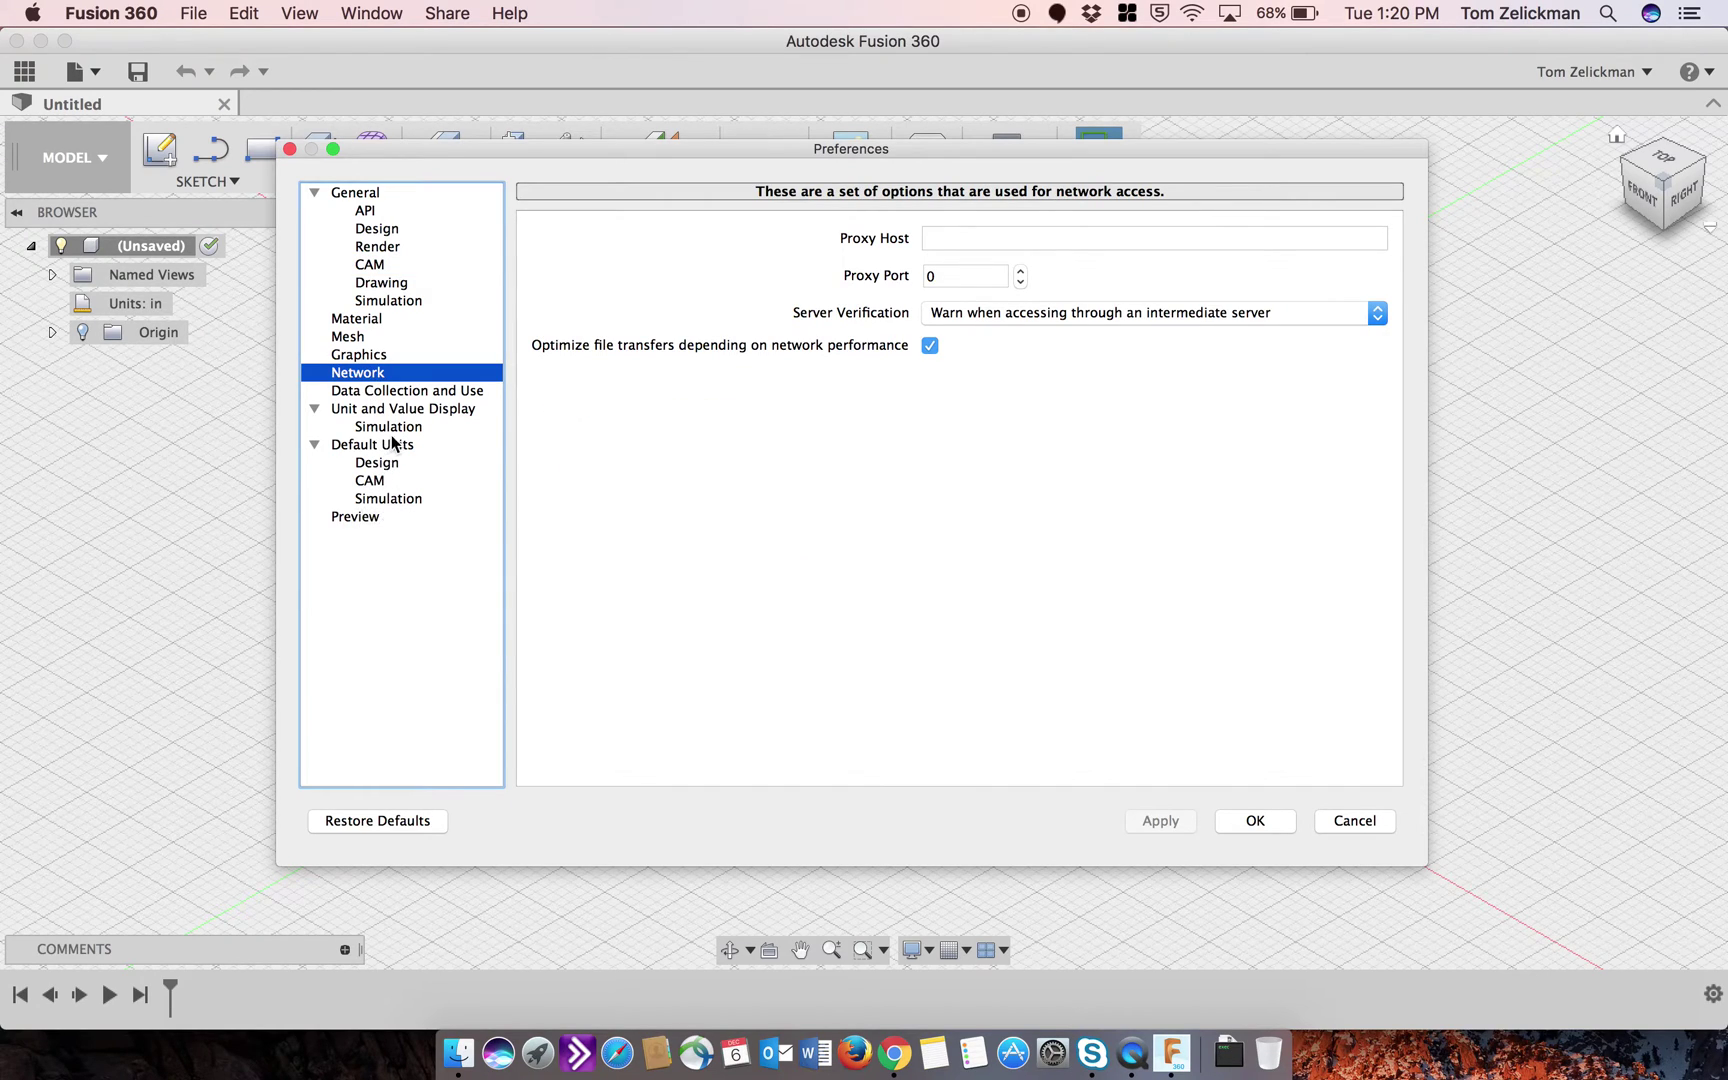
{"action": "left_click", "coordinate": [374, 200]}
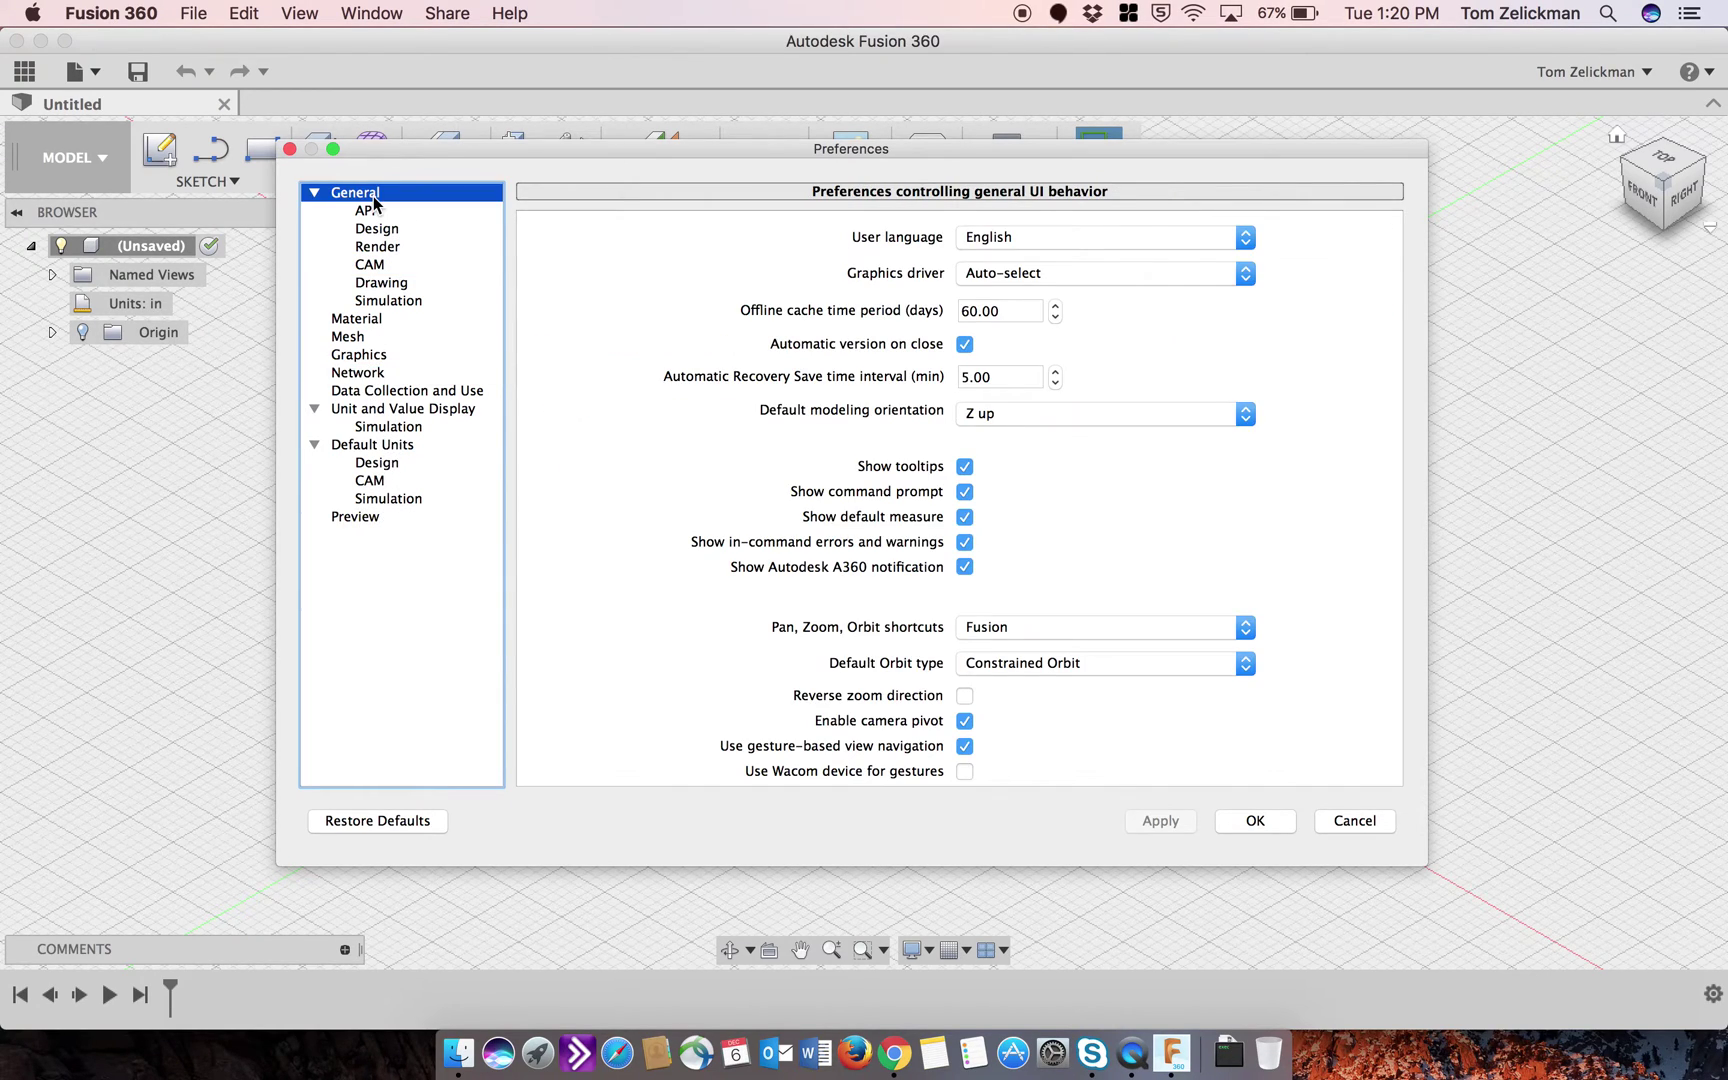
{"action": "key", "text": "Down"}
{"action": "key", "text": "Down"}
{"action": "key", "text": "Down"}
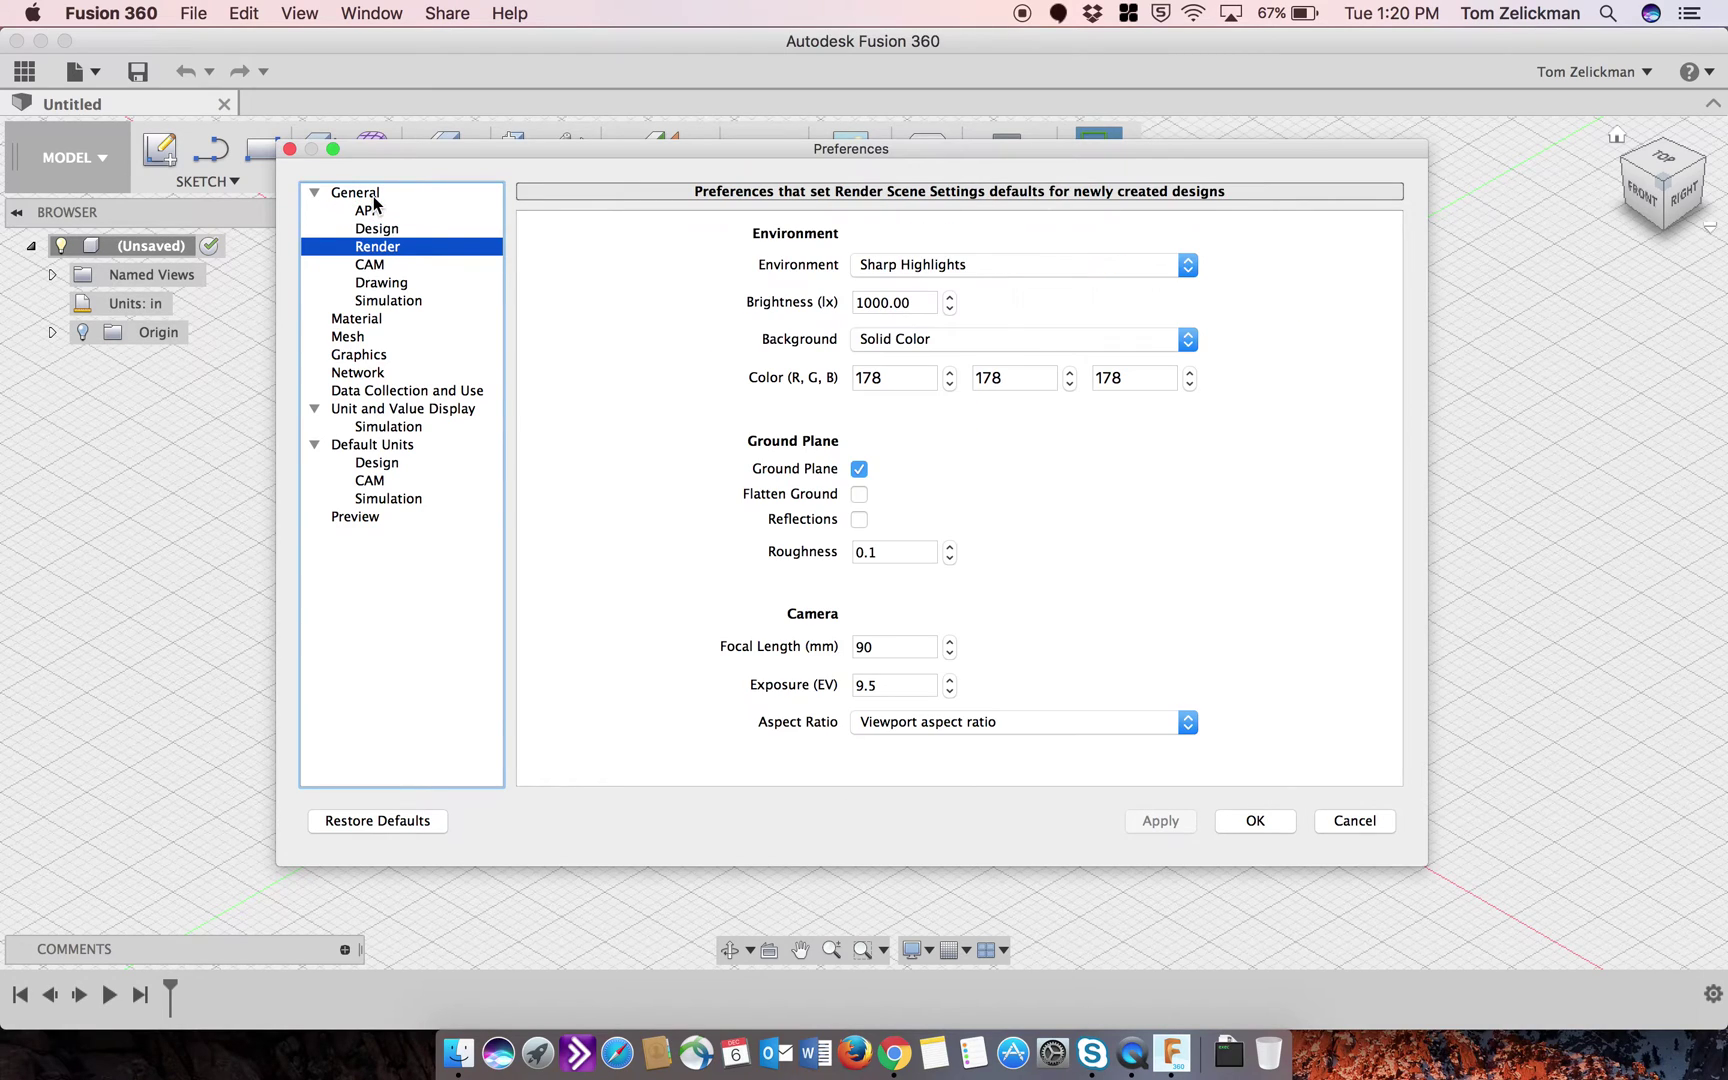
{"action": "key", "text": "Down"}
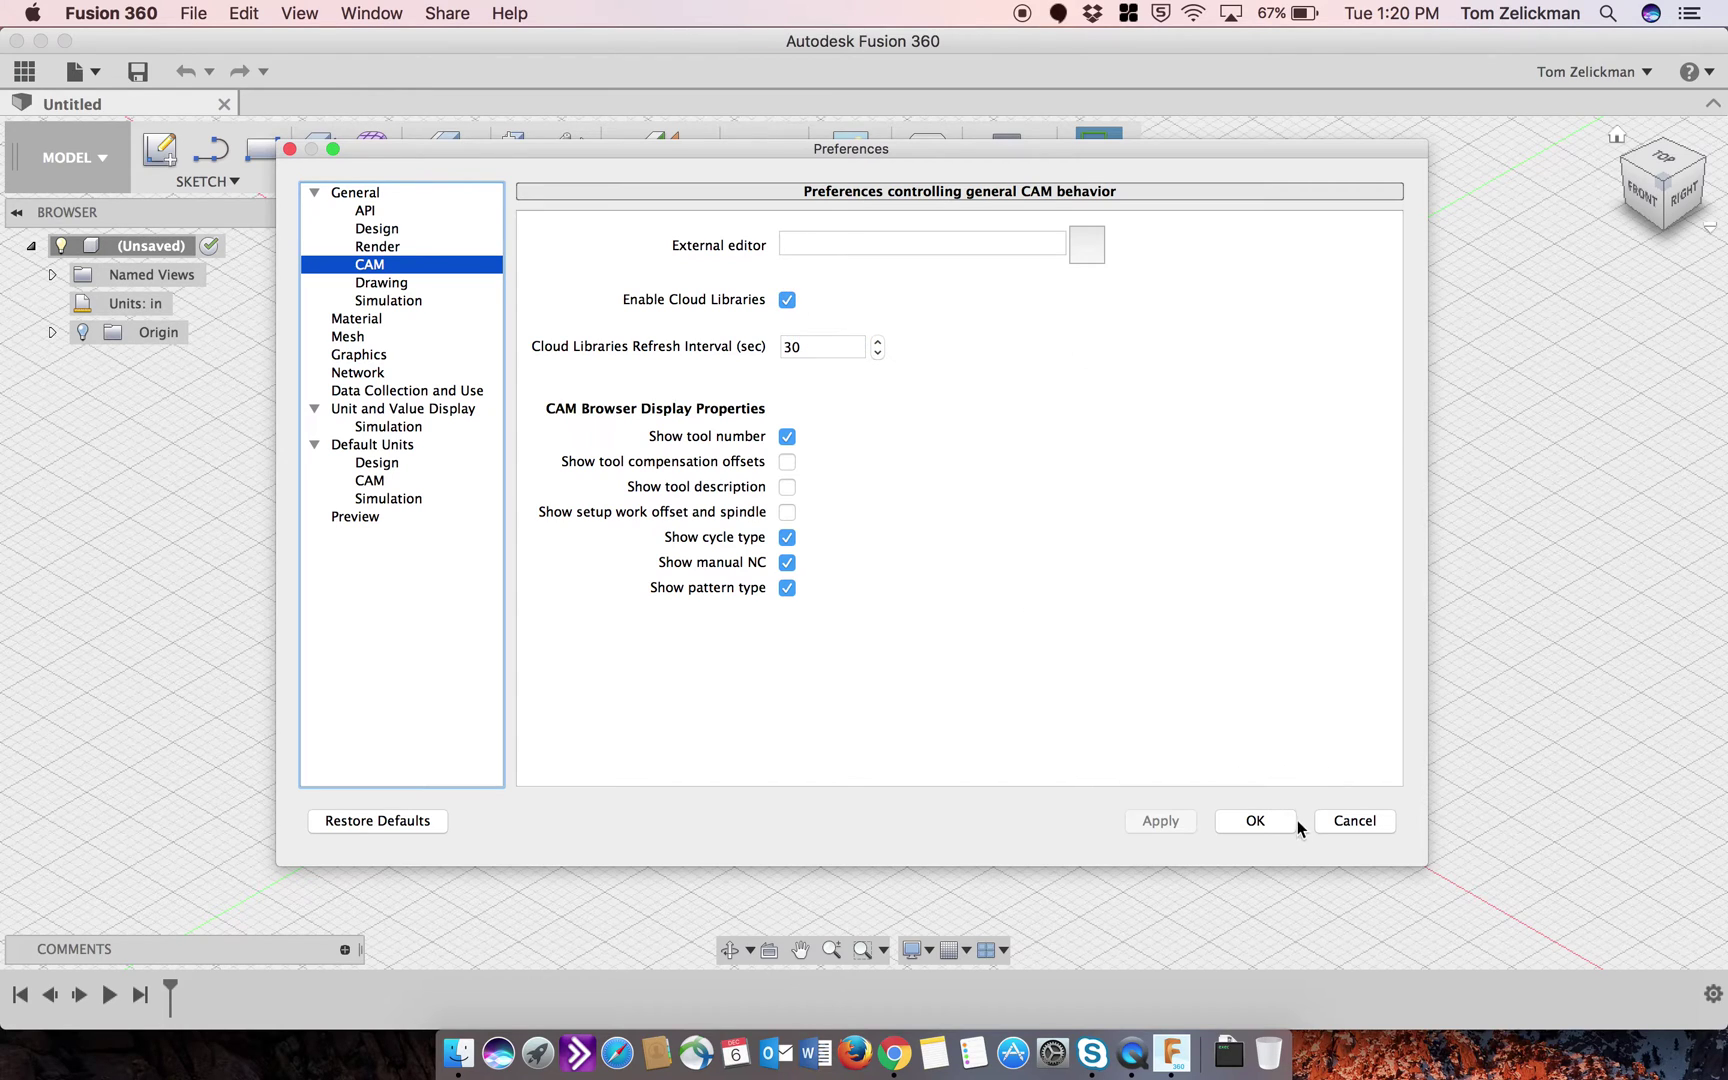
{"action": "left_click", "coordinate": [1266, 823]}
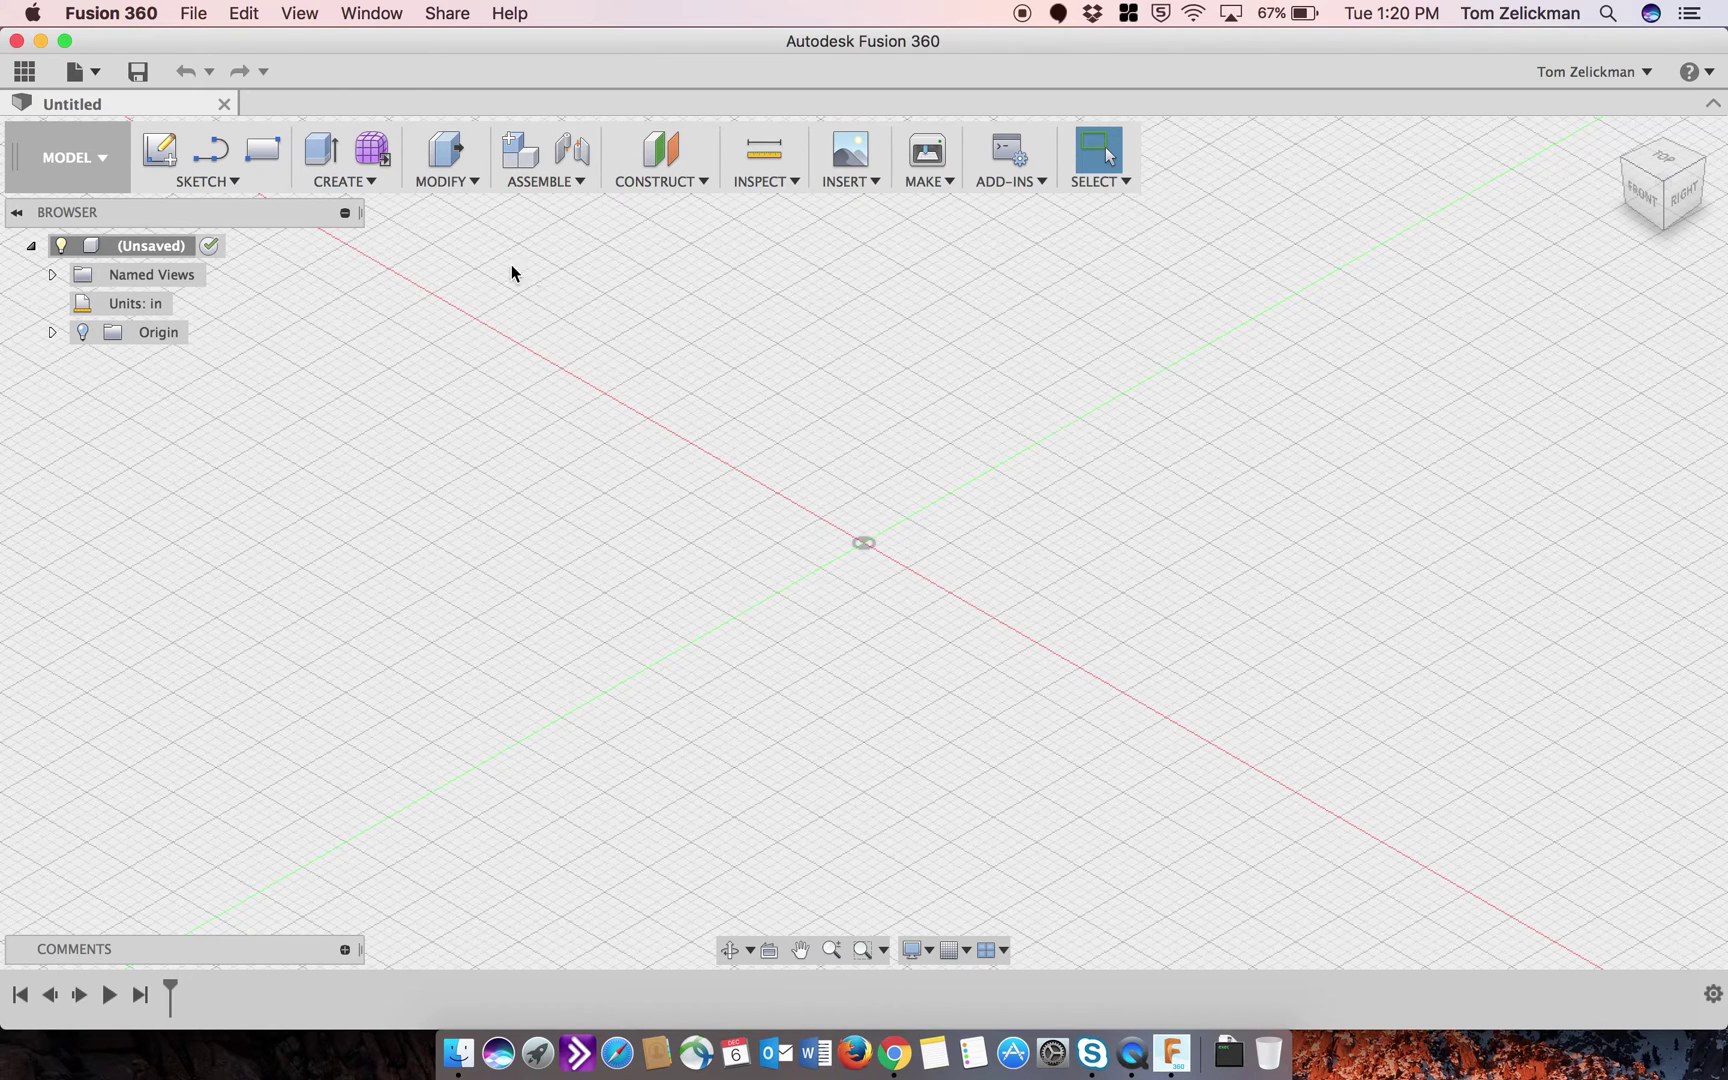
Step: Open the flat Soft Jaws design from the Lathe Upgrades folder of IMW Shop Projects and close the data panel
{"action": "left_click", "coordinate": [103, 161]}
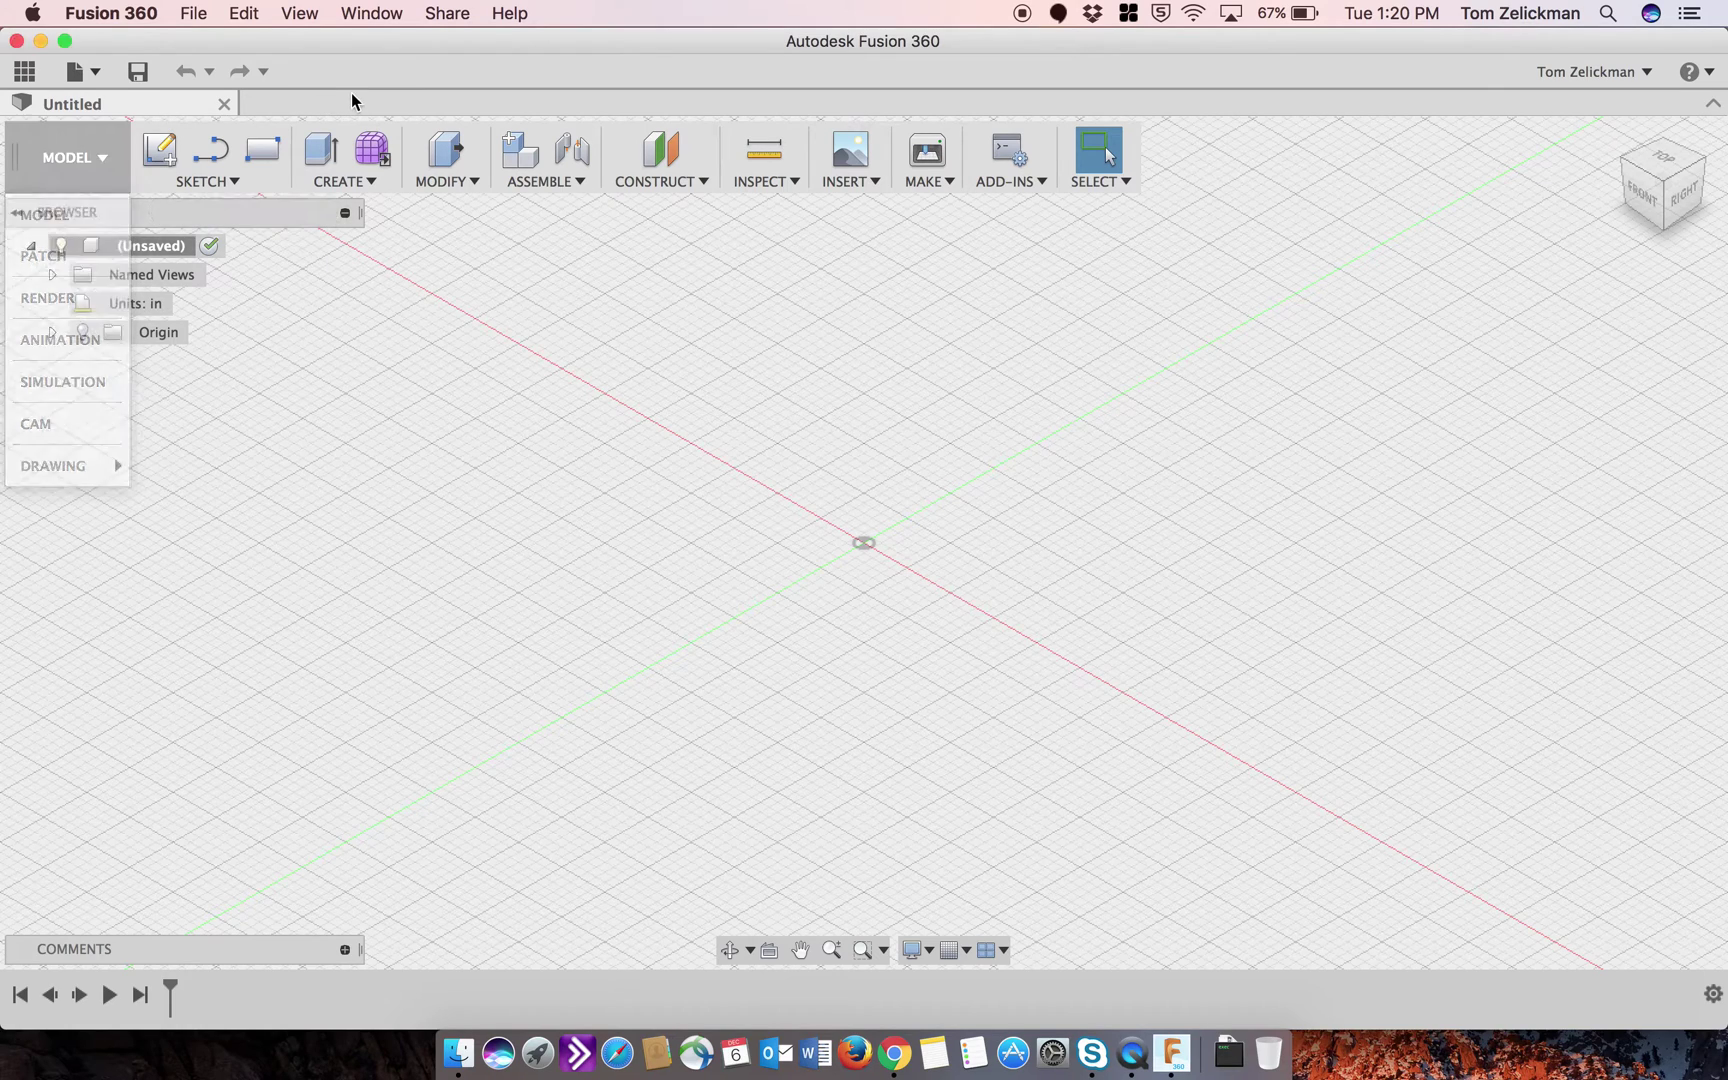
{"action": "left_click", "coordinate": [25, 71]}
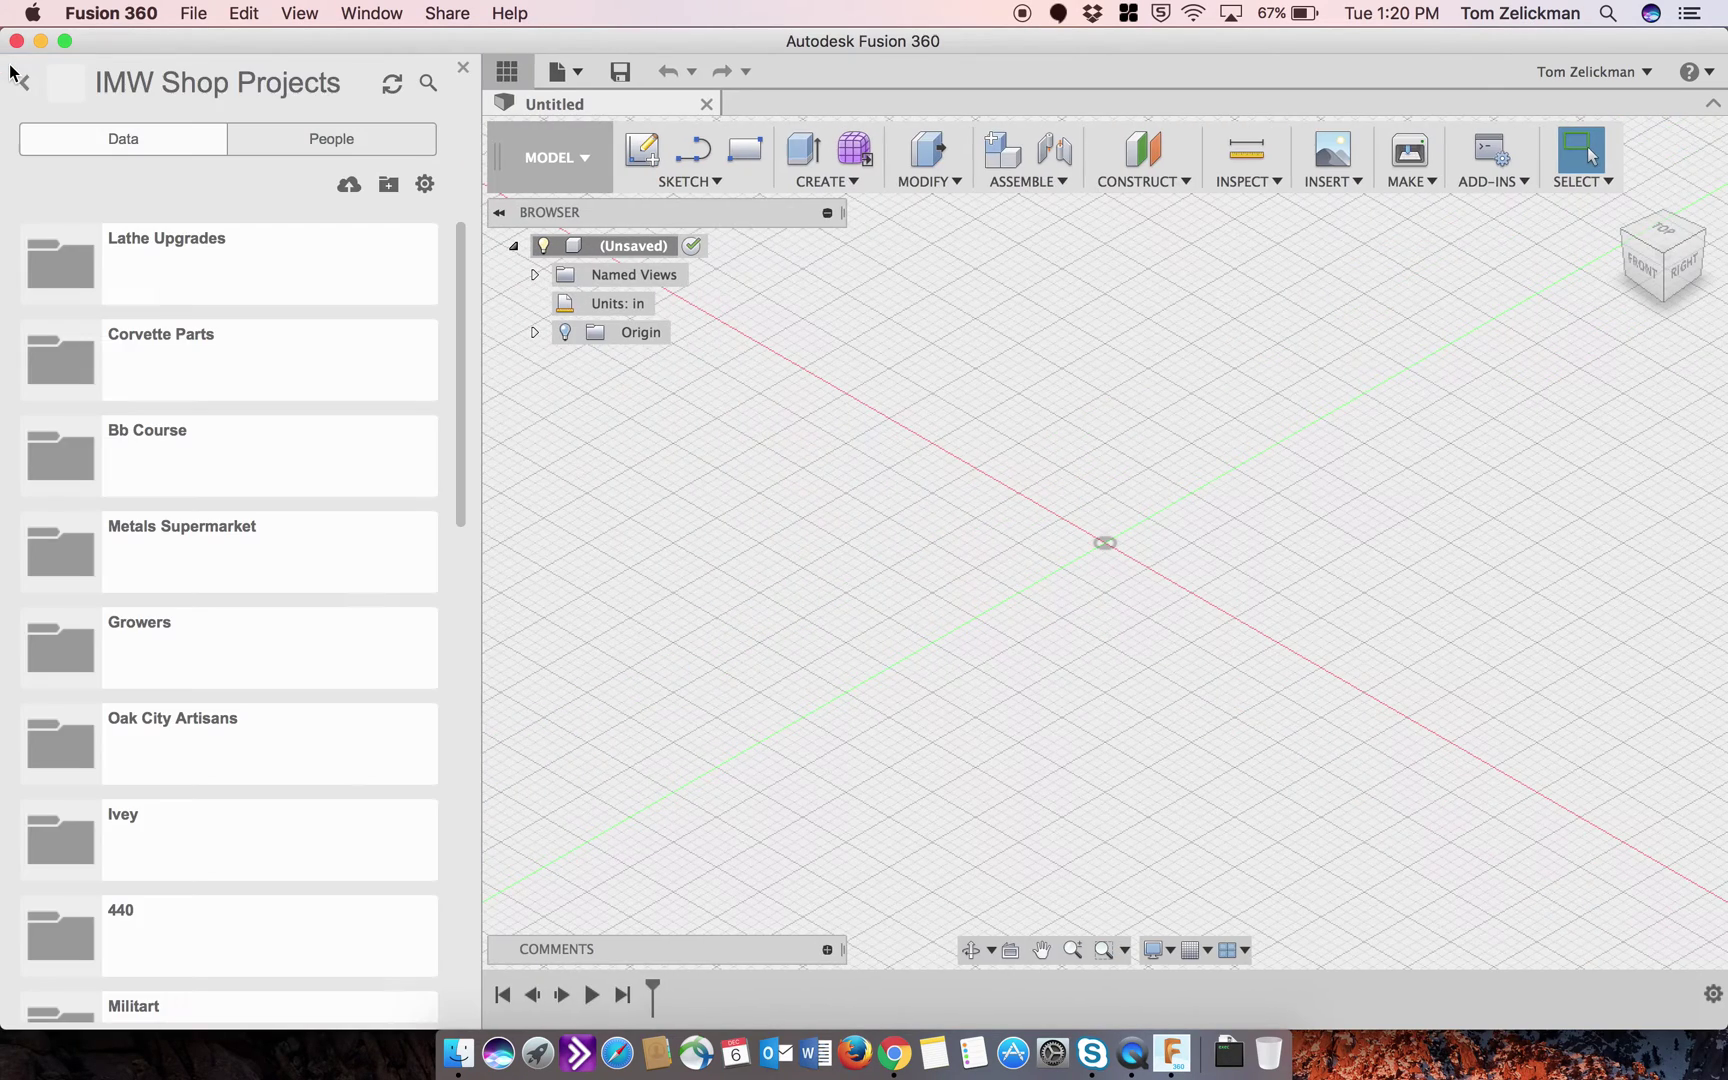
{"action": "double_click", "coordinate": [181, 265]}
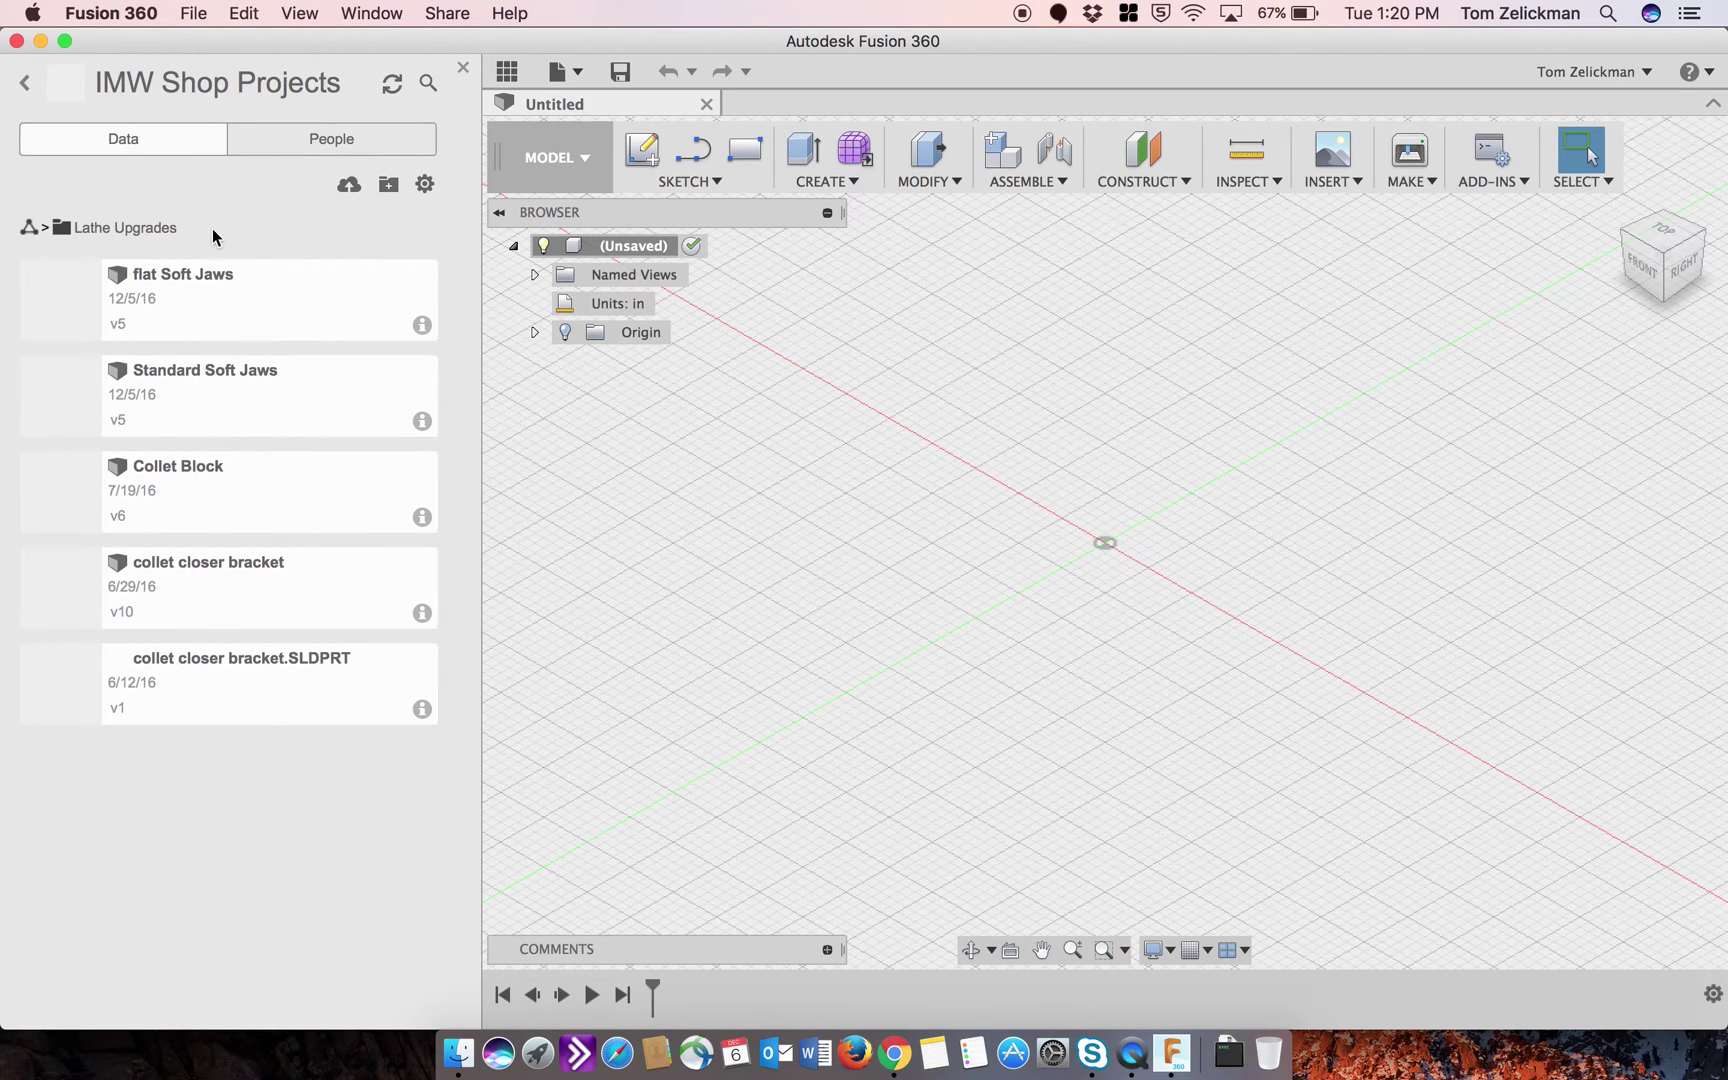
{"action": "double_click", "coordinate": [252, 309]}
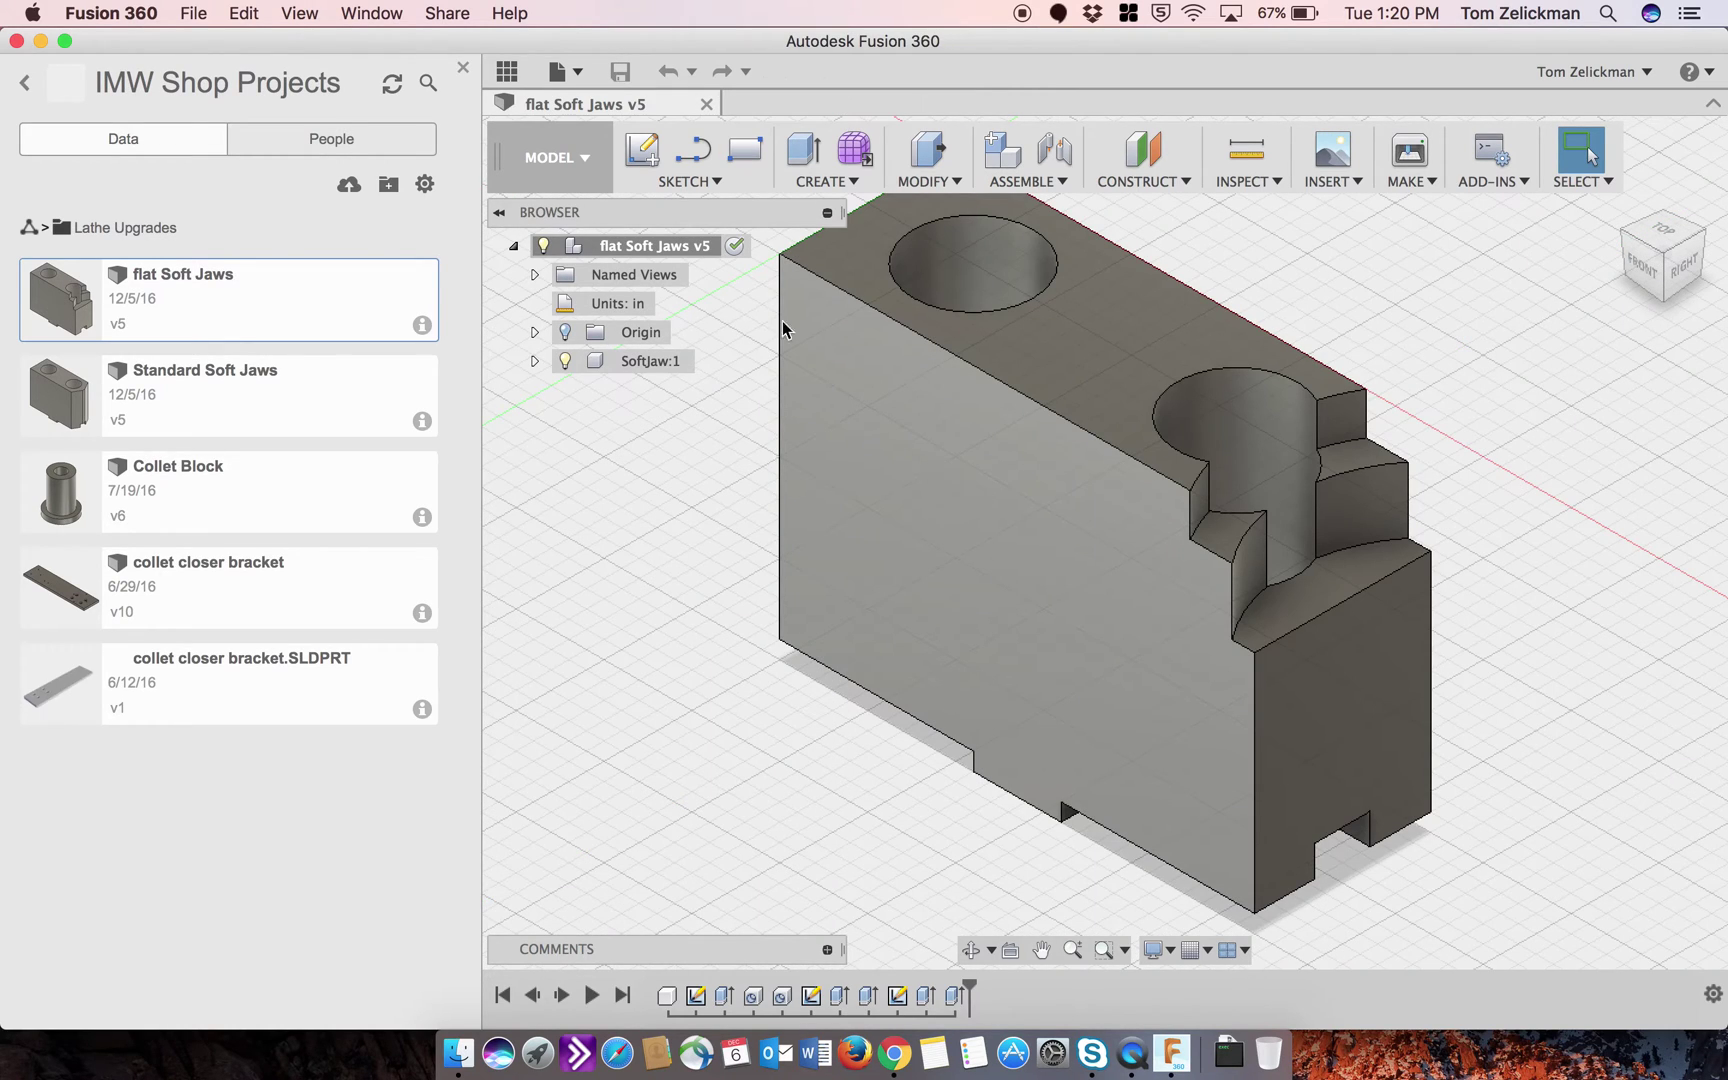
{"action": "left_click", "coordinate": [462, 67]}
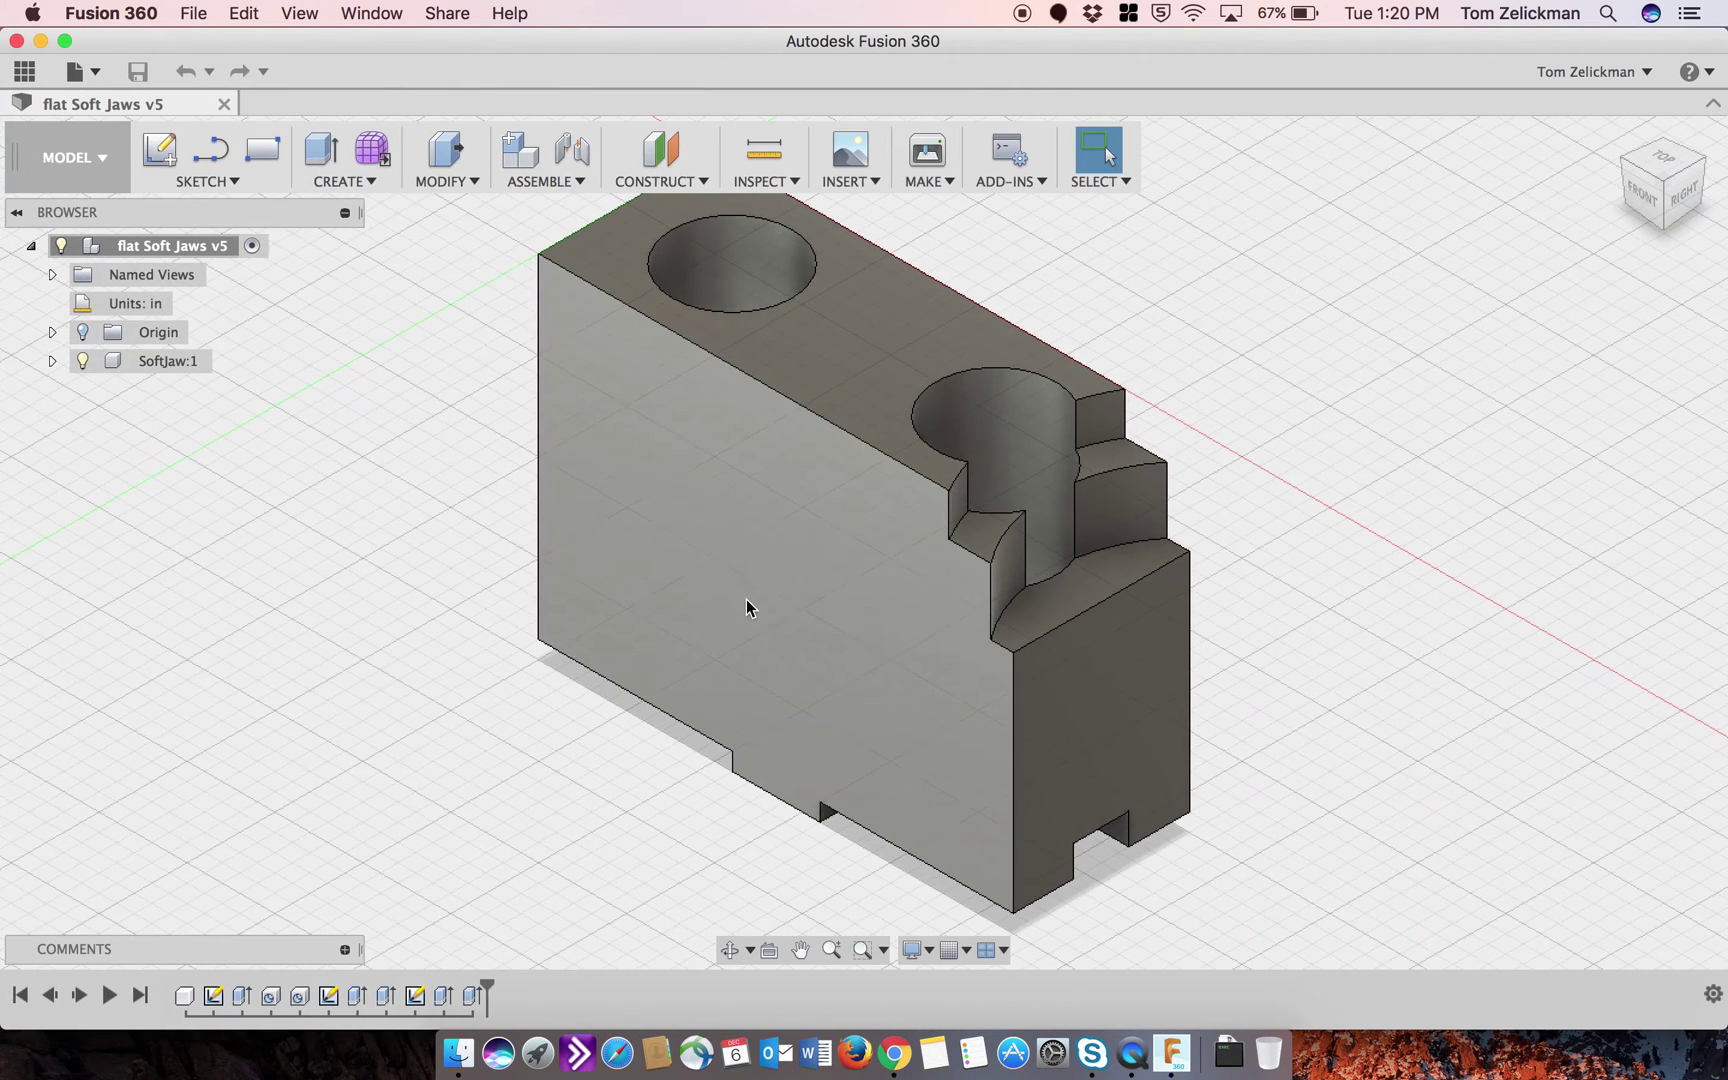
Step: Switch the soft jaw design to the CAM workspace and look through the CAM Tool Library
{"action": "scroll", "coordinate": [740, 628], "scroll_direction": "down", "scroll_amount": 1}
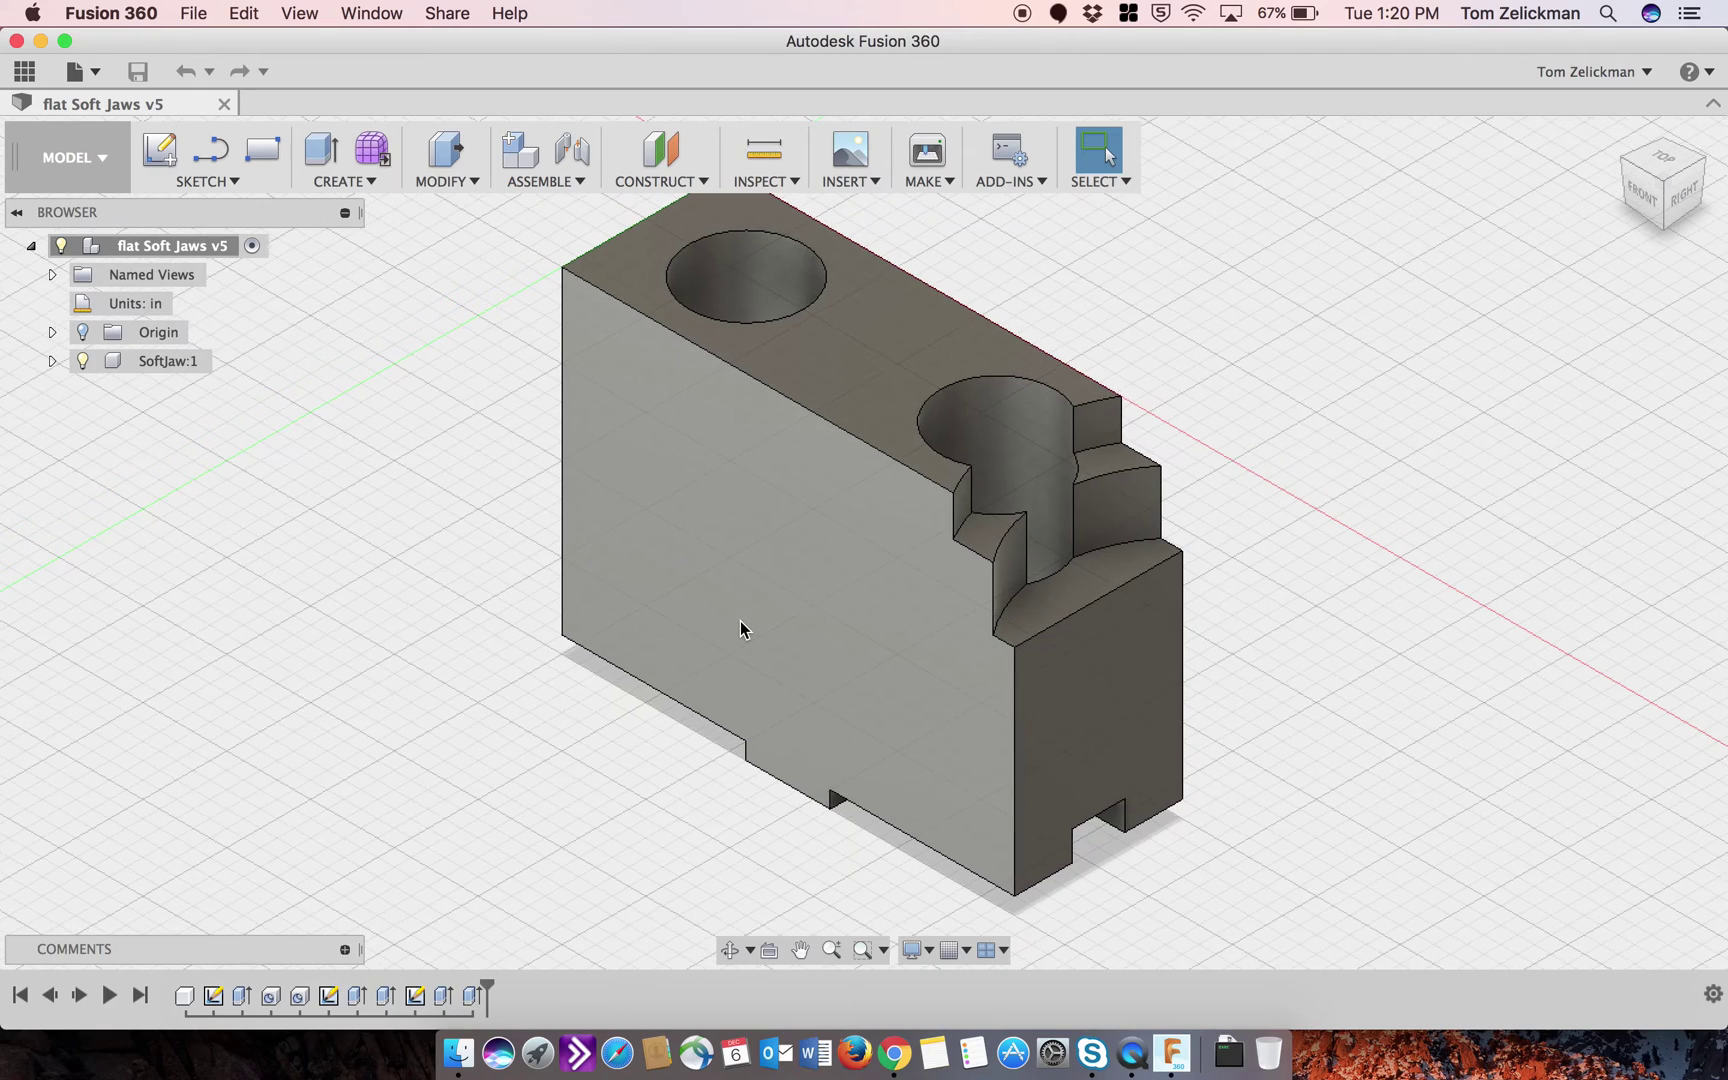
{"action": "scroll", "coordinate": [740, 628], "scroll_direction": "down", "scroll_amount": 3}
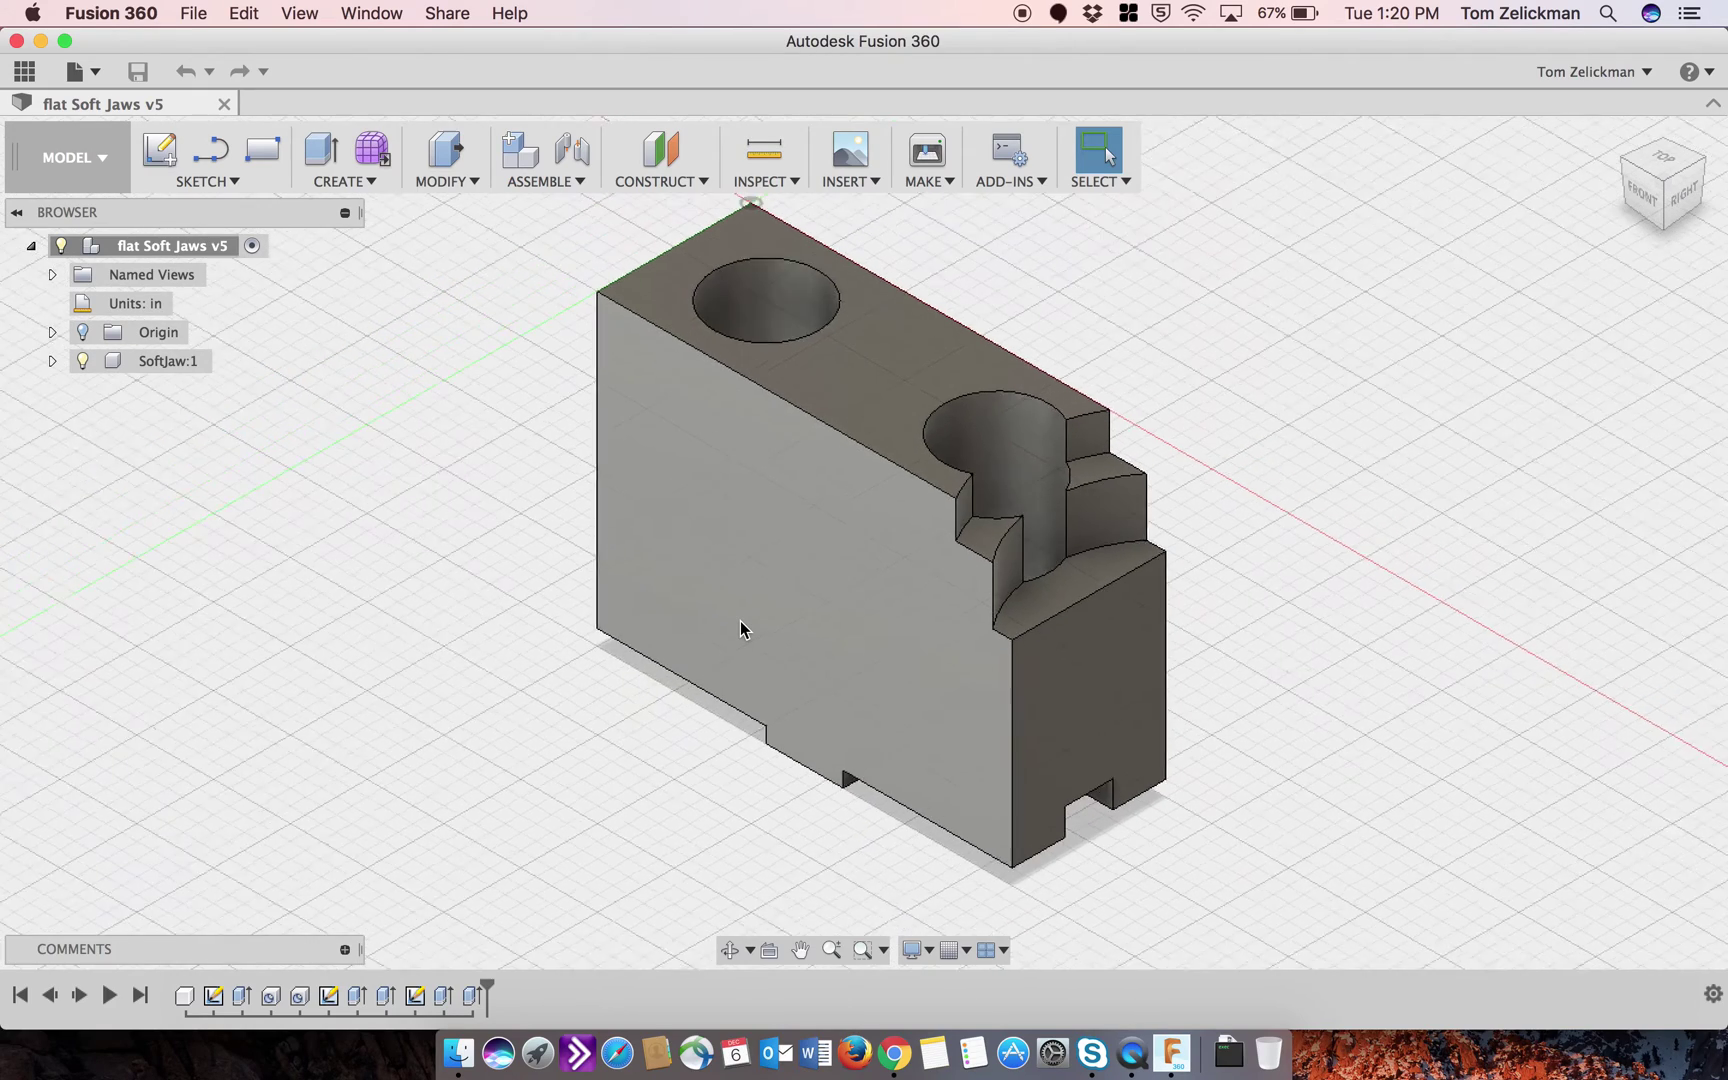
{"action": "left_click", "coordinate": [82, 168]}
{"action": "left_click", "coordinate": [68, 430]}
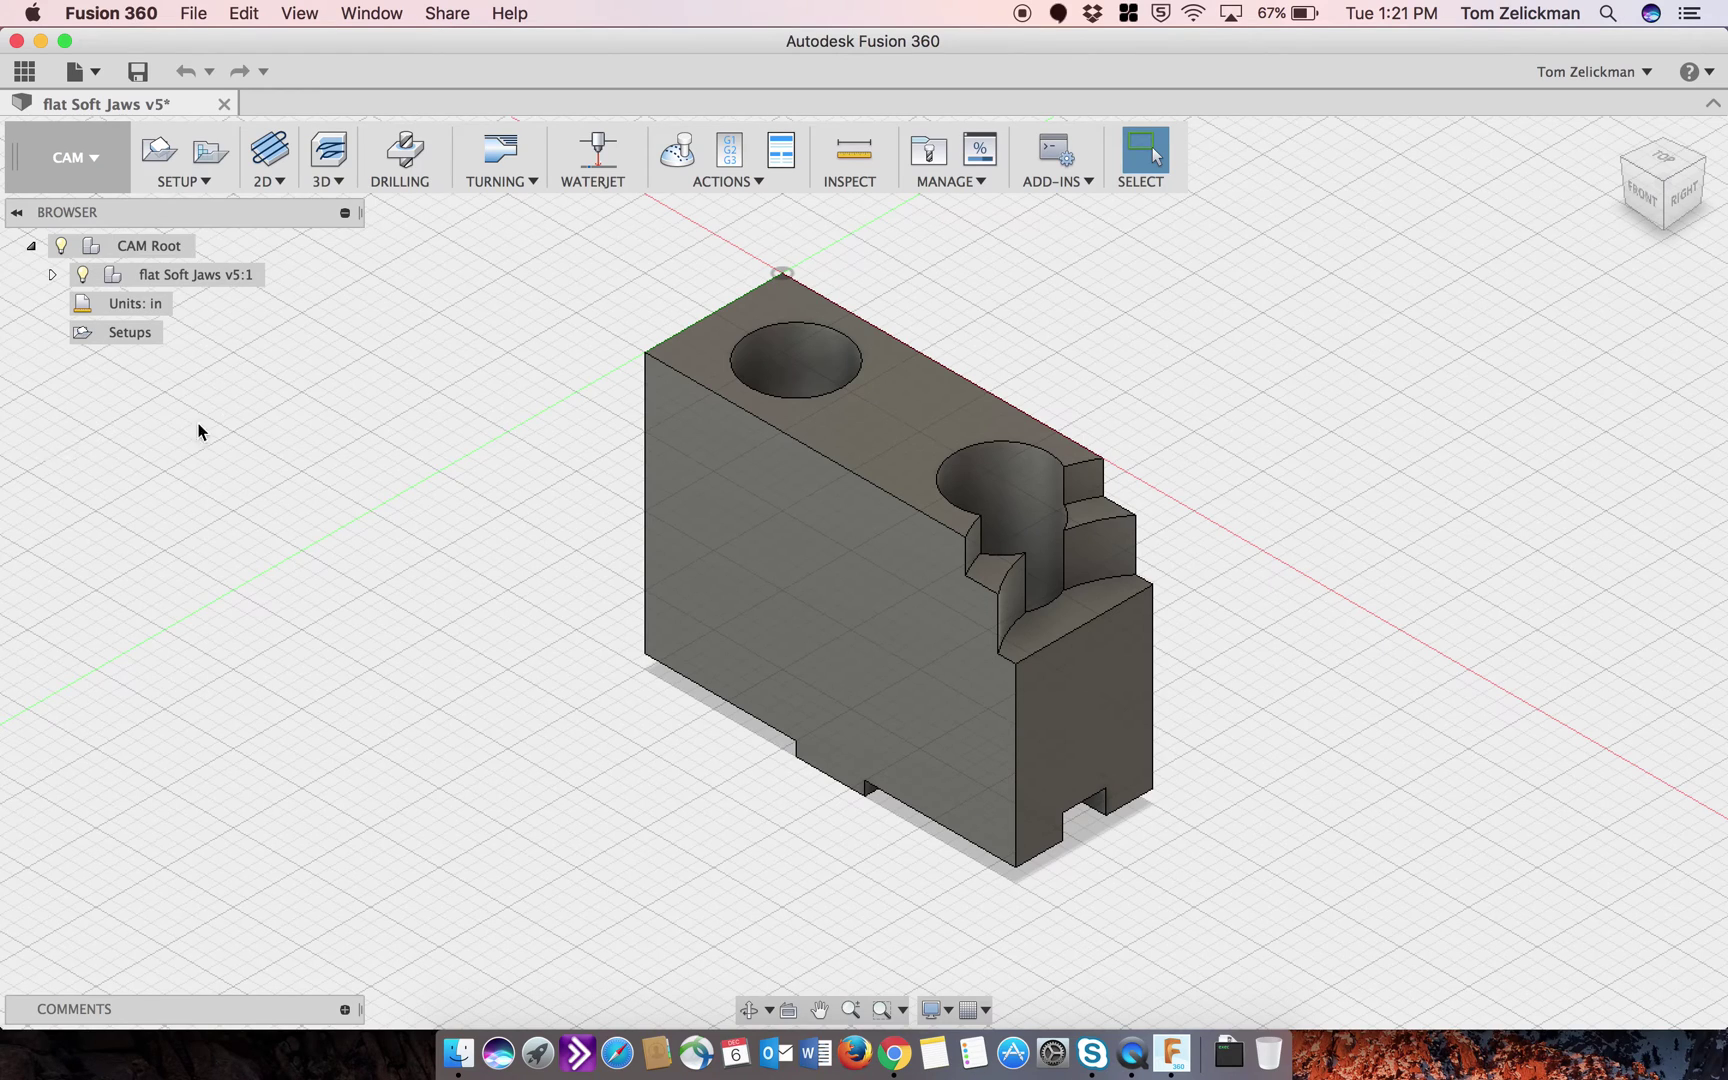
{"action": "left_click", "coordinate": [976, 184]}
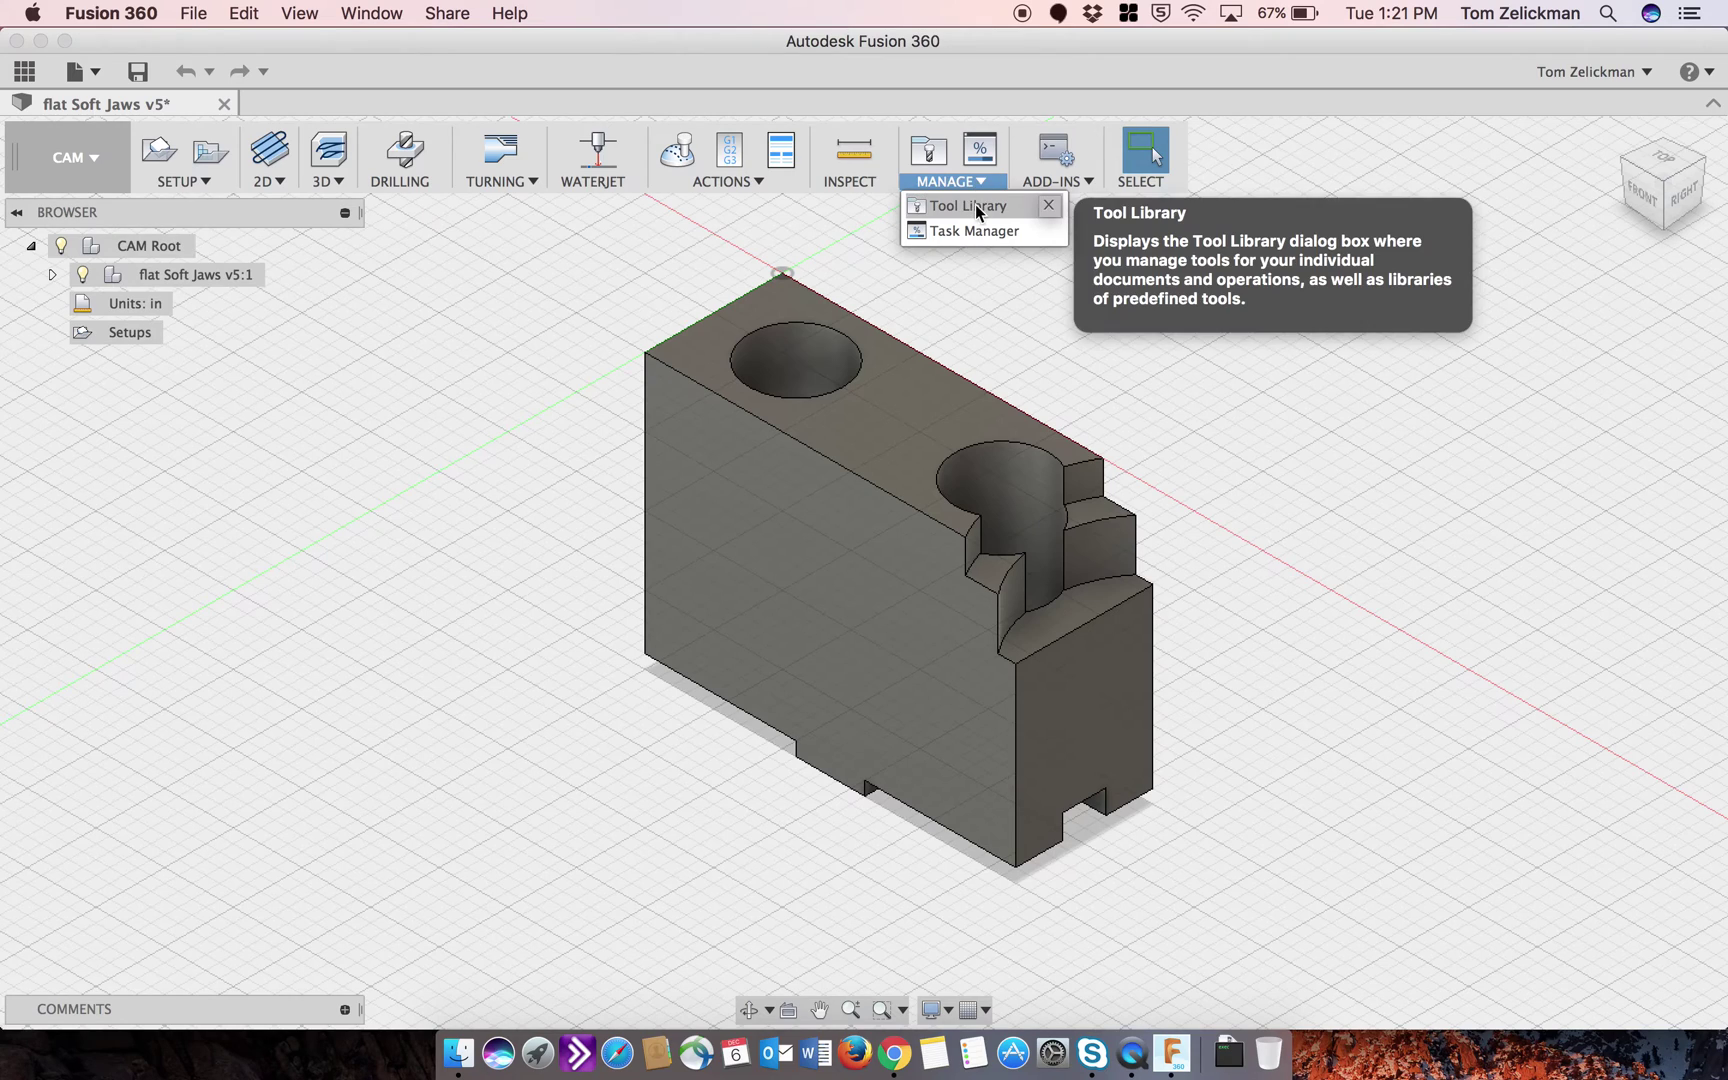
{"action": "left_click", "coordinate": [980, 203]}
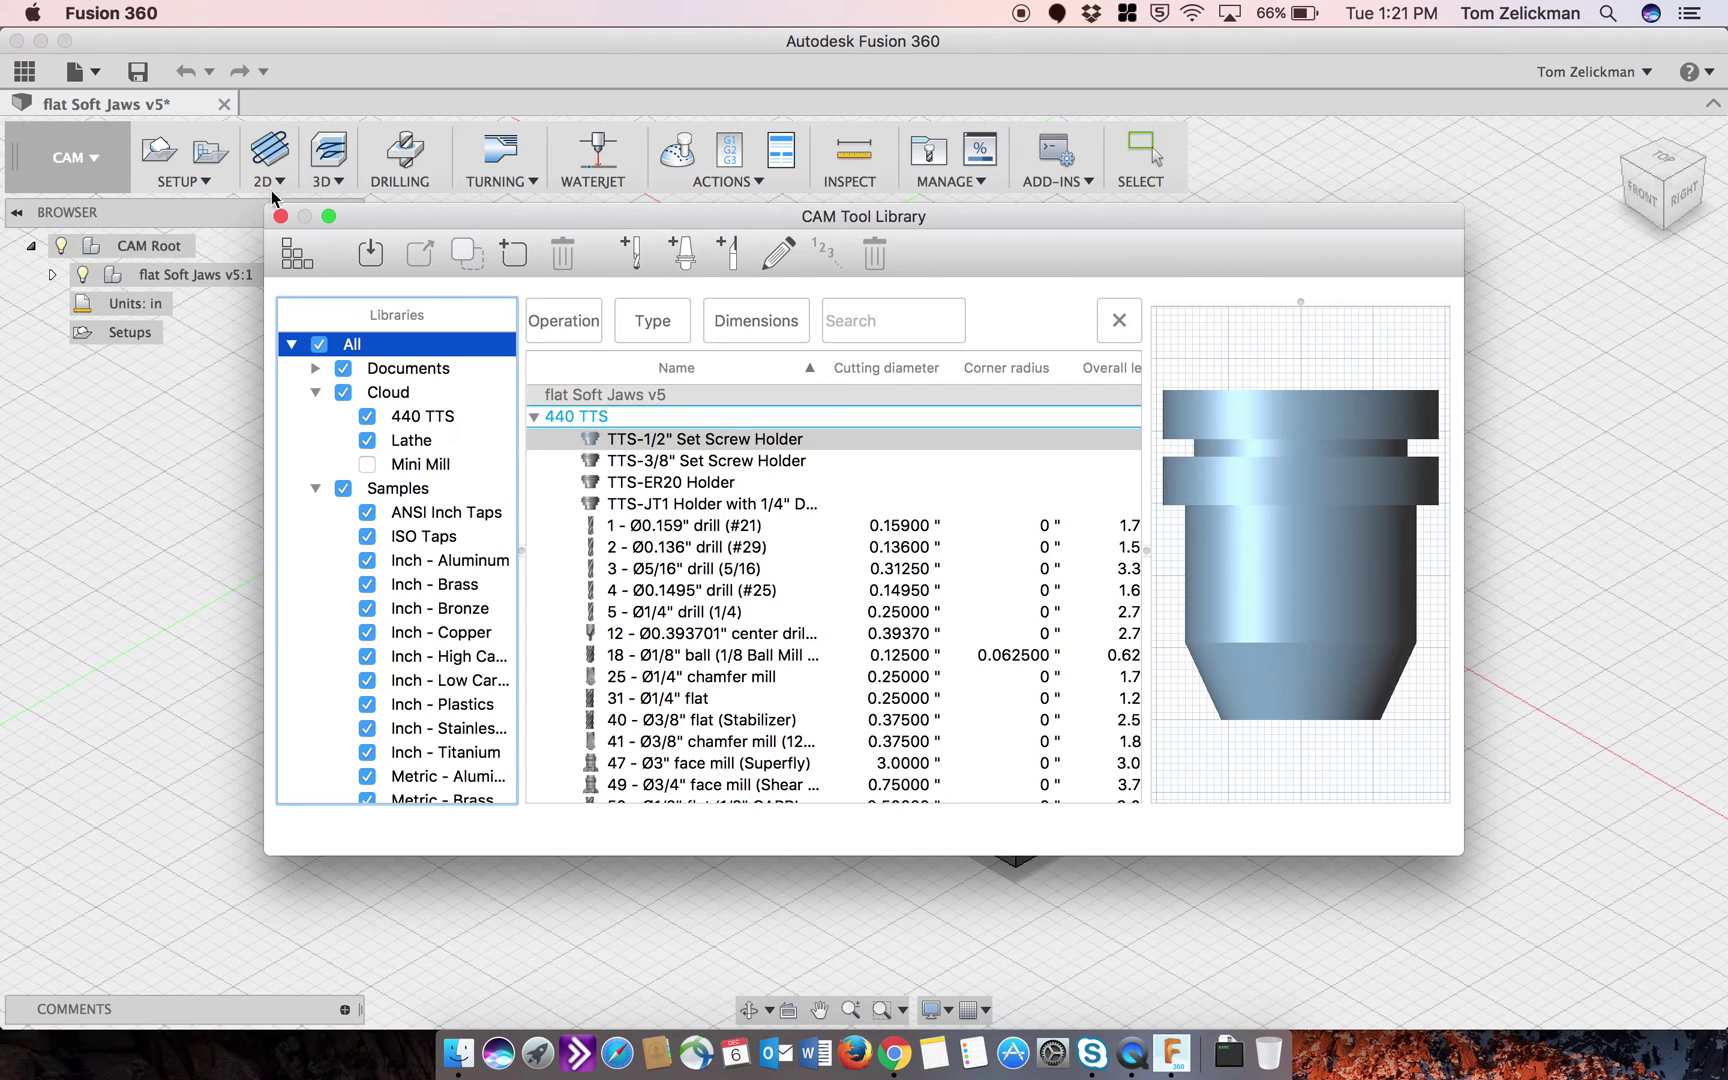
{"action": "left_click", "coordinate": [280, 217]}
Step: Create a milling setup with model orientation and a stock box point origin, and try to post process it
{"action": "left_click", "coordinate": [210, 150]}
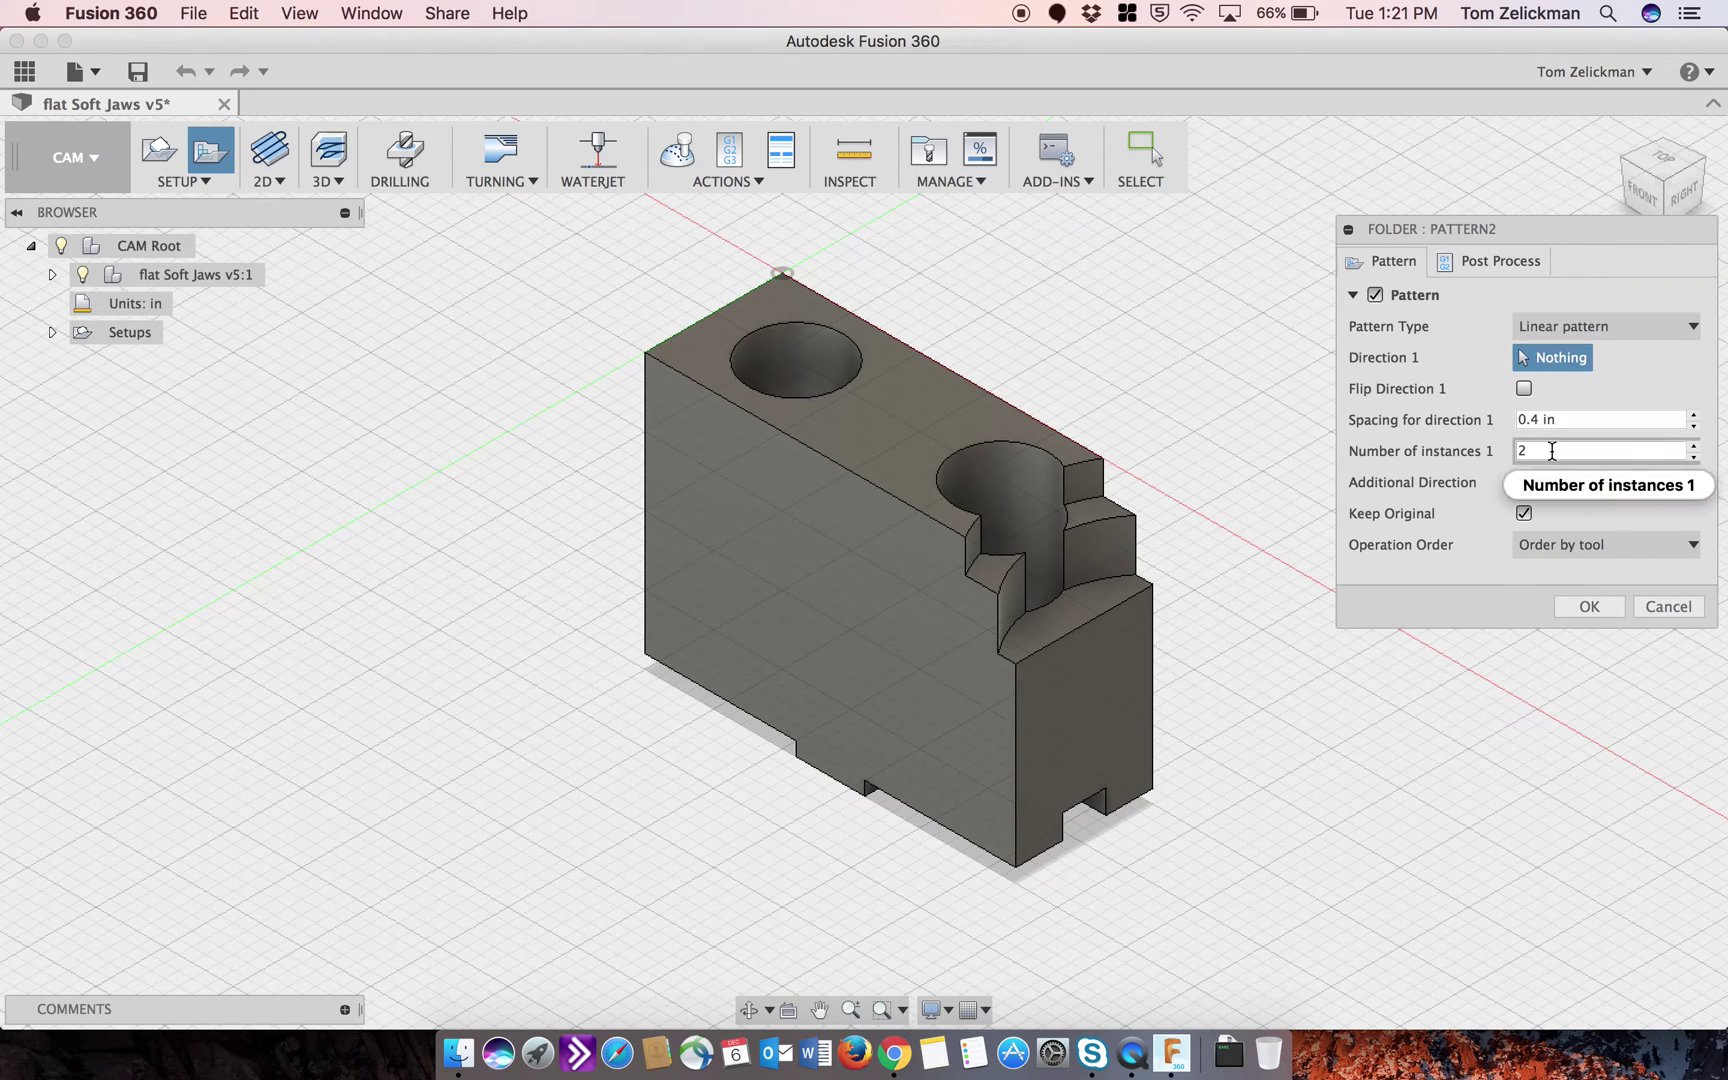
{"action": "left_click", "coordinate": [1668, 606]}
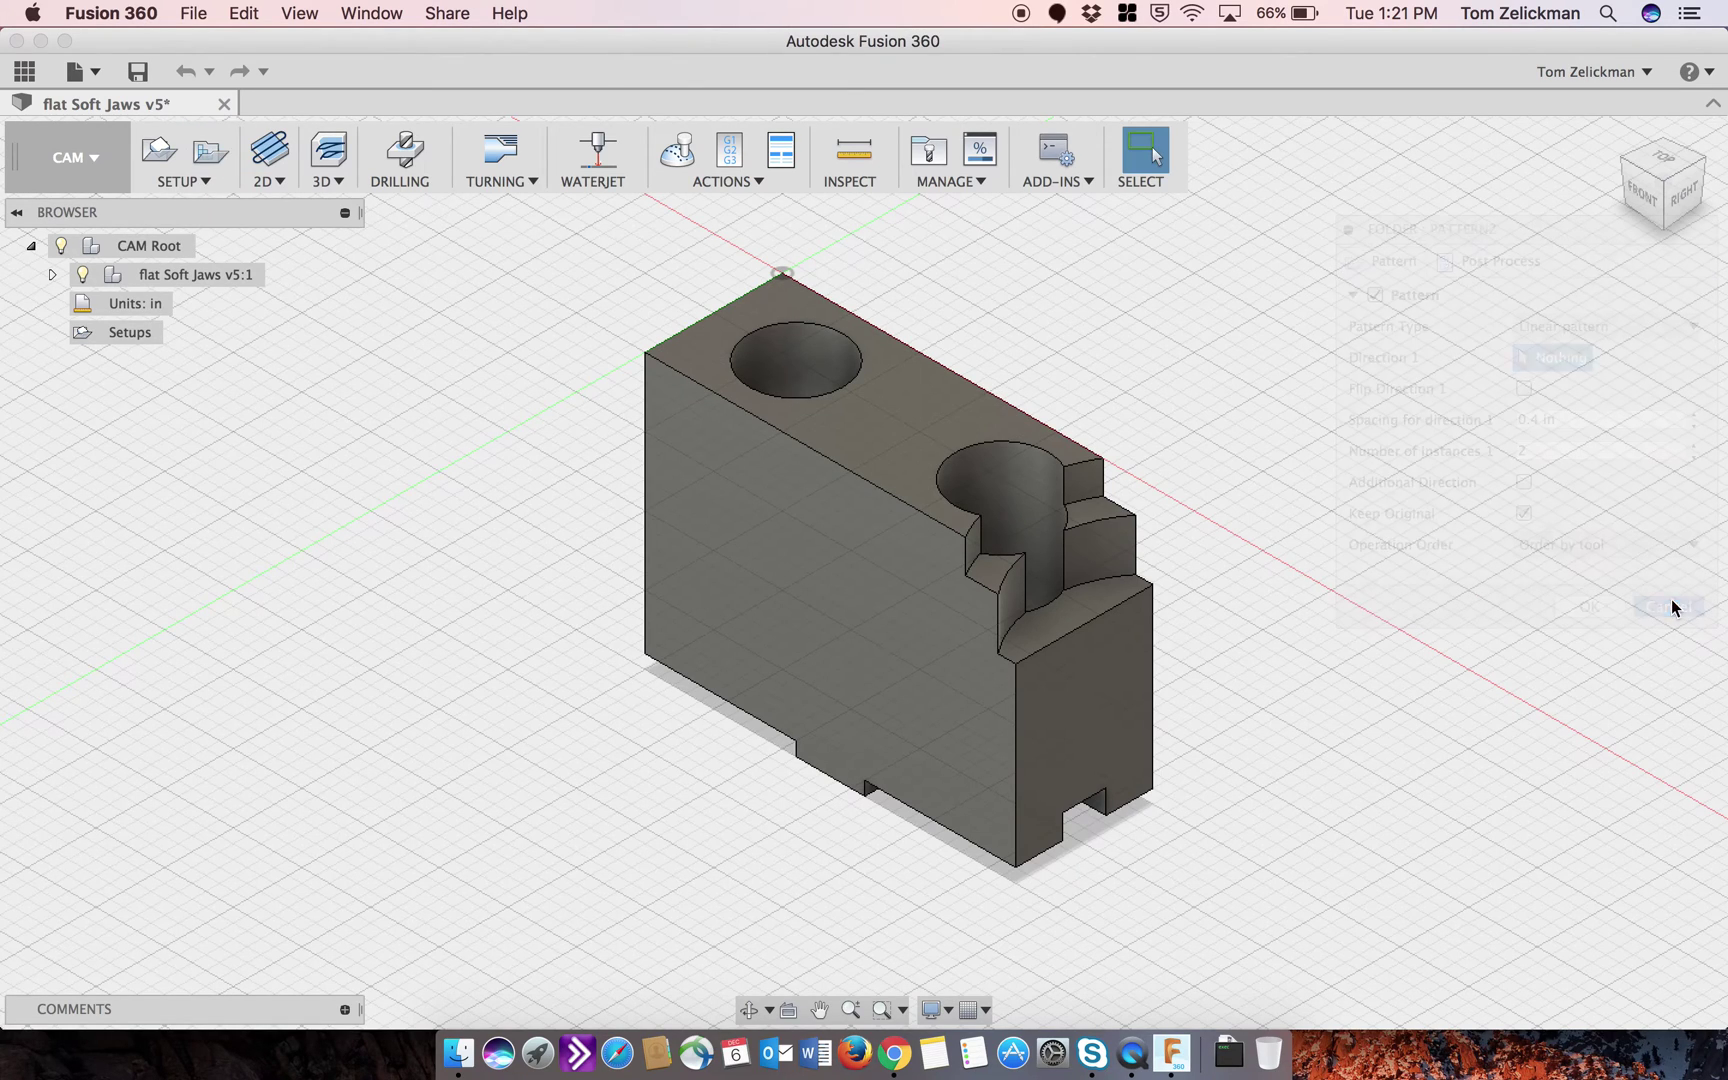
{"action": "left_click", "coordinate": [163, 152]}
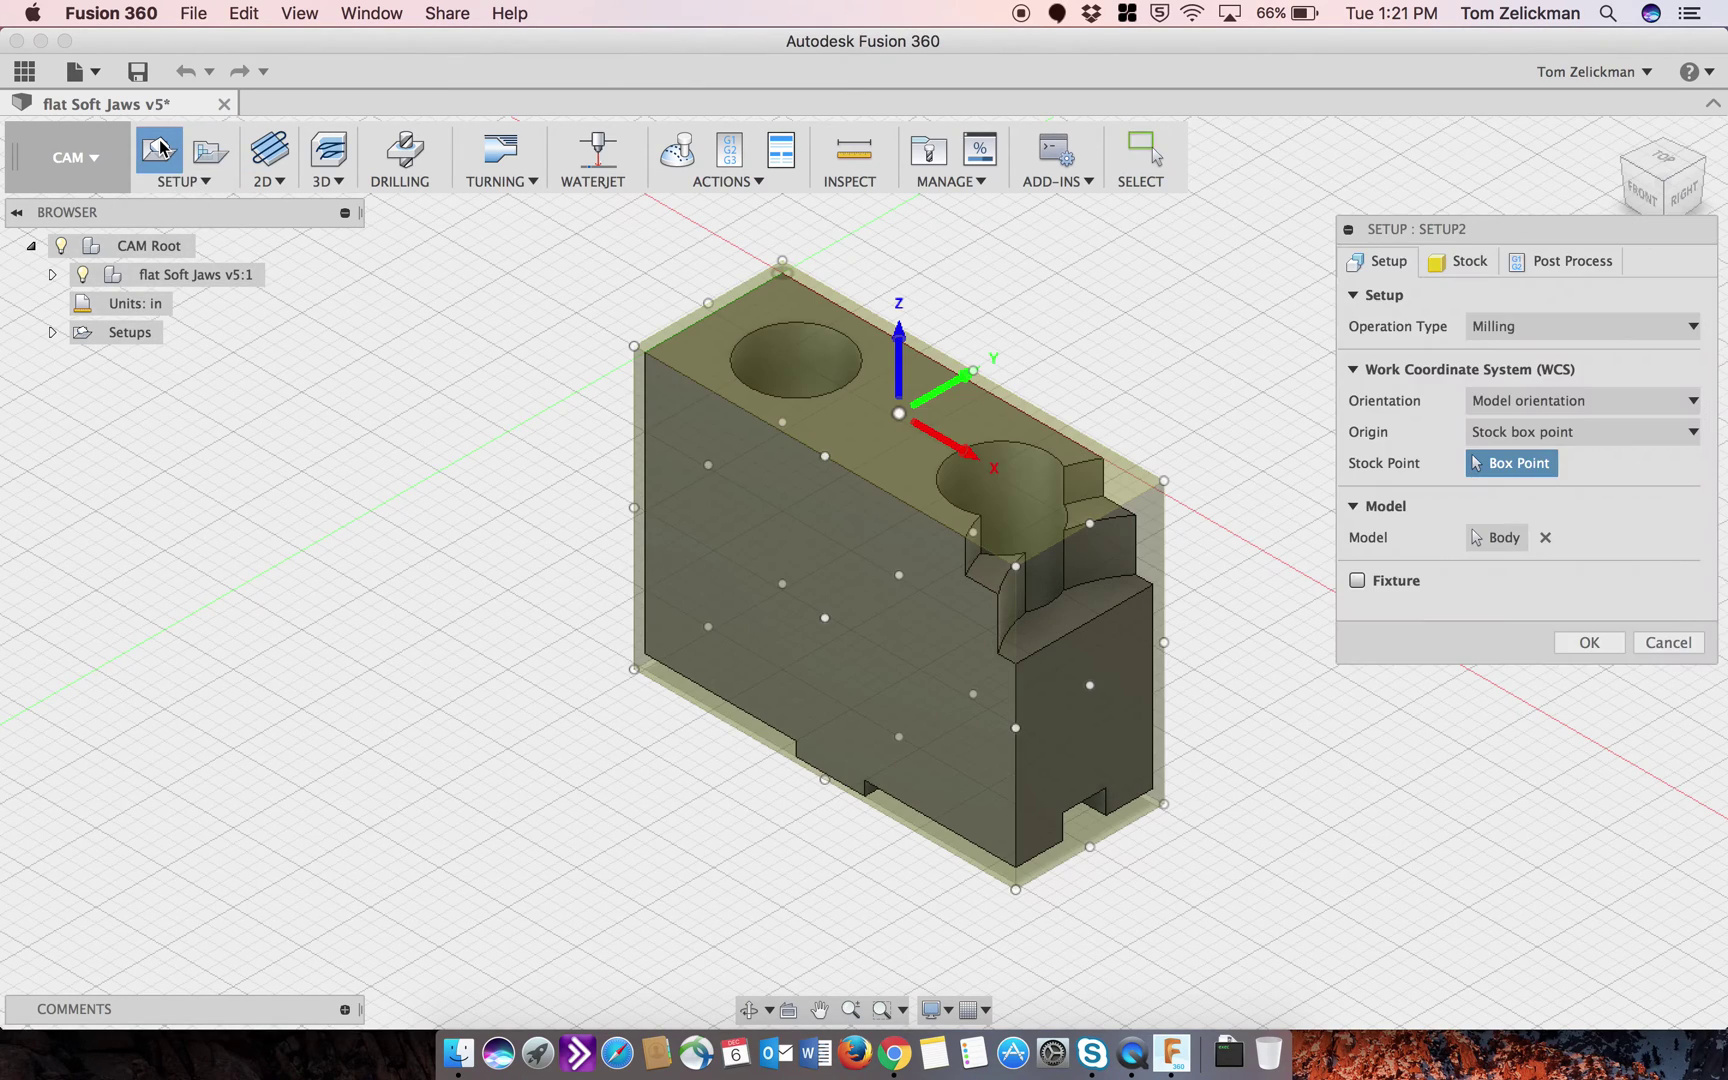
{"action": "left_click", "coordinate": [1589, 642]}
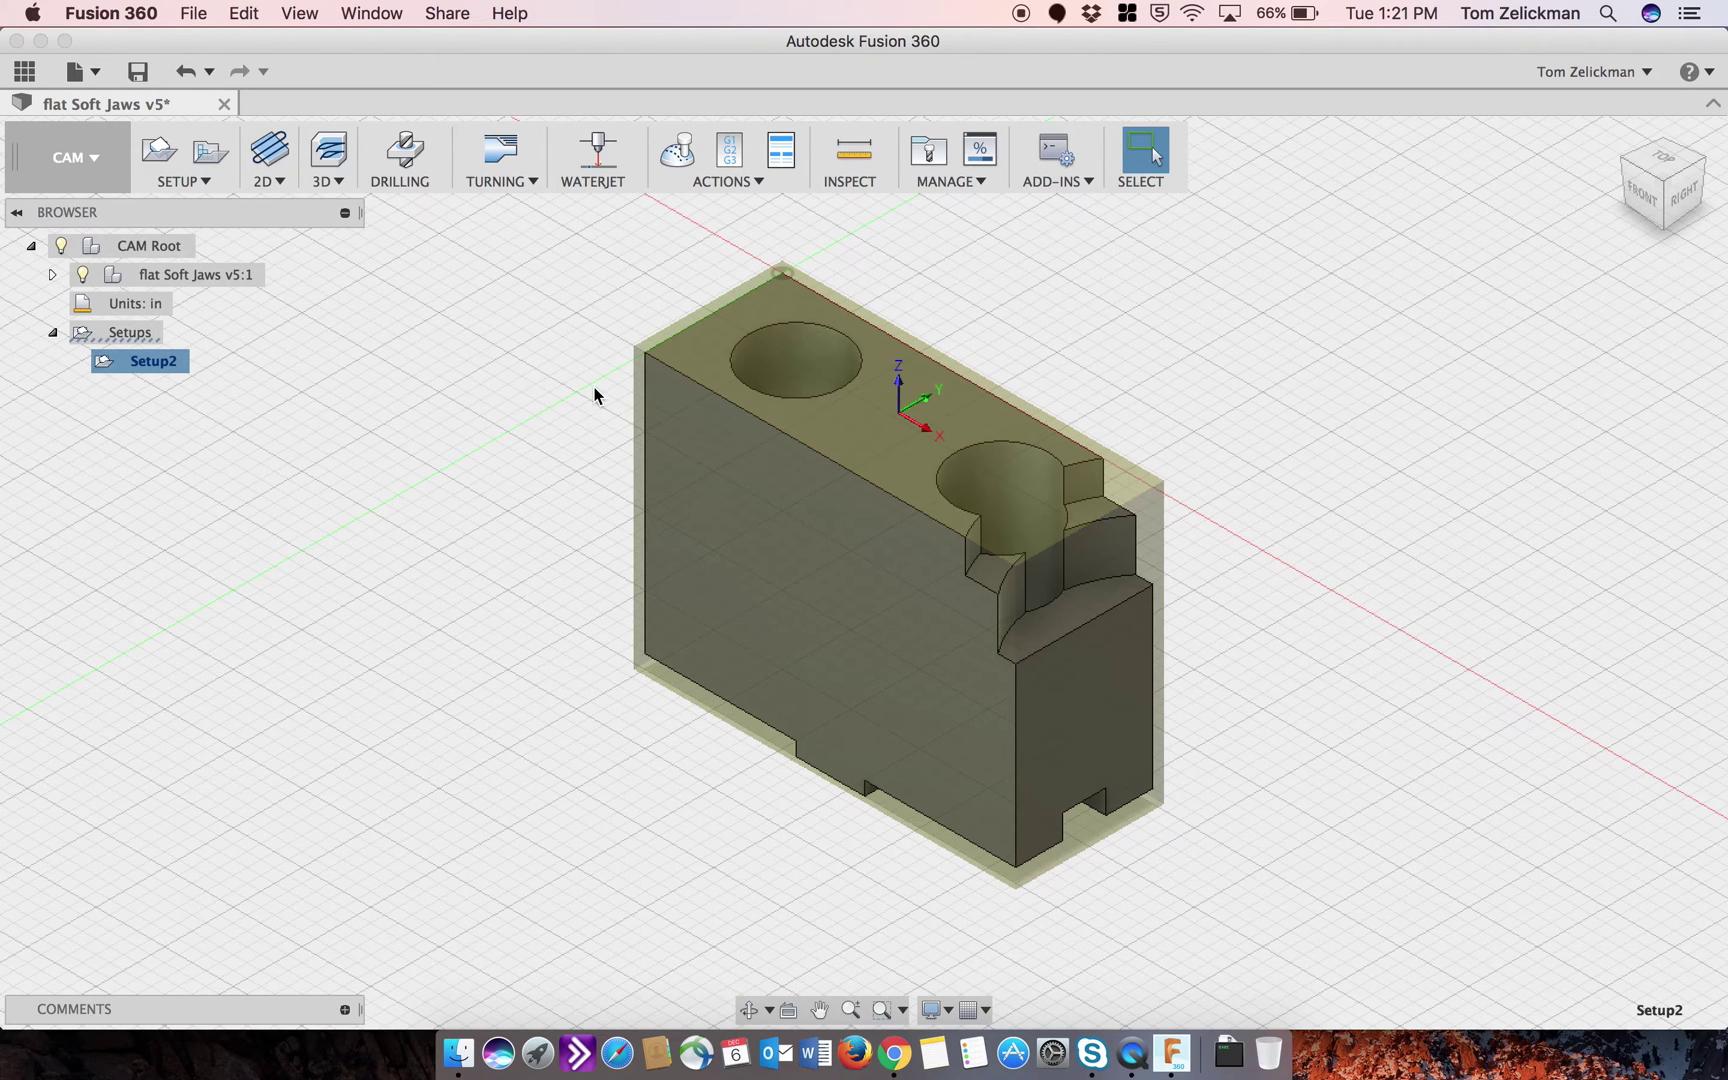
{"action": "left_click", "coordinate": [729, 152]}
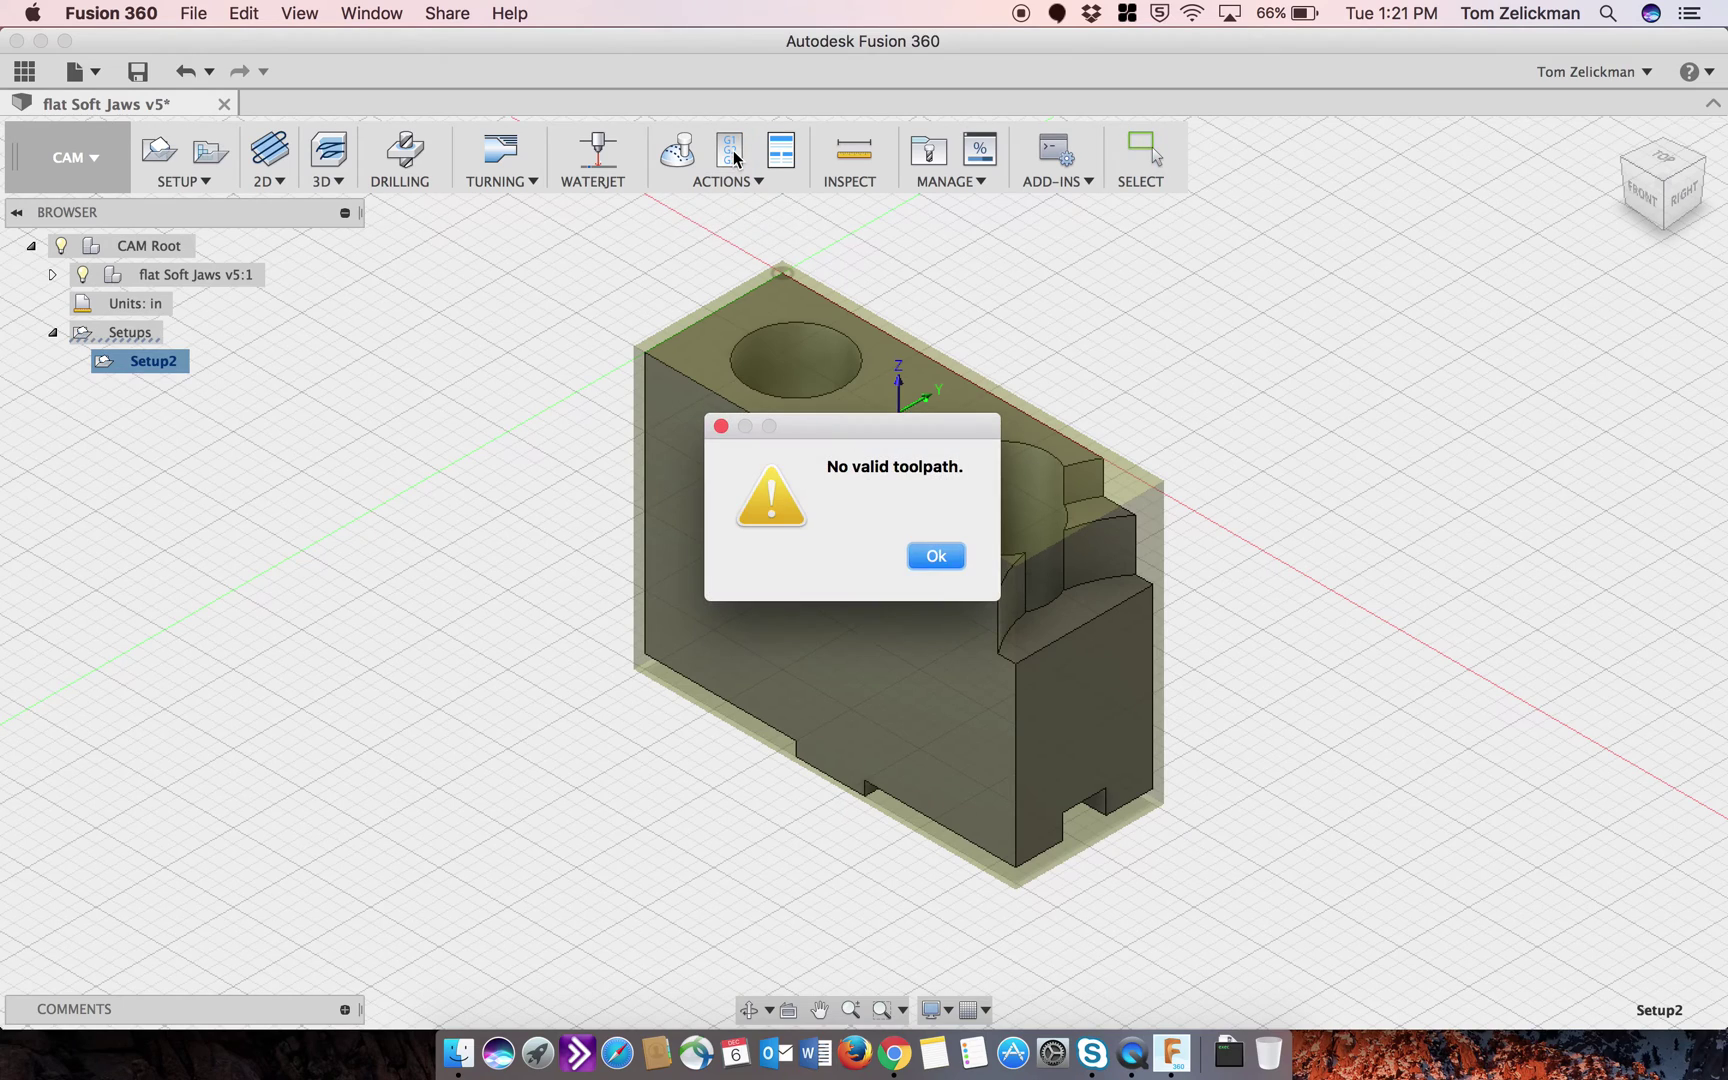
{"action": "left_click", "coordinate": [934, 556]}
Step: Create a 2D Face operation in the setup using the #47 3" face mill (Superfly) from the 440 TTS library
{"action": "left_click", "coordinate": [284, 181]}
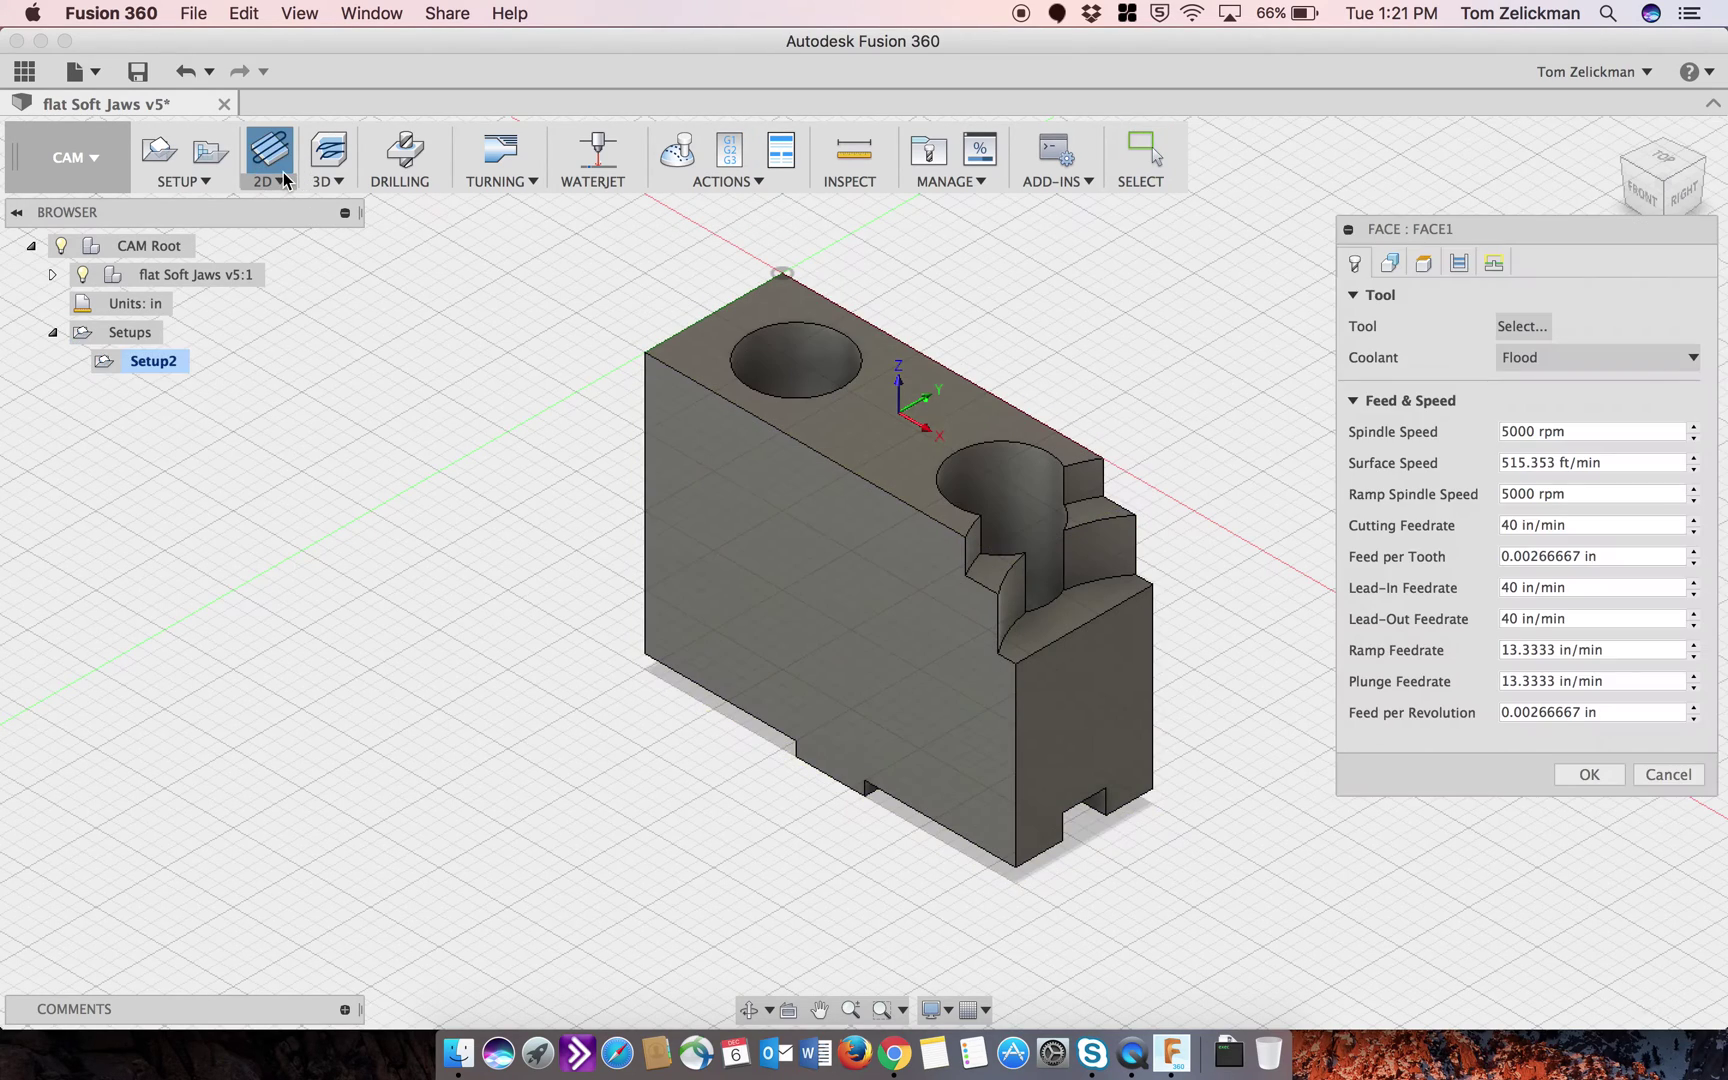
{"action": "left_click", "coordinate": [1524, 326]}
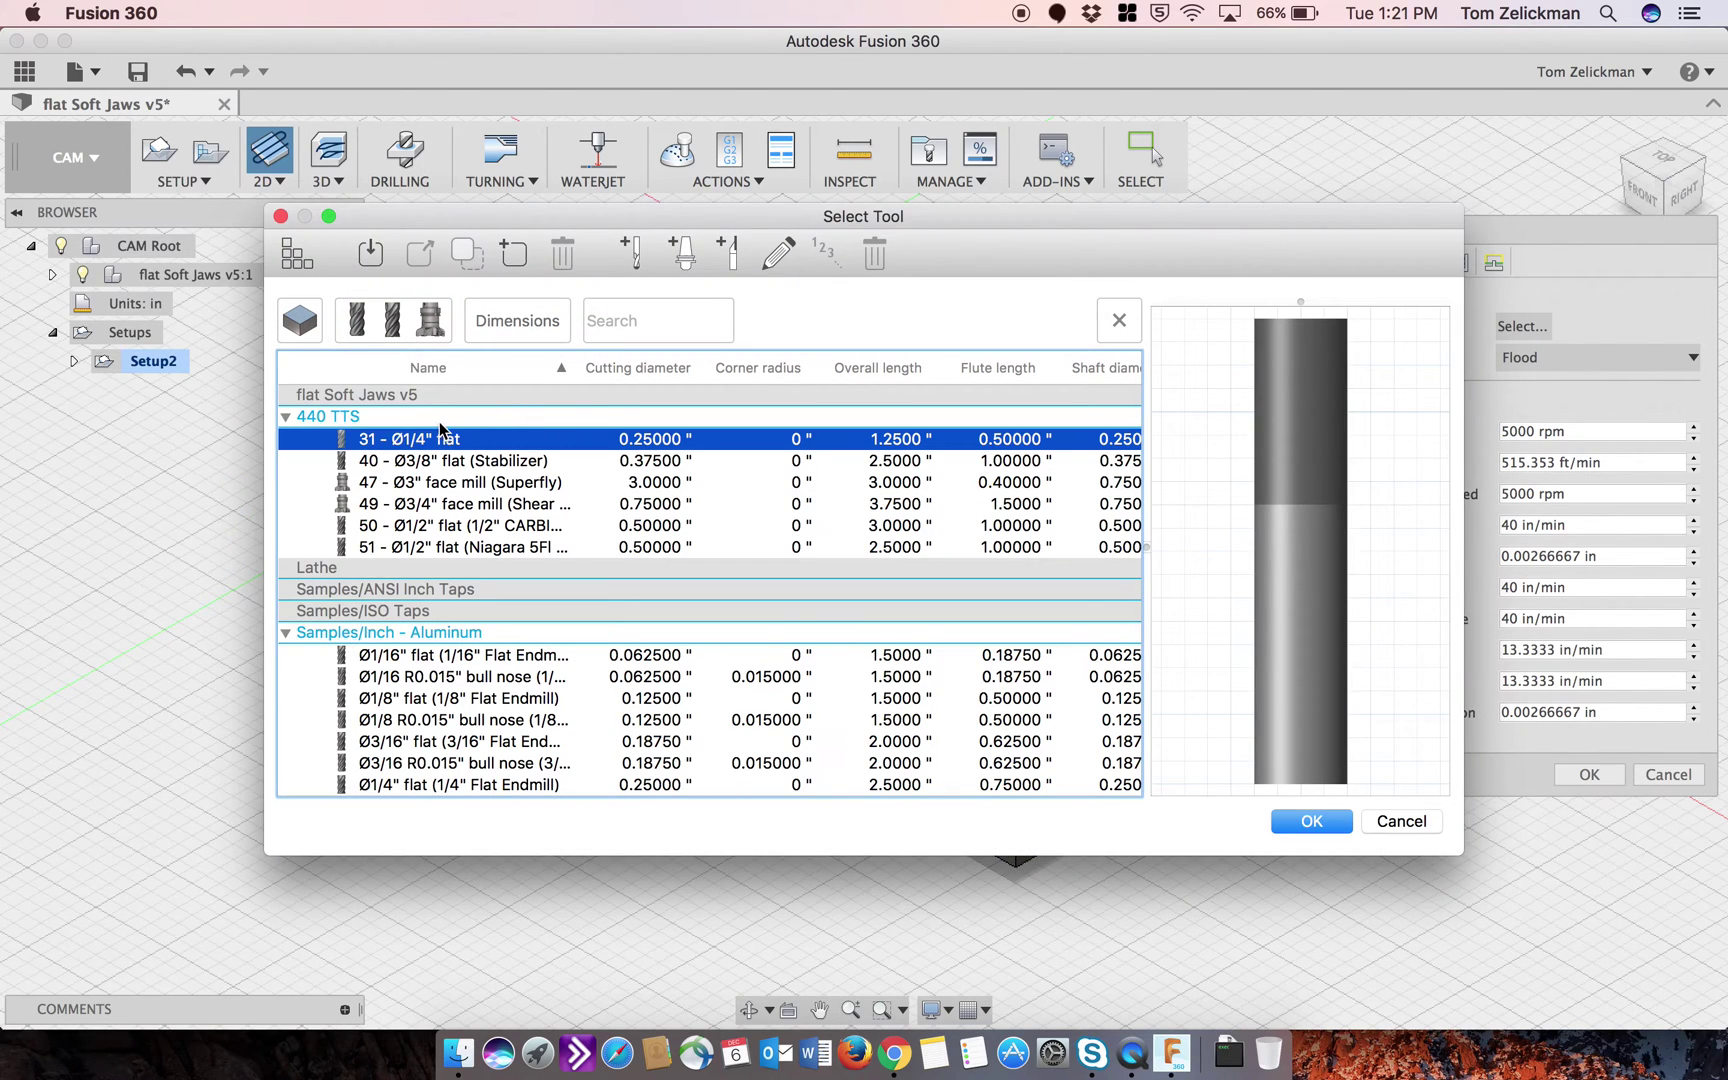
{"action": "left_click", "coordinate": [545, 487]}
{"action": "left_click", "coordinate": [1330, 821]}
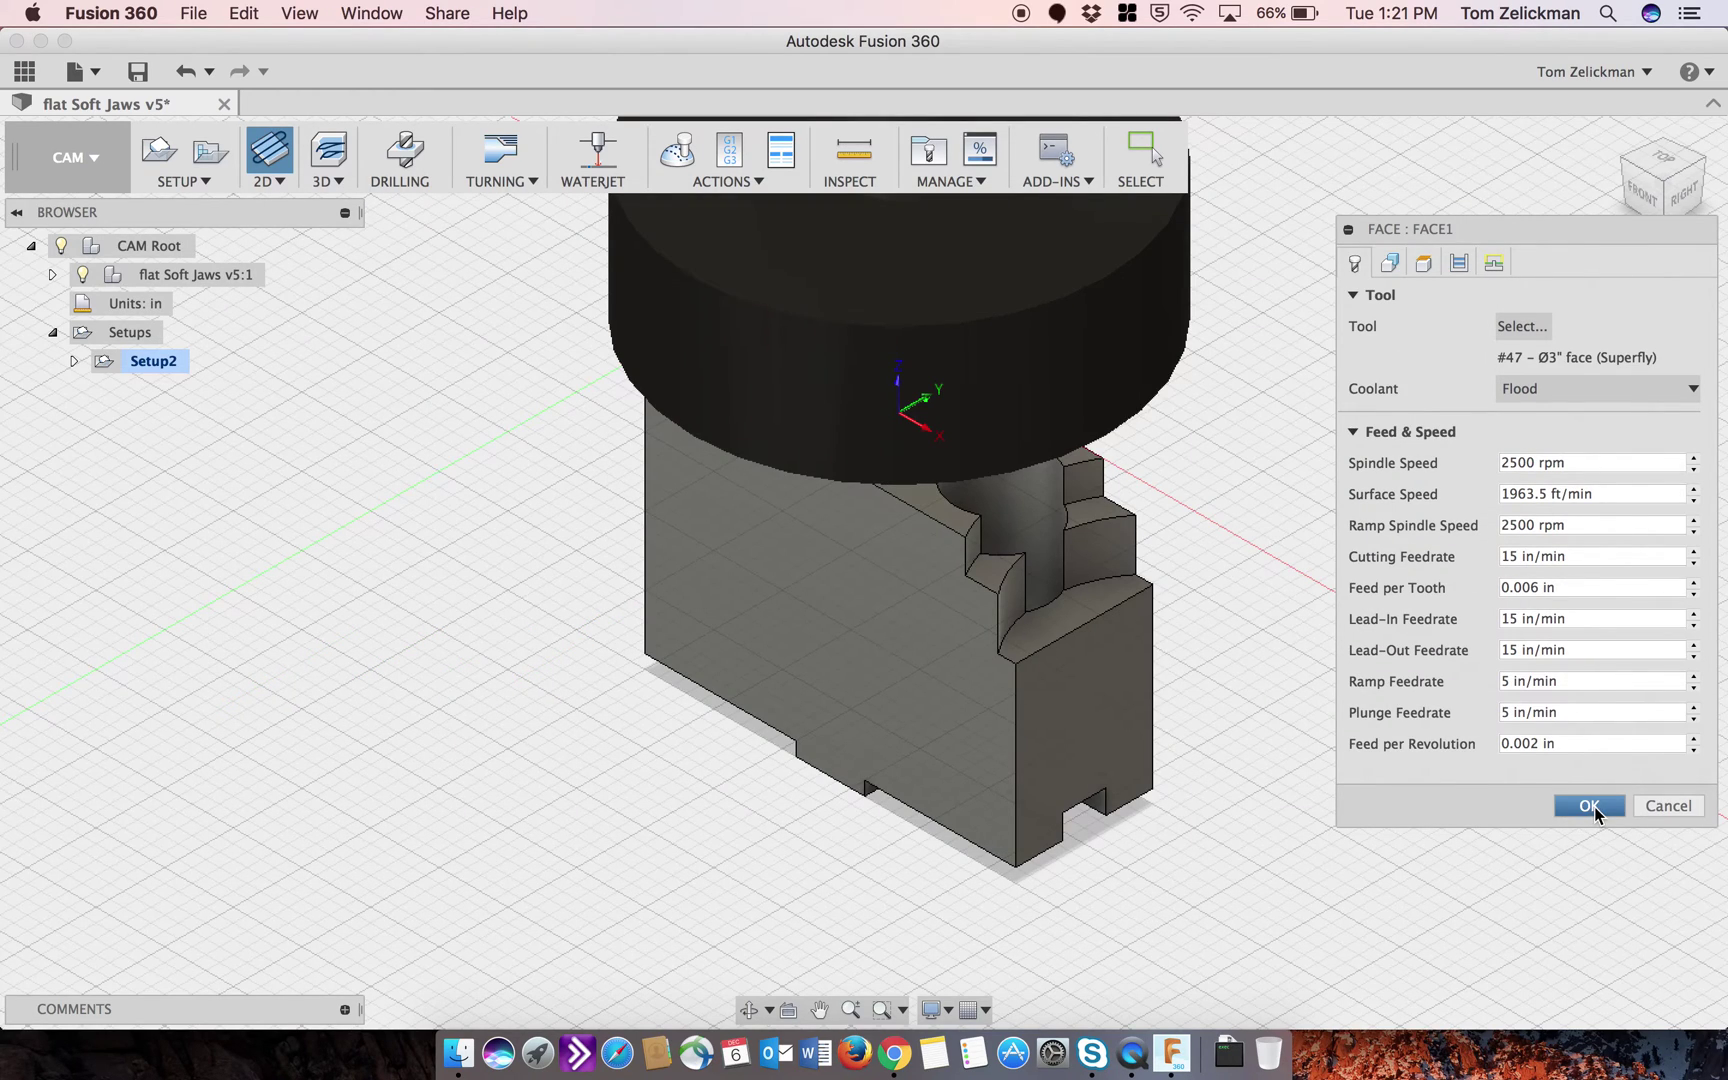
{"action": "left_click", "coordinate": [1594, 806]}
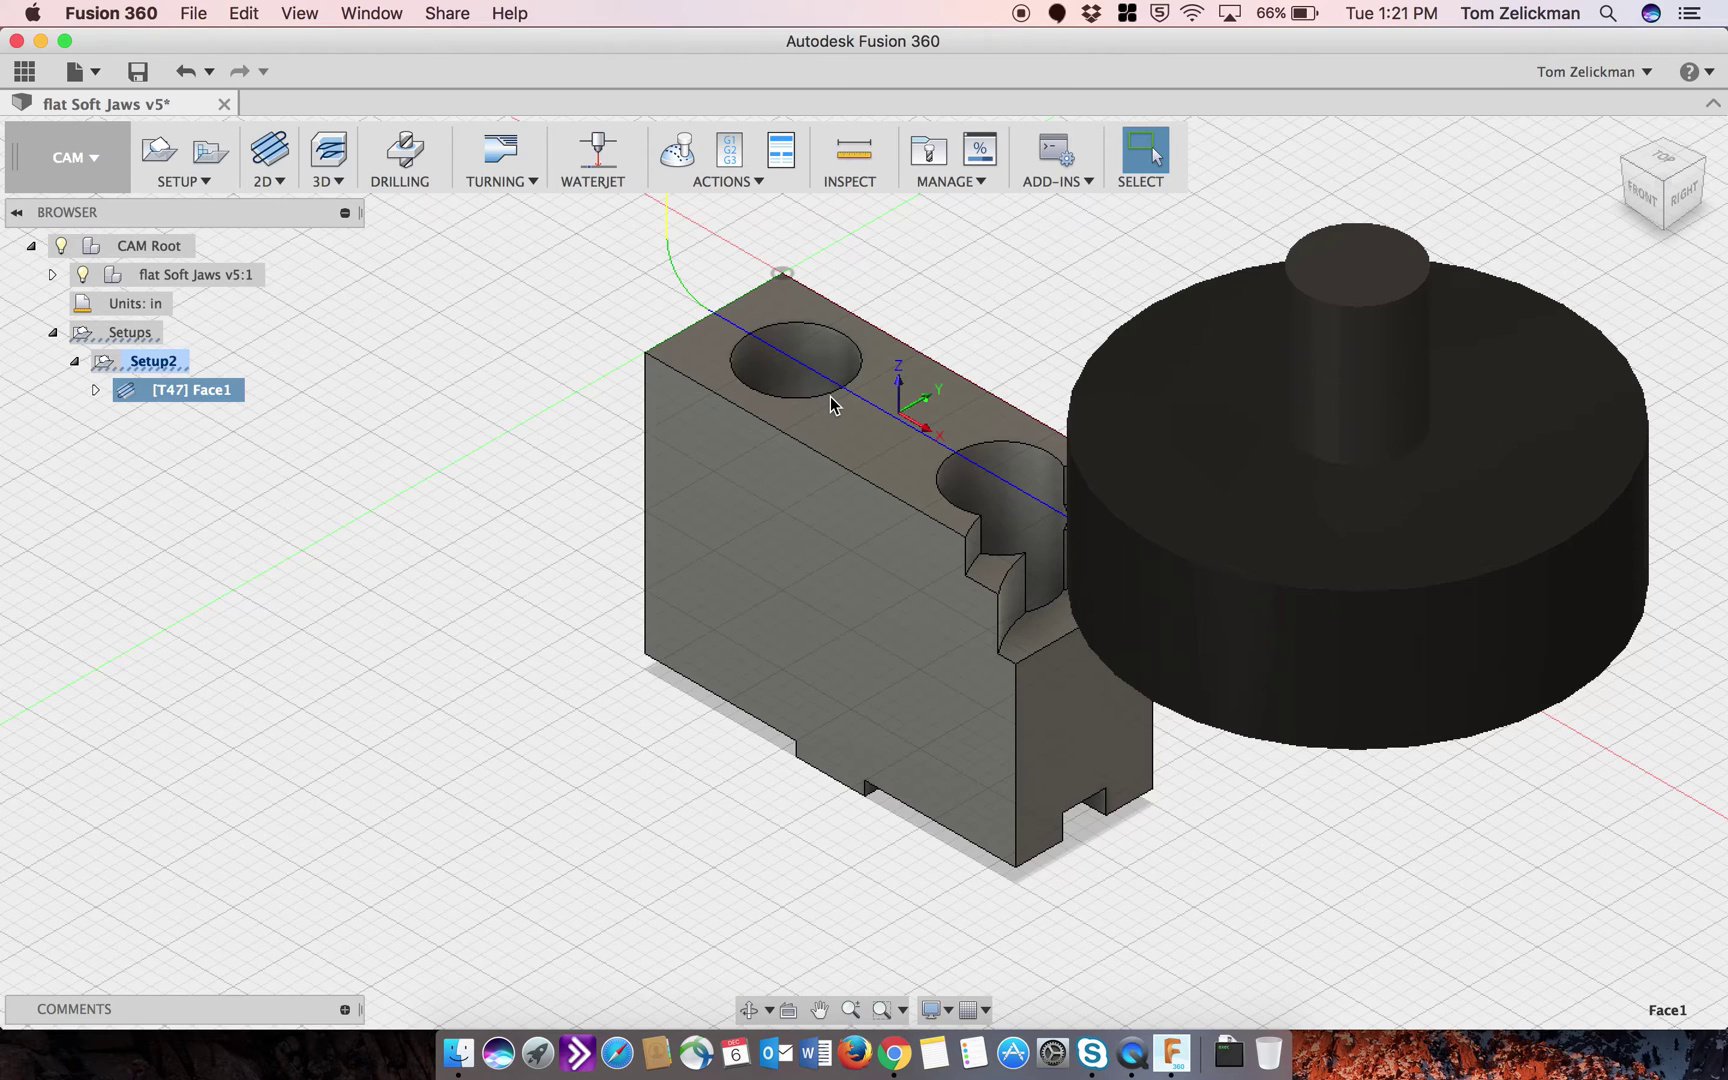
Step: Start post processing the face toolpath and enlarge the Post Process dialog so the full post names can be read
{"action": "left_click", "coordinate": [731, 152]}
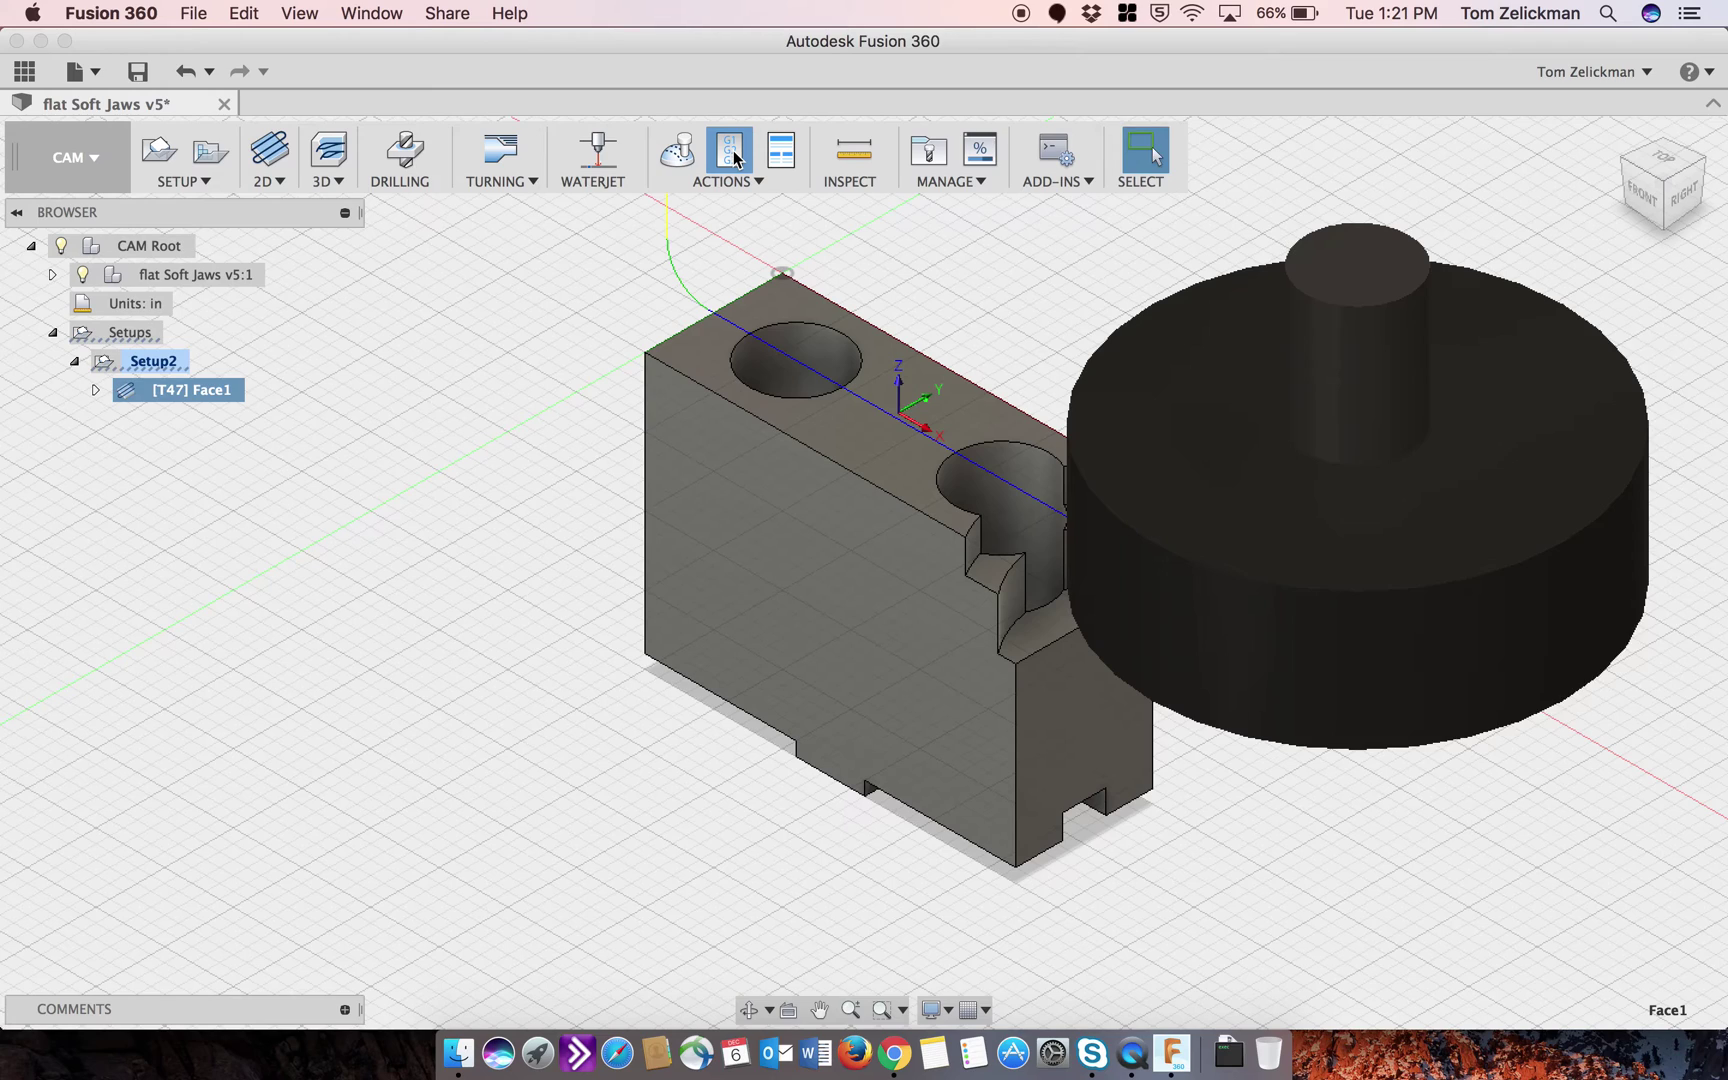
{"action": "left_click_drag", "start_coordinate": [1535, 355], "coordinate": [1104, 246]}
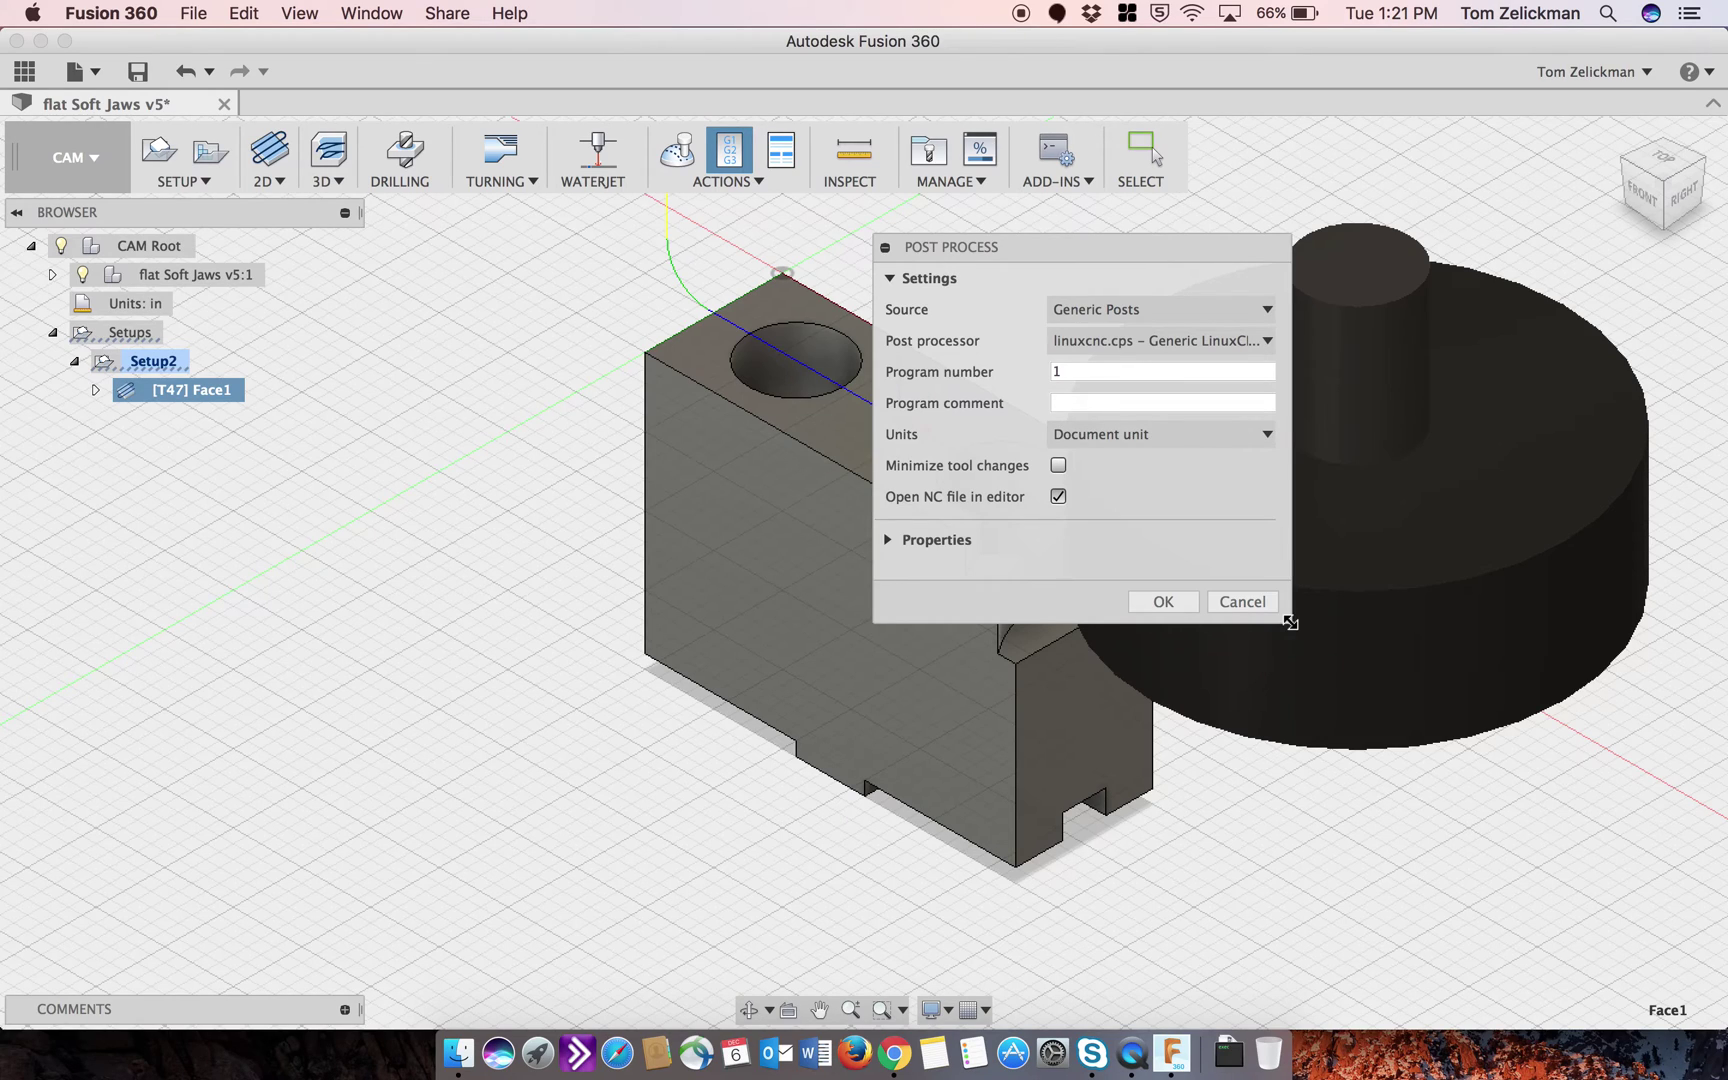
{"action": "left_click_drag", "start_coordinate": [1290, 621], "coordinate": [1533, 926]}
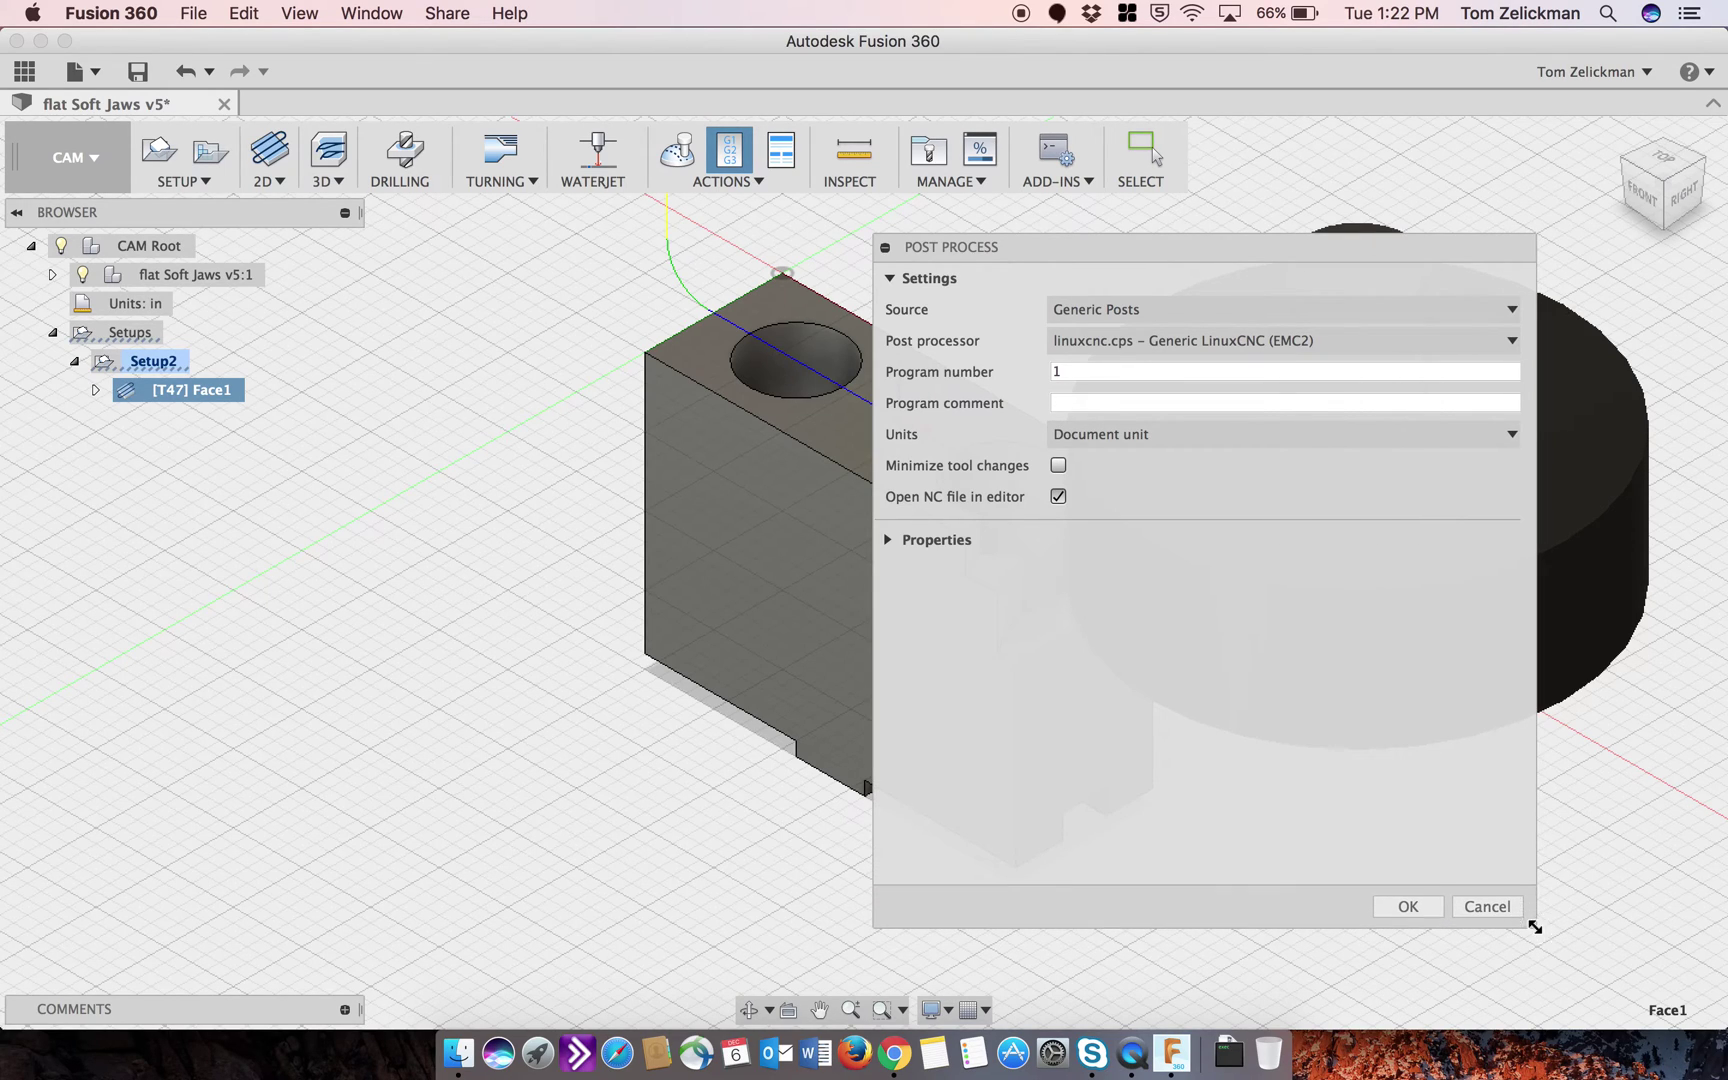
Step: Look through the post processors offered by the Generic Posts source without choosing another one
{"action": "left_click", "coordinate": [1489, 352]}
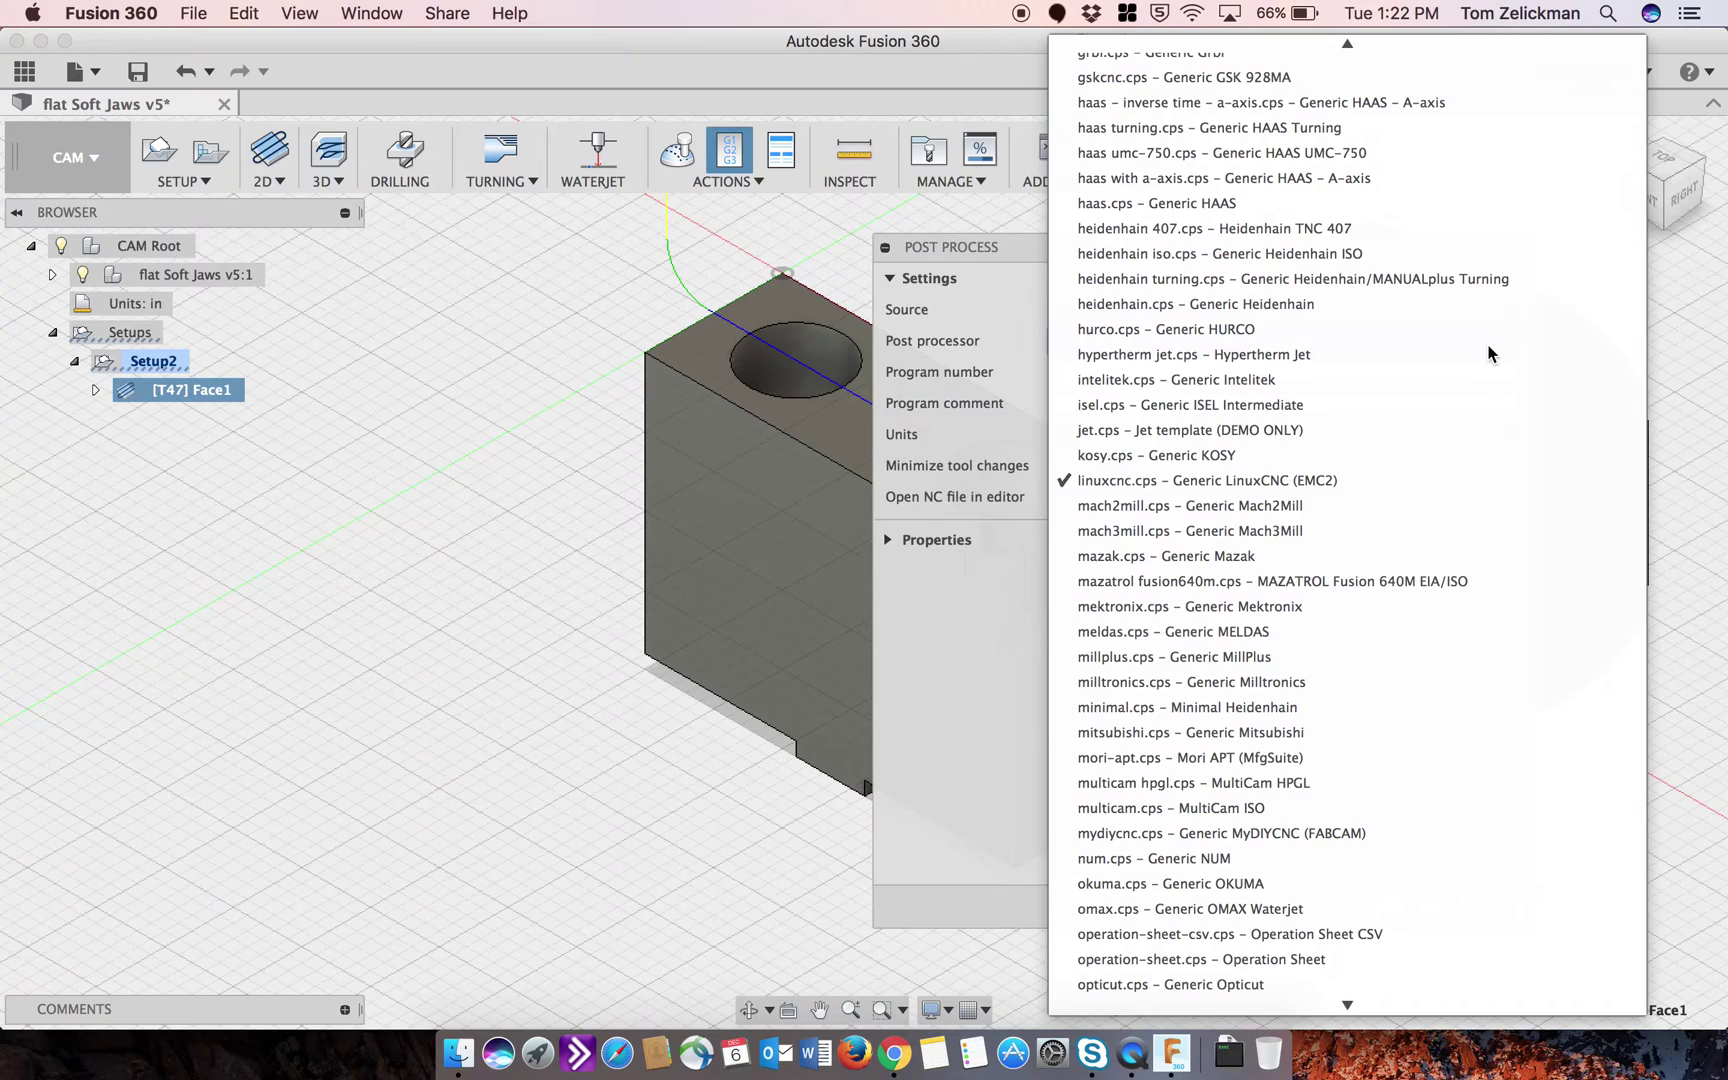
{"action": "scroll", "coordinate": [1489, 352], "scroll_direction": "down", "scroll_amount": 15}
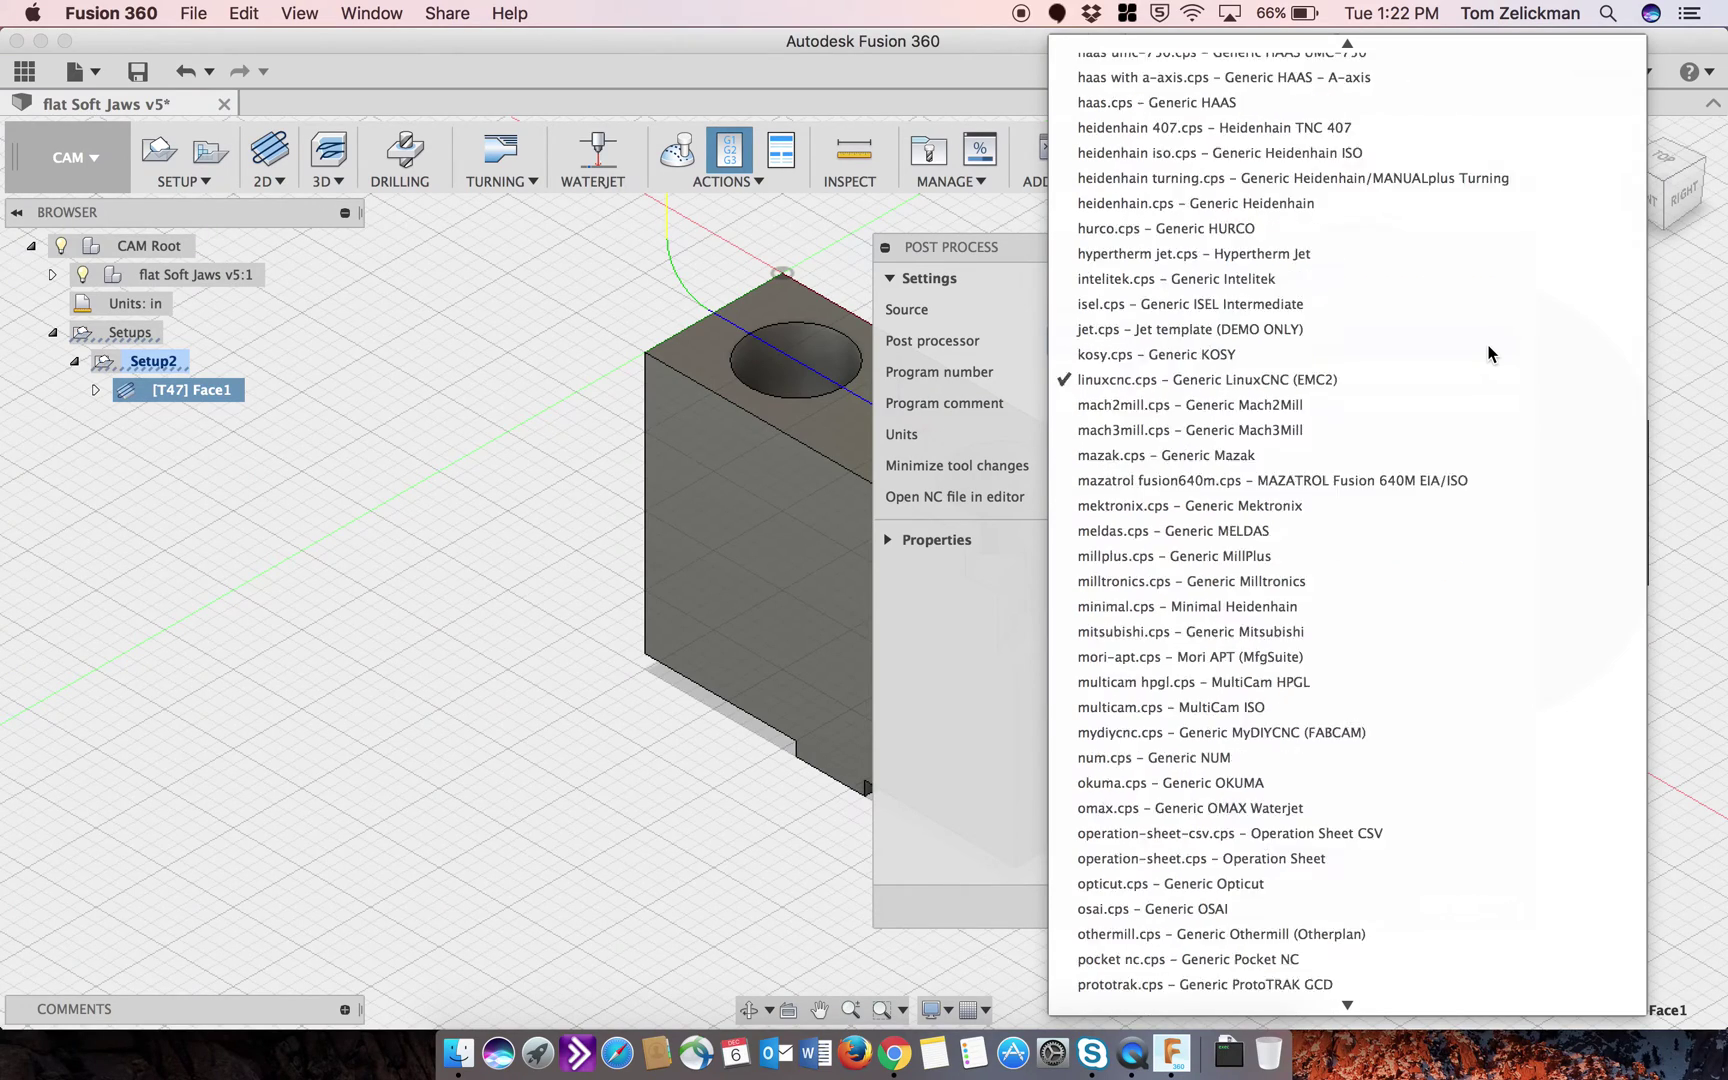
{"action": "scroll", "coordinate": [1489, 352], "scroll_direction": "up", "scroll_amount": 20}
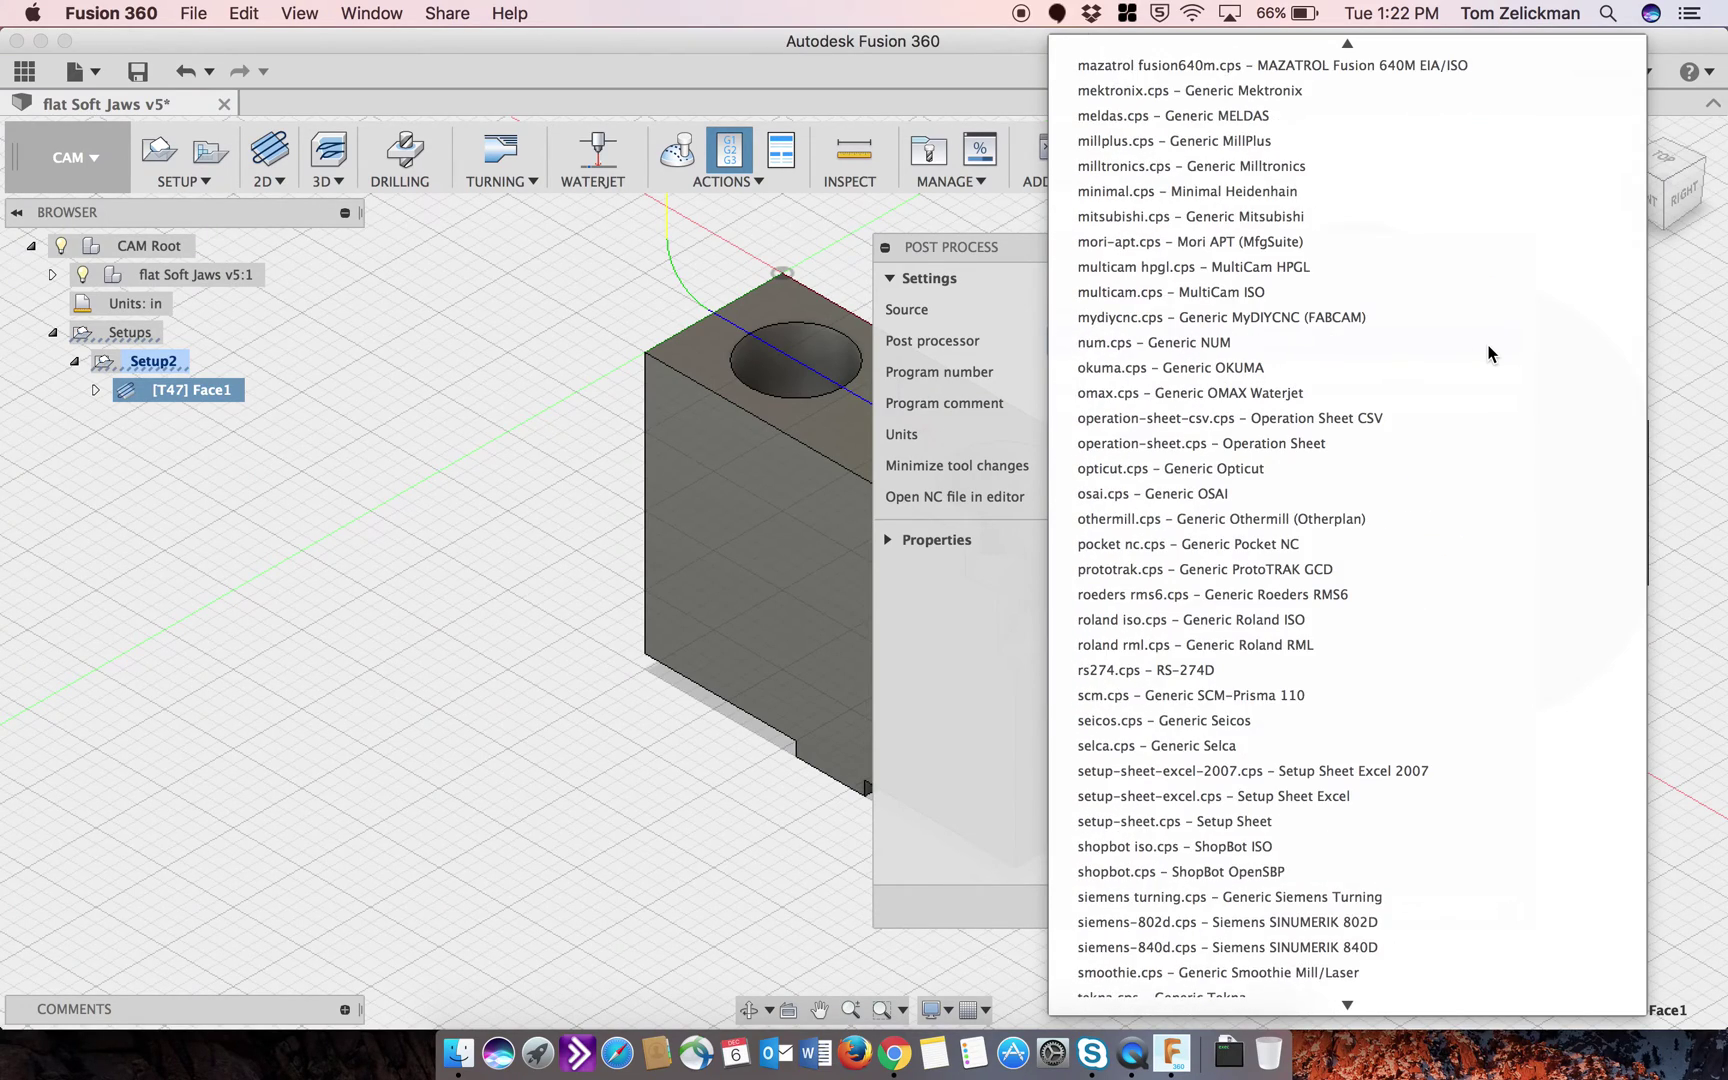
{"action": "scroll", "coordinate": [1489, 352], "scroll_direction": "up", "scroll_amount": 6}
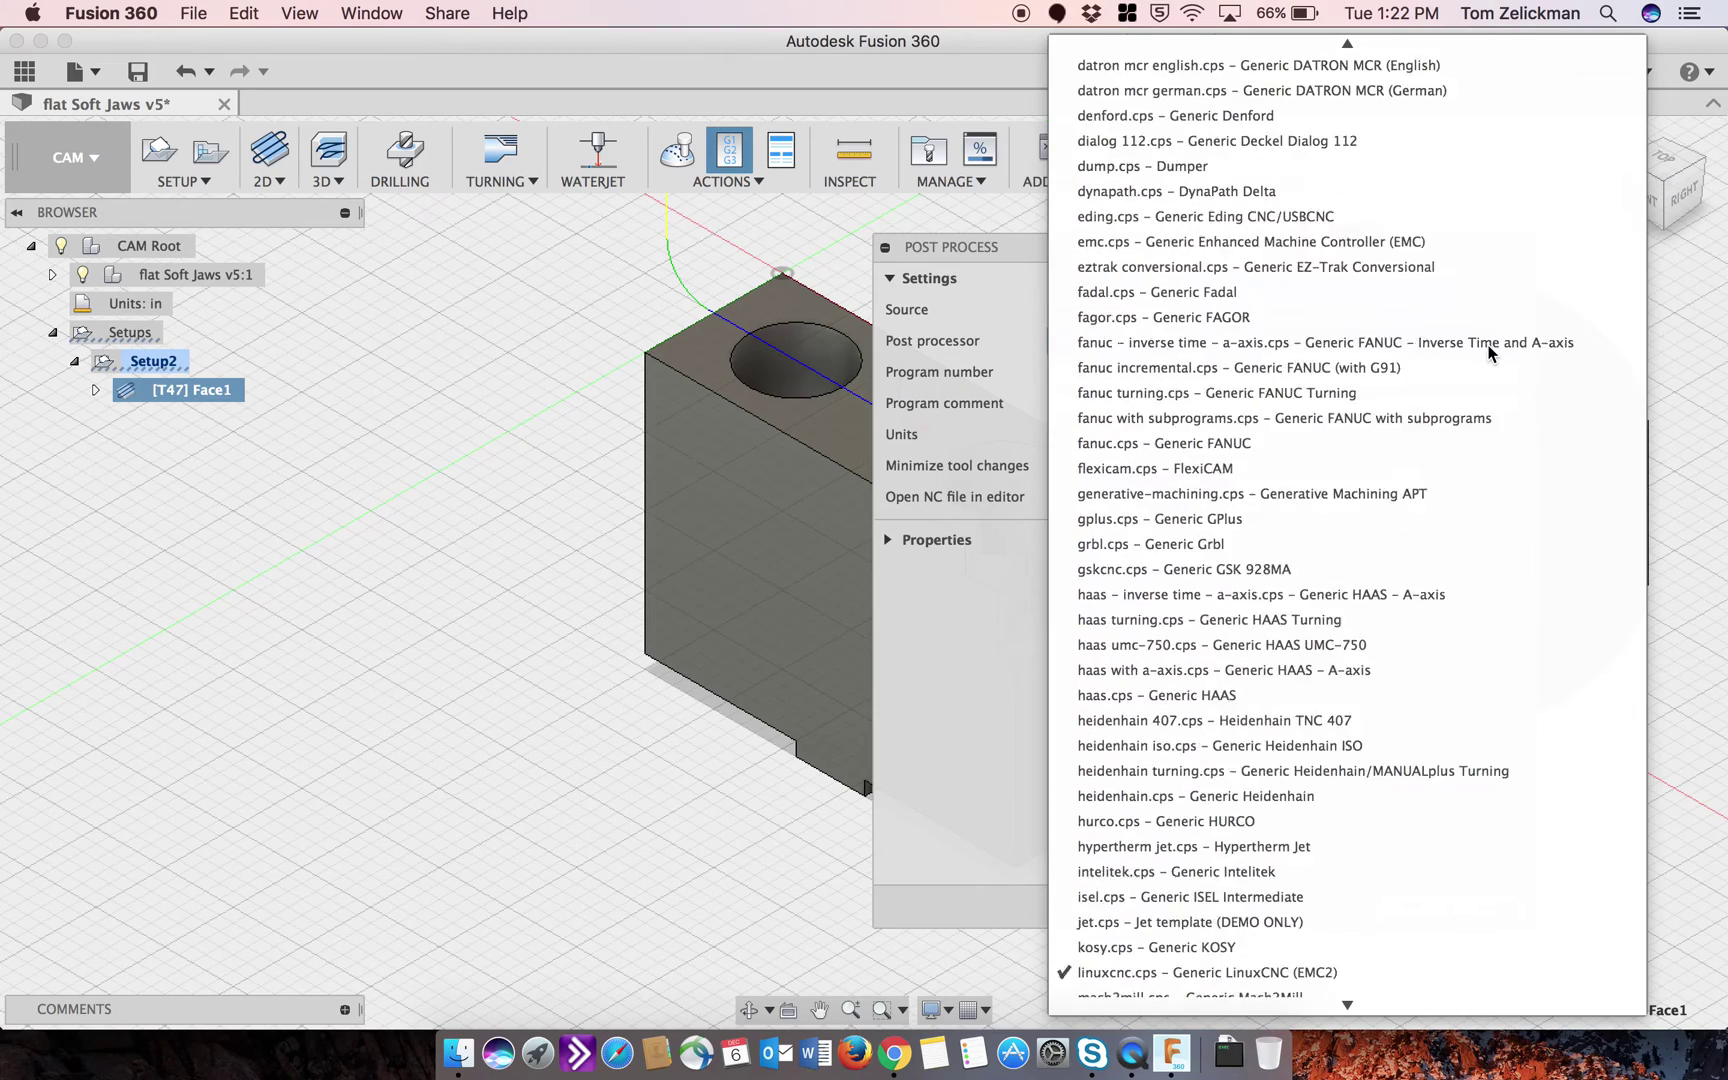
{"action": "scroll", "coordinate": [1489, 352], "scroll_direction": "down", "scroll_amount": 3}
{"action": "scroll", "coordinate": [1489, 352], "scroll_direction": "down", "scroll_amount": 3}
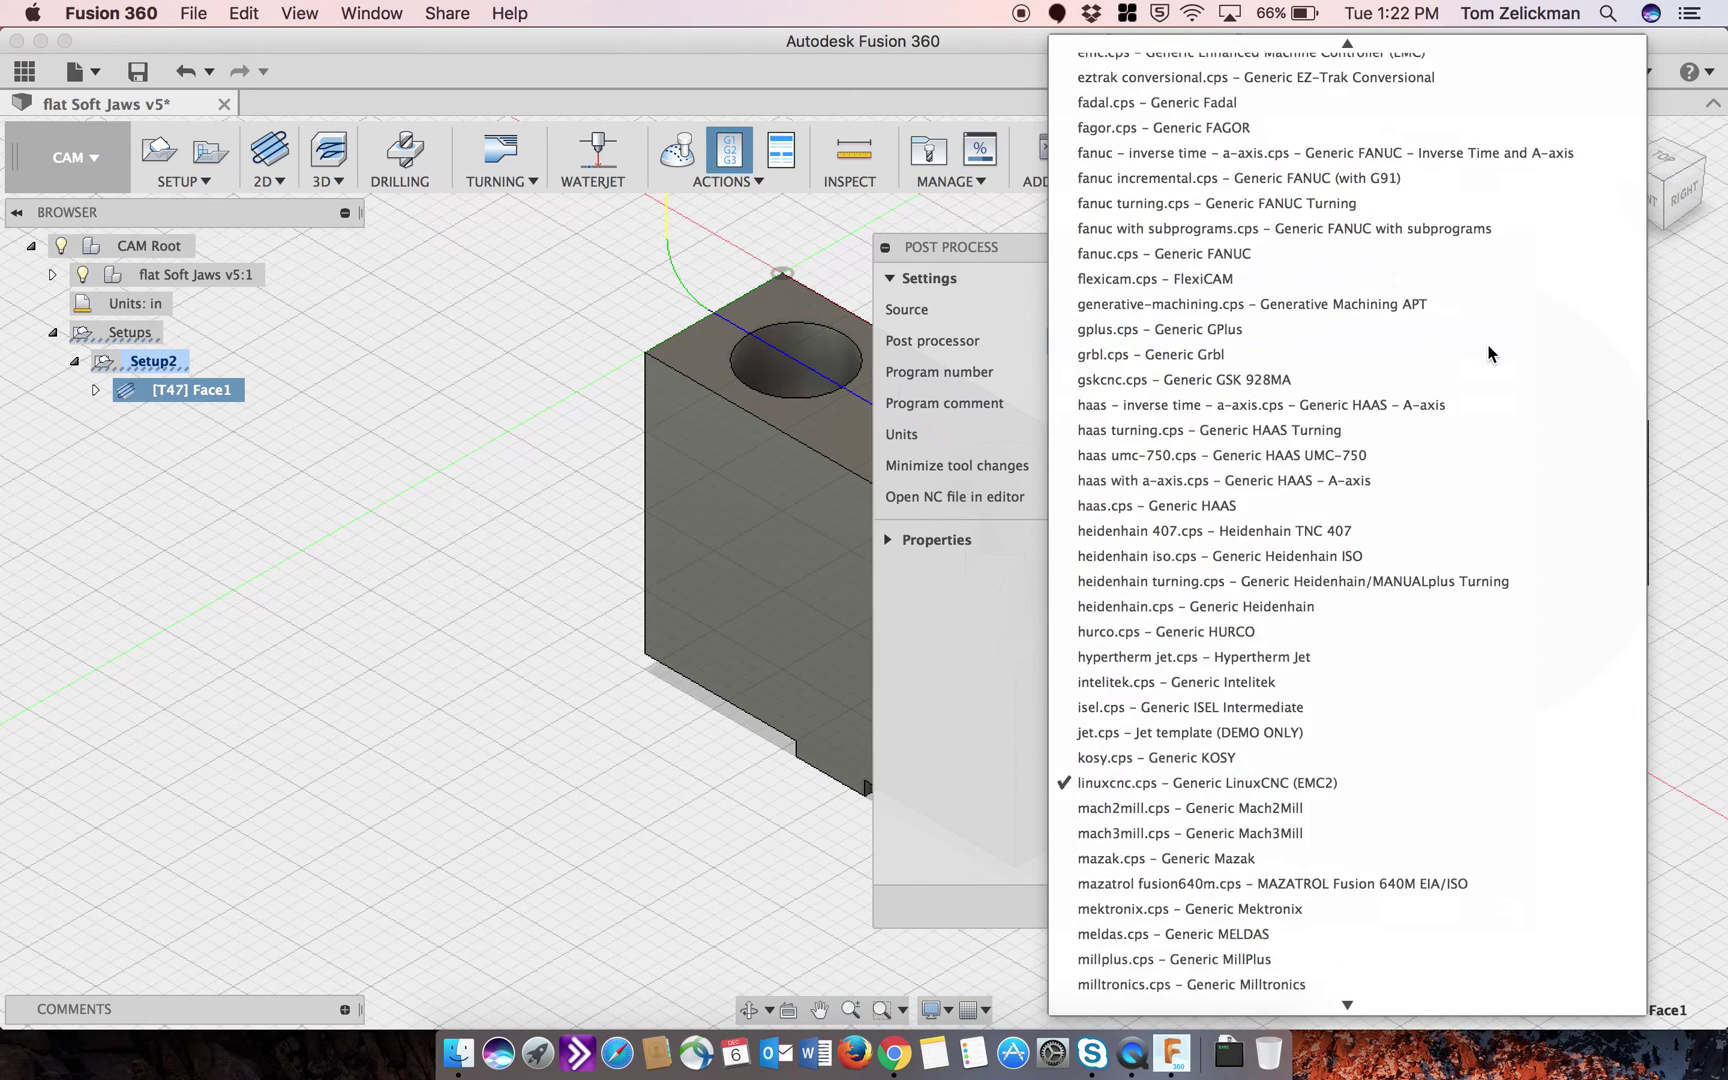
{"action": "scroll", "coordinate": [1489, 352], "scroll_direction": "up", "scroll_amount": 15}
{"action": "left_click", "coordinate": [995, 296]}
Step: Set the post source to My Cloud Posts and select the tormach.cps - Generic Tormach PathPilot post processor
{"action": "left_click", "coordinate": [1165, 311]}
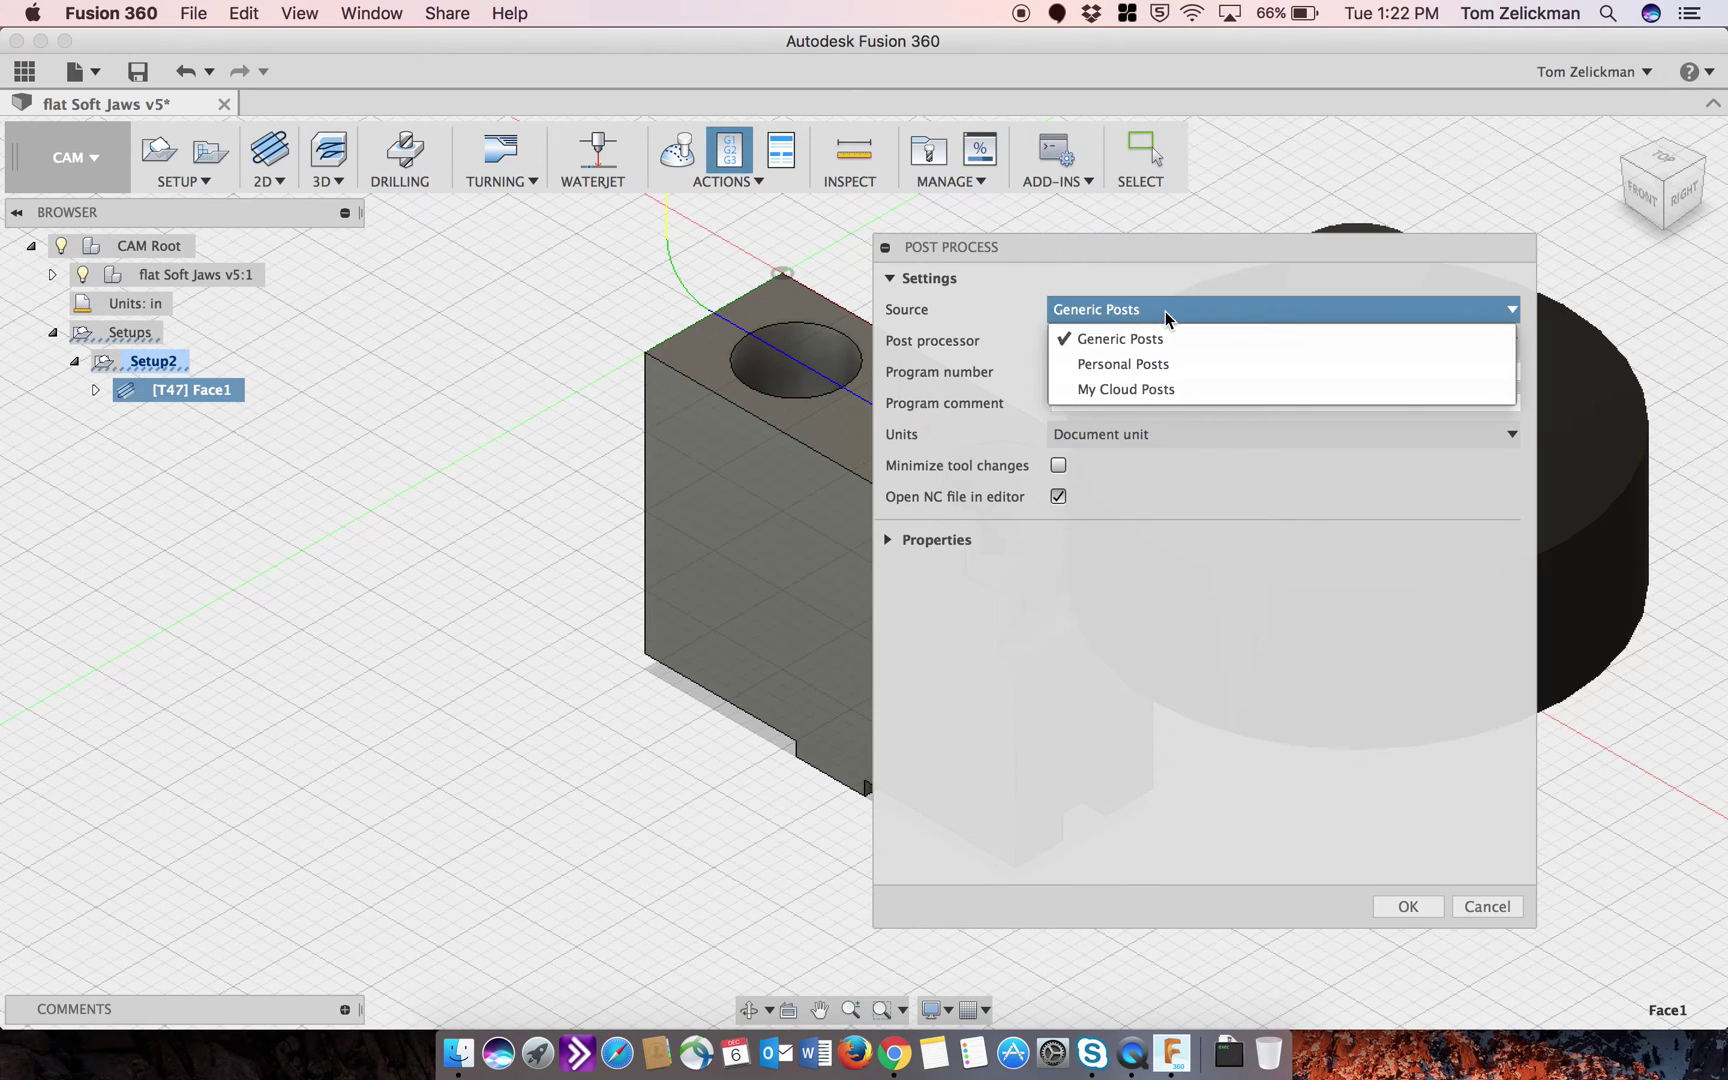
{"action": "left_click", "coordinate": [1166, 392]}
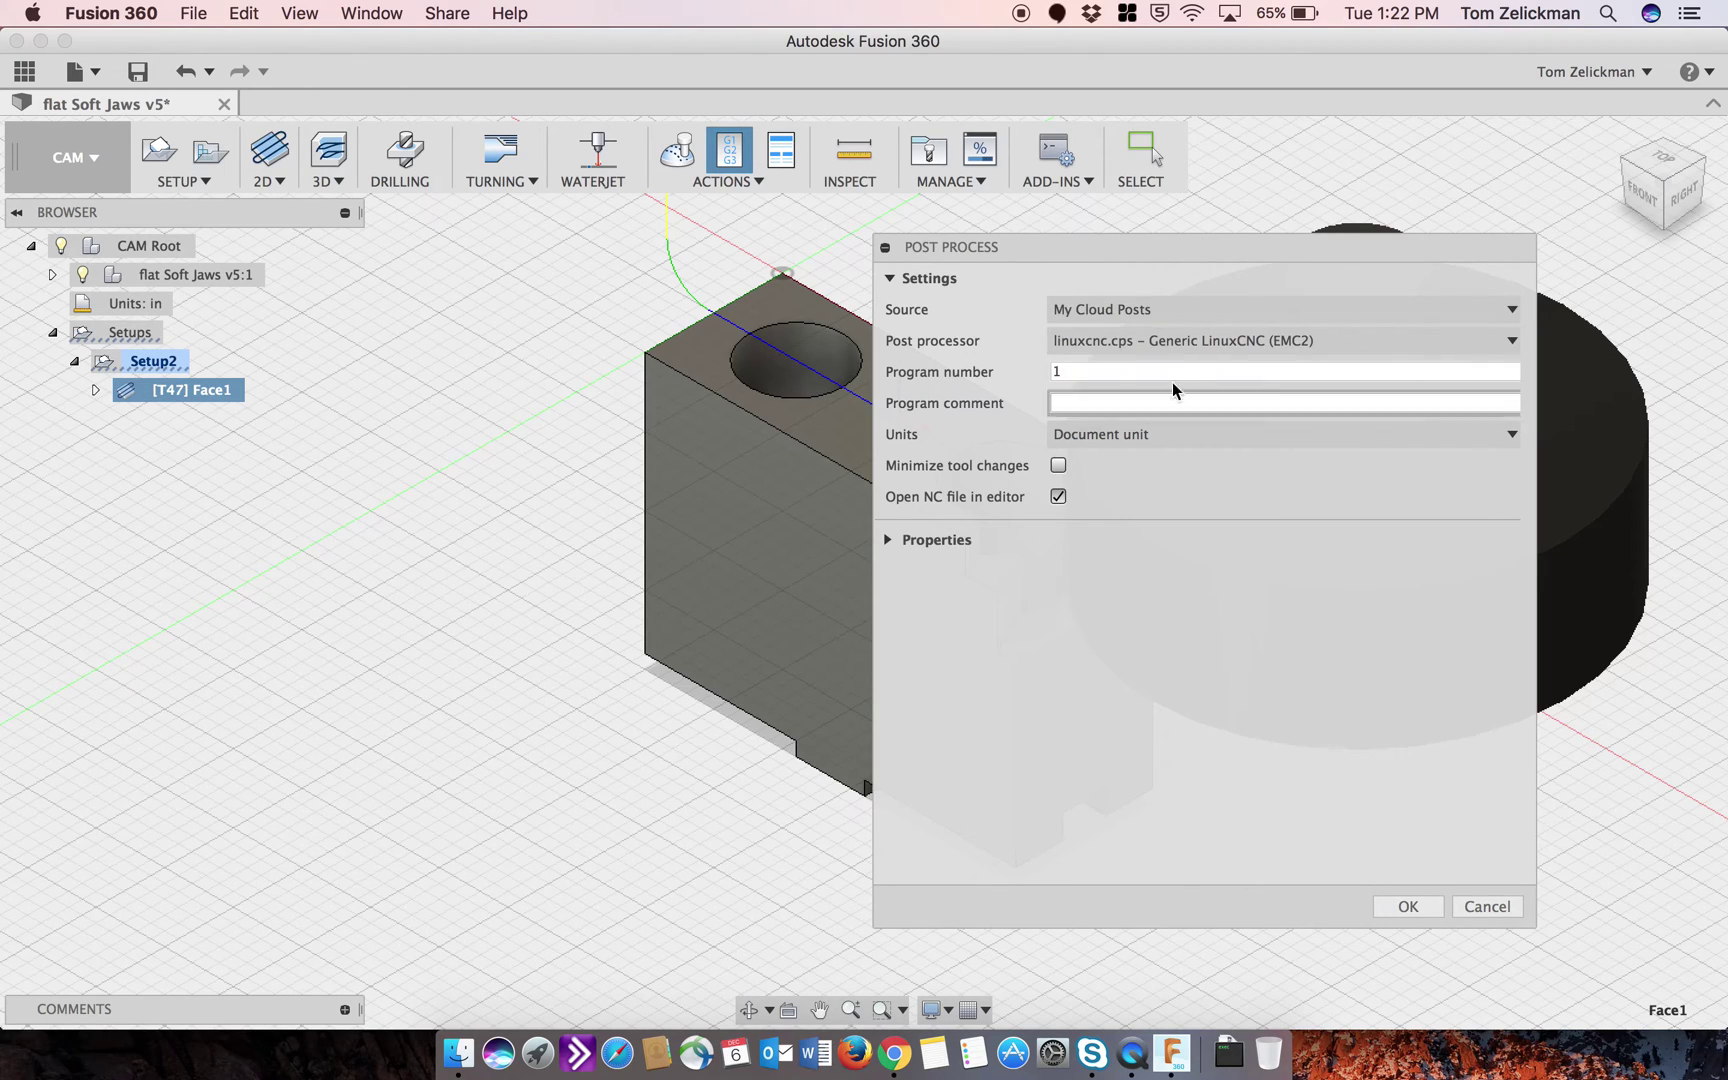
{"action": "left_click", "coordinate": [1312, 344]}
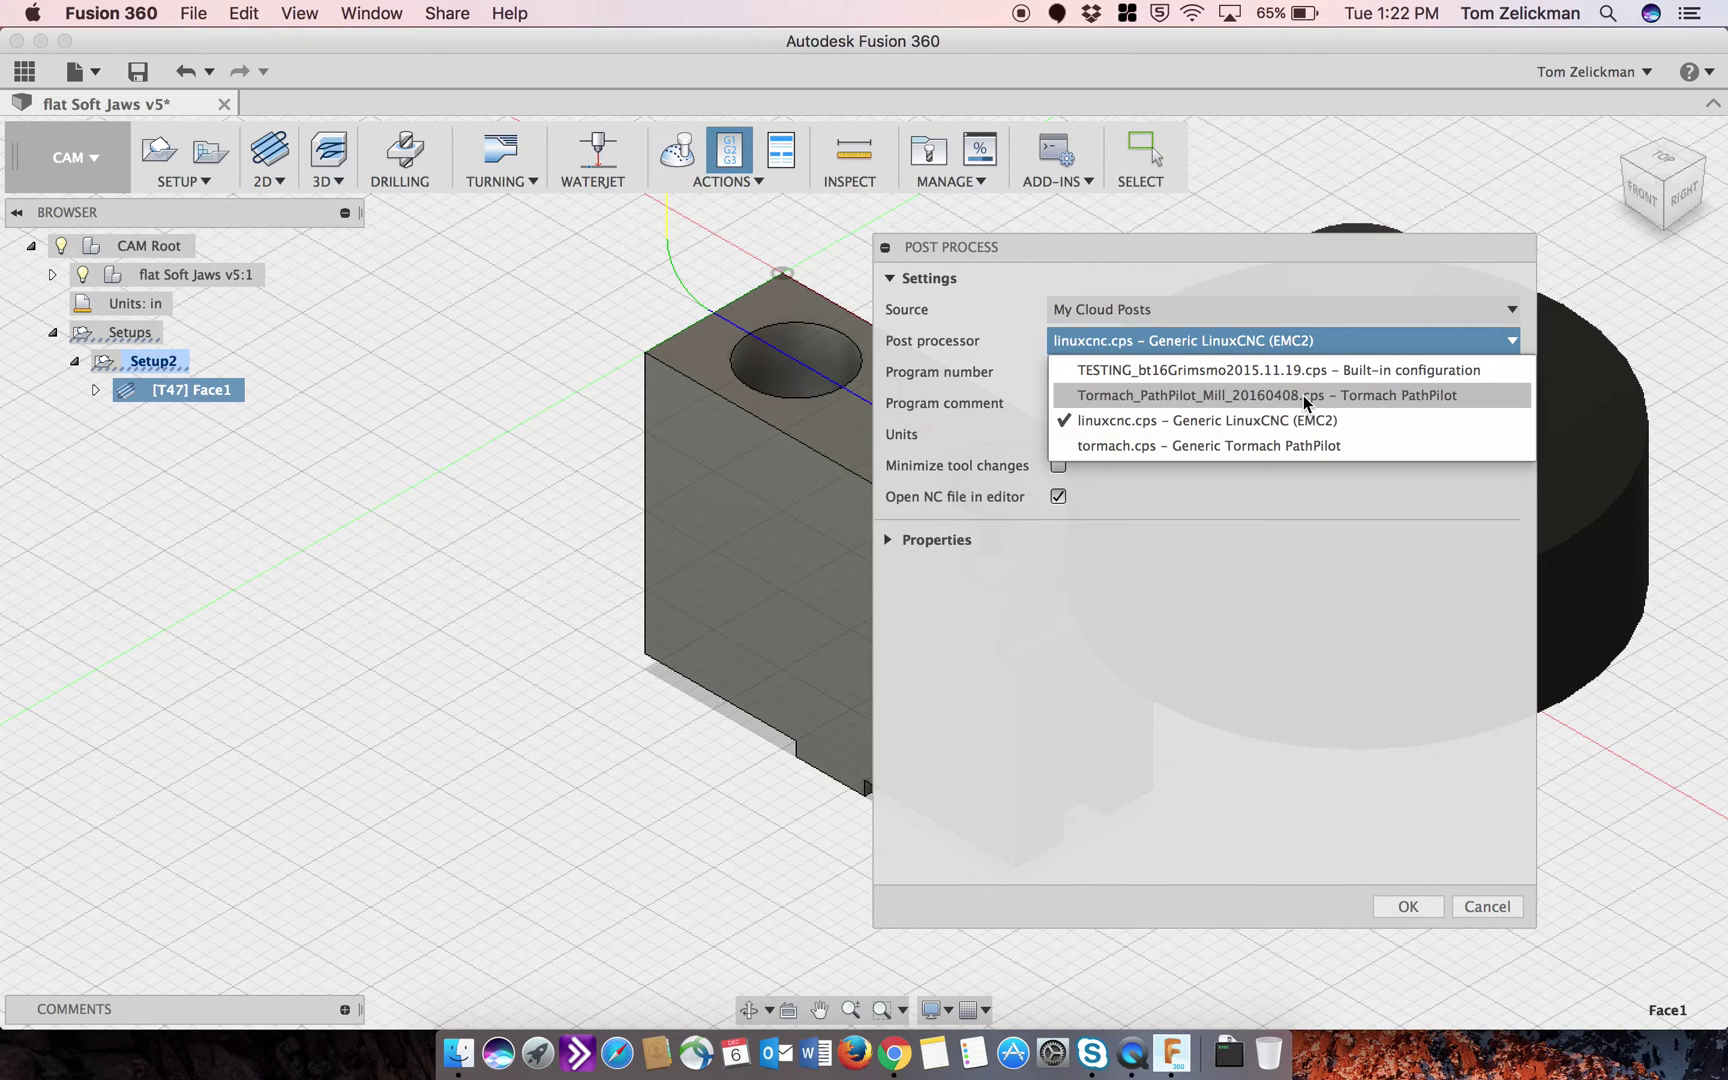
{"action": "left_click", "coordinate": [1256, 456]}
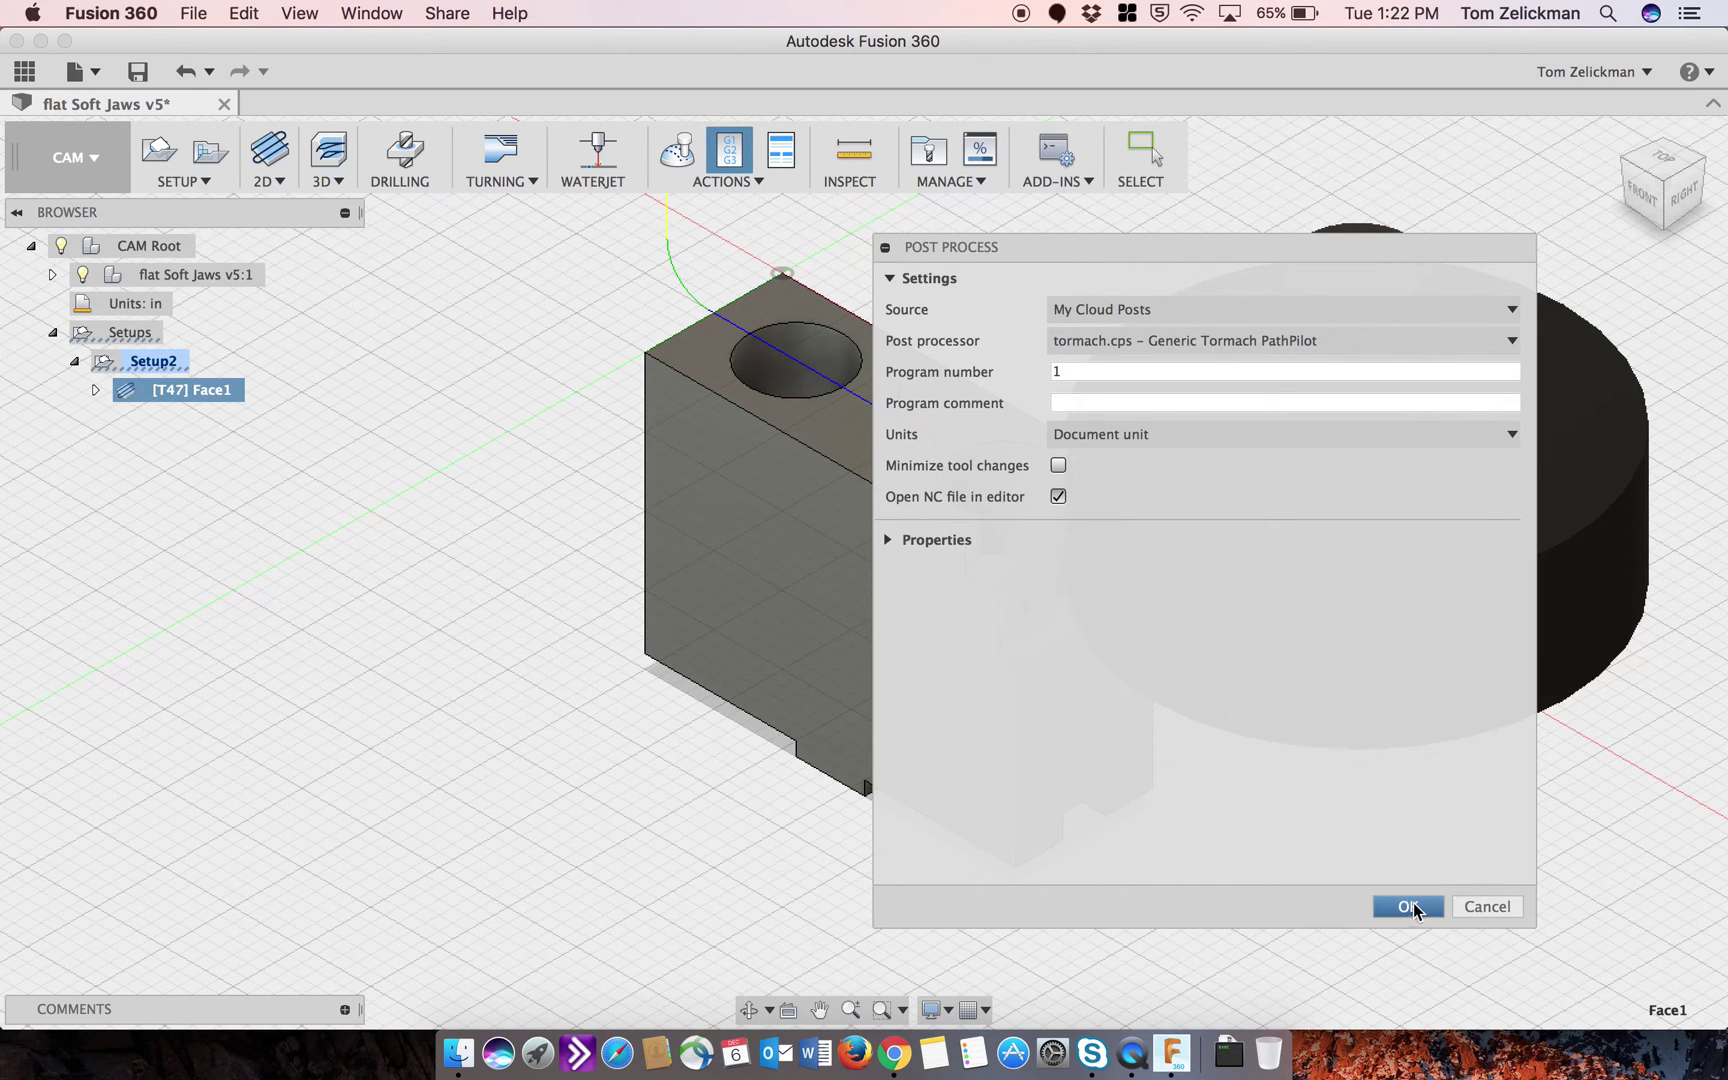
Step: Expand the post properties and review the built-in and Tormach-specific options
{"action": "left_click", "coordinate": [889, 540]}
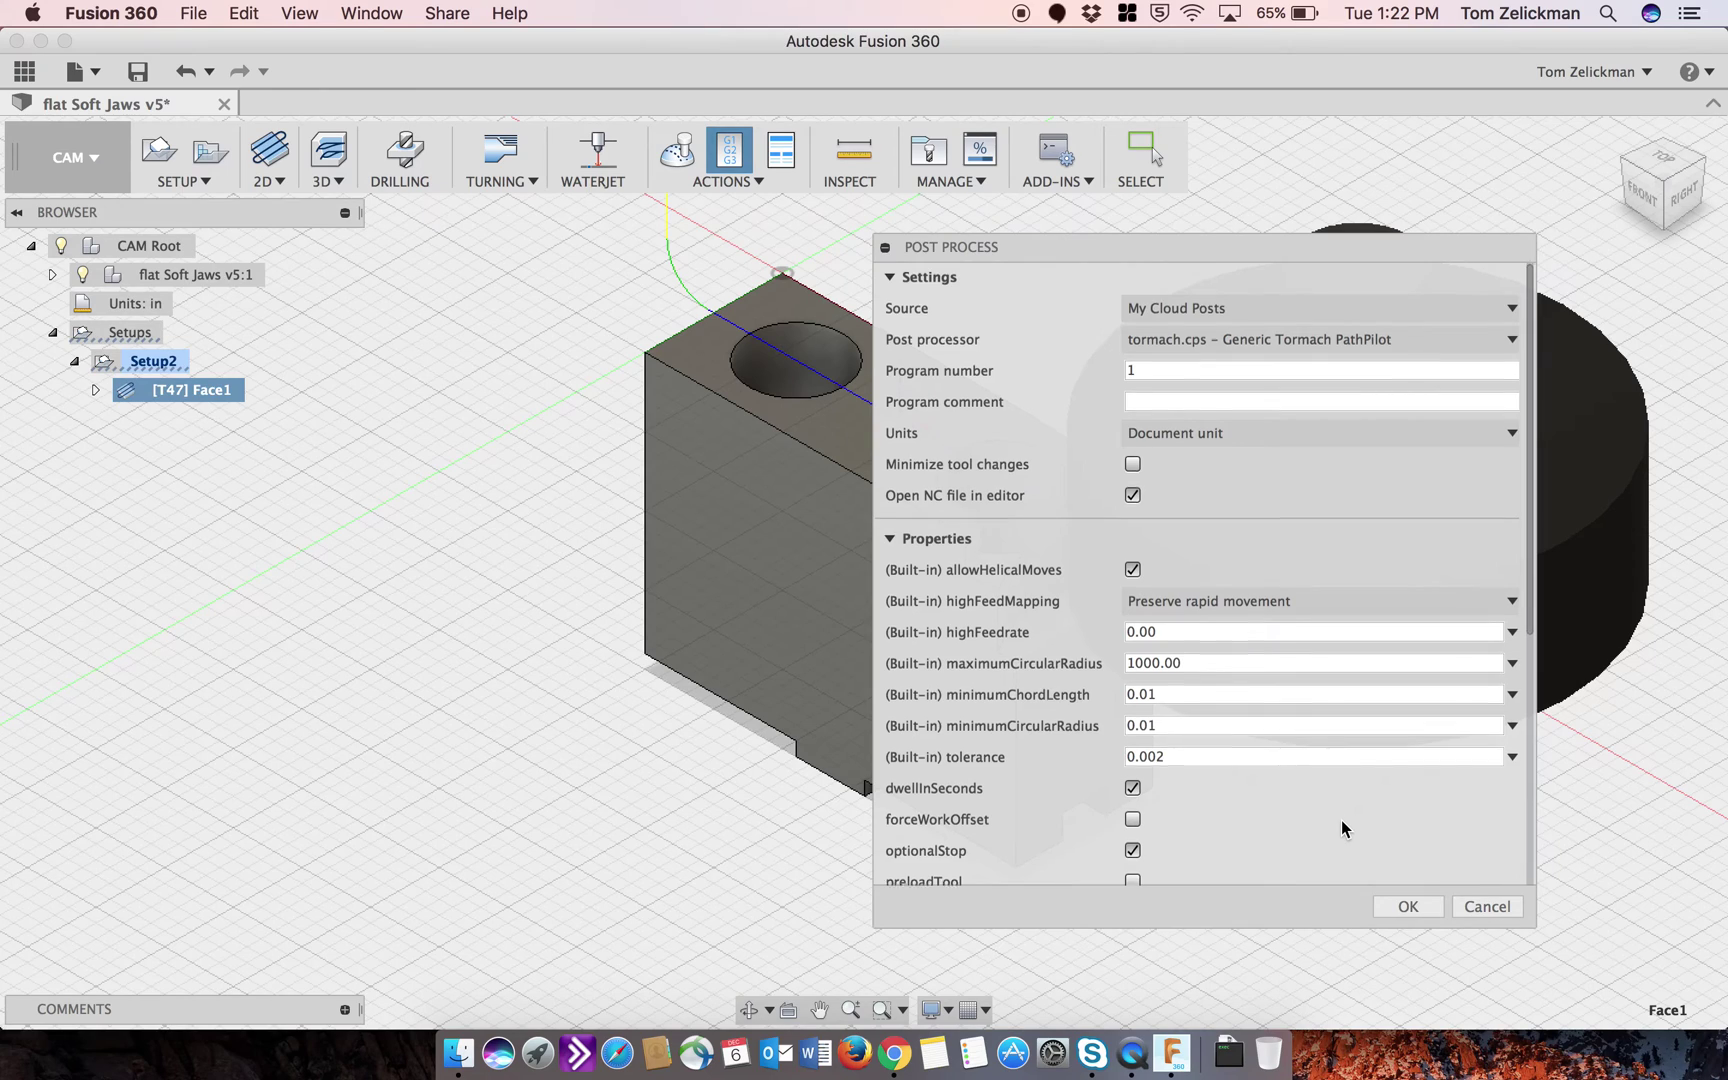
{"action": "scroll", "coordinate": [1341, 828], "scroll_direction": "down", "scroll_amount": 3}
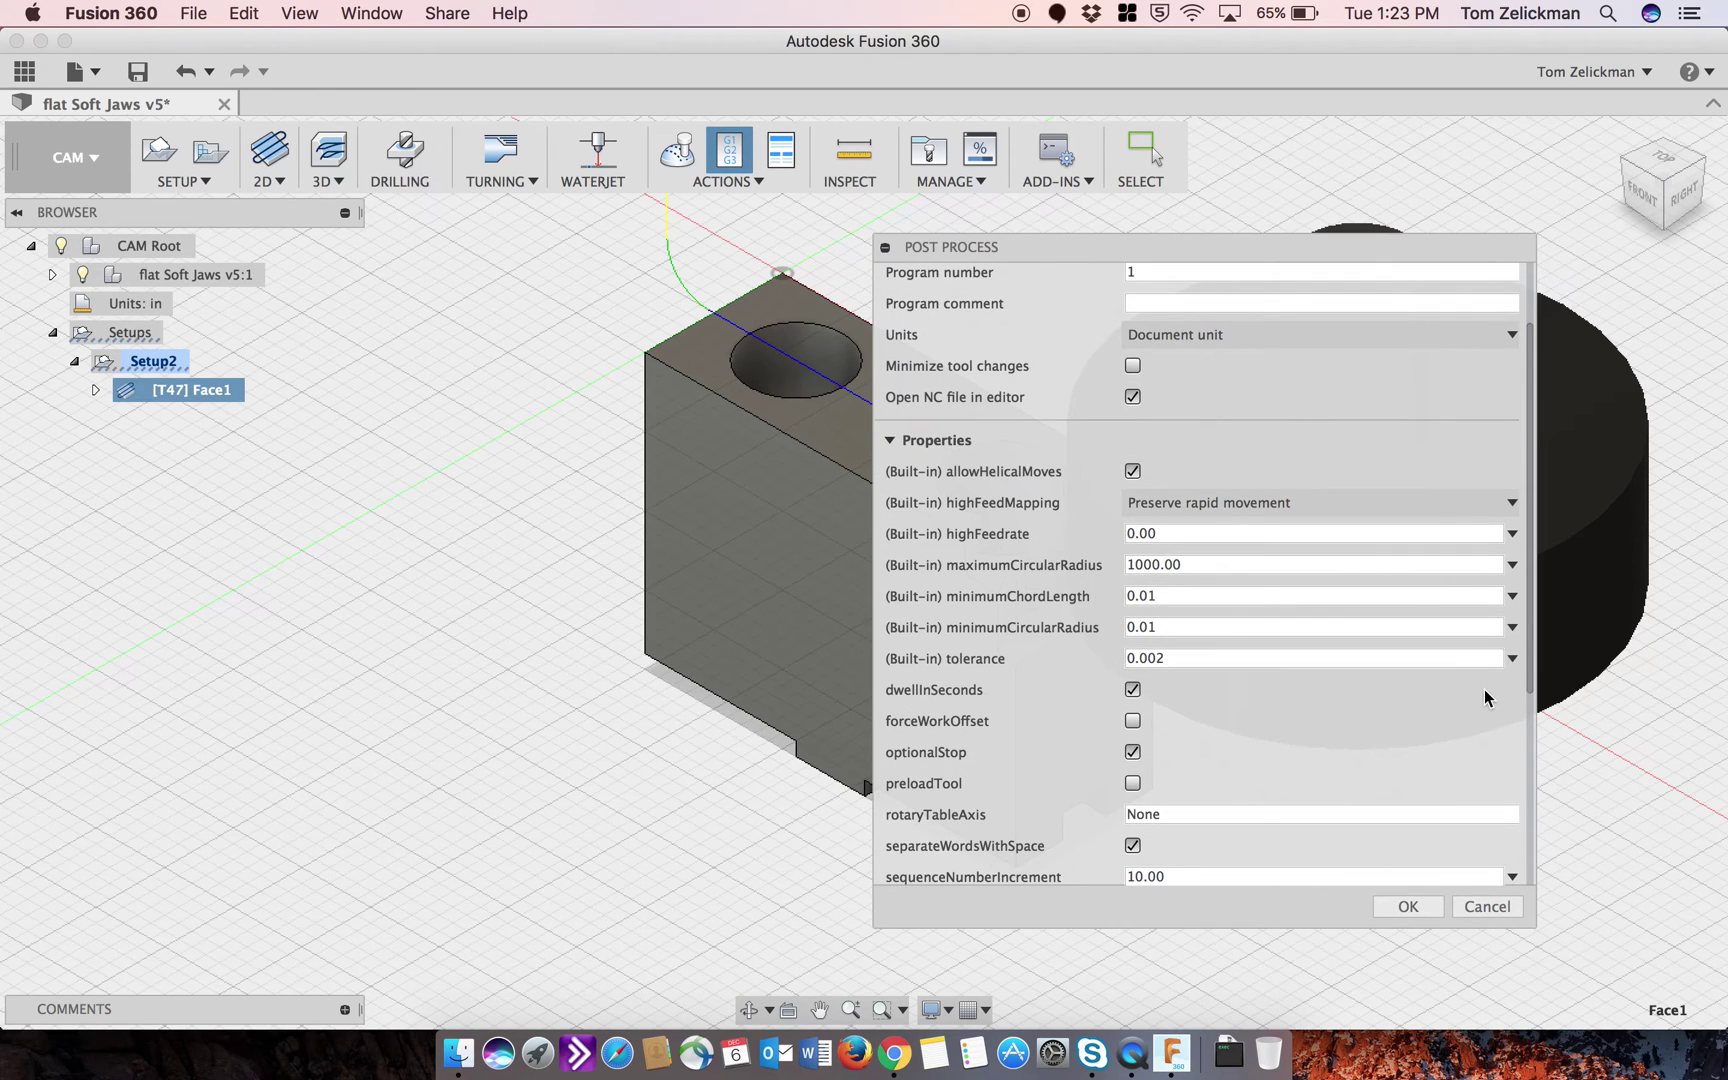
{"action": "scroll", "coordinate": [1484, 688], "scroll_direction": "down", "scroll_amount": 3}
{"action": "scroll", "coordinate": [1507, 578], "scroll_direction": "down", "scroll_amount": 3}
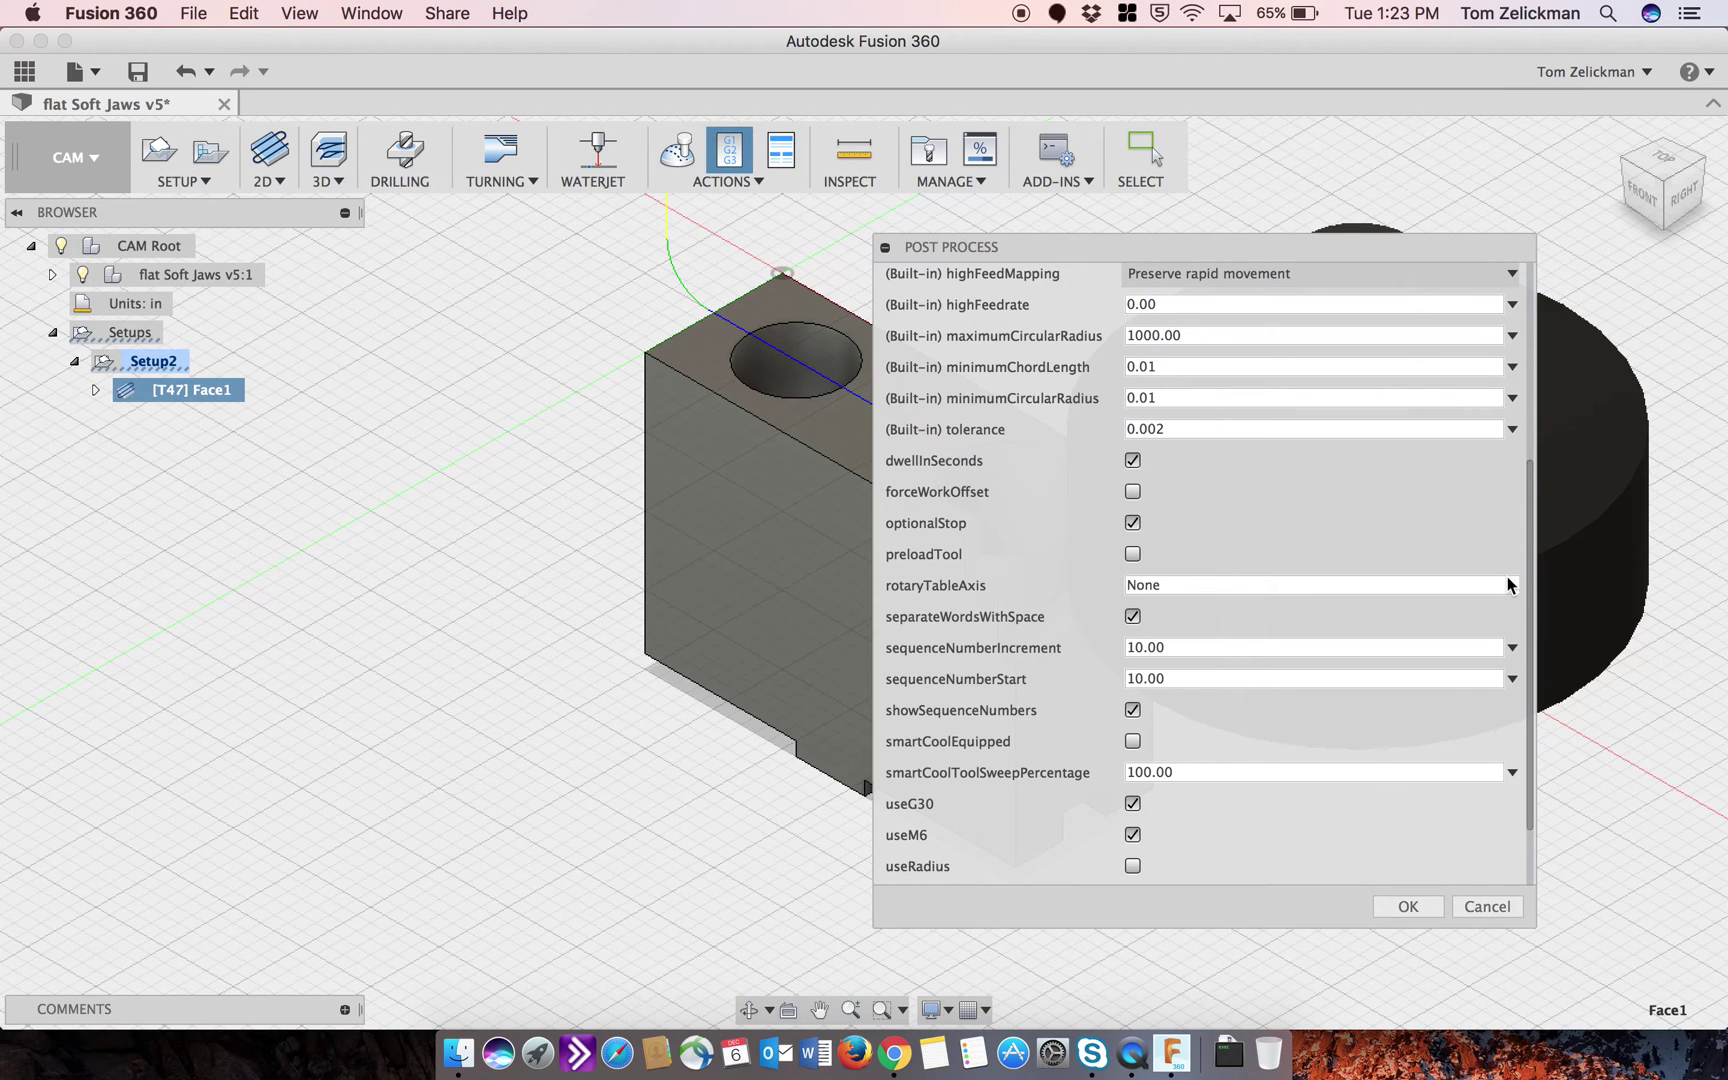
{"action": "scroll", "coordinate": [1490, 545], "scroll_direction": "up", "scroll_amount": 3}
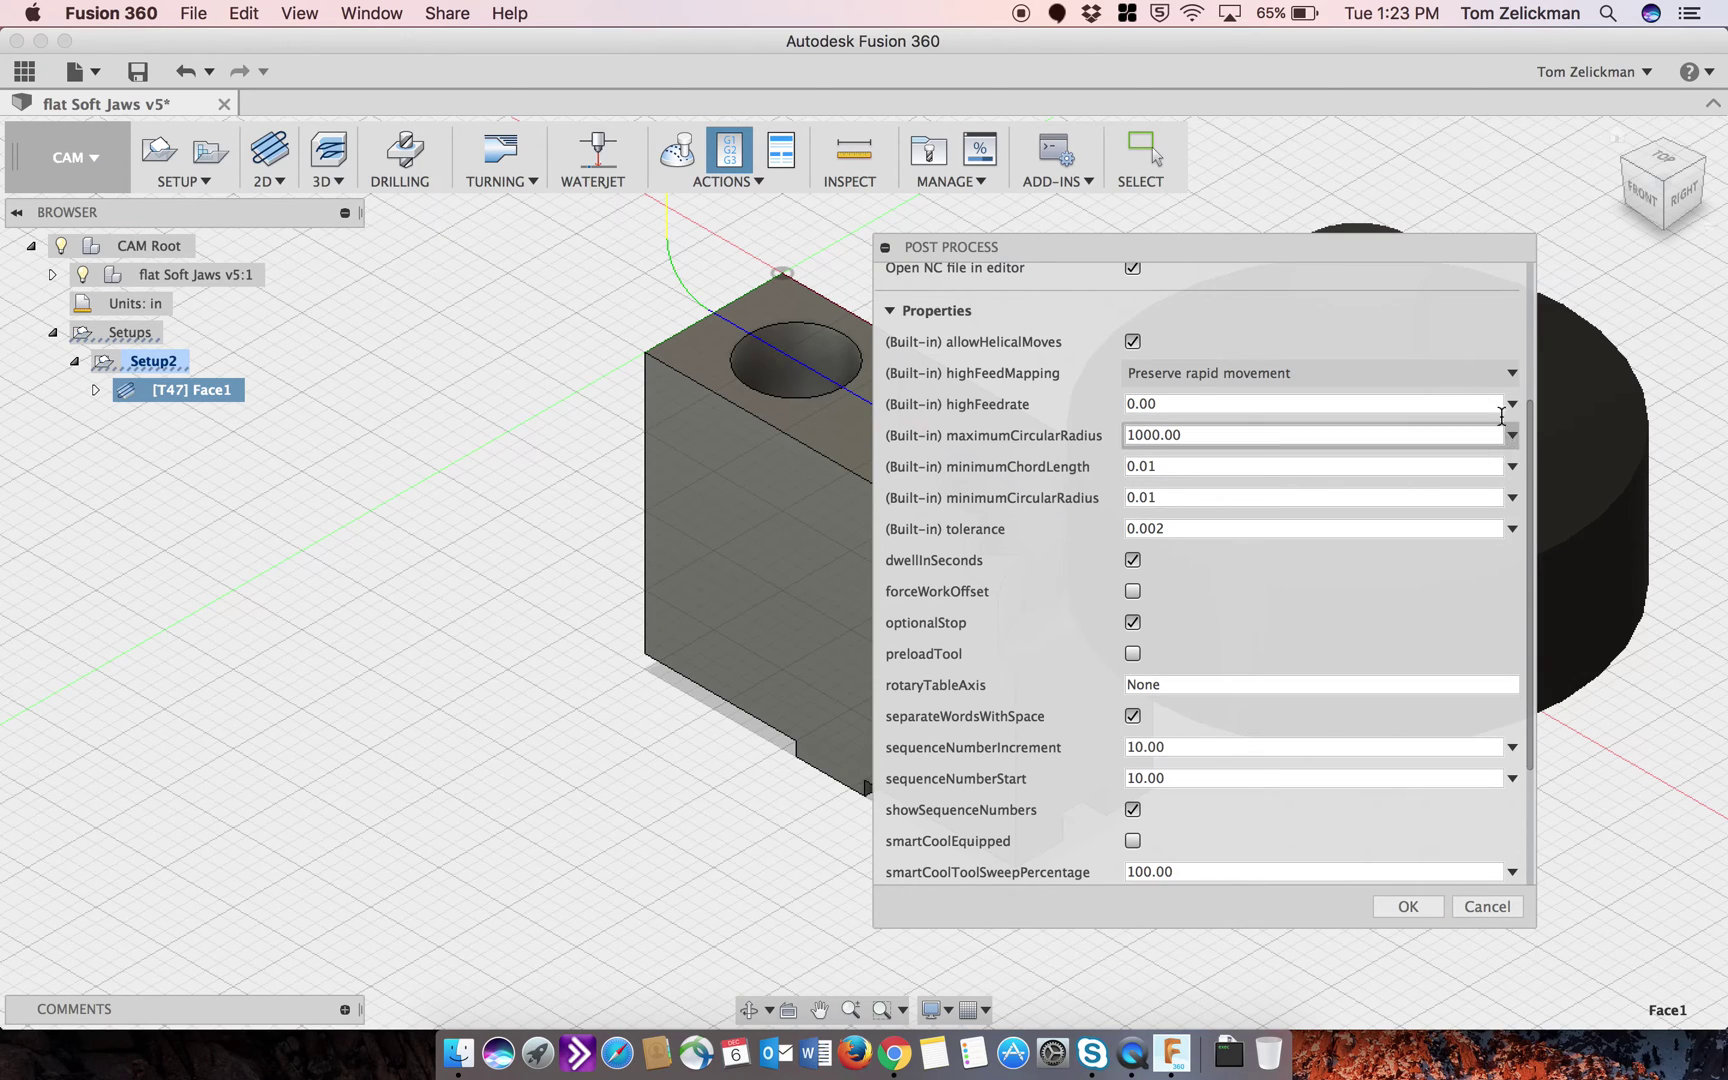
{"action": "scroll", "coordinate": [1500, 362], "scroll_direction": "up", "scroll_amount": 5}
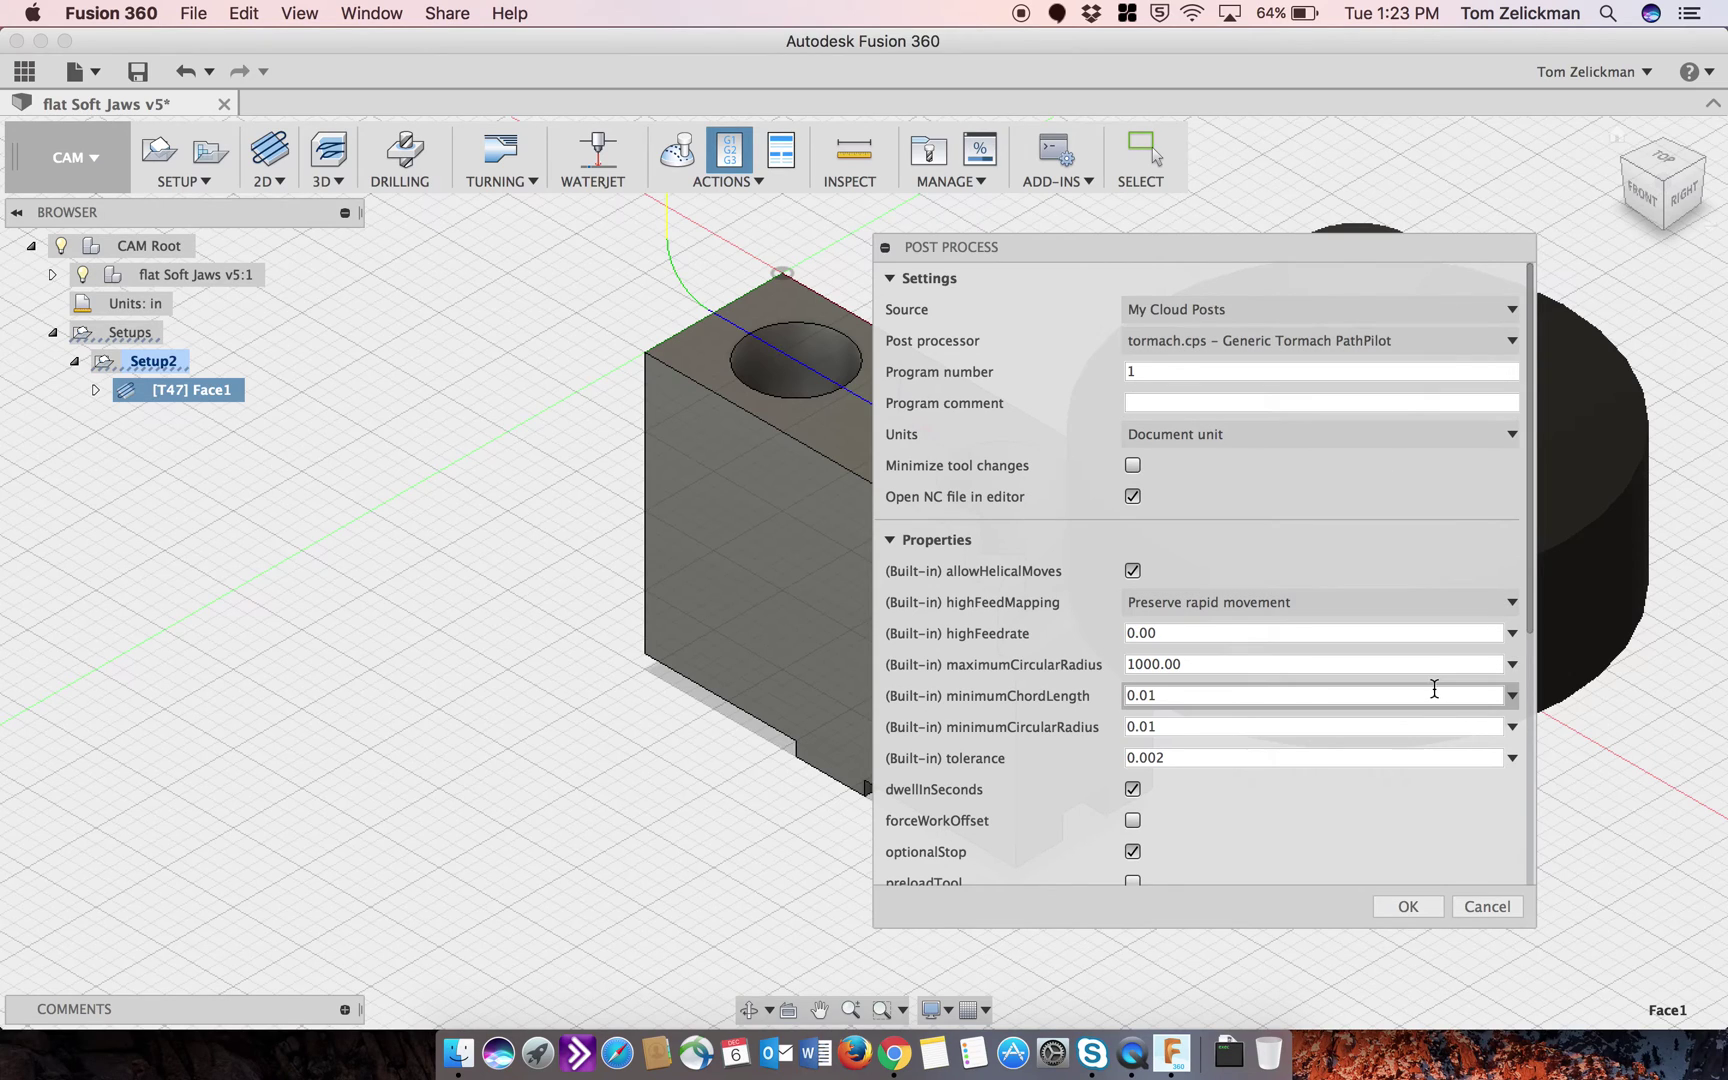
Step: Accept the post settings and choose the GCode folder under Inspiration Metalworks in Dropbox as the save location, with file extensions shown
{"action": "left_click", "coordinate": [1407, 906]}
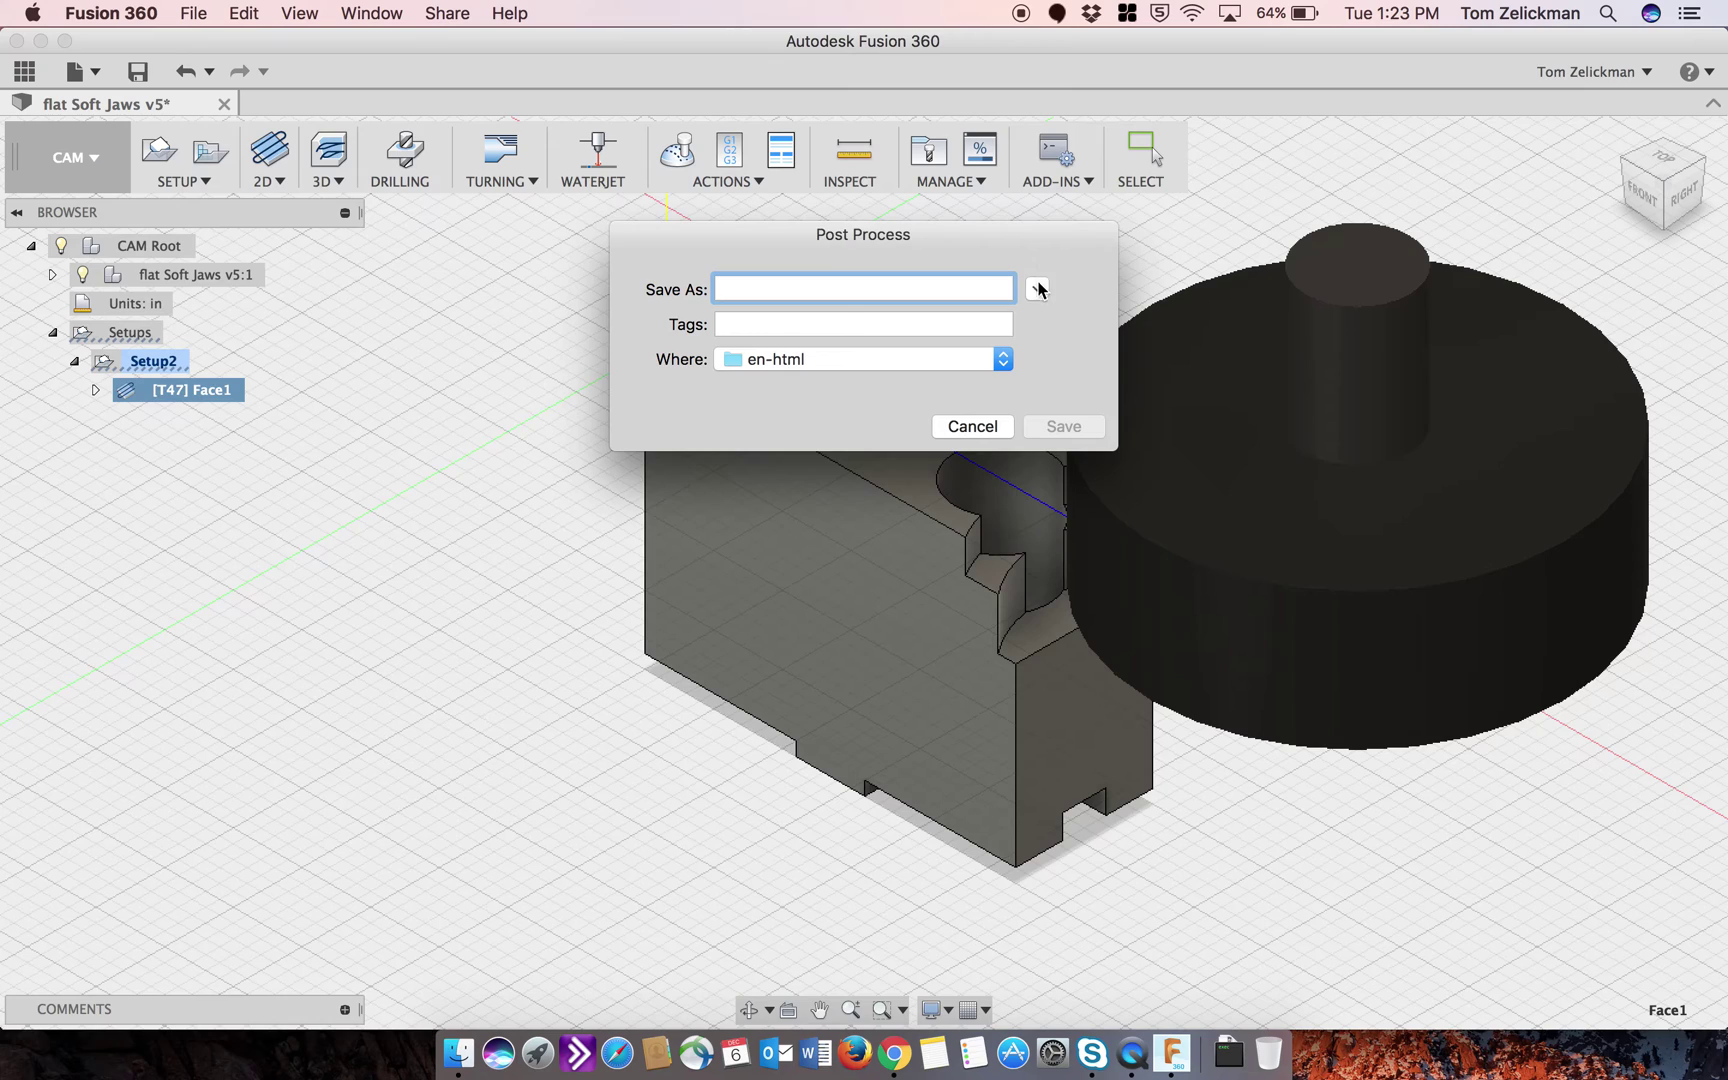
{"action": "left_click", "coordinate": [1037, 289]}
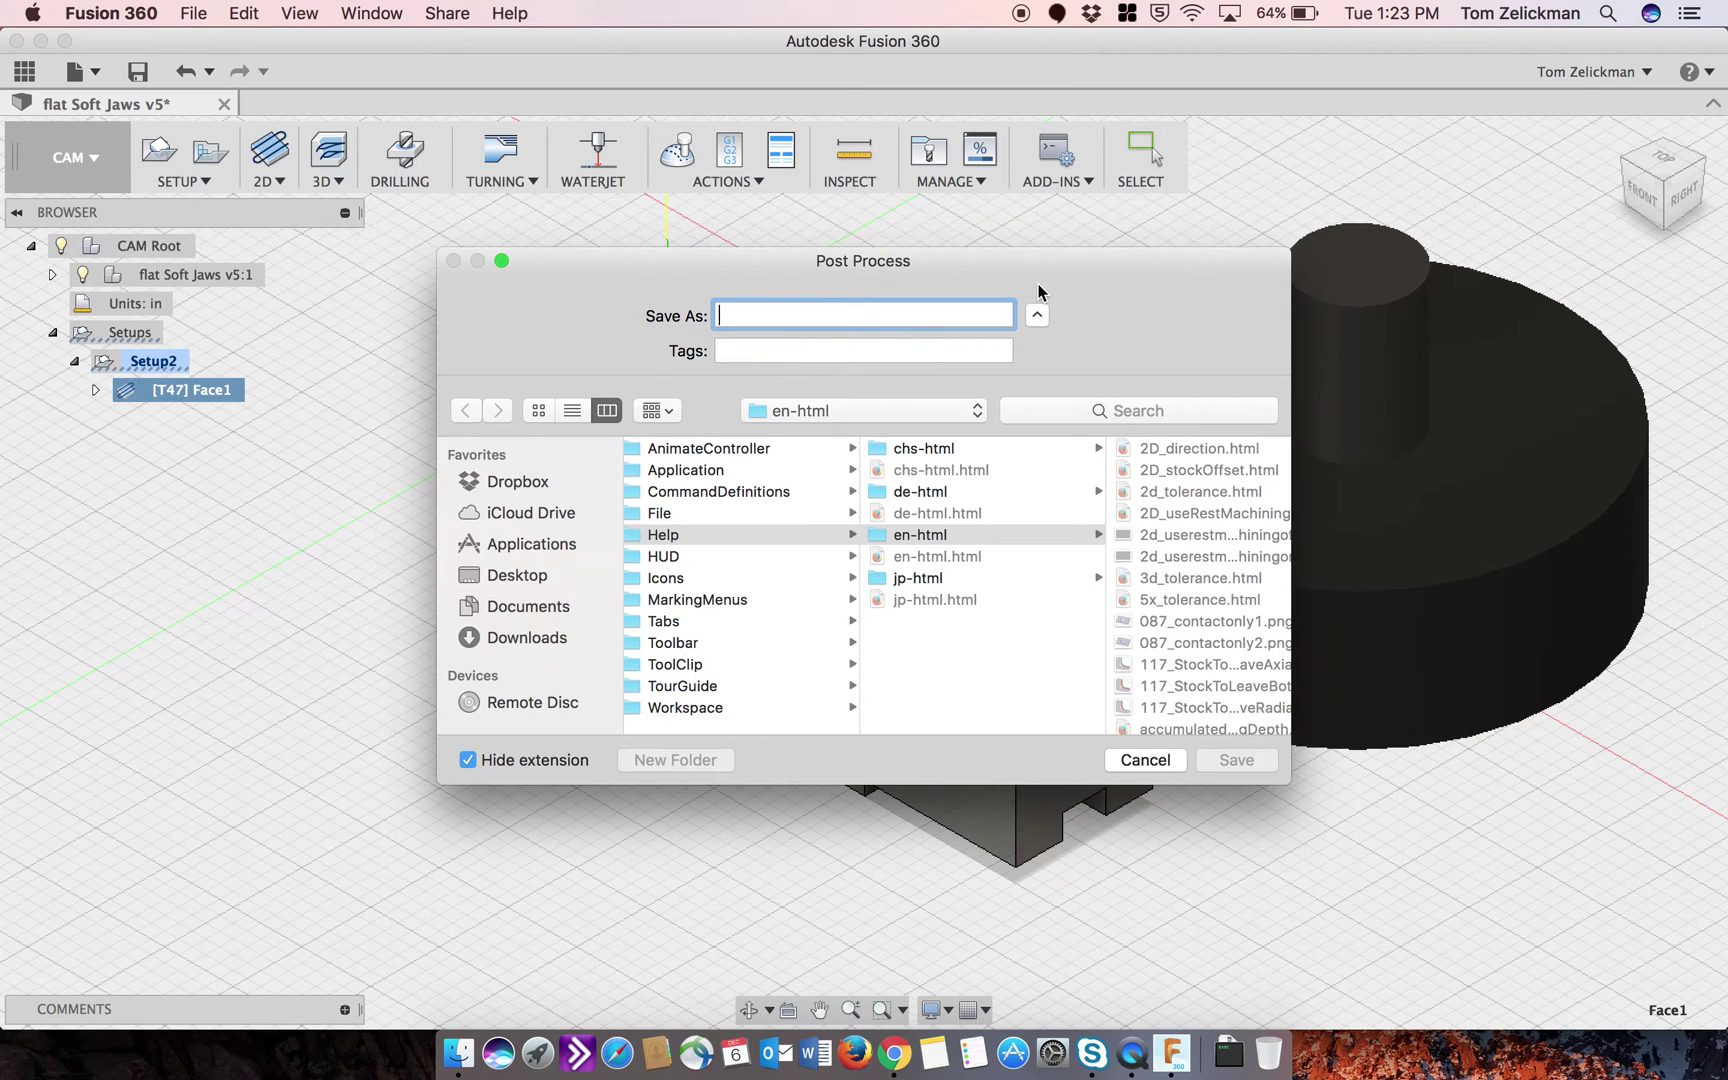
{"action": "left_click", "coordinate": [524, 486]}
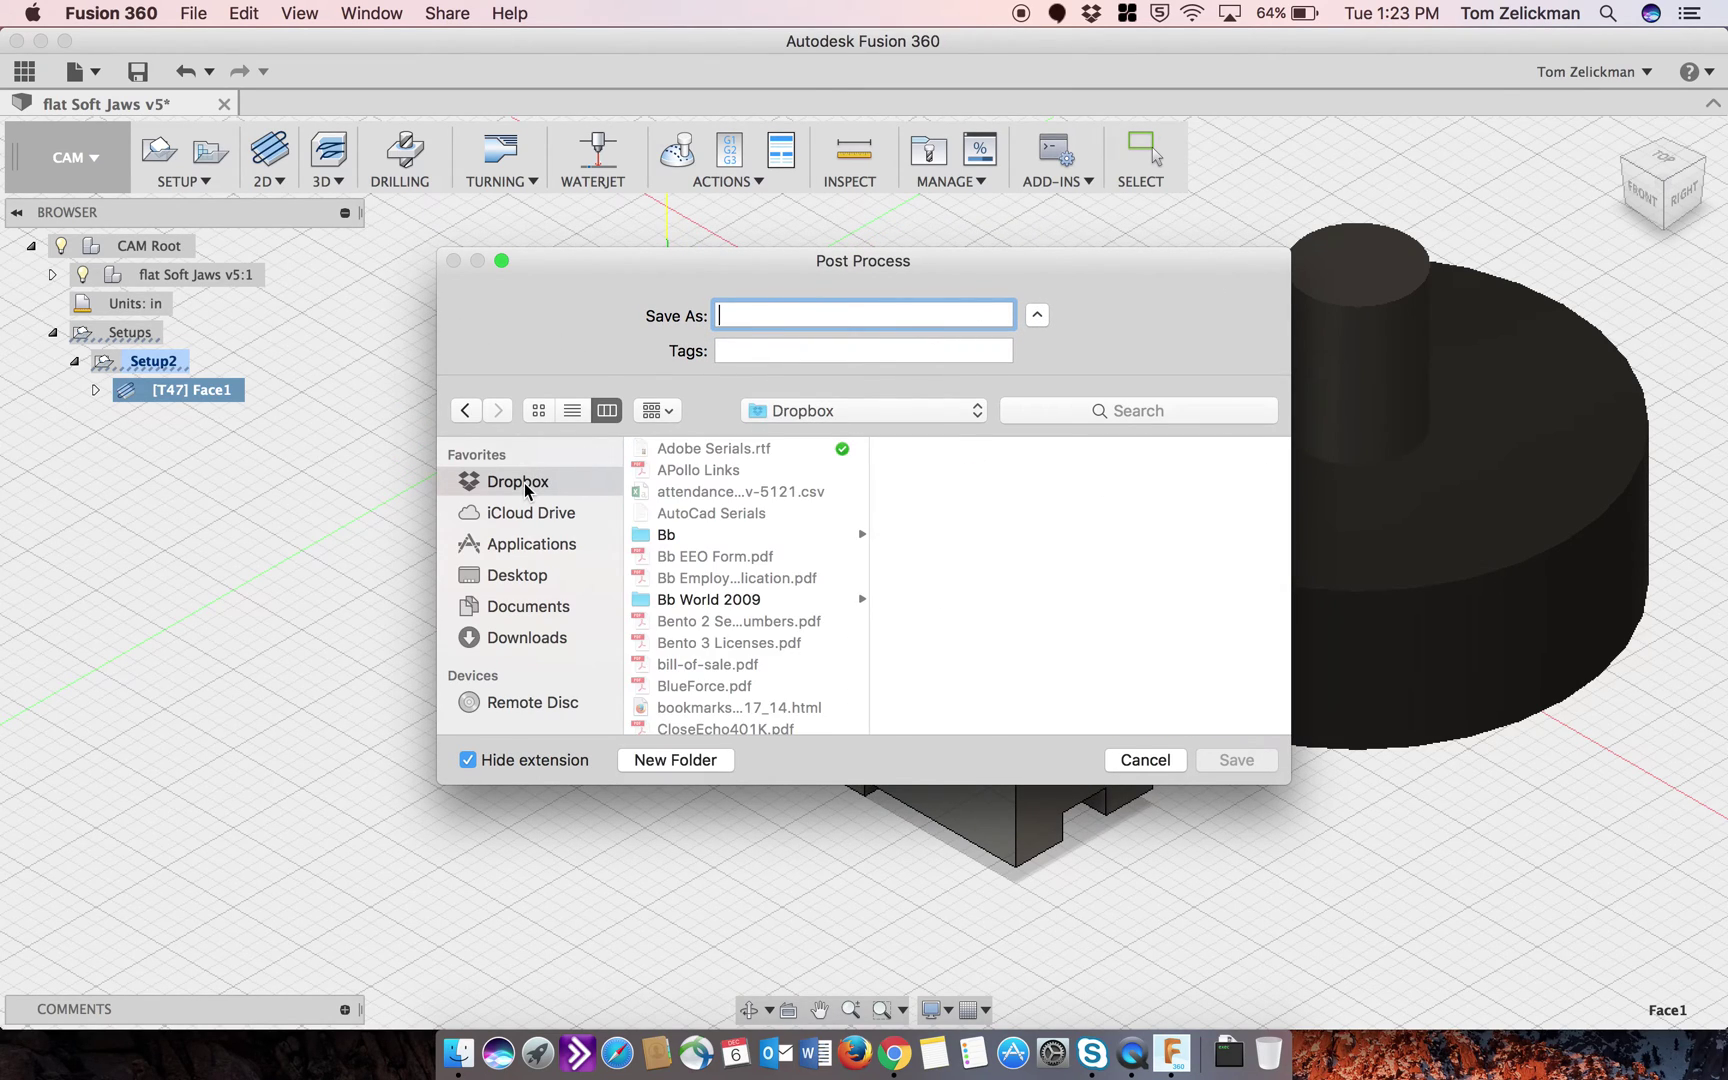
{"action": "scroll", "coordinate": [700, 600], "scroll_direction": "down", "scroll_amount": 5}
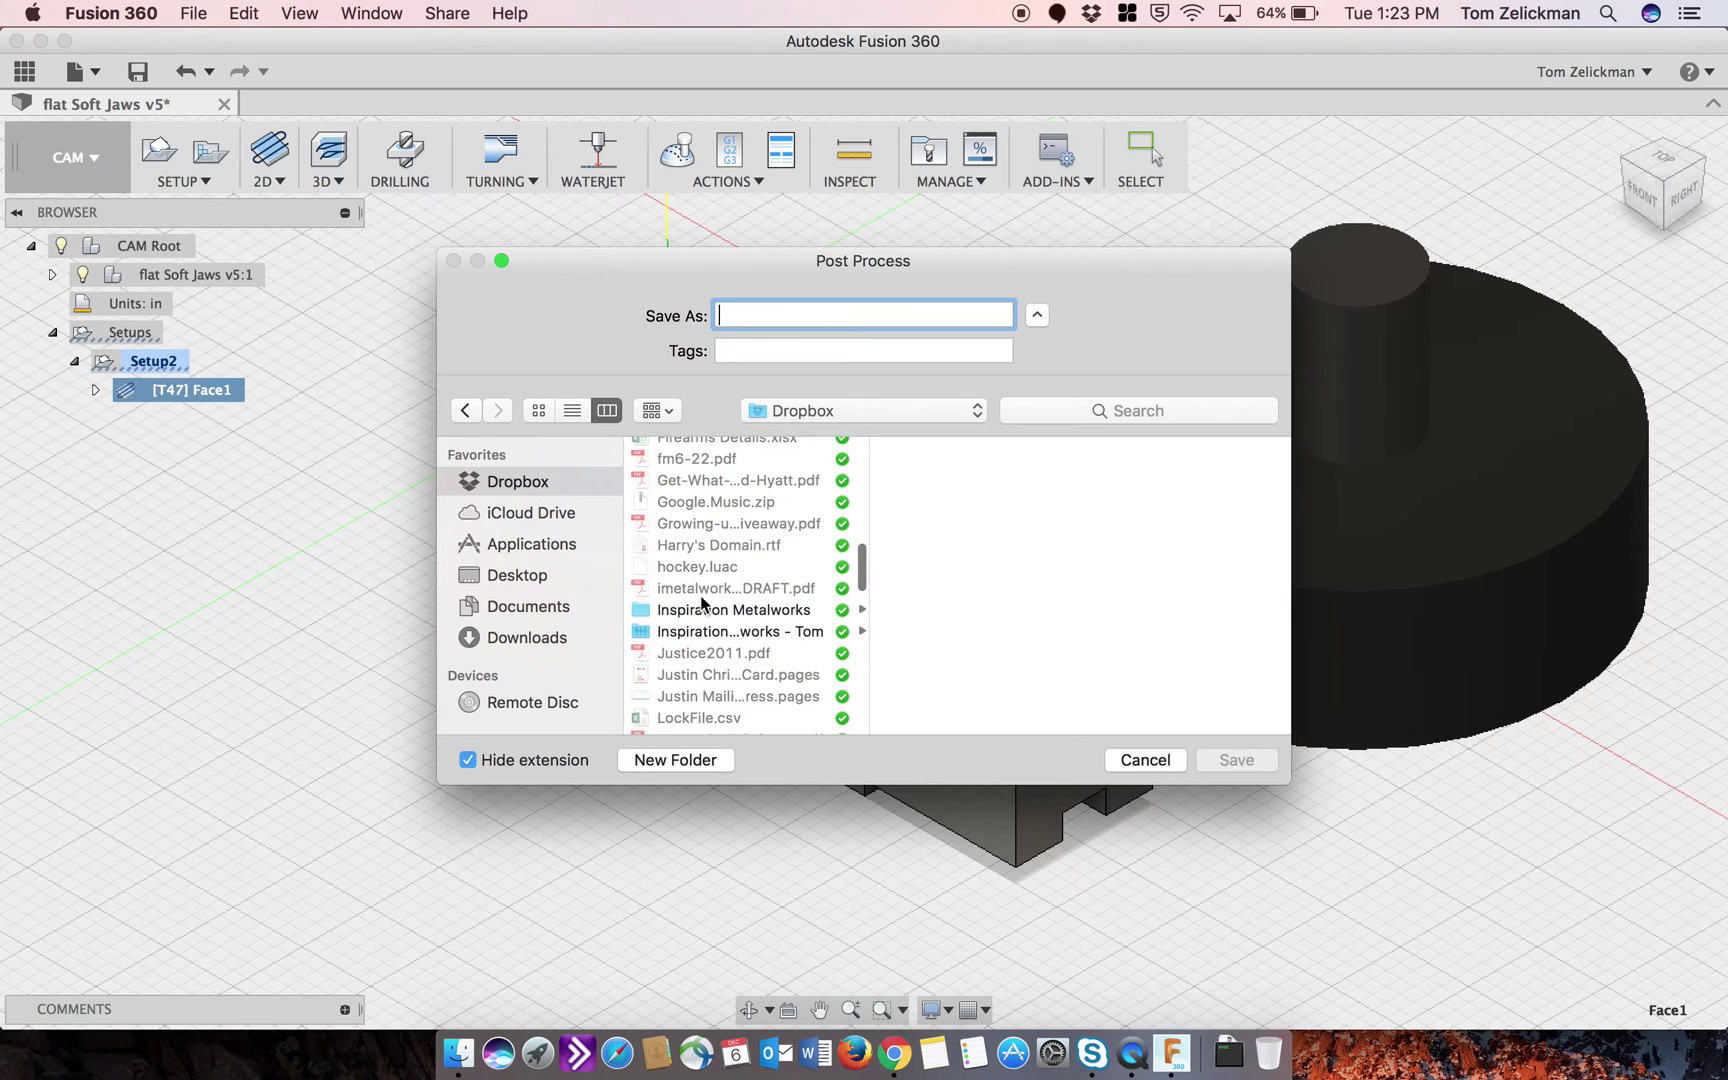
{"action": "left_click", "coordinate": [728, 610]}
{"action": "scroll", "coordinate": [937, 607], "scroll_direction": "down", "scroll_amount": 5}
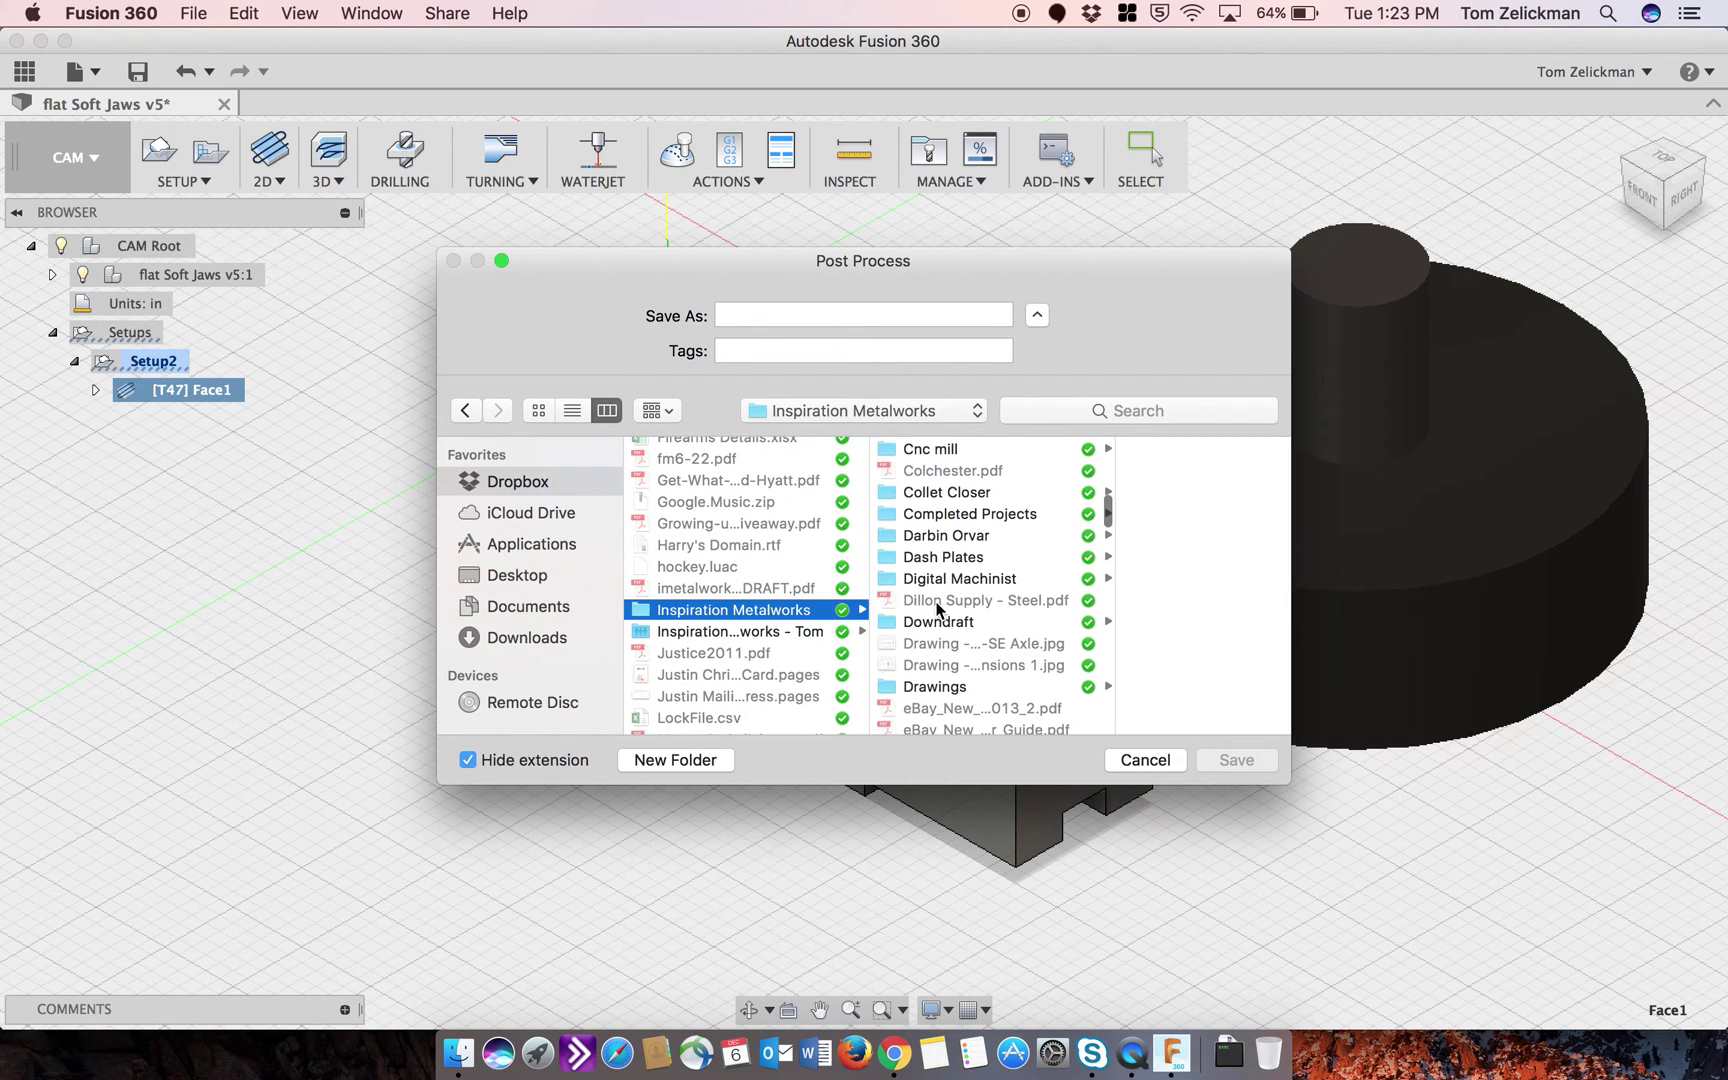
{"action": "scroll", "coordinate": [937, 600], "scroll_direction": "down", "scroll_amount": 5}
{"action": "left_click", "coordinate": [925, 571]}
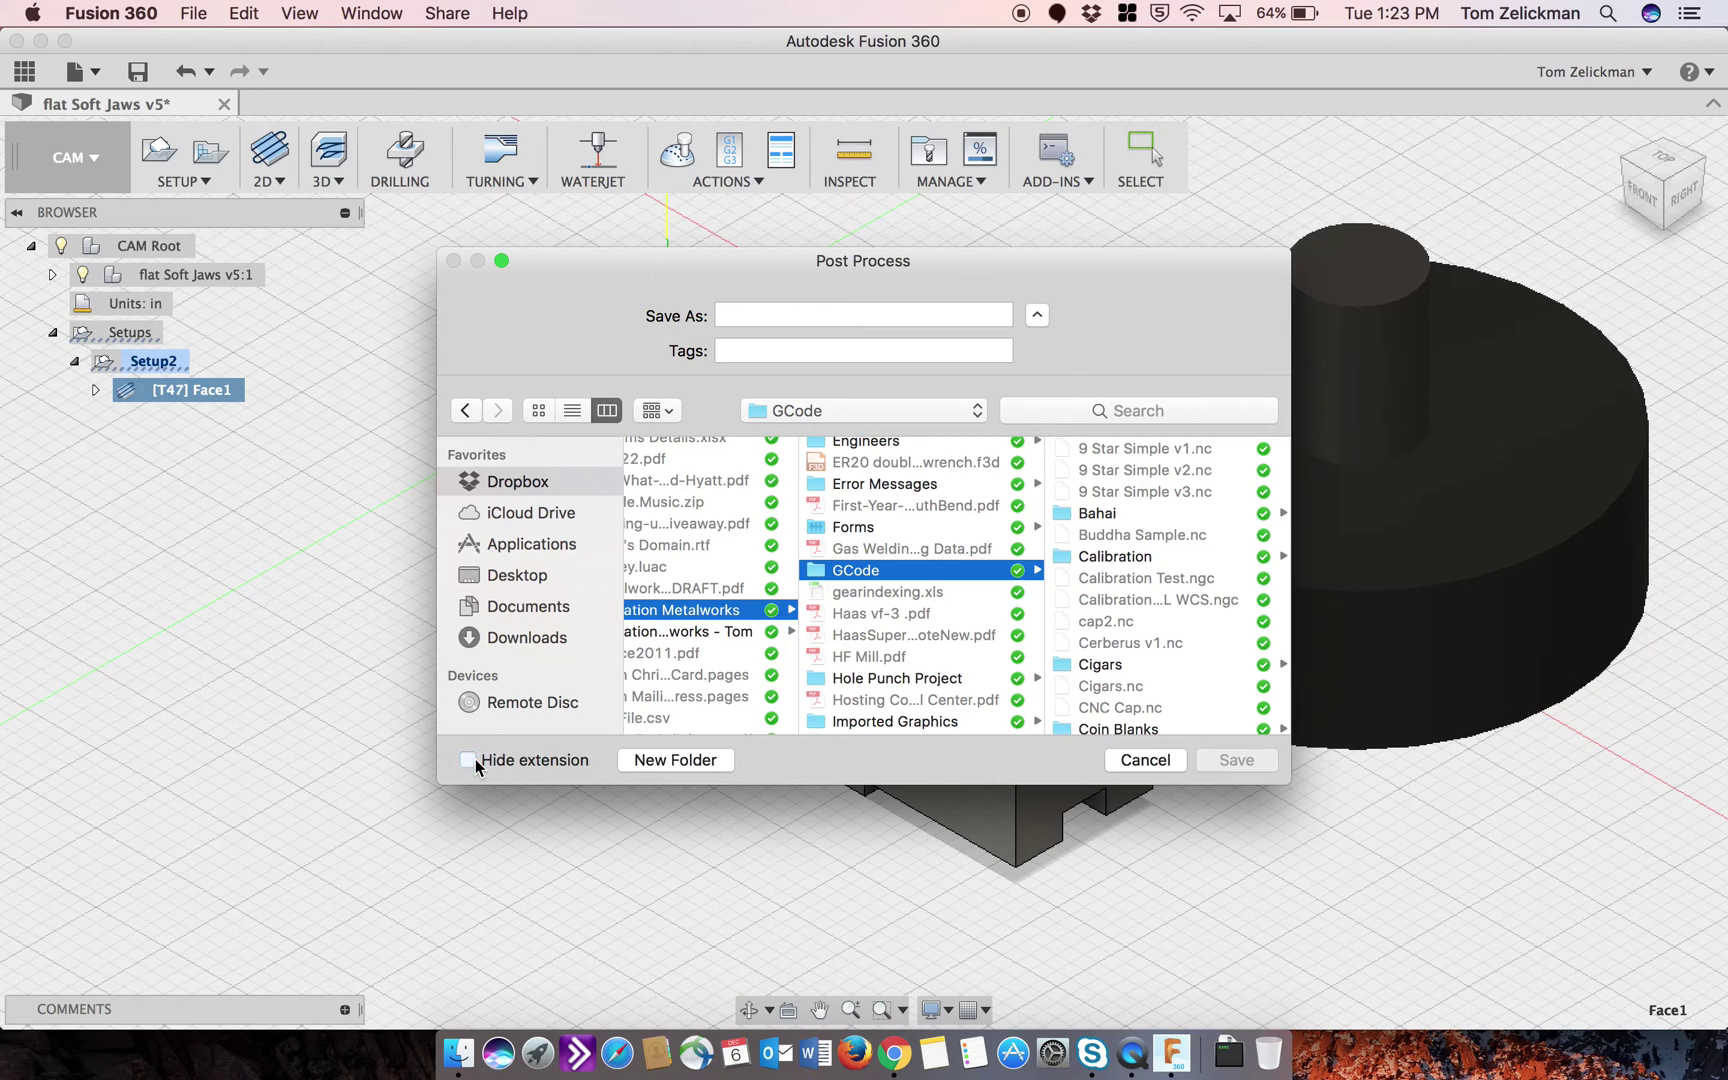
Step: Create a folder named Testing inside GCode and save the posted NC file there as FakeTest
{"action": "left_click", "coordinate": [687, 760]}
{"action": "type", "text": "Testing"}
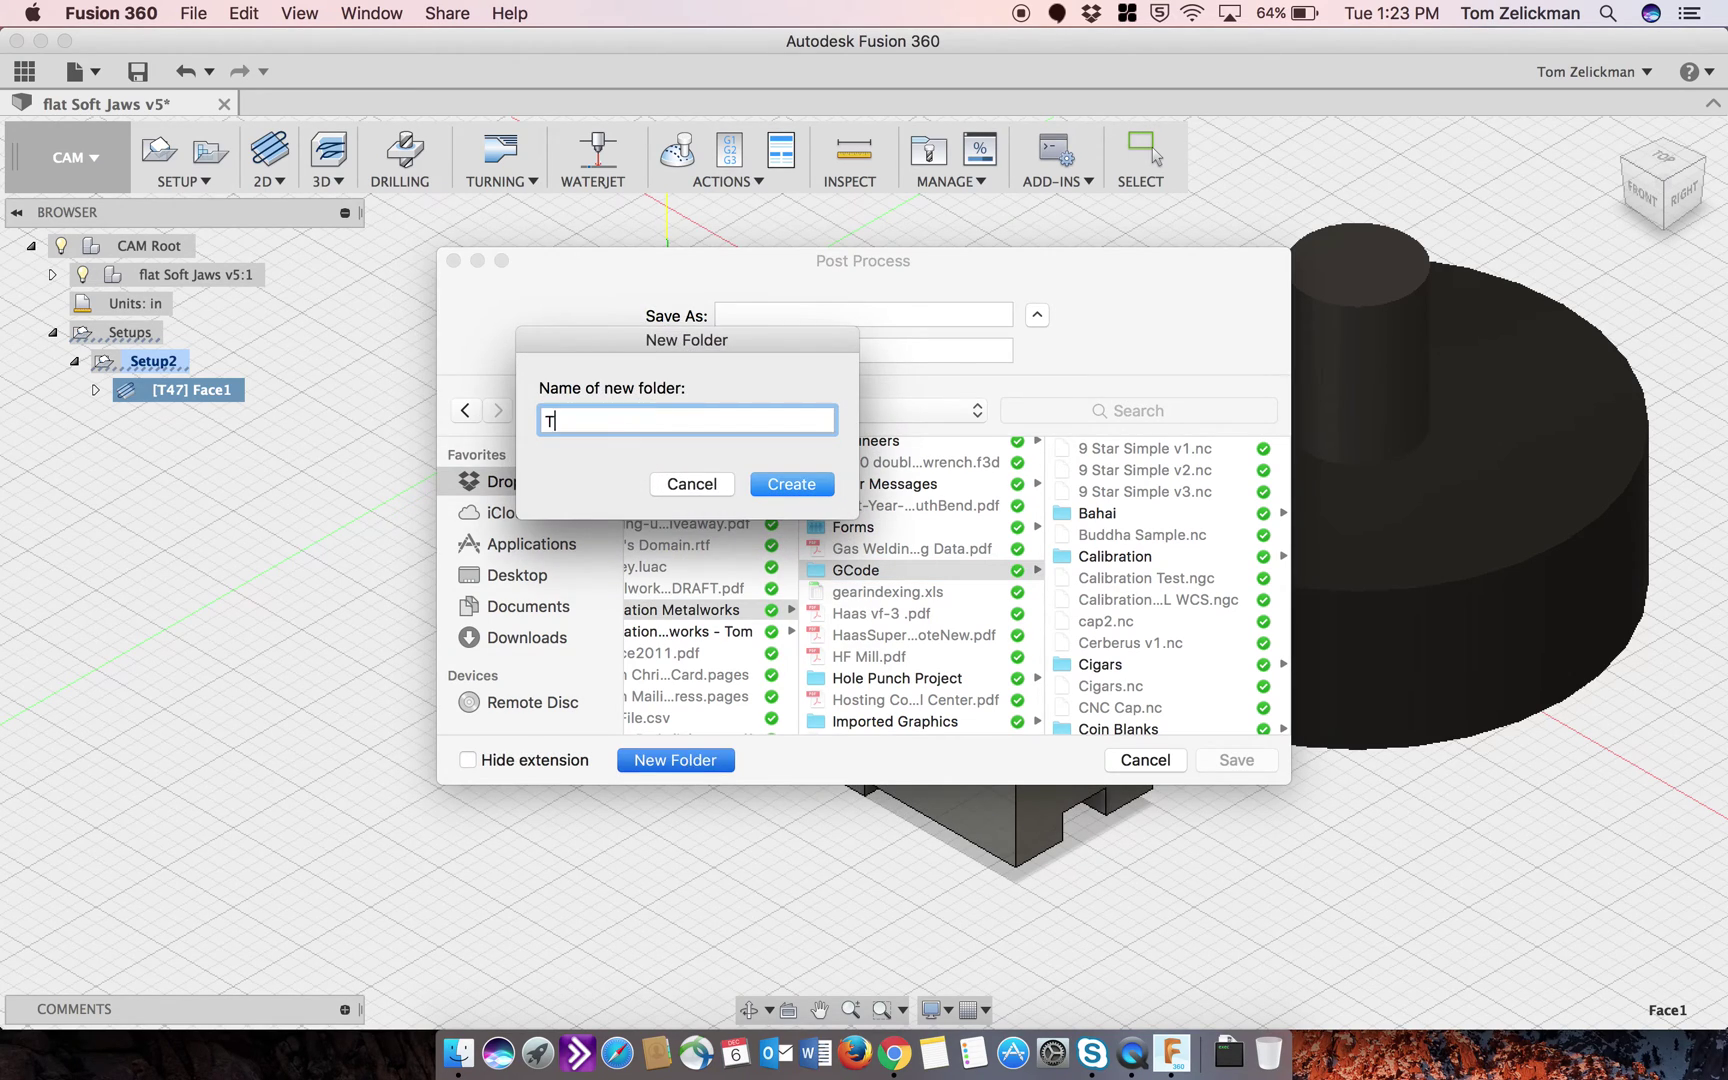
{"action": "key", "text": "Return"}
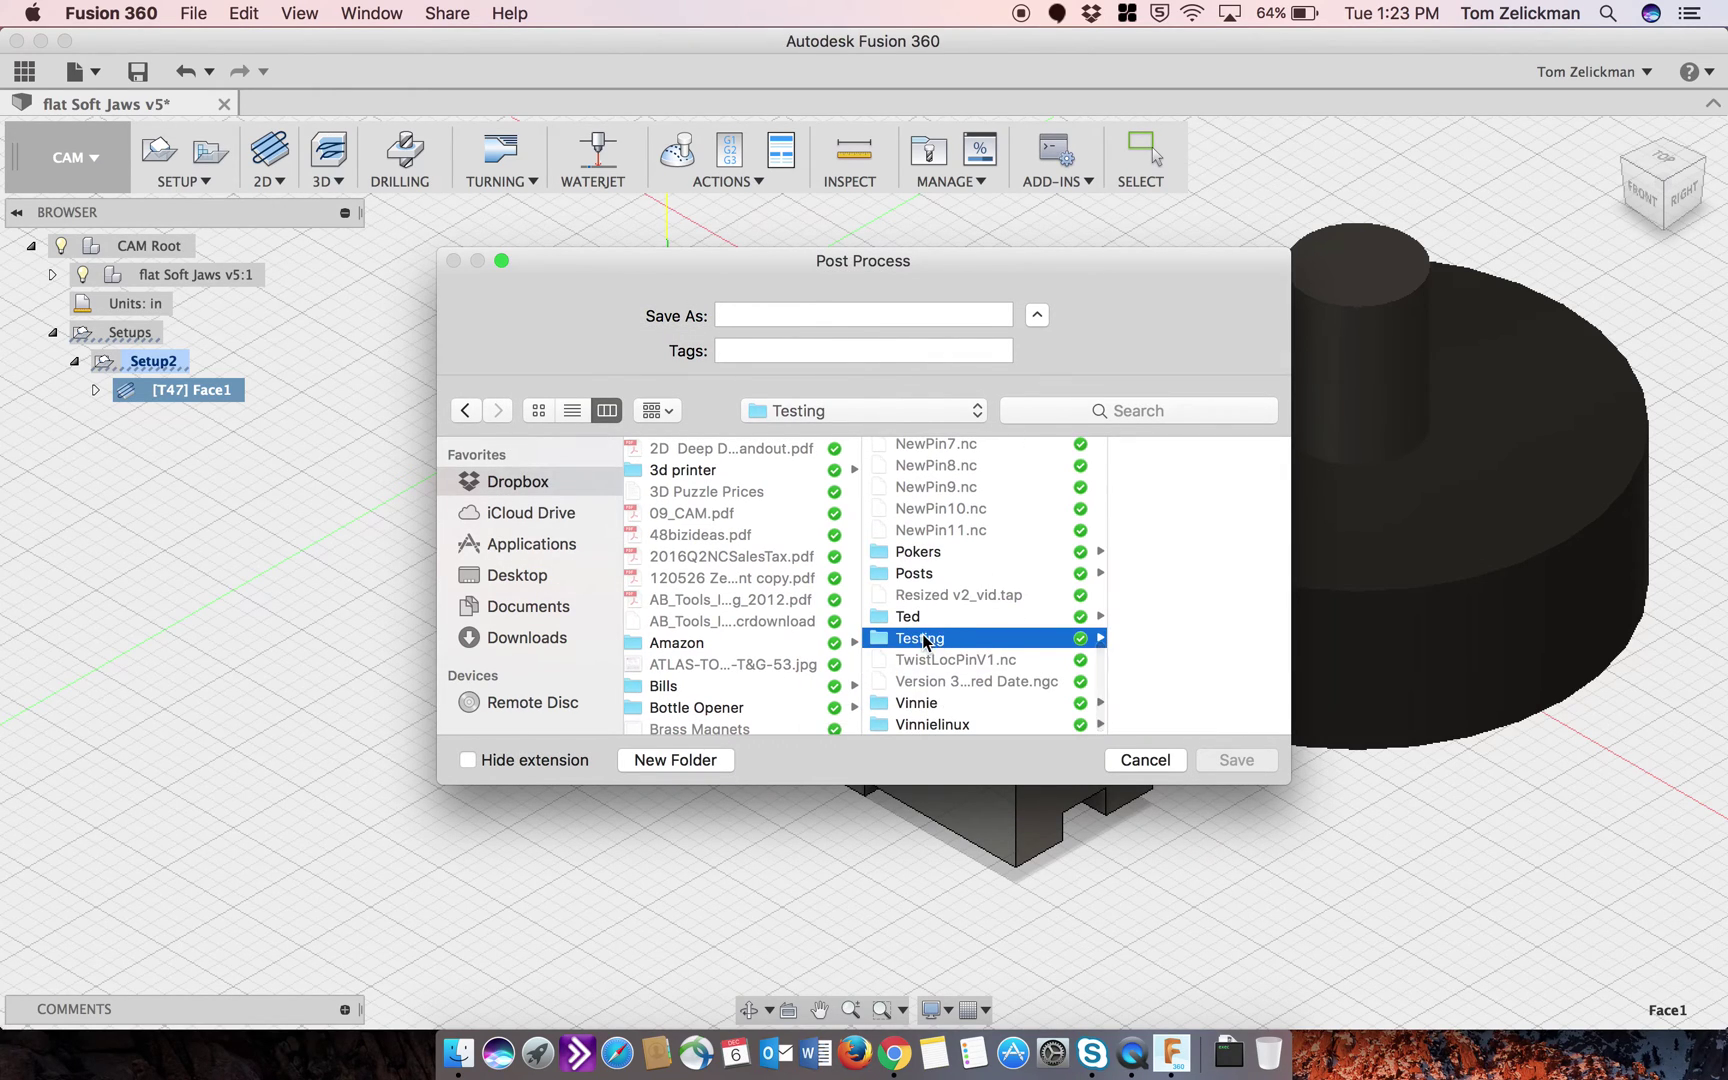
{"action": "left_click", "coordinate": [807, 312]}
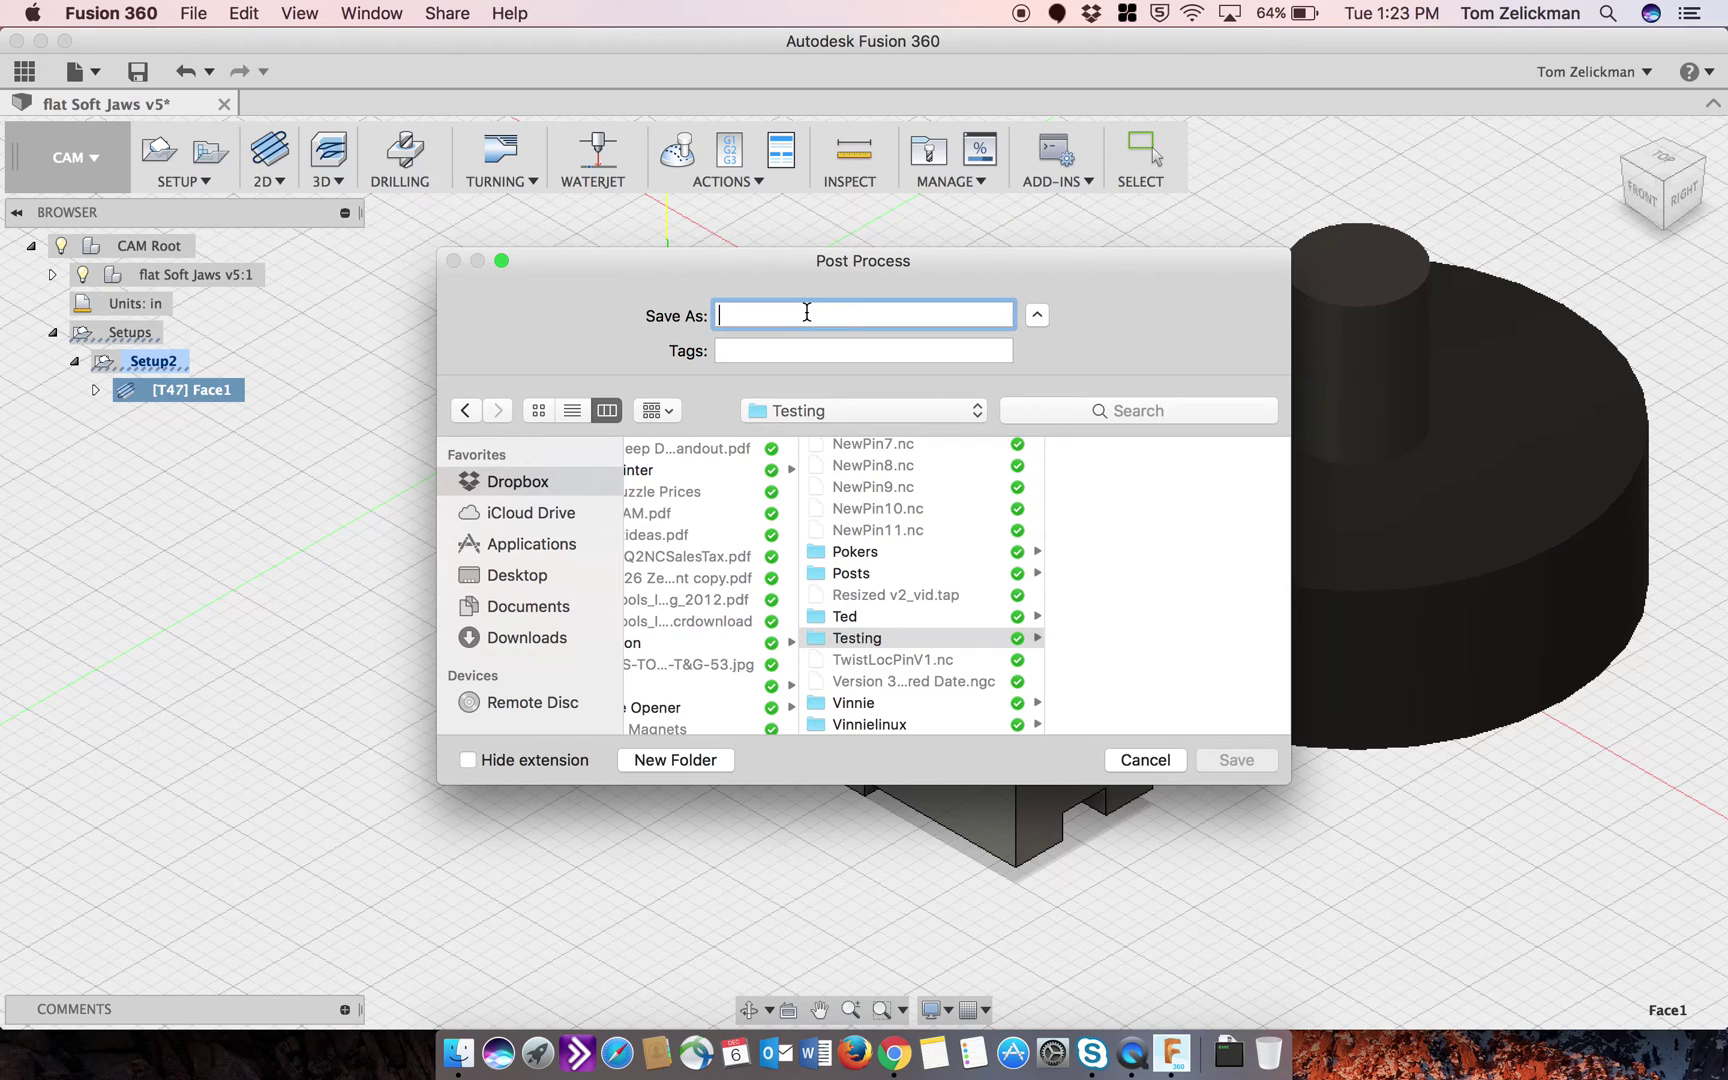
{"action": "type", "text": "FakeTest"}
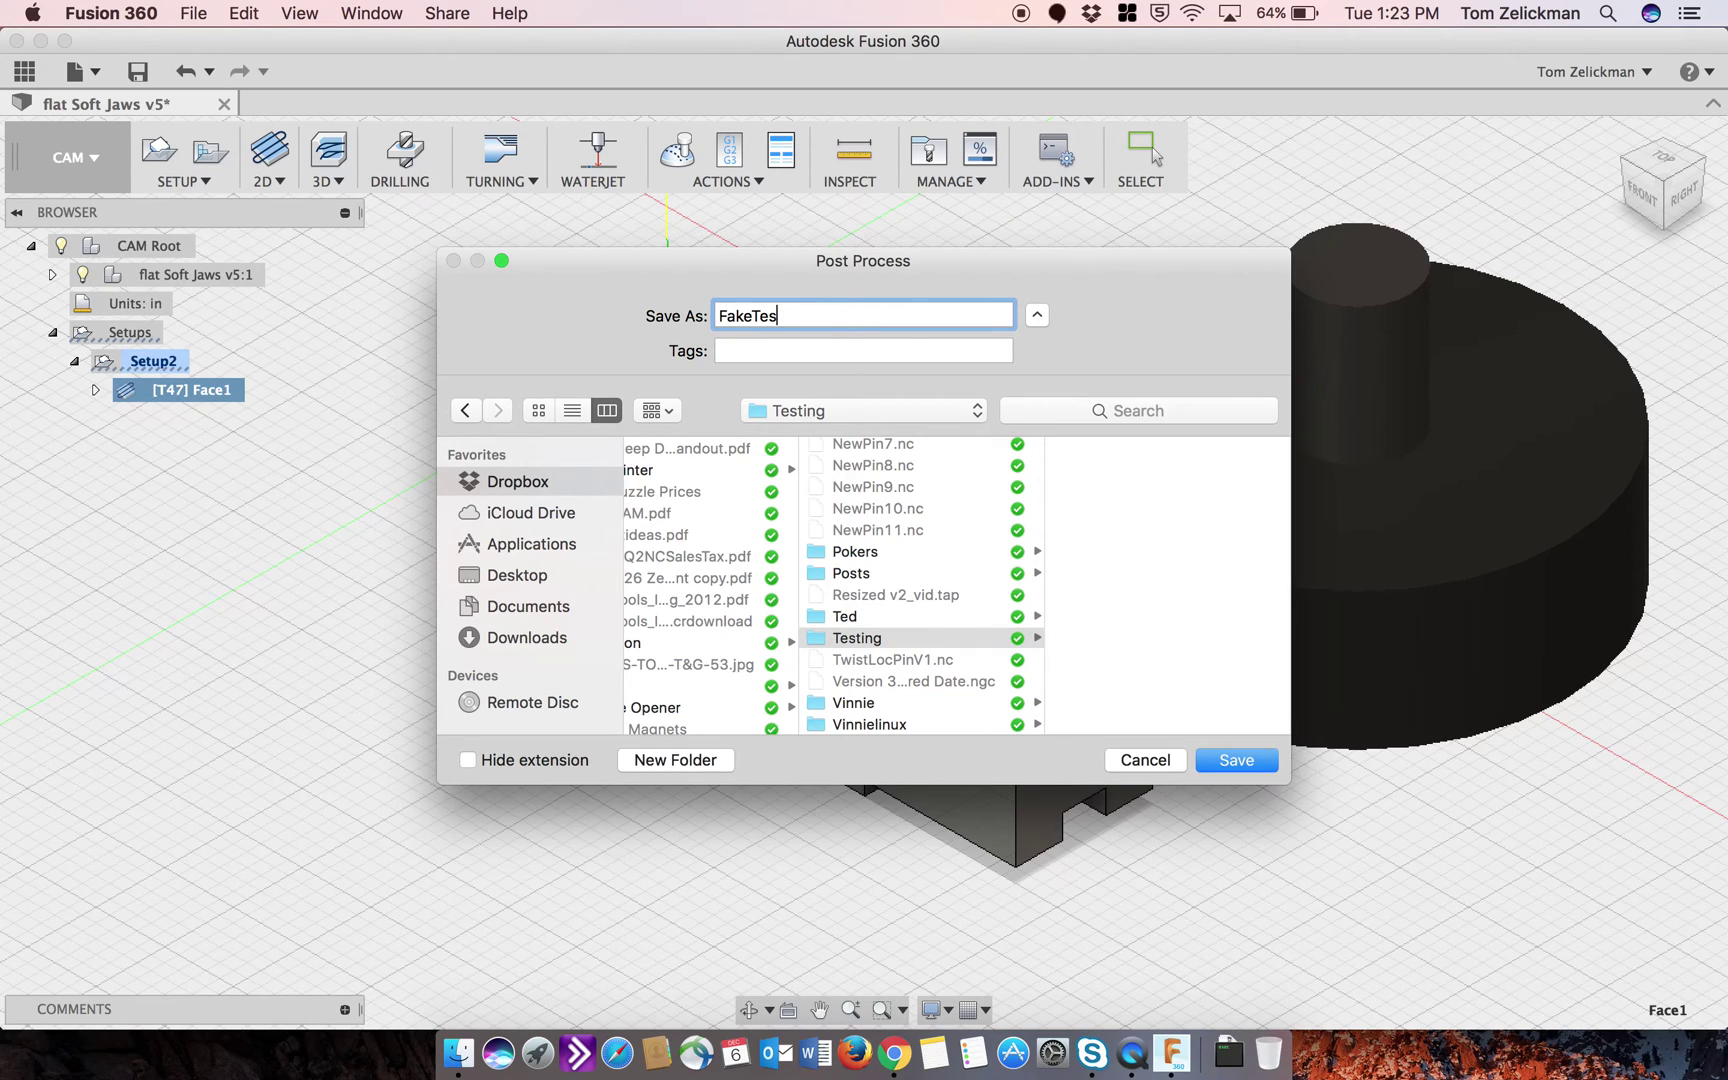
{"action": "left_click", "coordinate": [1237, 762]}
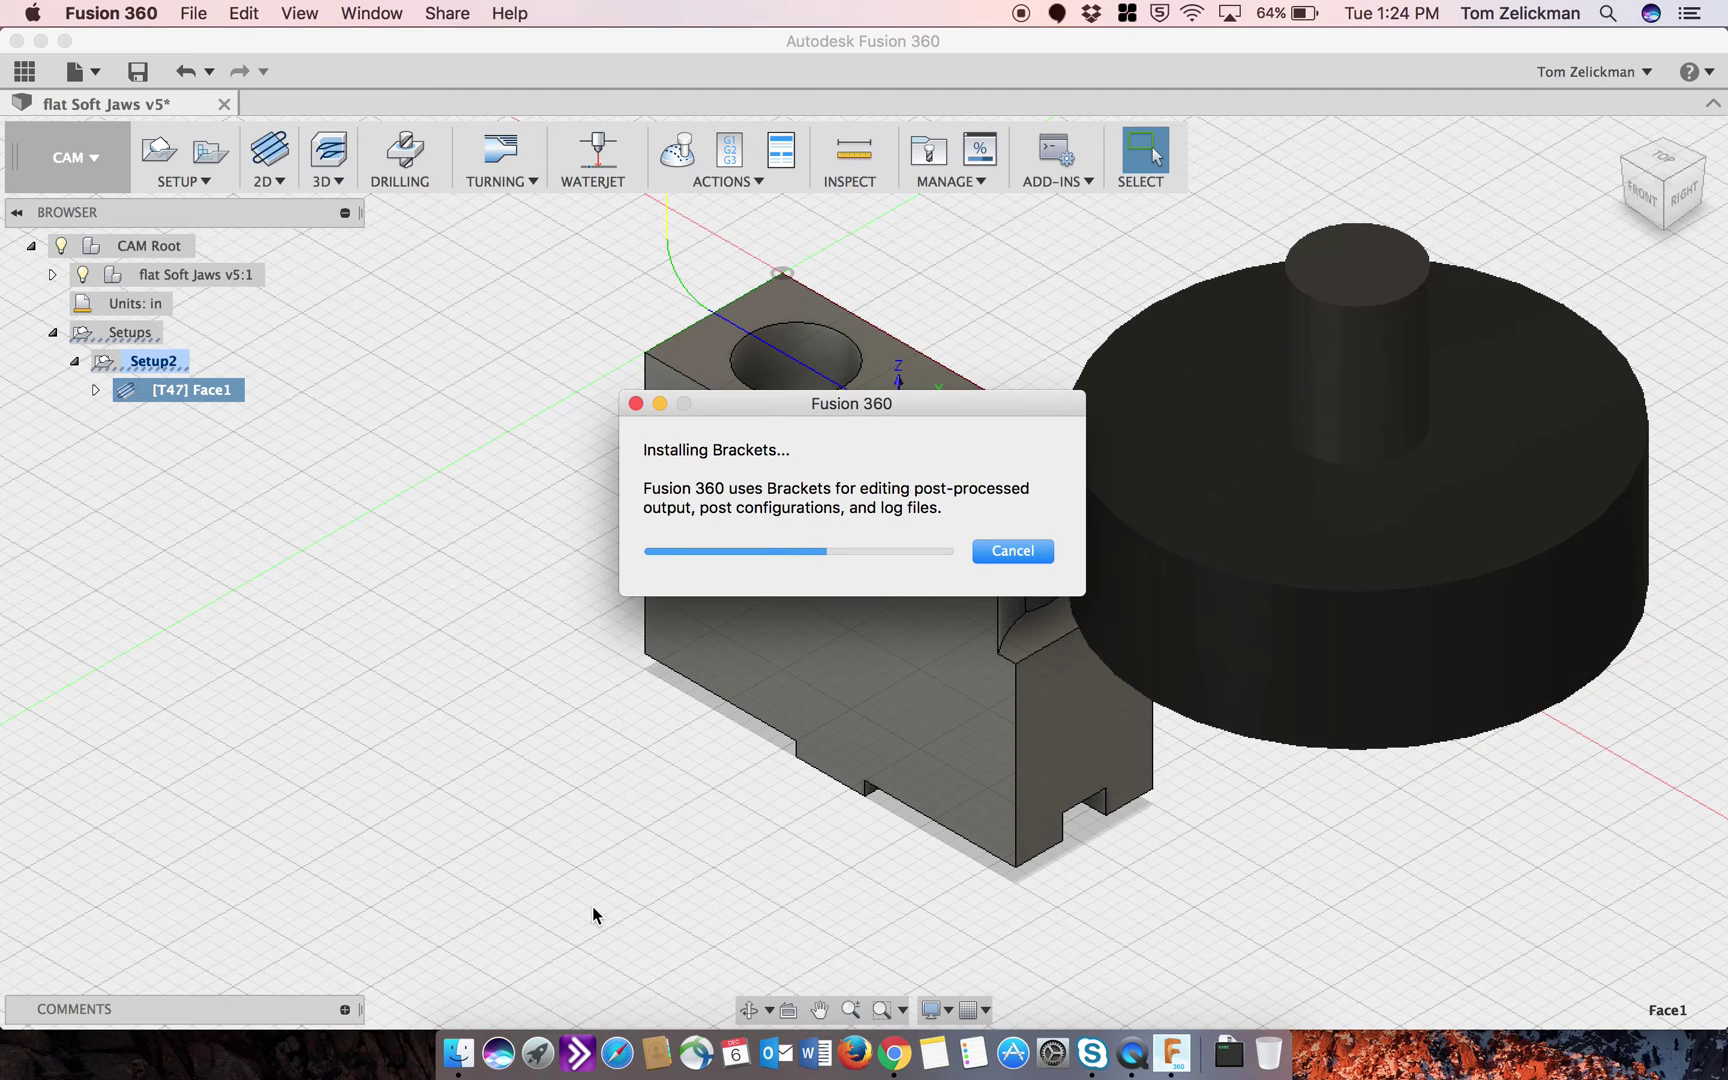
Step: Switch to Finder, show the Dropbox contents as a list and open the Inspiration Metalworks folder
{"action": "left_click", "coordinate": [458, 1052]}
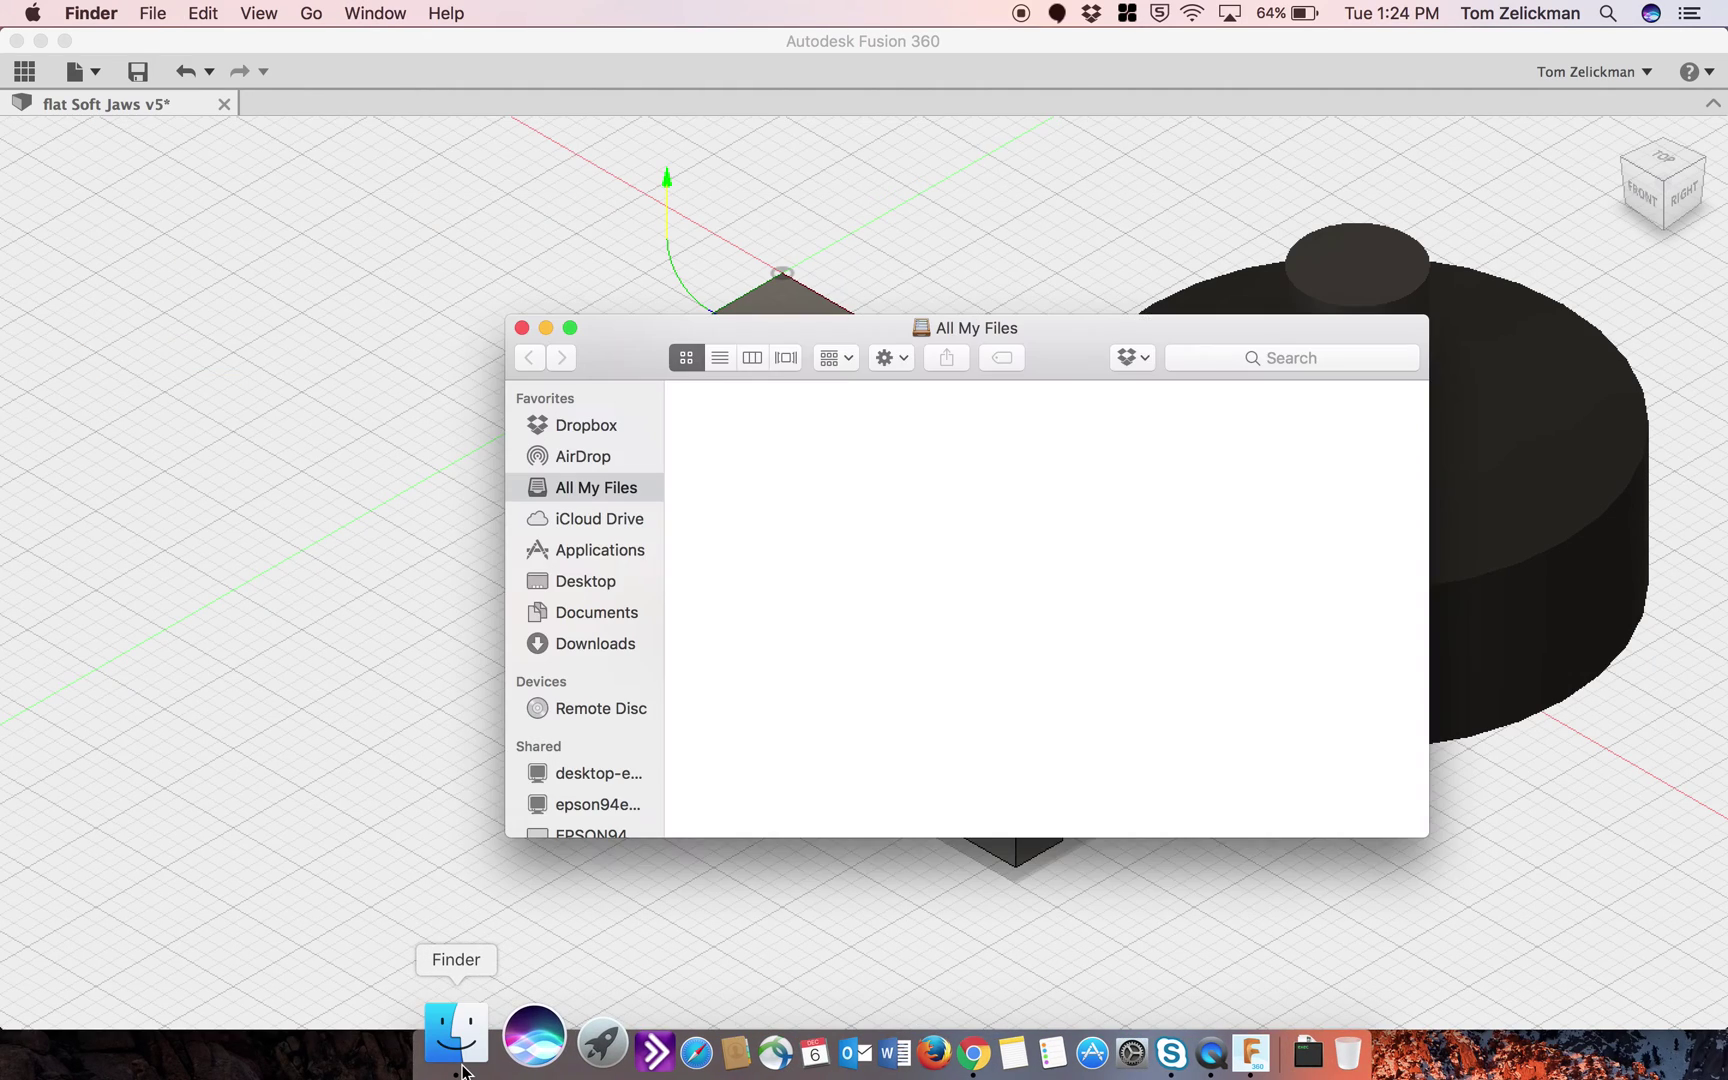
{"action": "left_click", "coordinate": [599, 427]}
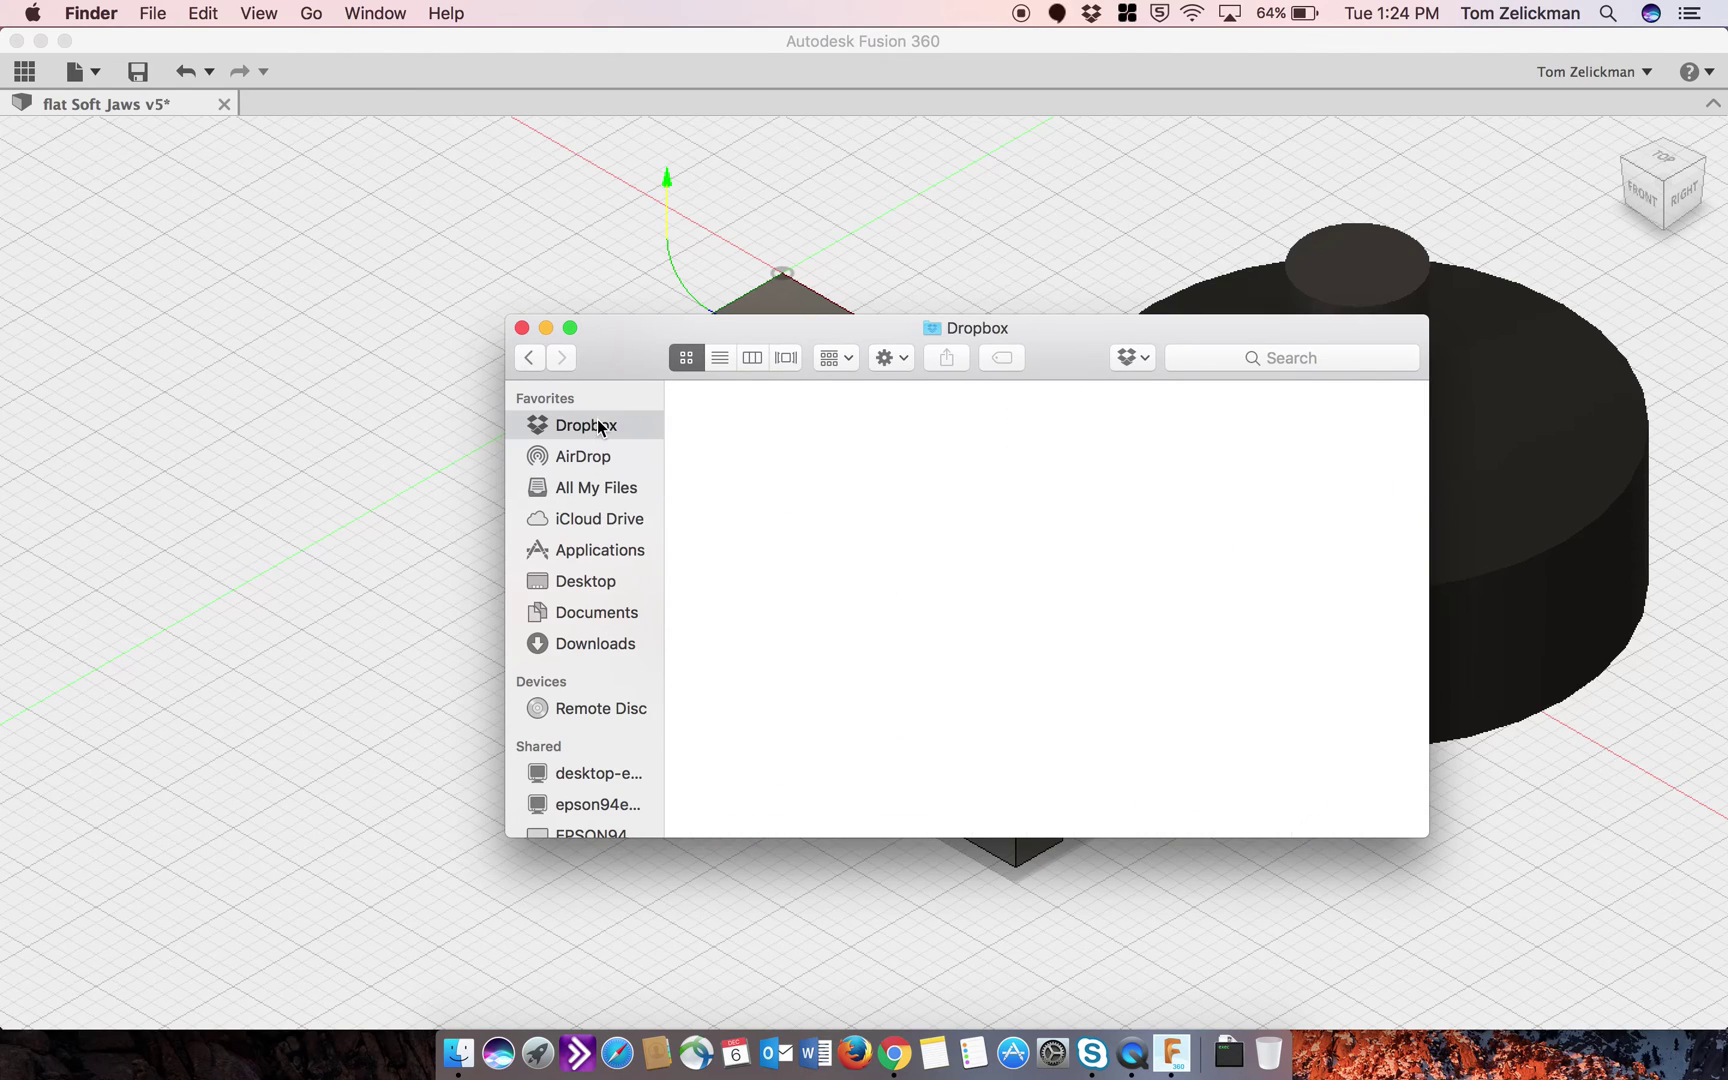
{"action": "left_click", "coordinate": [720, 360]}
{"action": "key", "text": "i"}
{"action": "scroll", "coordinate": [788, 588], "scroll_direction": "down", "scroll_amount": 5}
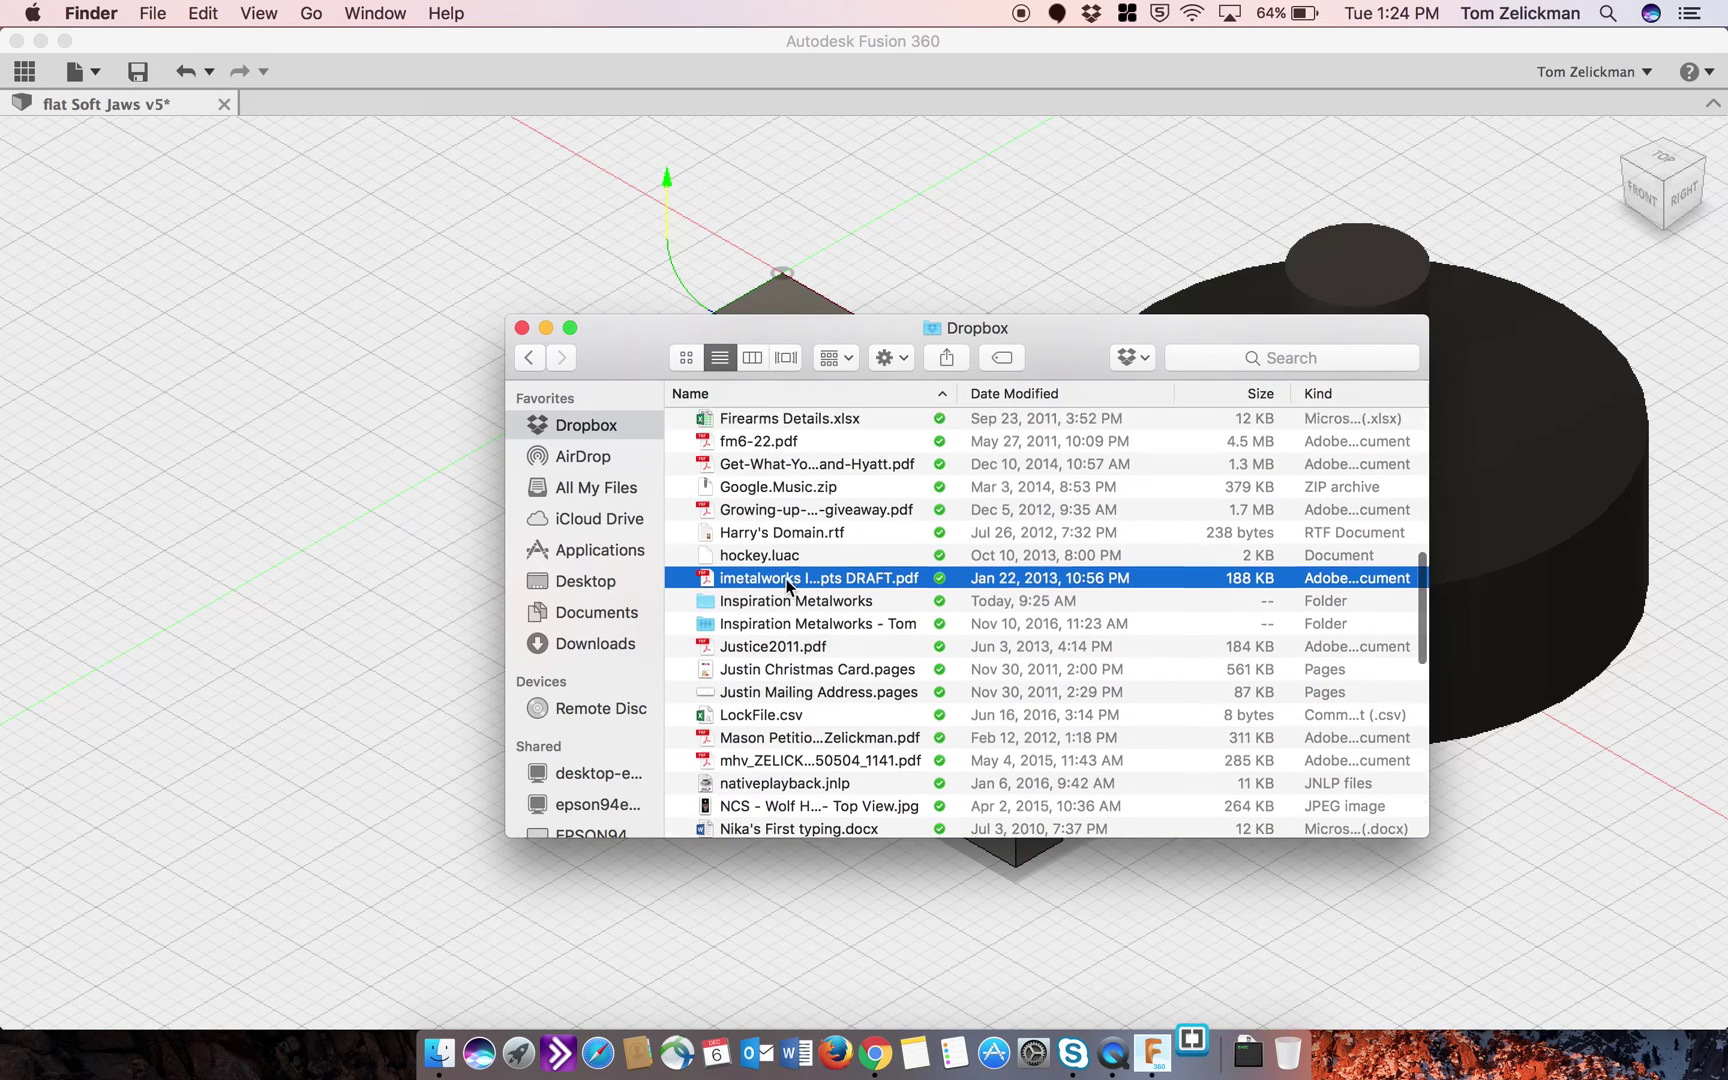
{"action": "double_click", "coordinate": [788, 588]}
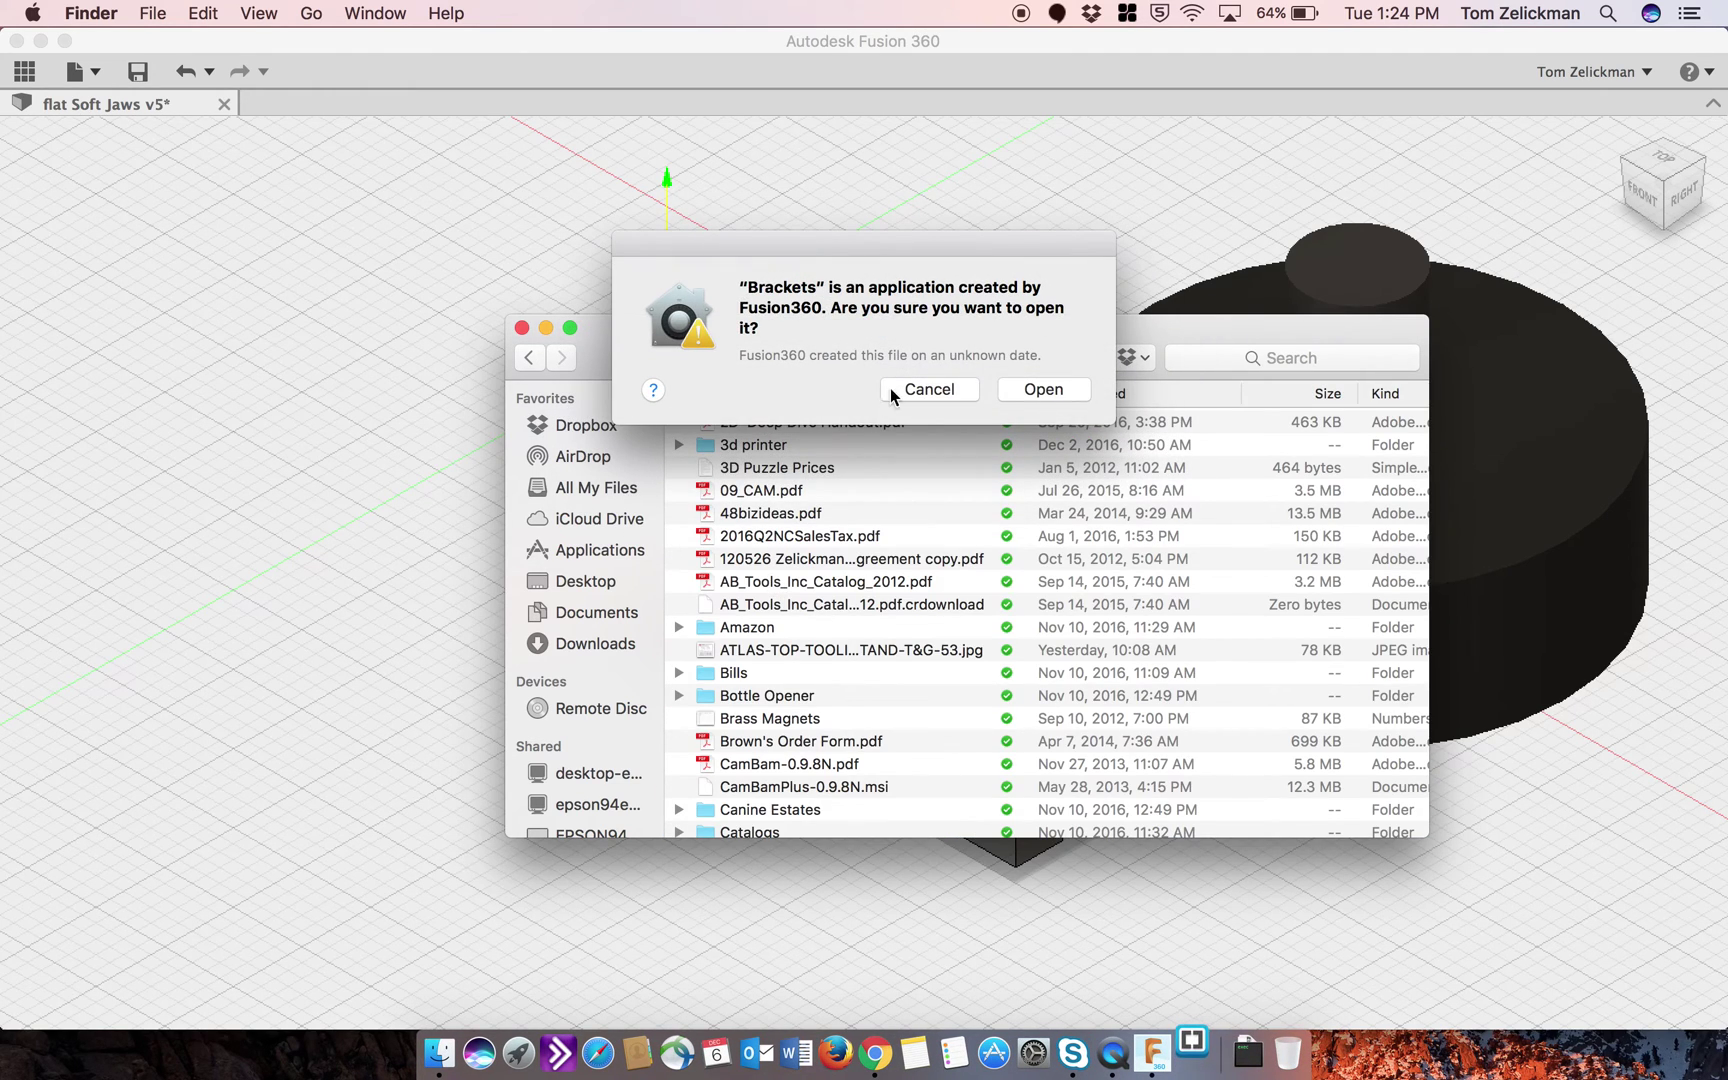
Step: Allow Brackets to open and return to Finder to open the GCode folder inside Inspiration Metalworks
{"action": "left_click", "coordinate": [1008, 392]}
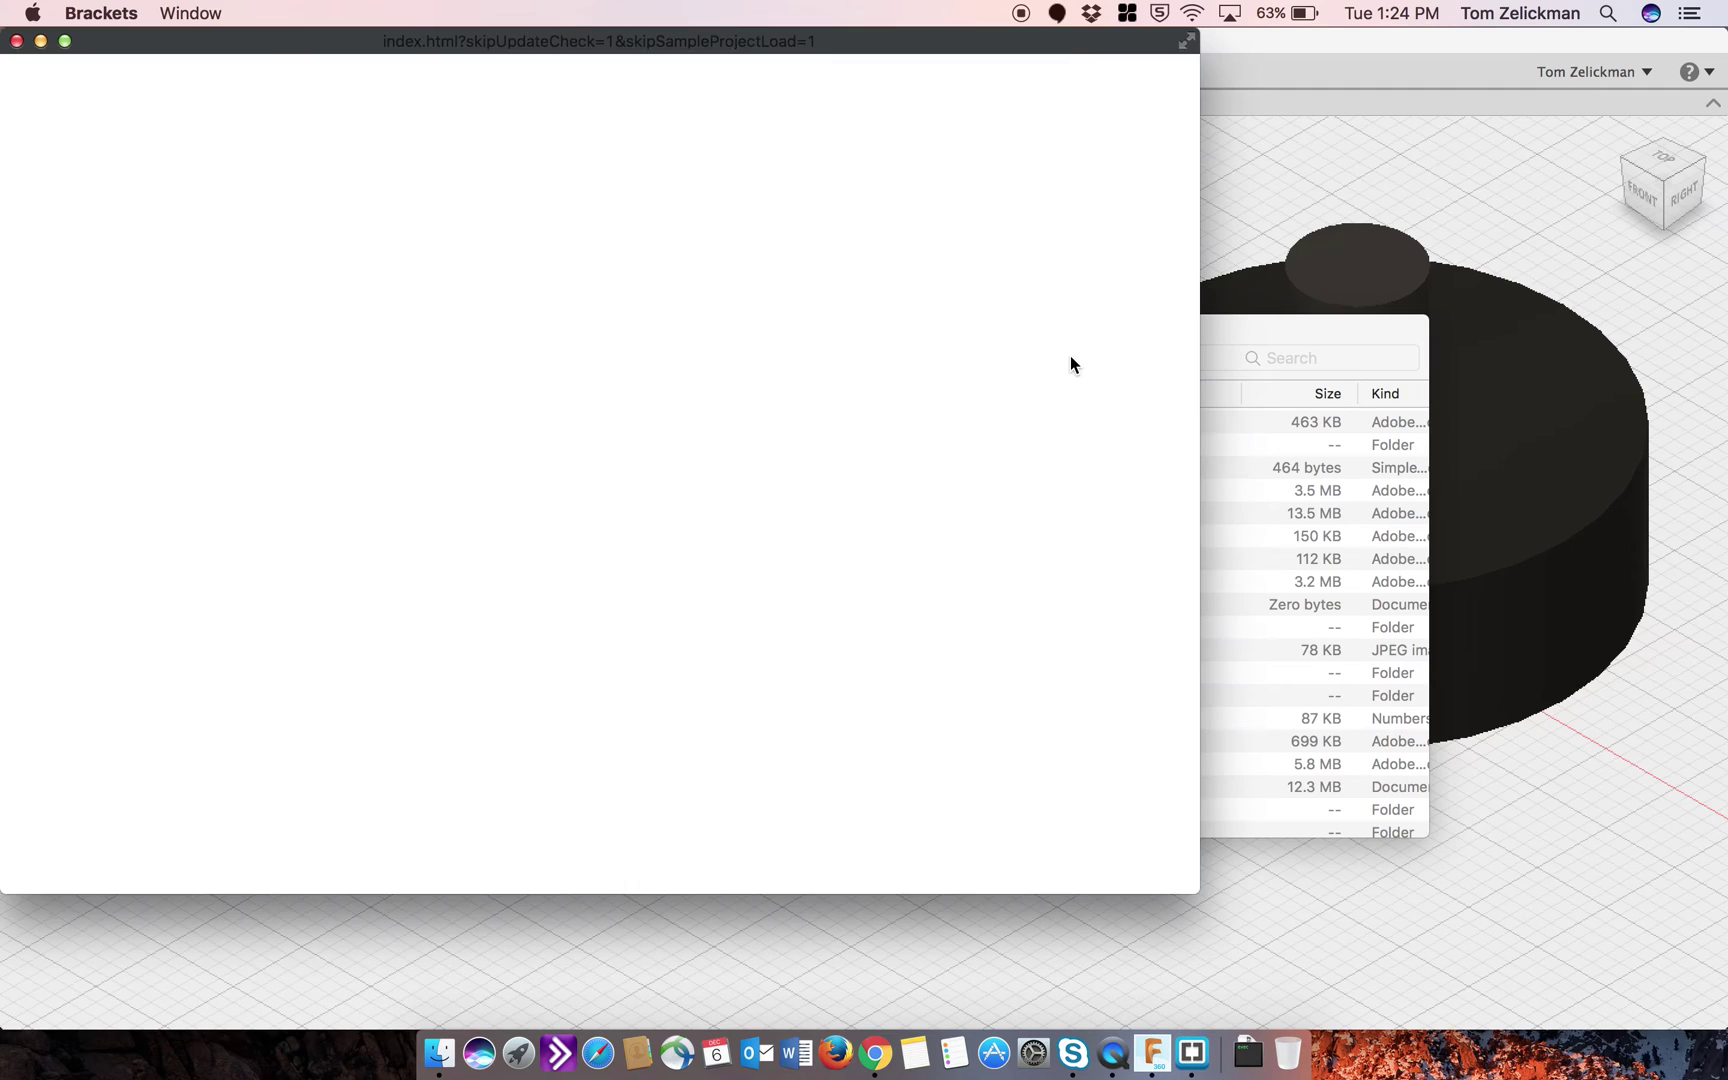
{"action": "left_click", "coordinate": [1232, 322]}
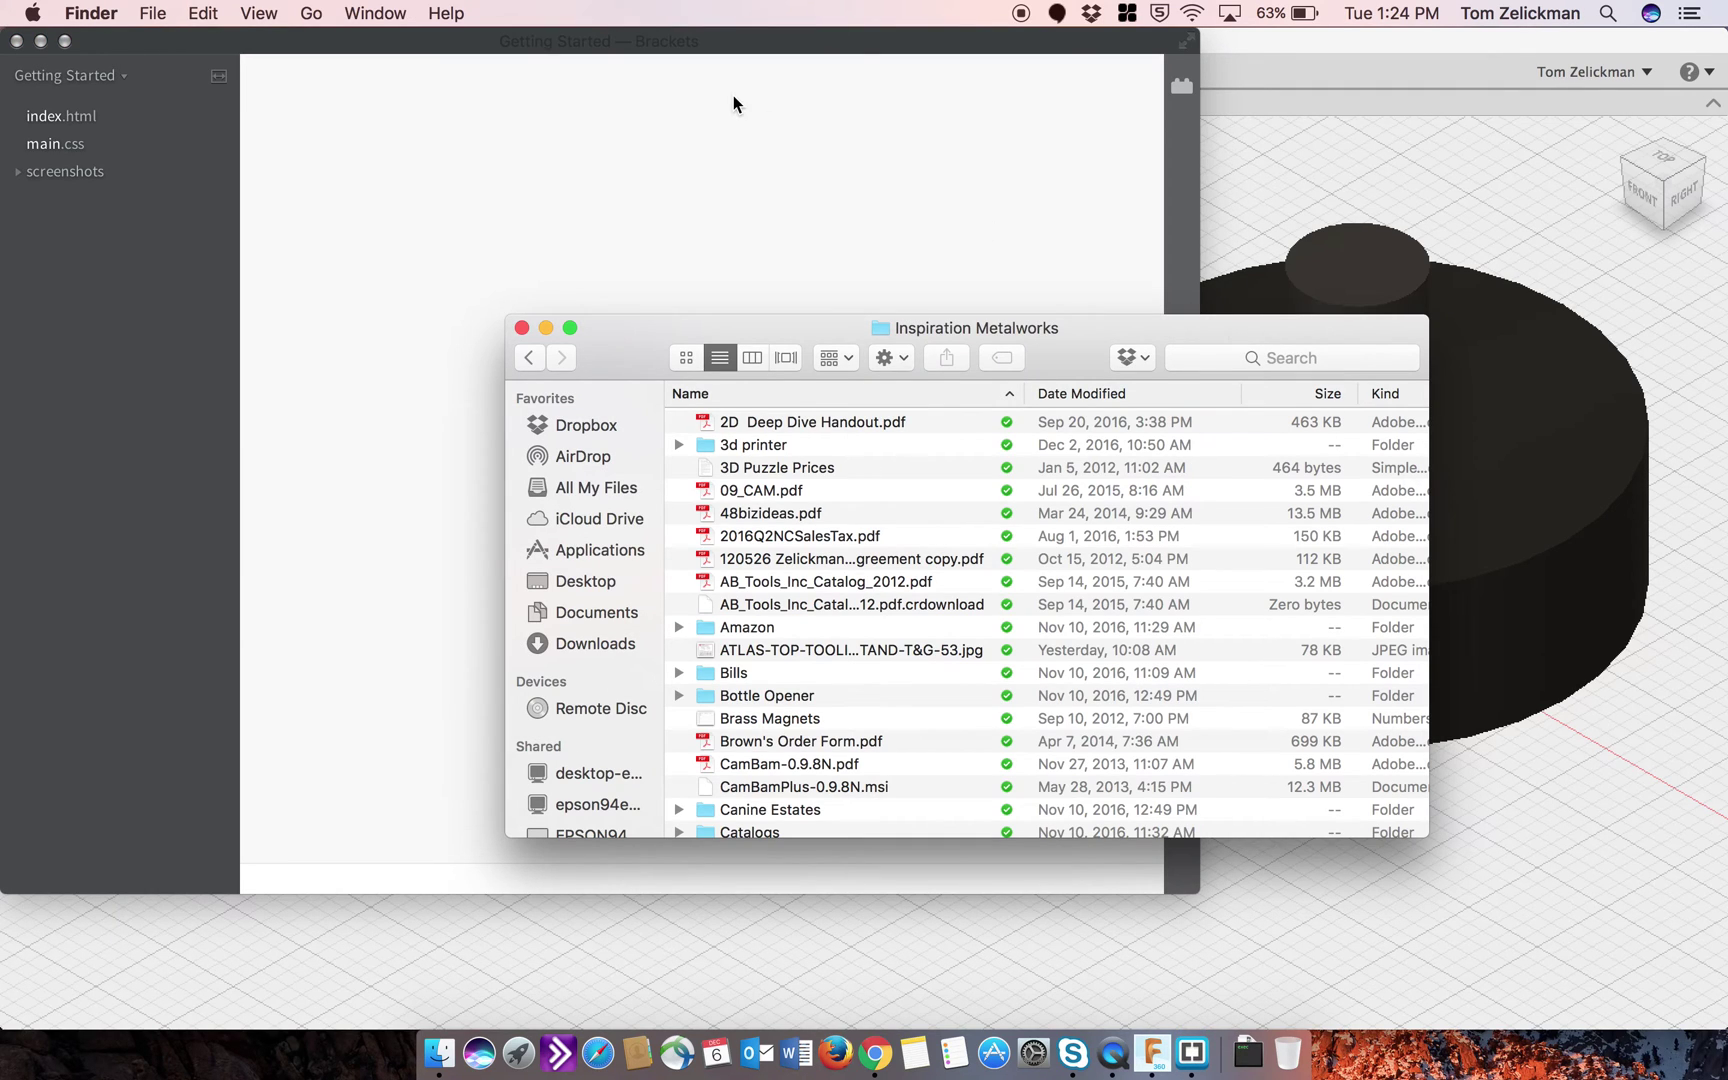
{"action": "scroll", "coordinate": [775, 648], "scroll_direction": "down", "scroll_amount": 5}
{"action": "scroll", "coordinate": [775, 725], "scroll_direction": "down", "scroll_amount": 4}
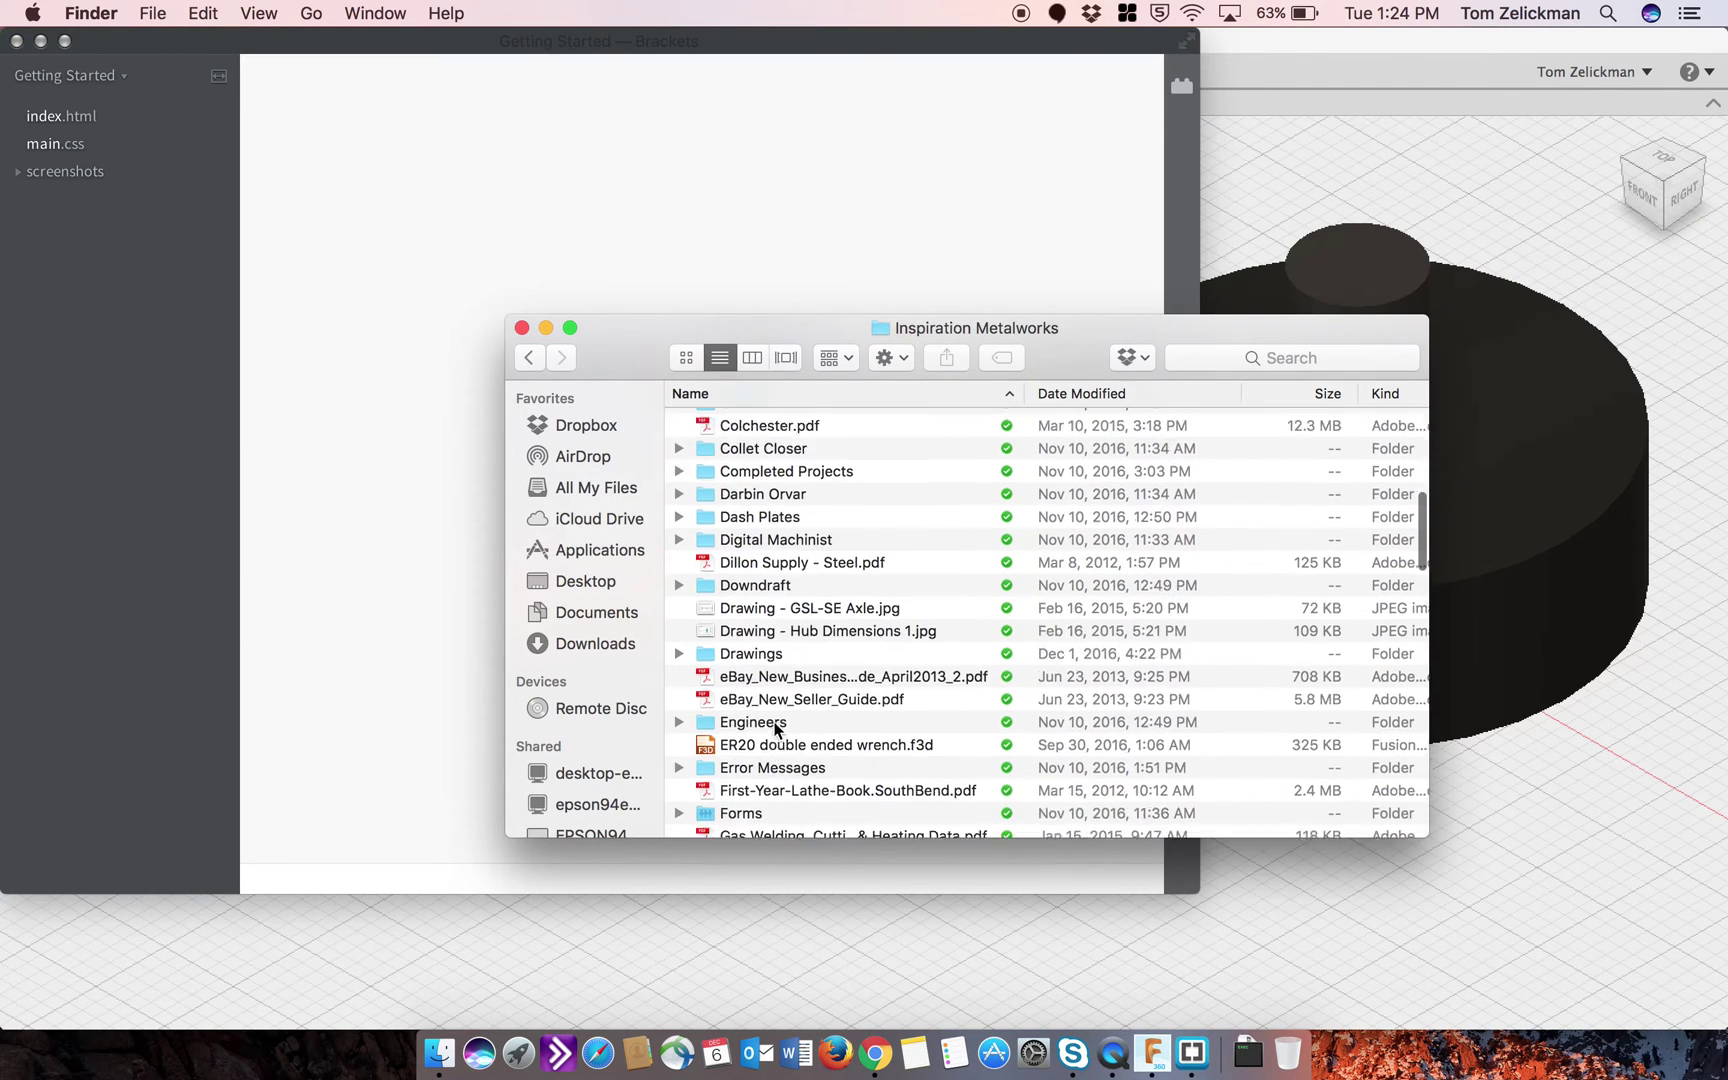
{"action": "scroll", "coordinate": [775, 728], "scroll_direction": "down", "scroll_amount": 2}
{"action": "double_click", "coordinate": [742, 808]}
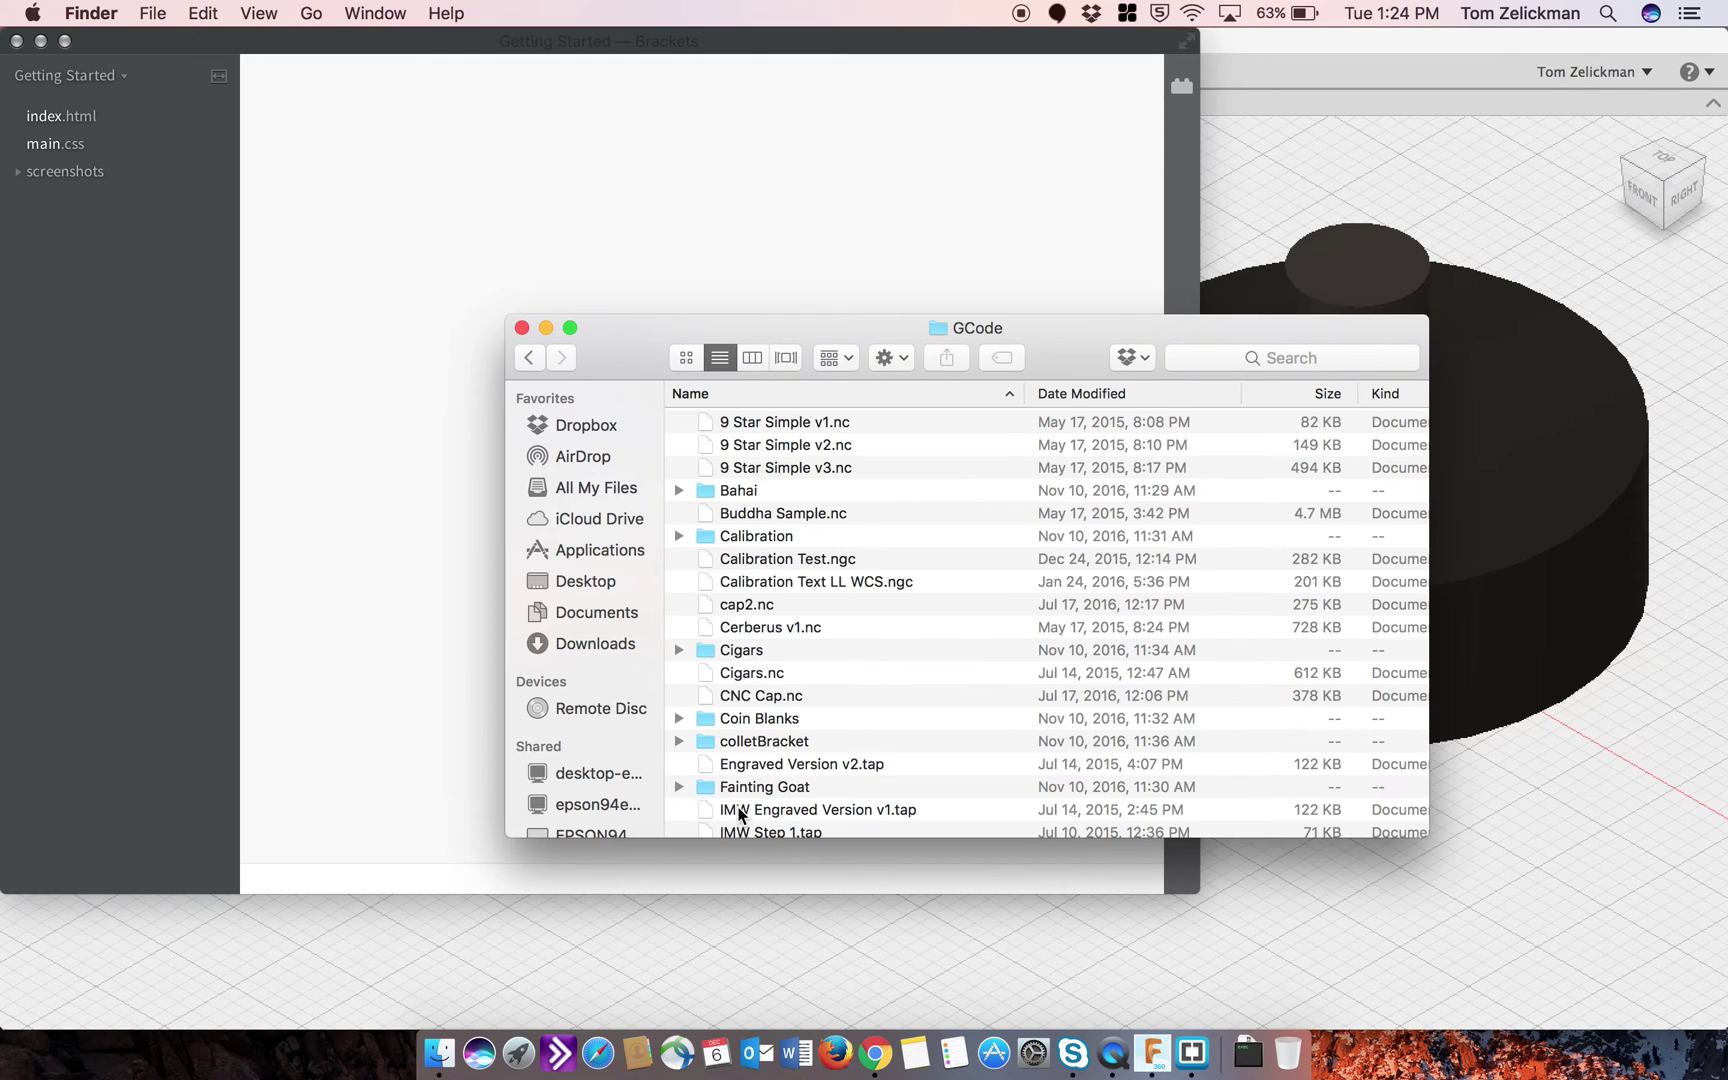
Step: Bring the Brackets window forward, move it towards the middle of the screen, and close it to return to Fusion 360
{"action": "left_click", "coordinate": [786, 60]}
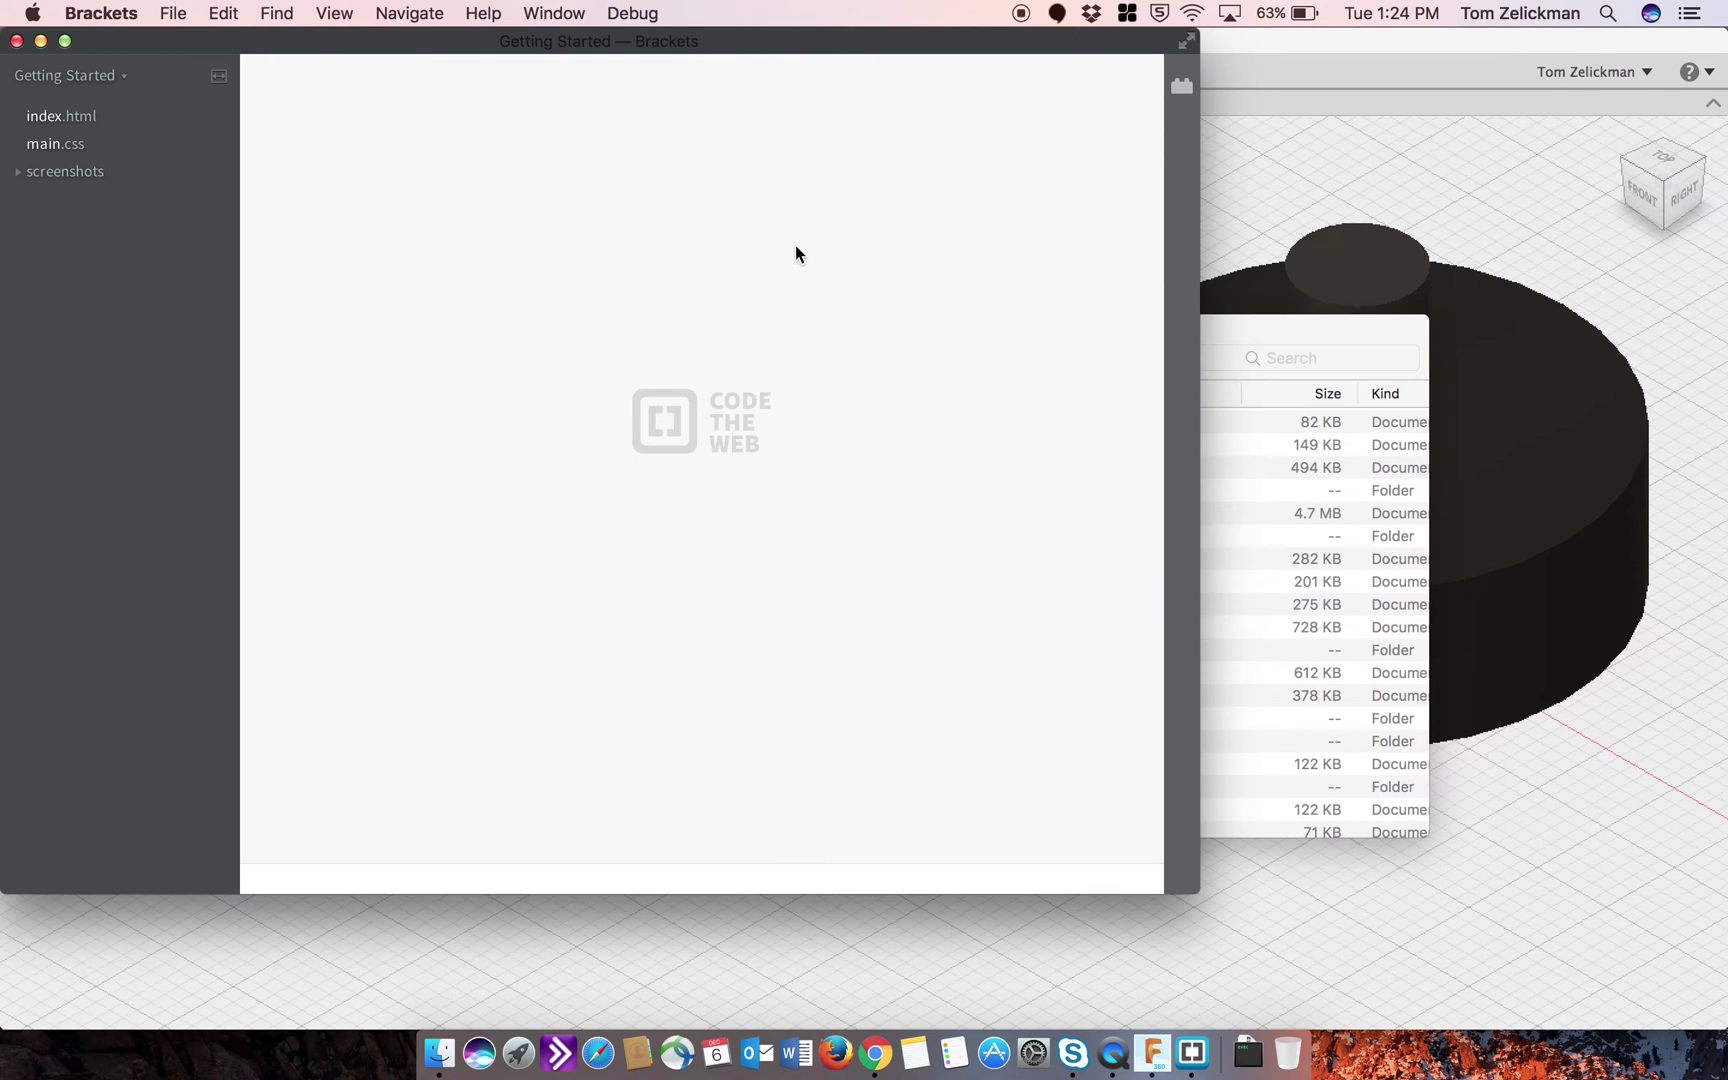
{"action": "left_click_drag", "start_coordinate": [814, 46], "coordinate": [1041, 101]}
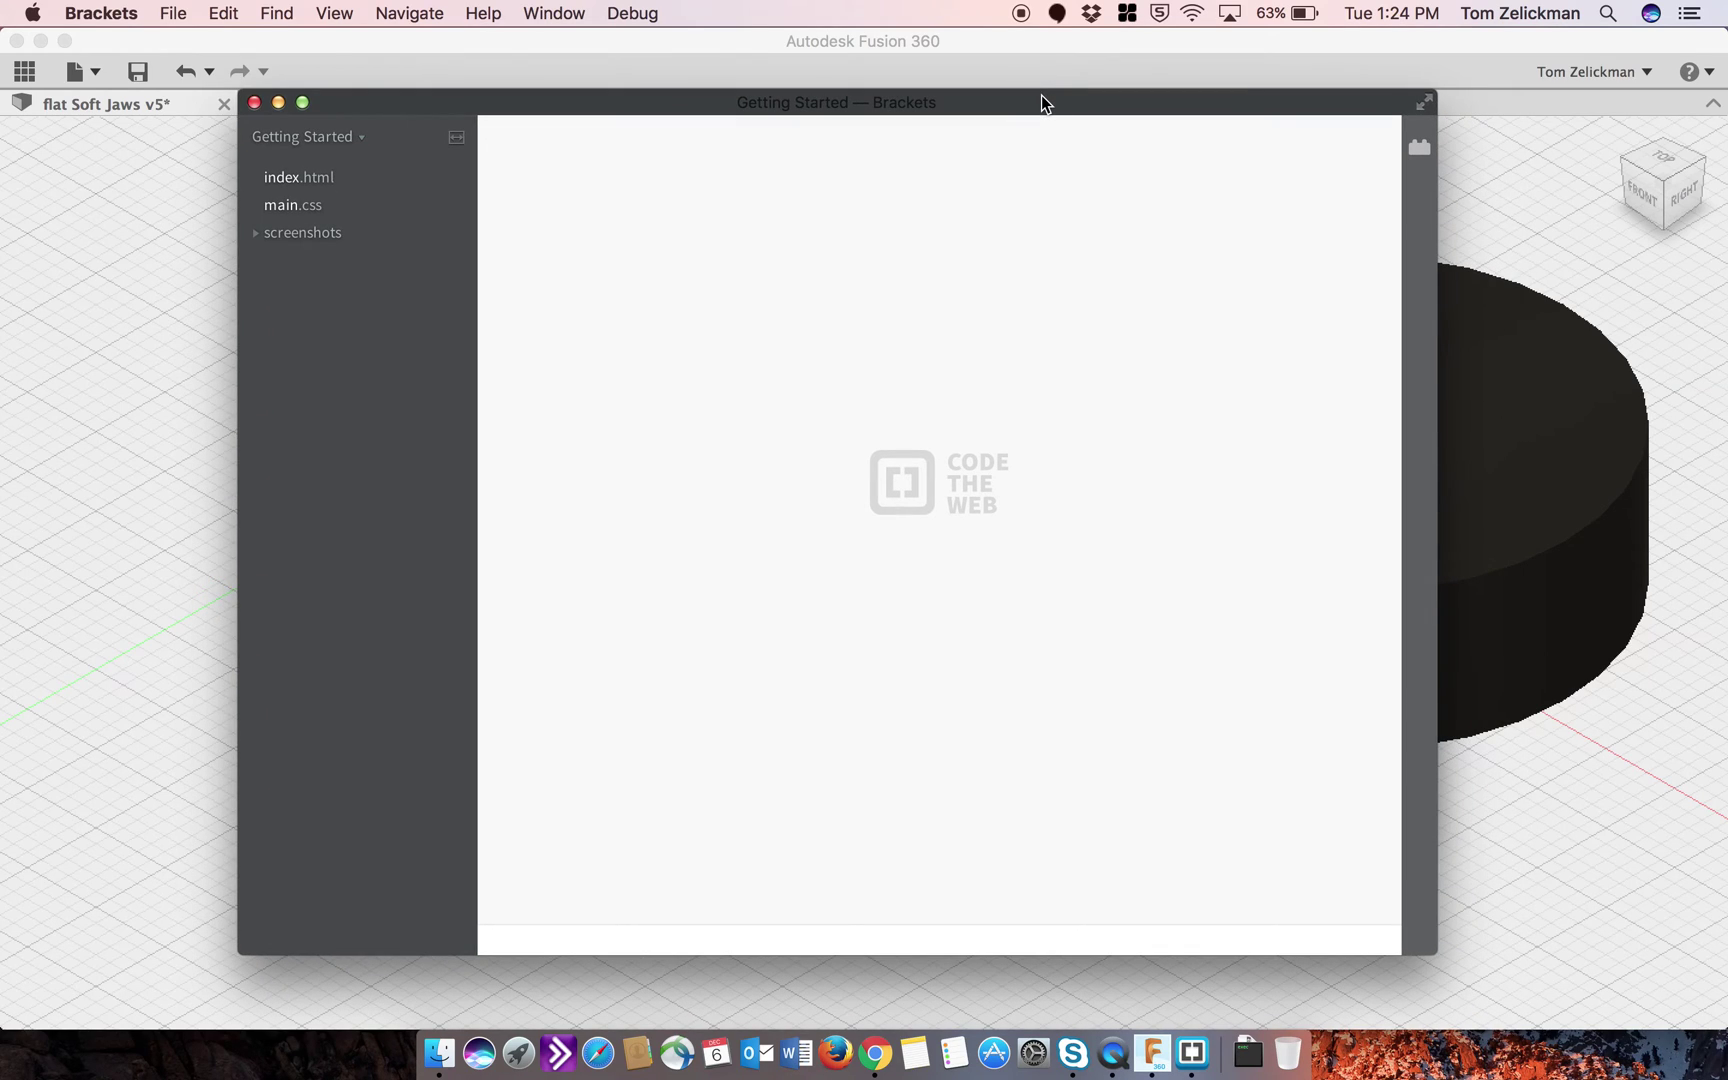
{"action": "left_click", "coordinate": [568, 12]}
{"action": "left_click", "coordinate": [570, 9]}
{"action": "left_click", "coordinate": [254, 102]}
{"action": "left_click", "coordinate": [727, 100]}
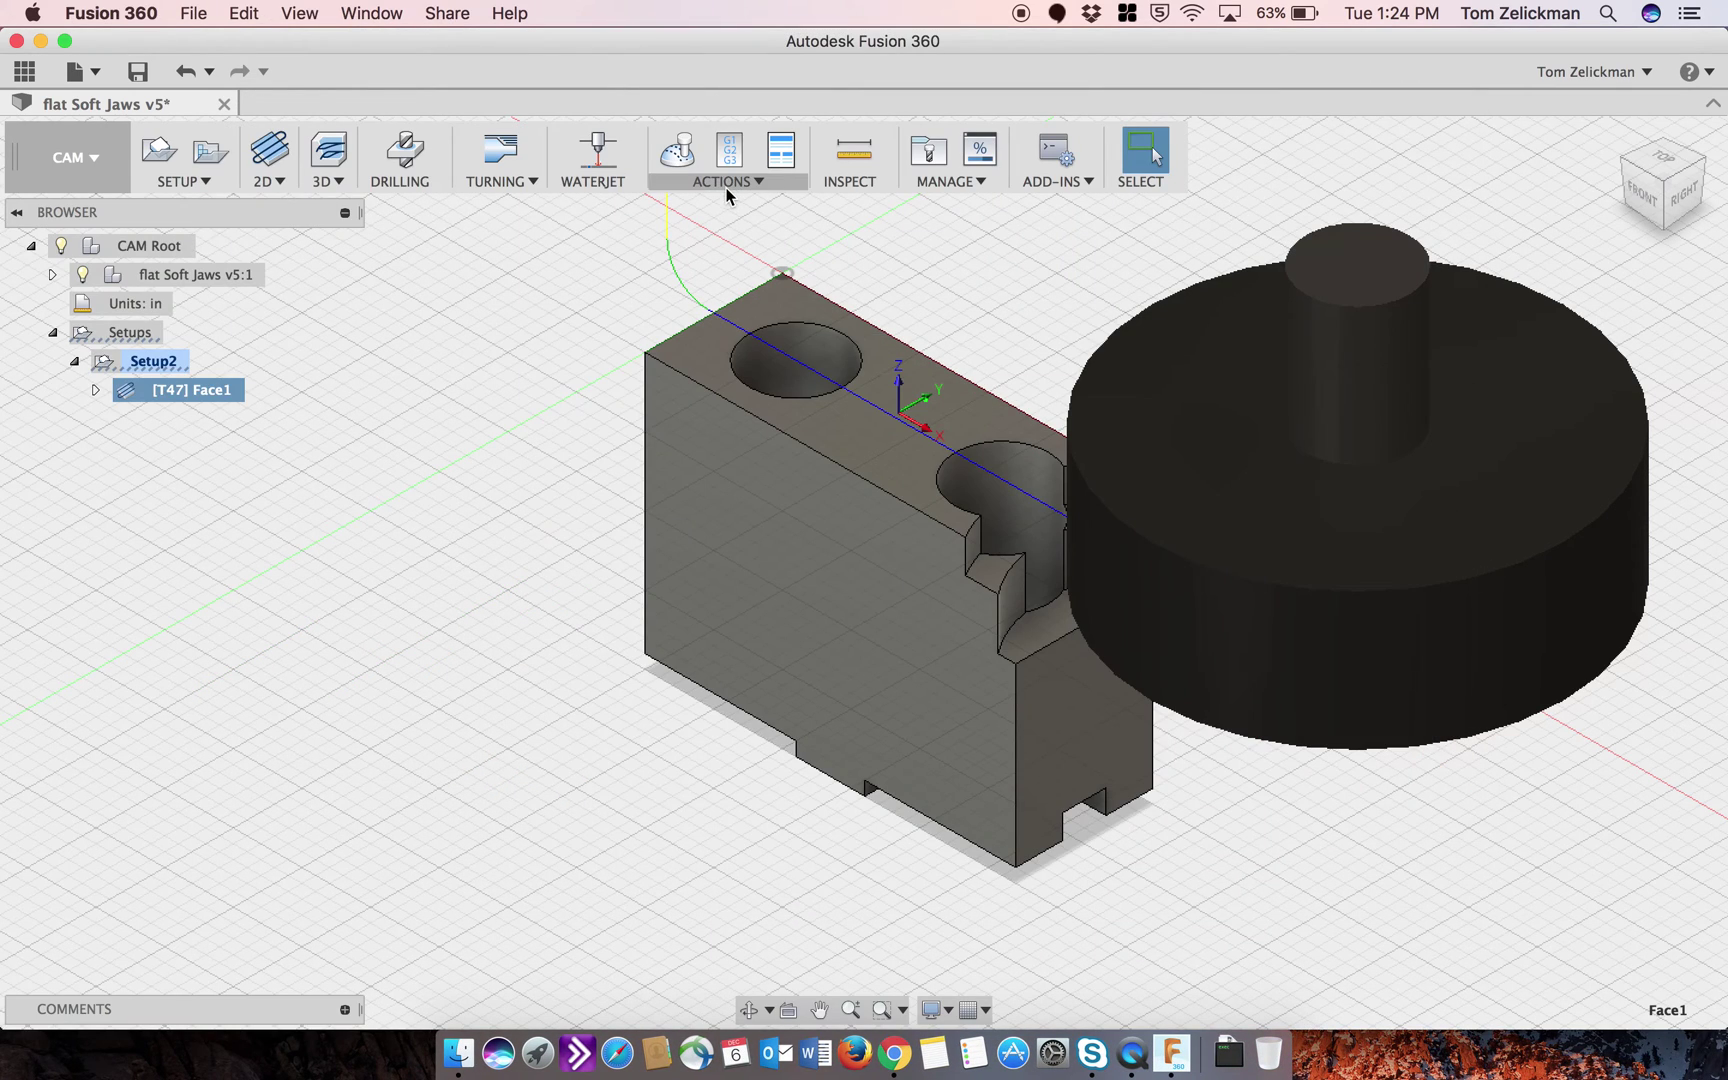
Step: Start post processing again with the tormach.cps - Generic Tormach PathPilot cloud post, expand its properties and accept the settings
{"action": "left_click", "coordinate": [729, 150]}
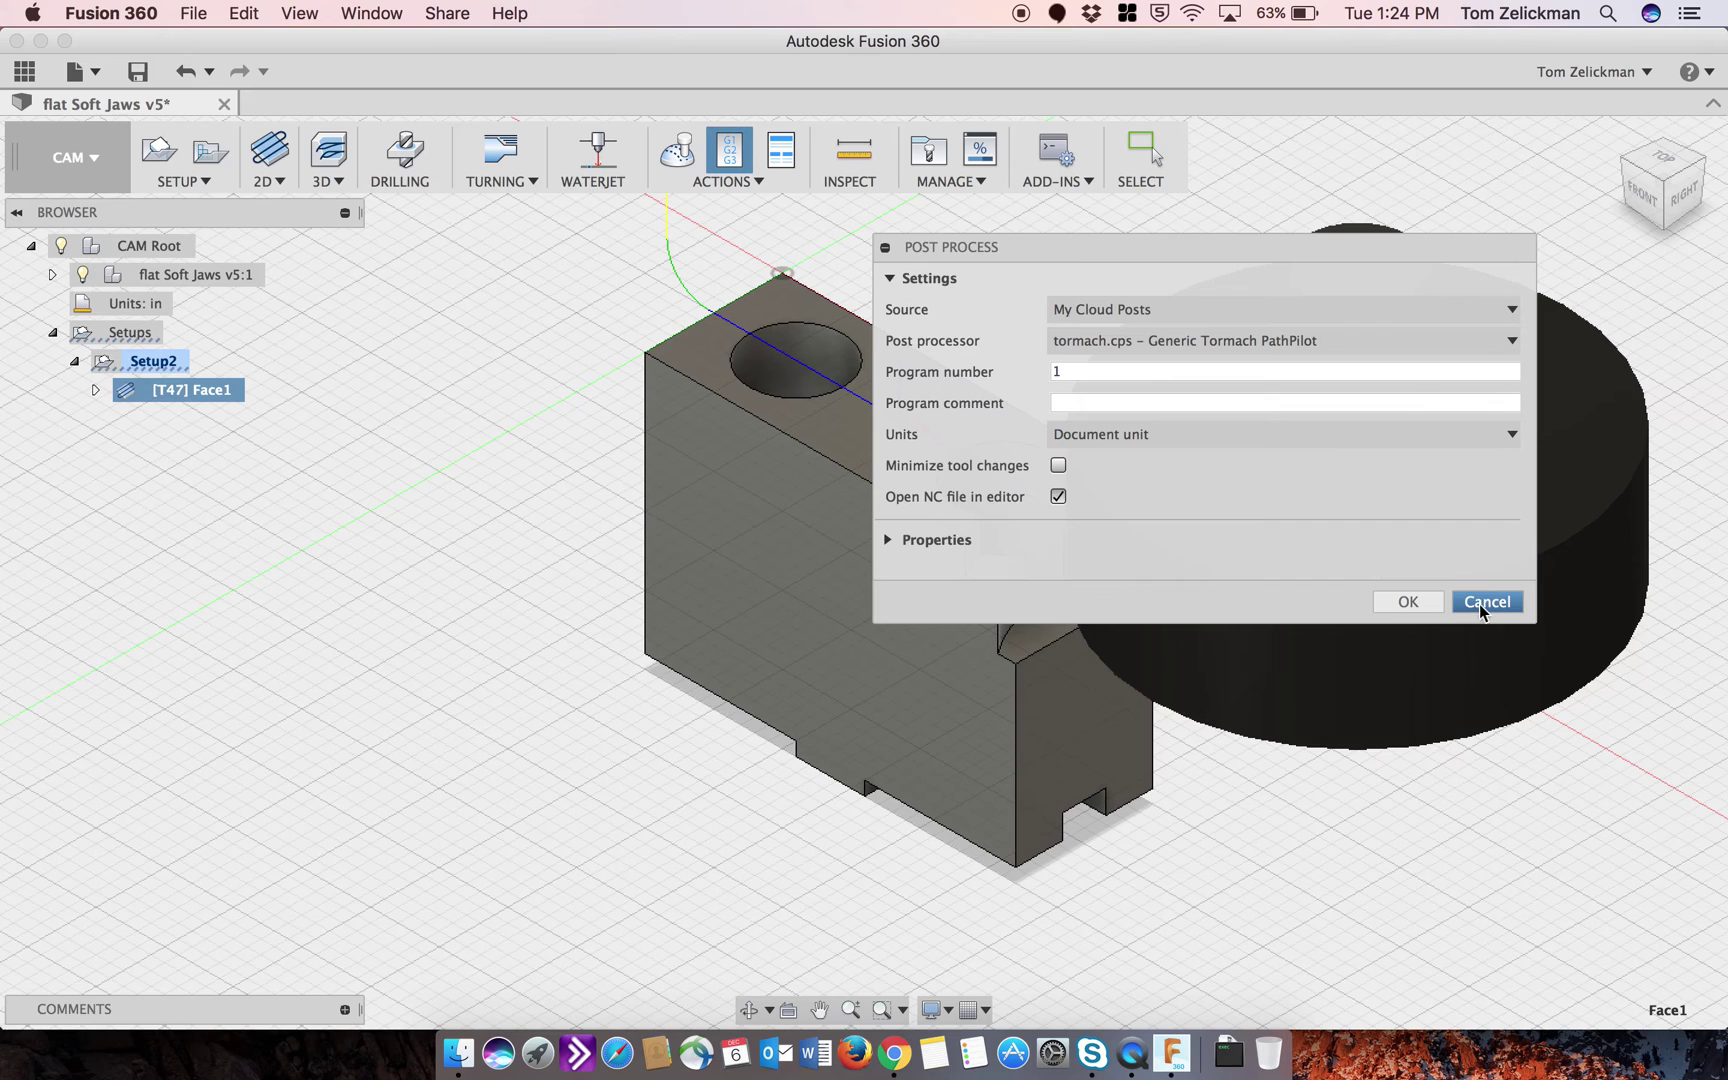
{"action": "left_click", "coordinate": [889, 542]}
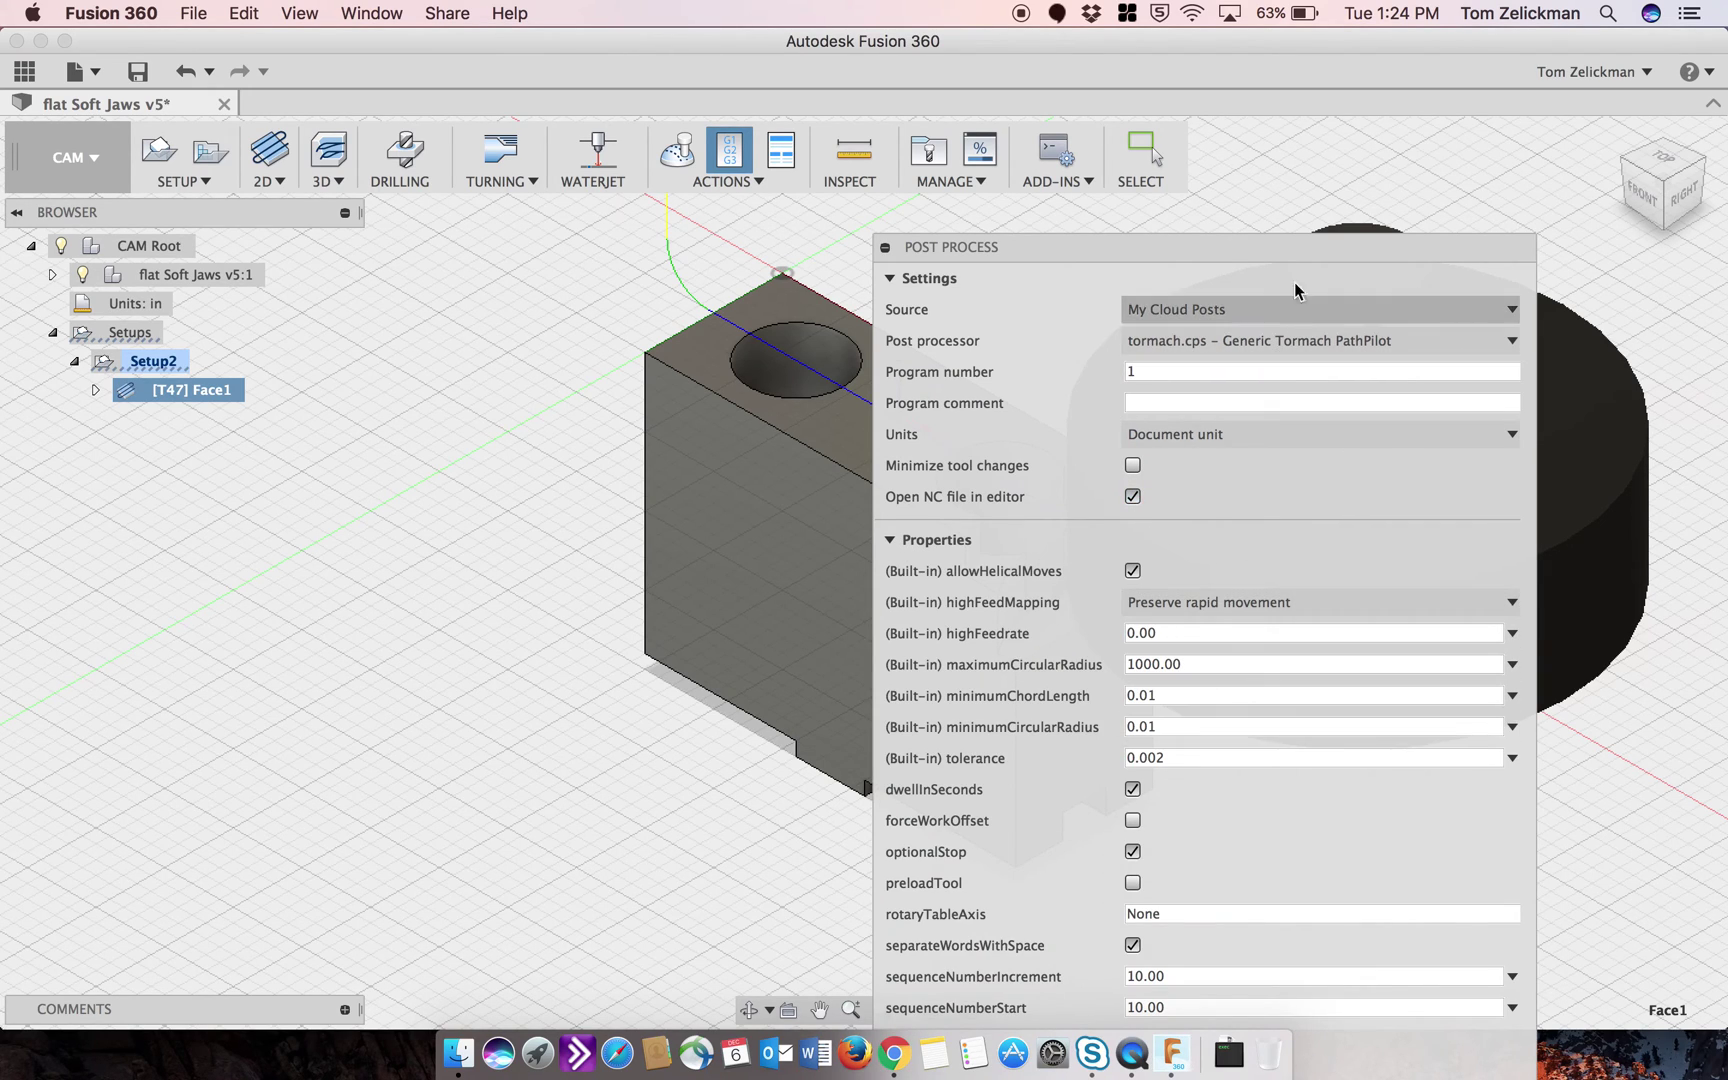
{"action": "left_click_drag", "start_coordinate": [1315, 254], "coordinate": [1180, 125]}
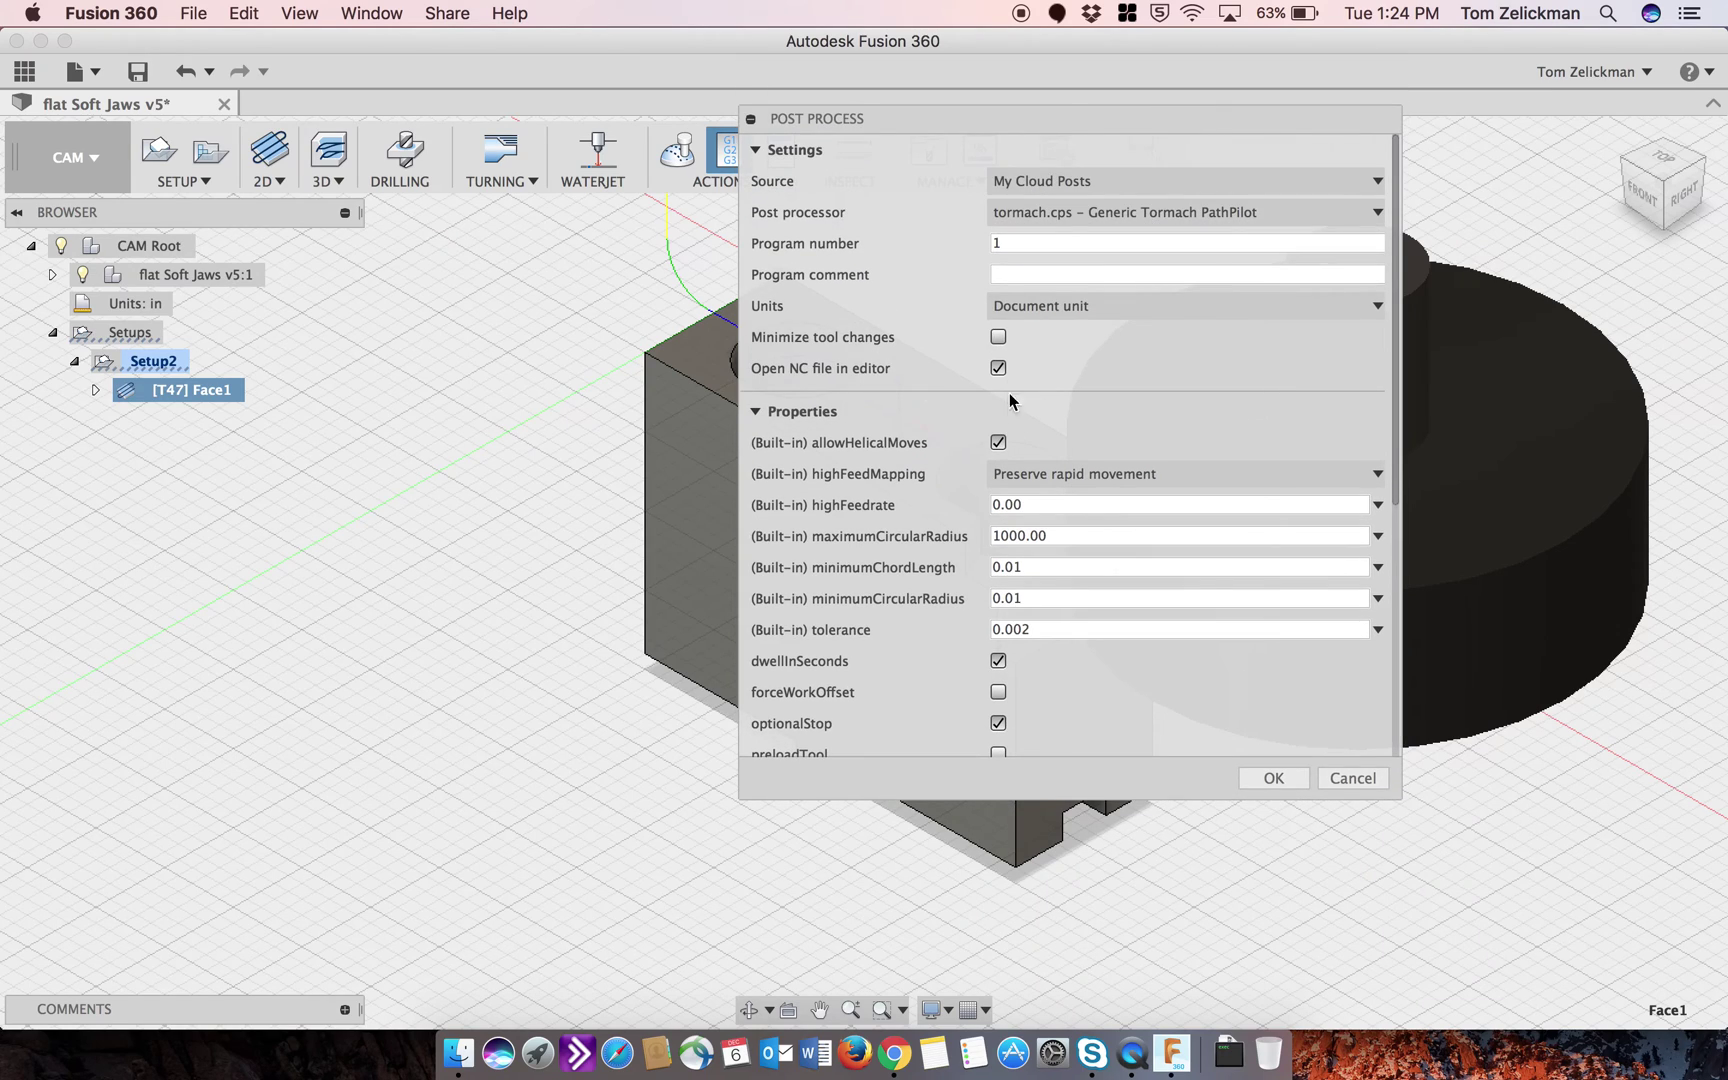
{"action": "left_click", "coordinate": [1273, 778]}
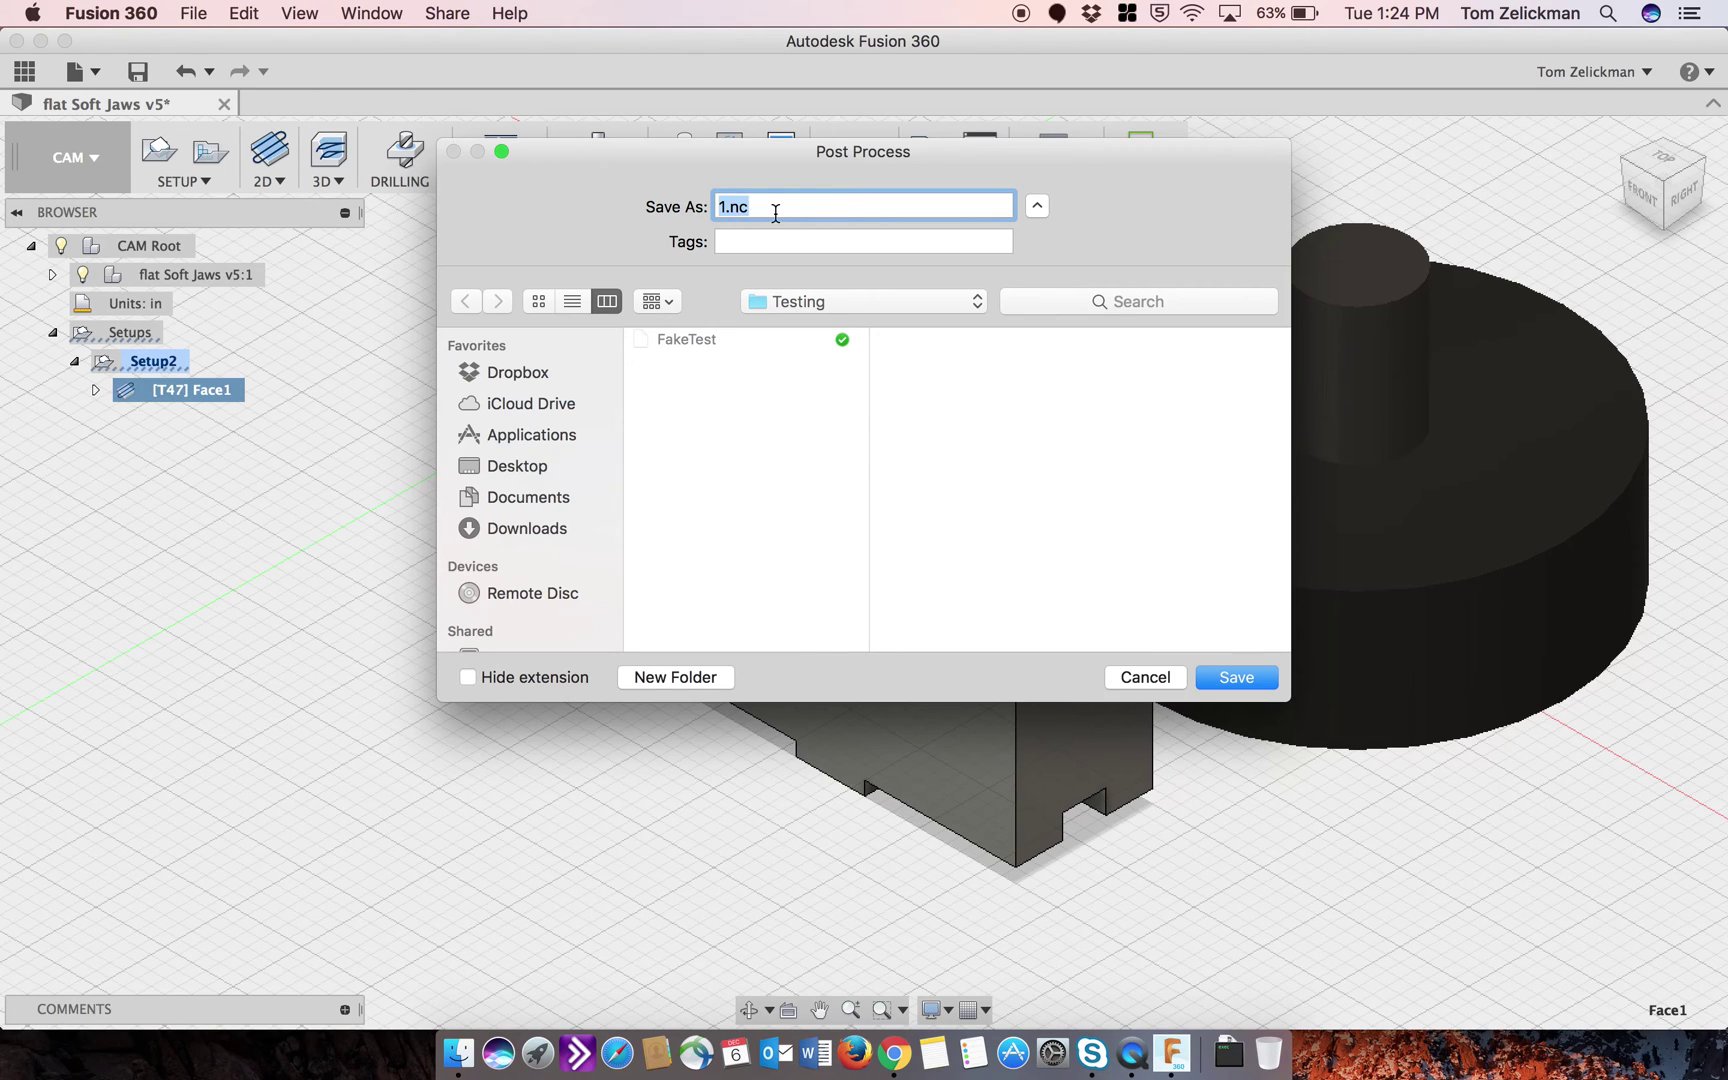
Step: Save the posted NC file in the Testing folder as FakeTest.nc, declining to replace the existing FakeTest file
{"action": "left_click", "coordinate": [684, 341]}
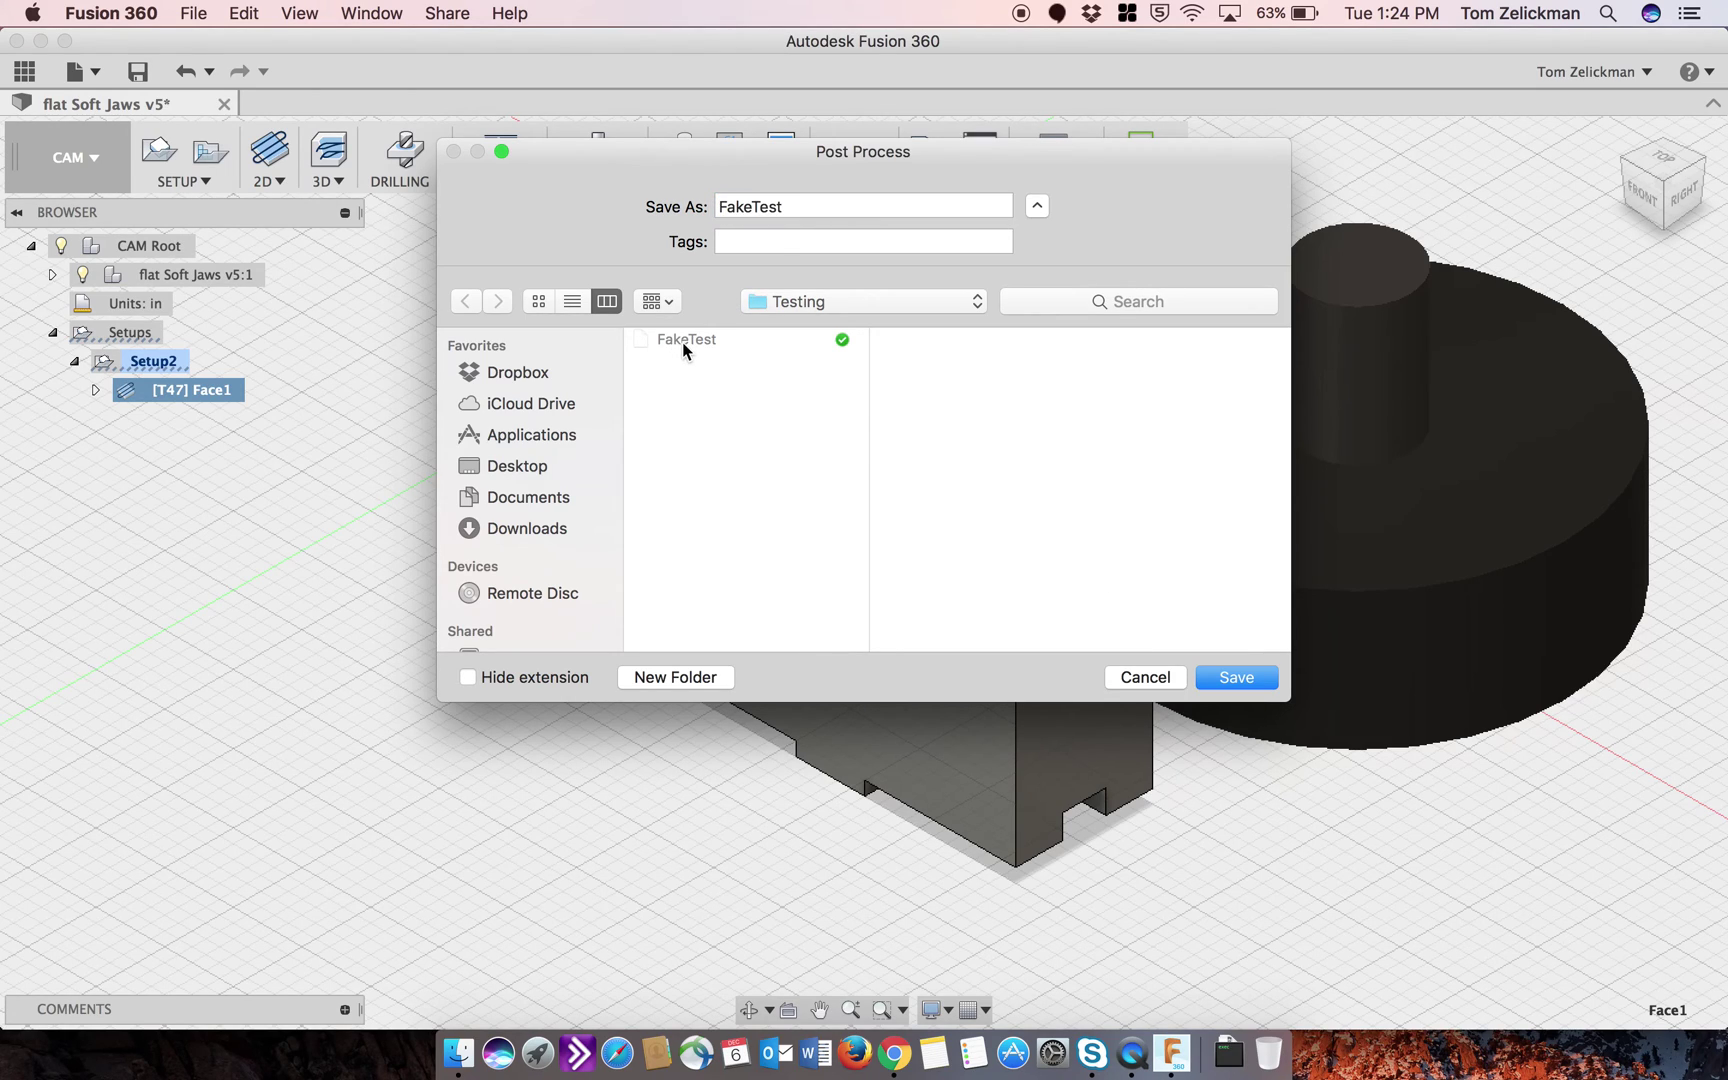
{"action": "left_click", "coordinate": [1233, 679]}
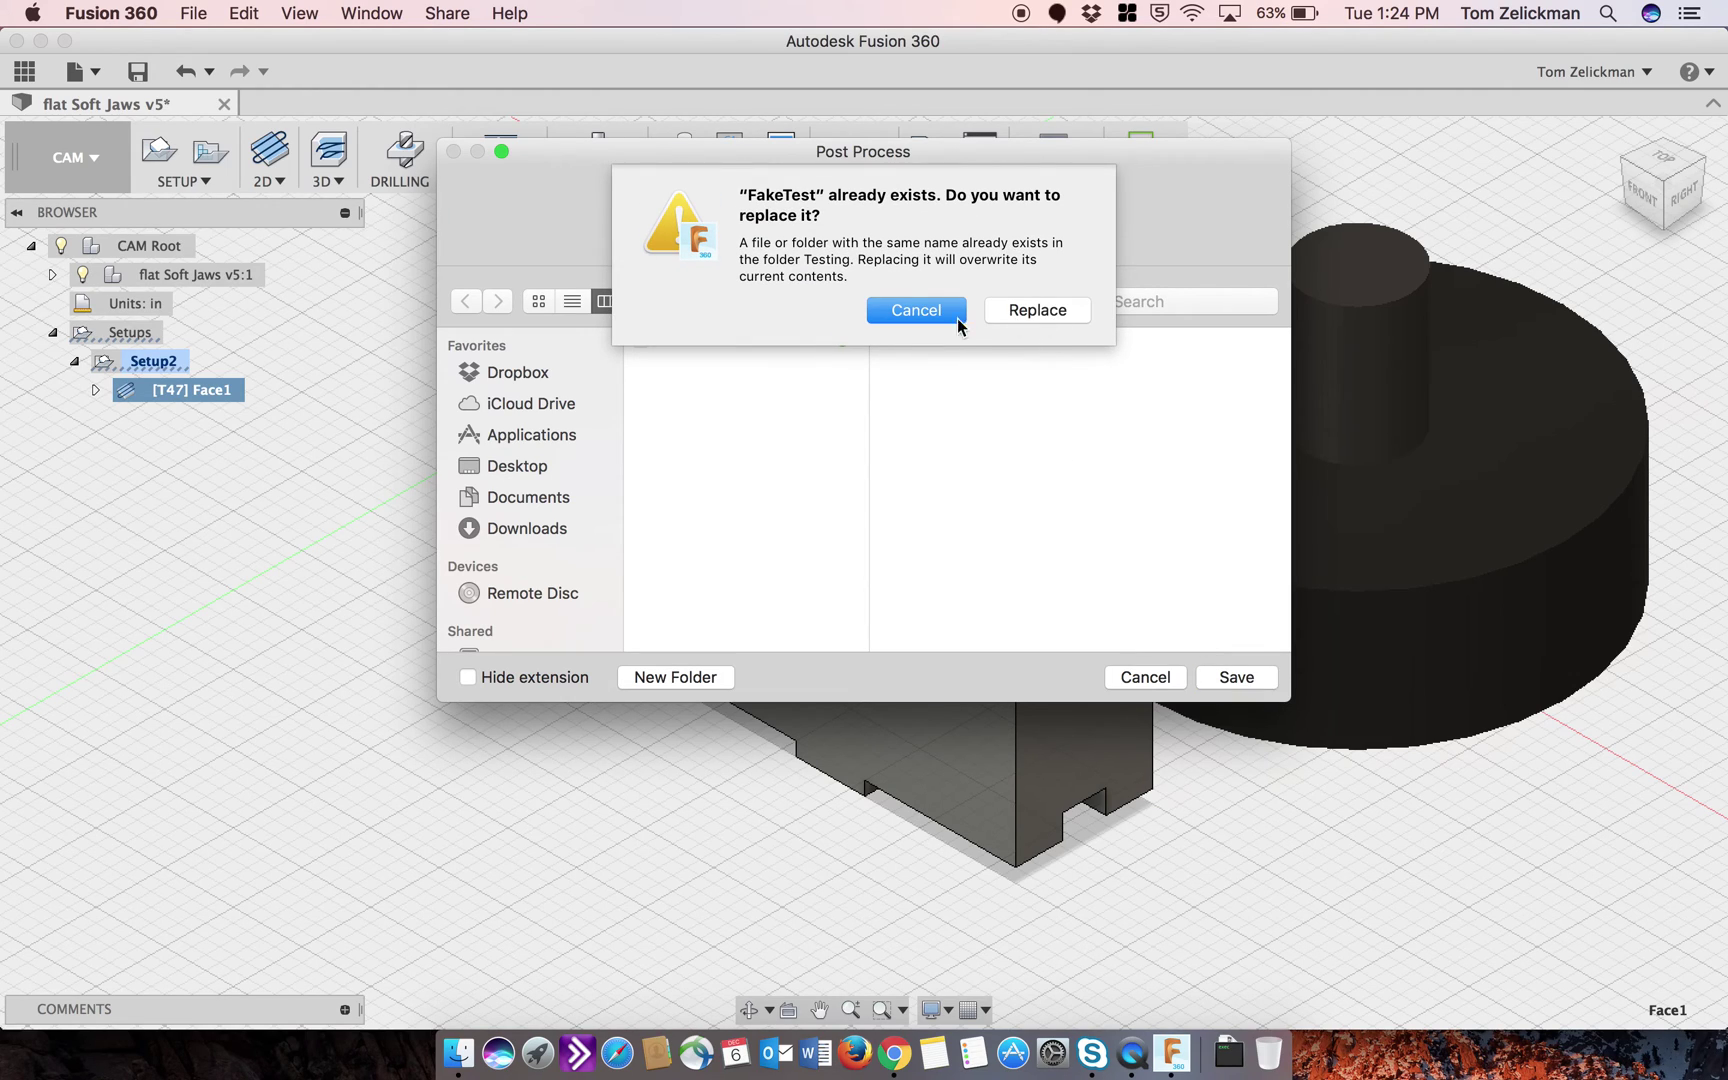
{"action": "left_click", "coordinate": [934, 320]}
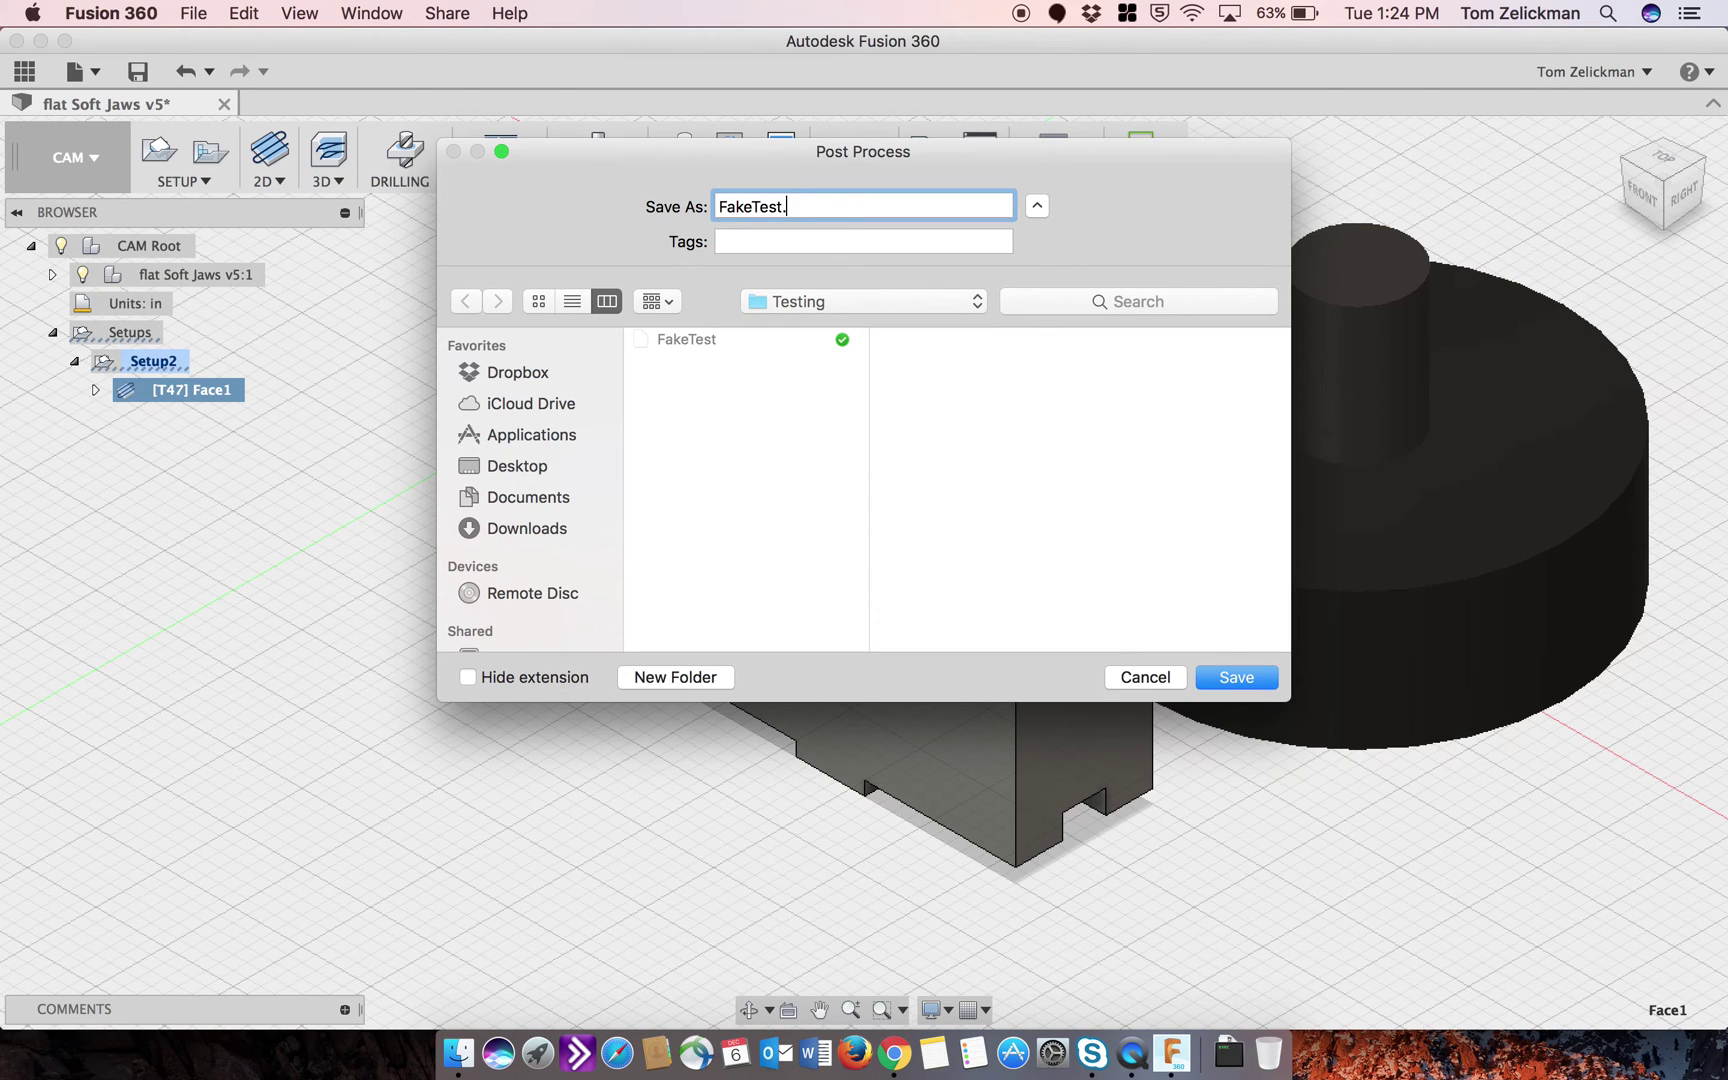
{"action": "type", "text": ".nc"}
{"action": "left_click", "coordinate": [1237, 679]}
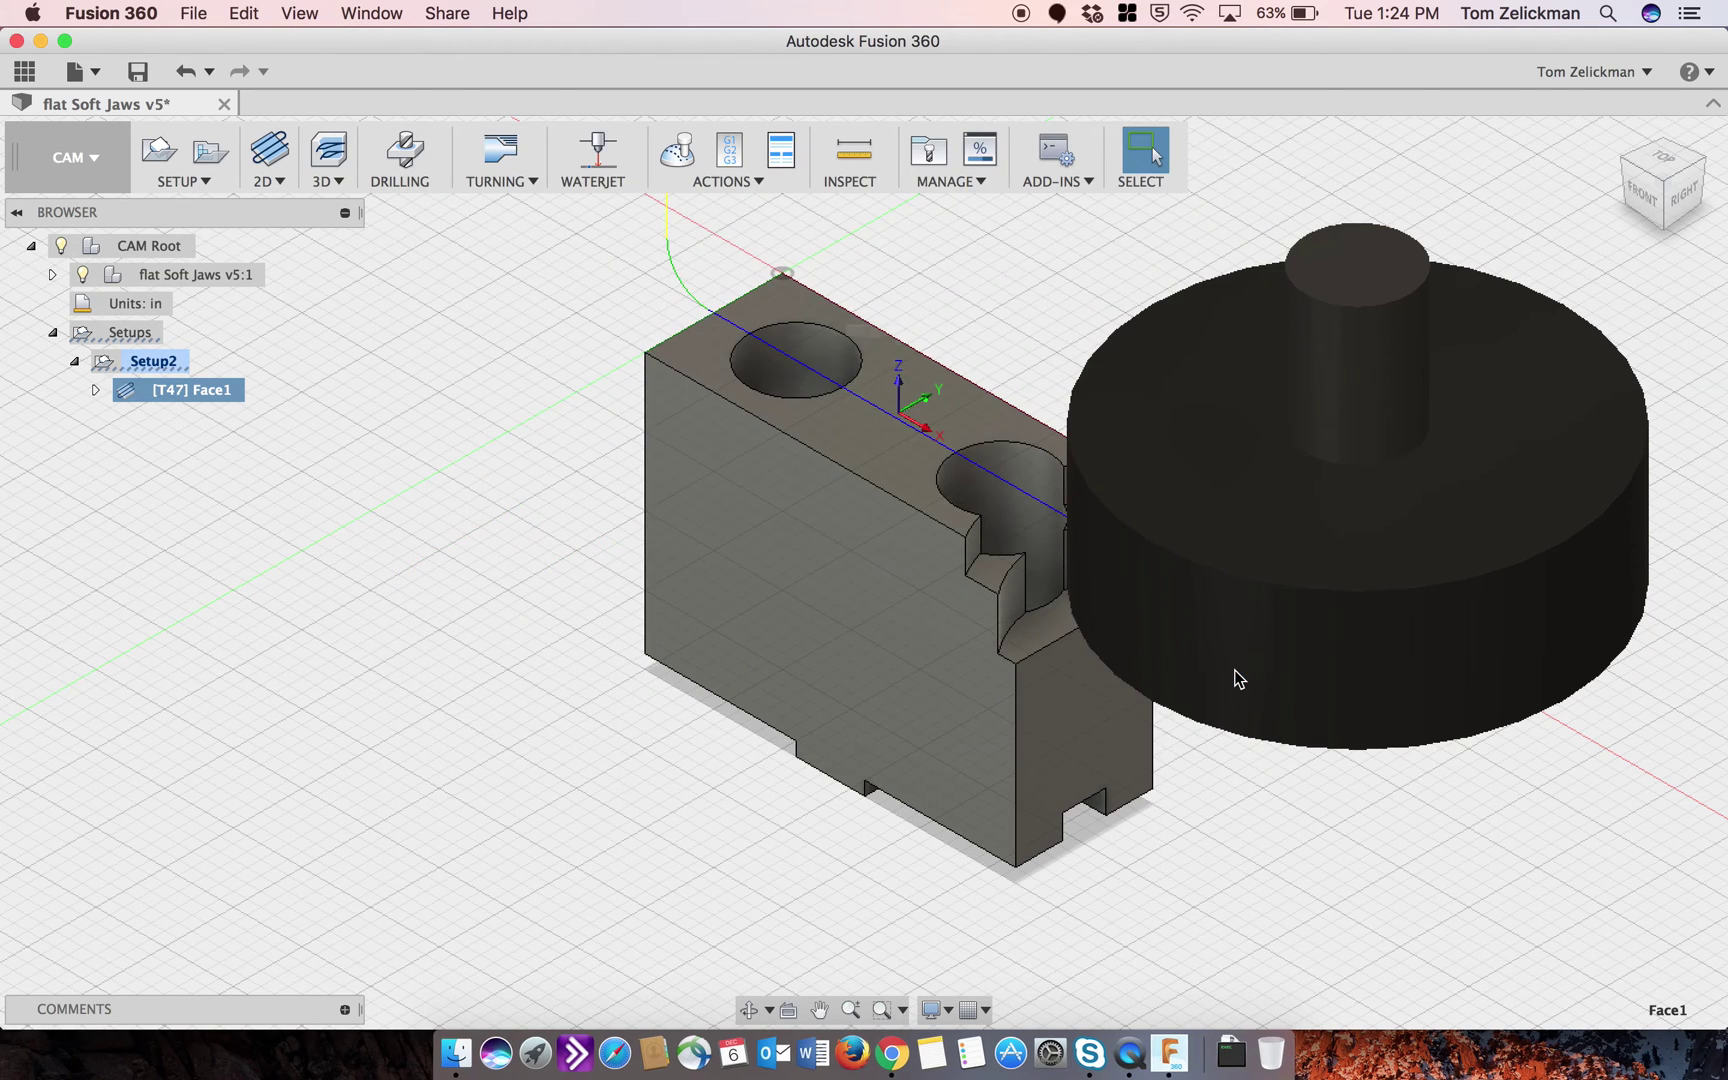
{"action": "left_click", "coordinate": [1076, 402]}
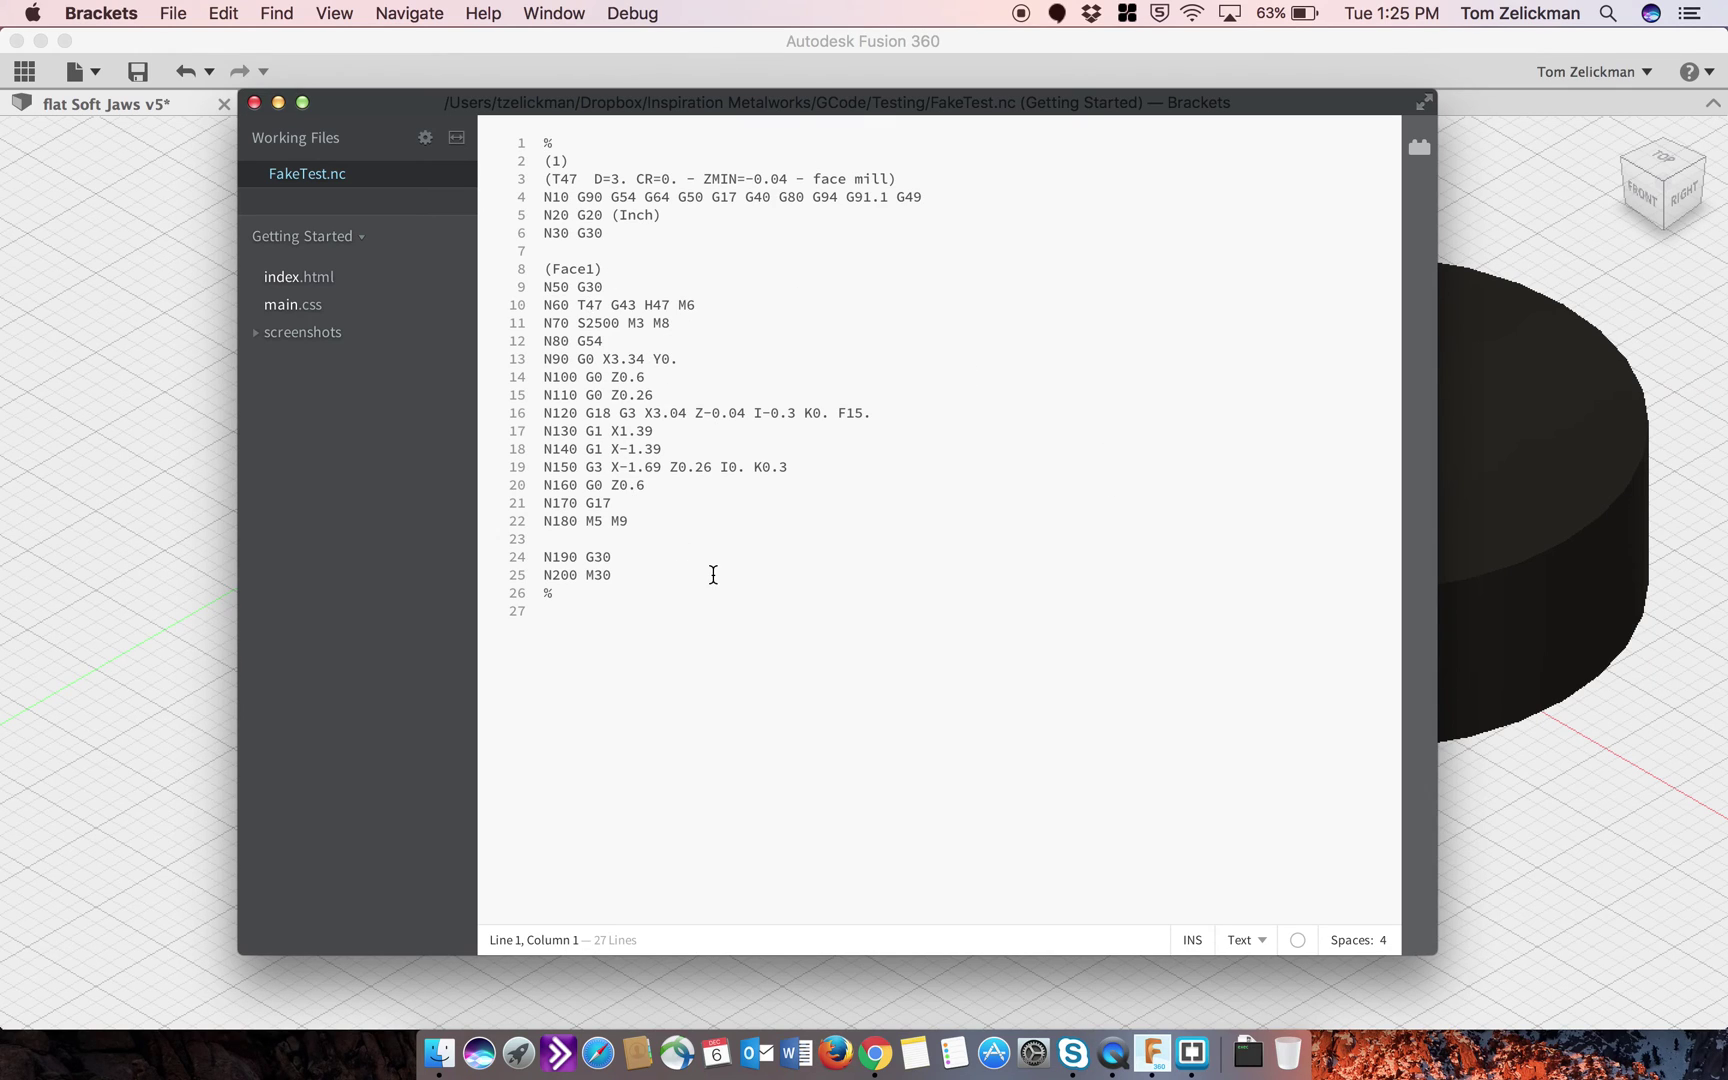
Step: Switch to Finder, open the Testing folder inside GCode and select FakeTest.nc to check the saved file
{"action": "left_click", "coordinate": [440, 1060]}
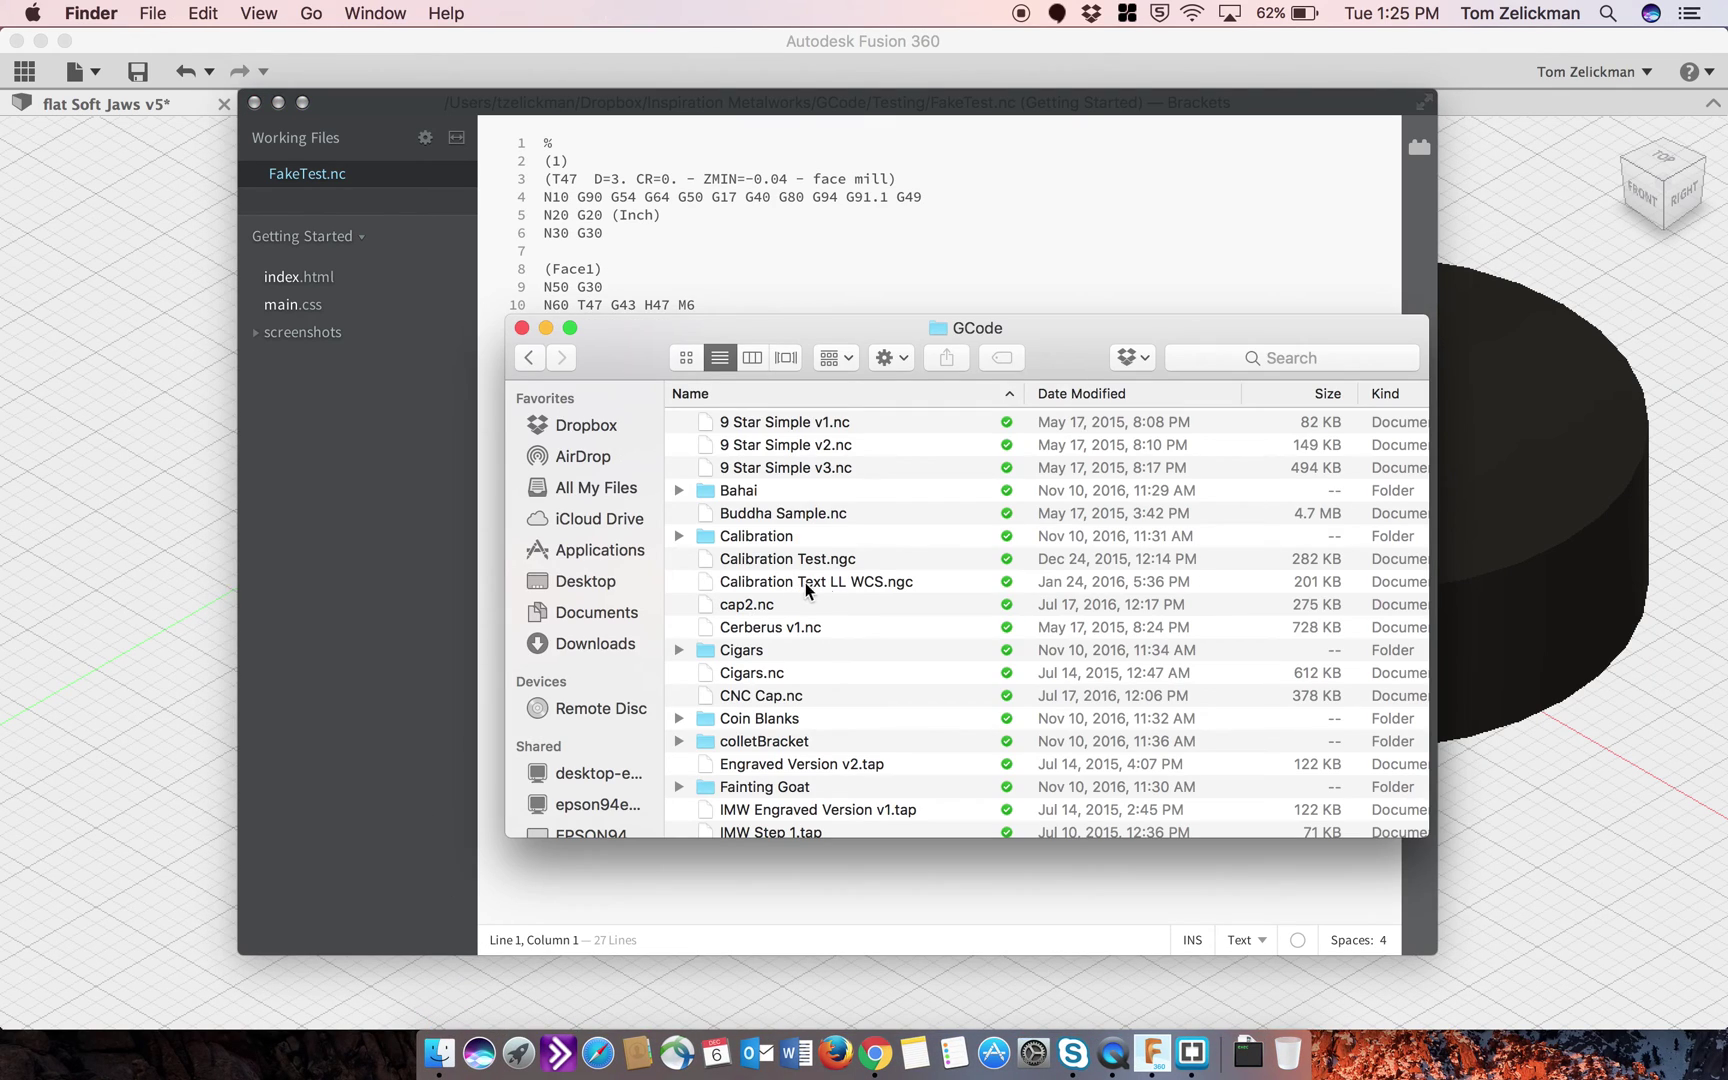
{"action": "scroll", "coordinate": [848, 645], "scroll_direction": "down", "scroll_amount": 5}
{"action": "scroll", "coordinate": [848, 648], "scroll_direction": "down", "scroll_amount": 2}
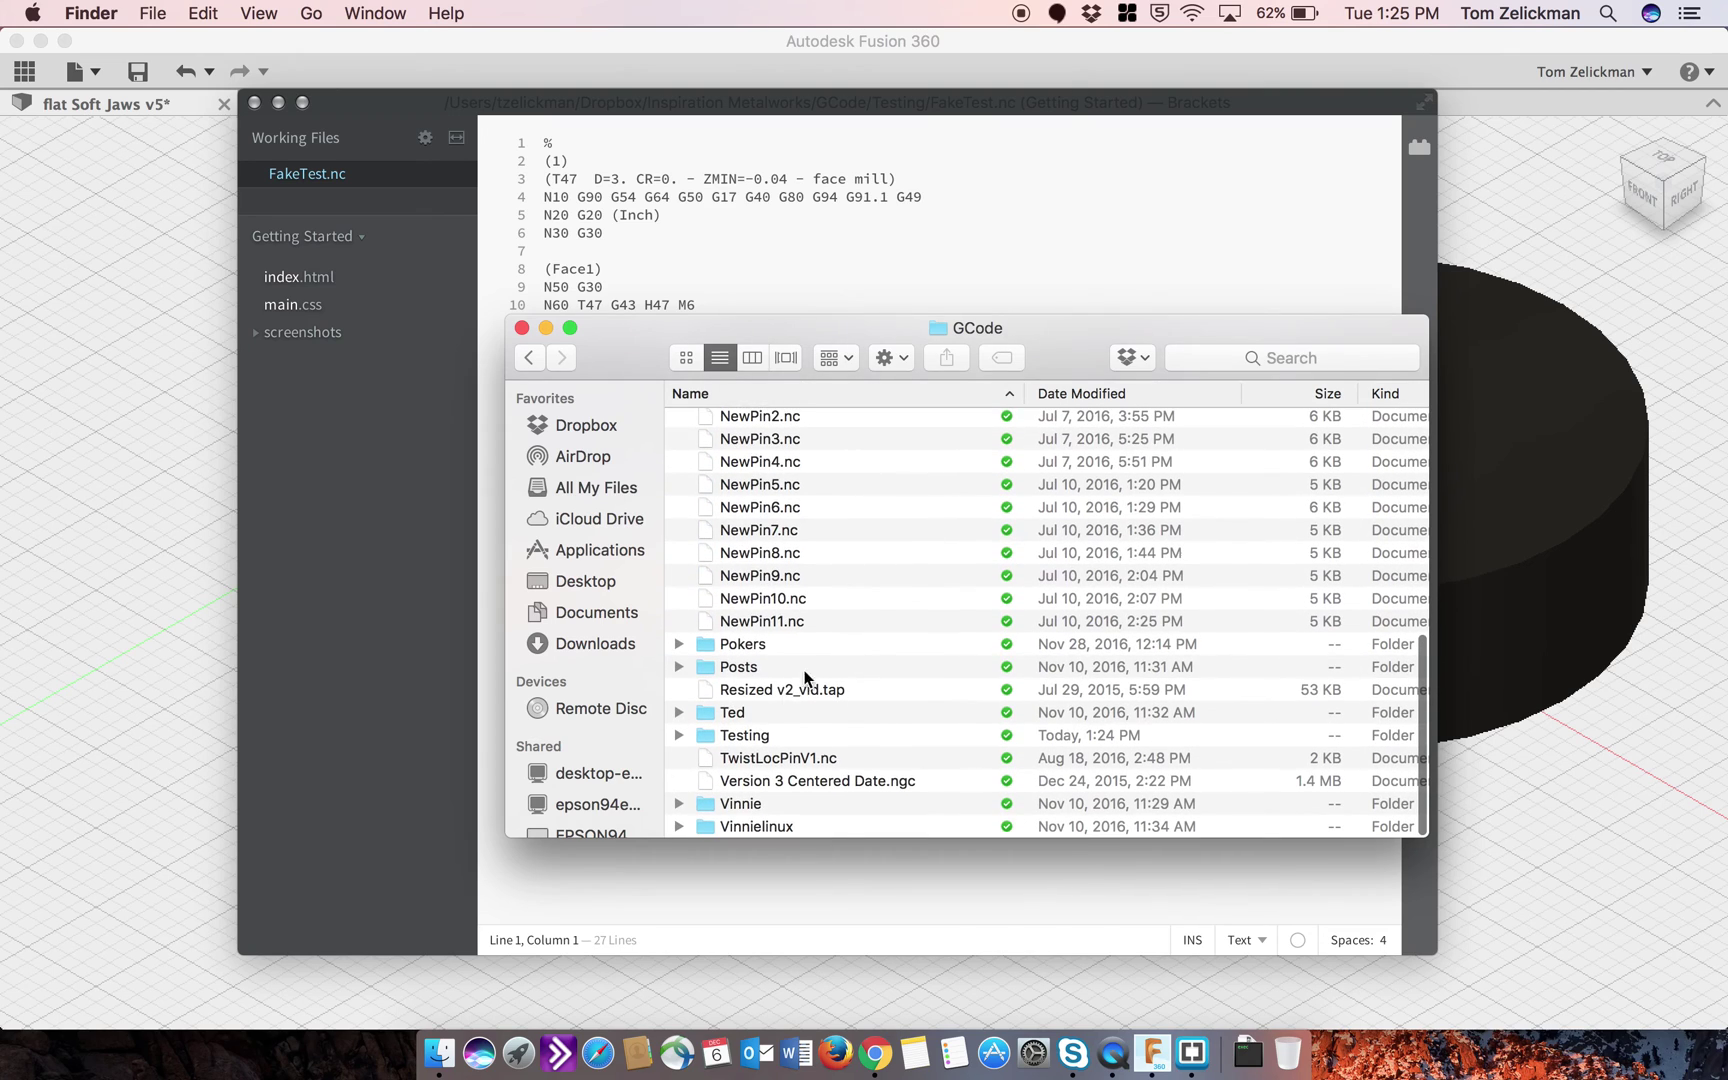
{"action": "double_click", "coordinate": [752, 734]}
{"action": "left_click", "coordinate": [752, 446]}
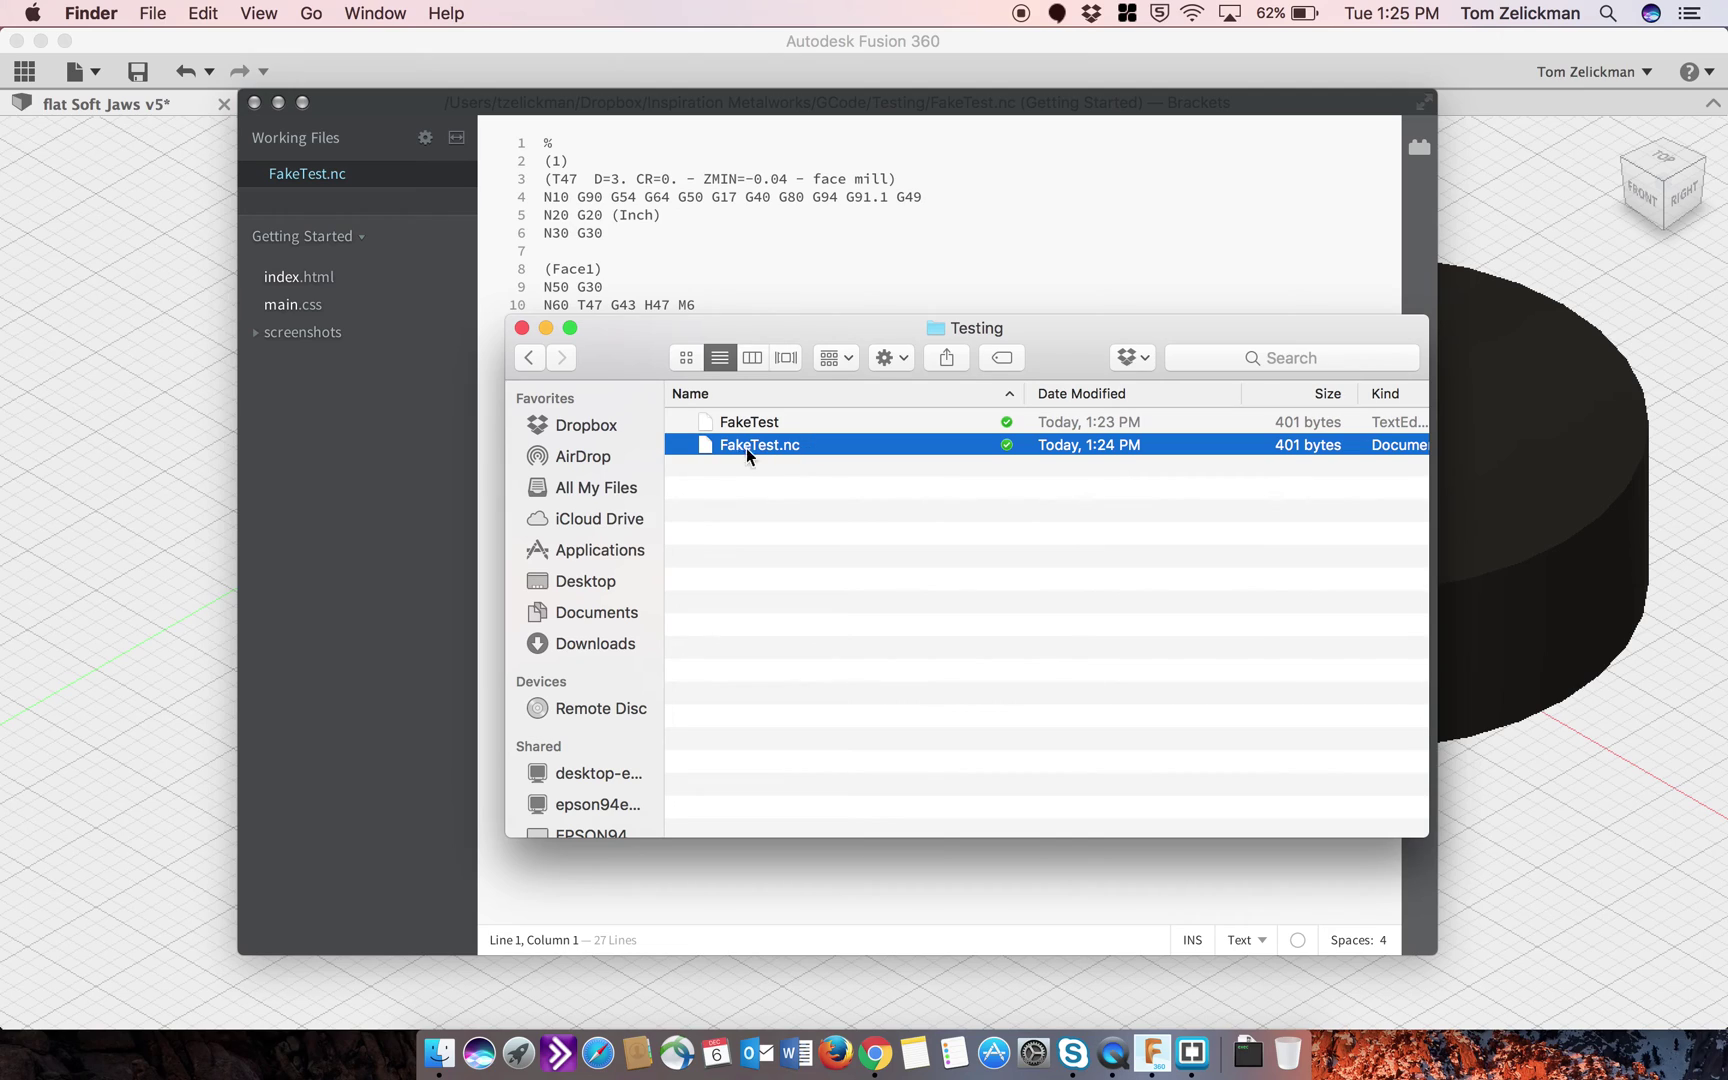
Step: Go back to the GCode folder and examine how its NC files and project subfolders are organized
{"action": "left_click", "coordinate": [530, 357]}
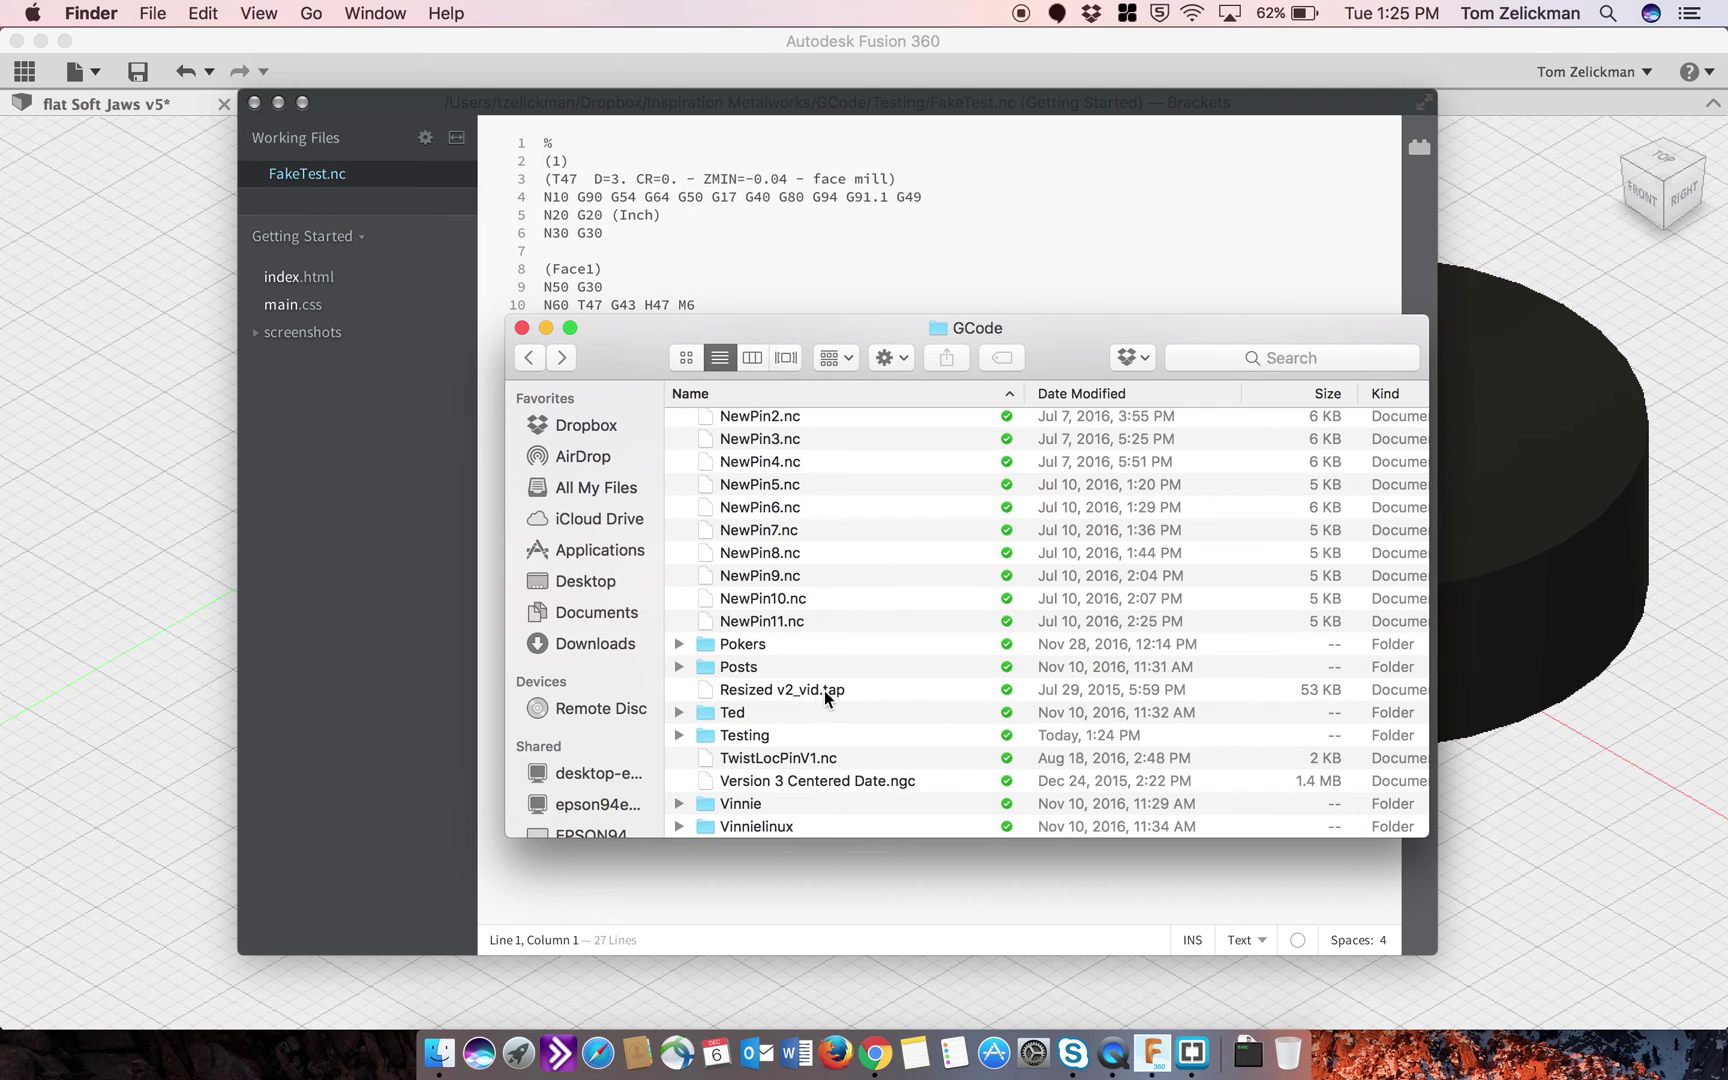
{"action": "left_click", "coordinate": [844, 692]}
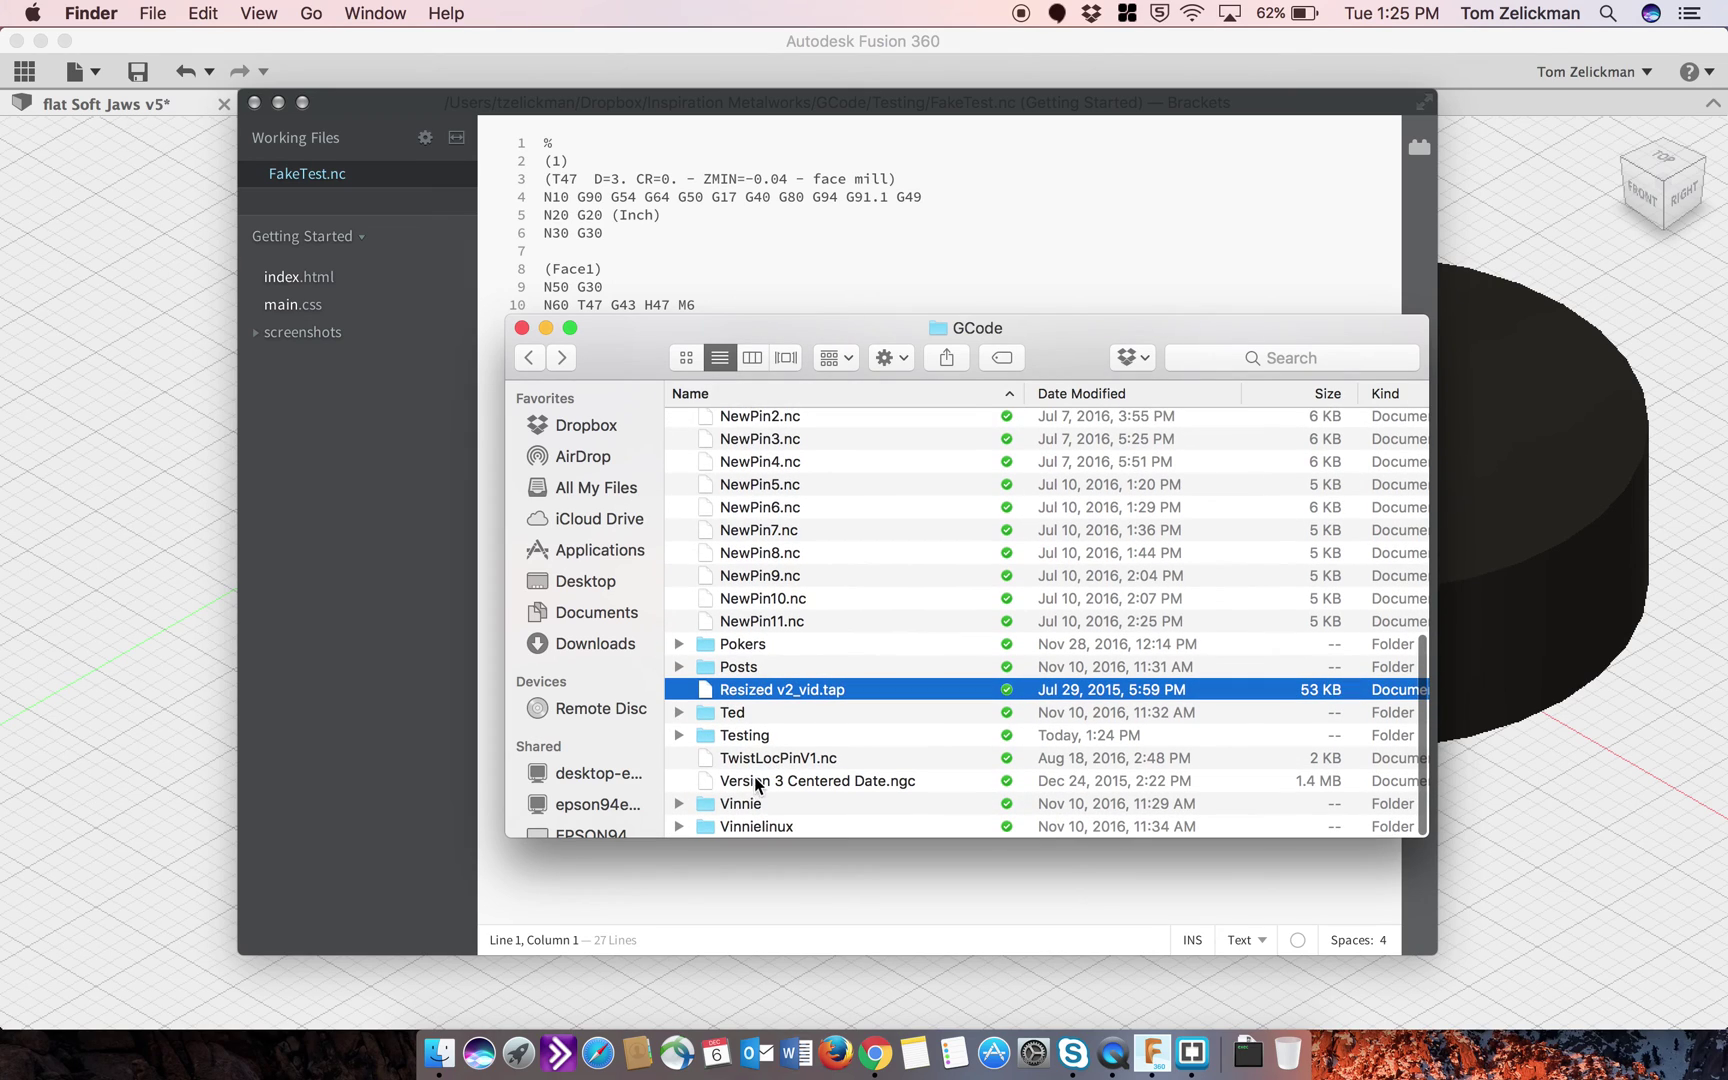
{"action": "left_click", "coordinate": [742, 804]}
{"action": "double_click", "coordinate": [742, 804]}
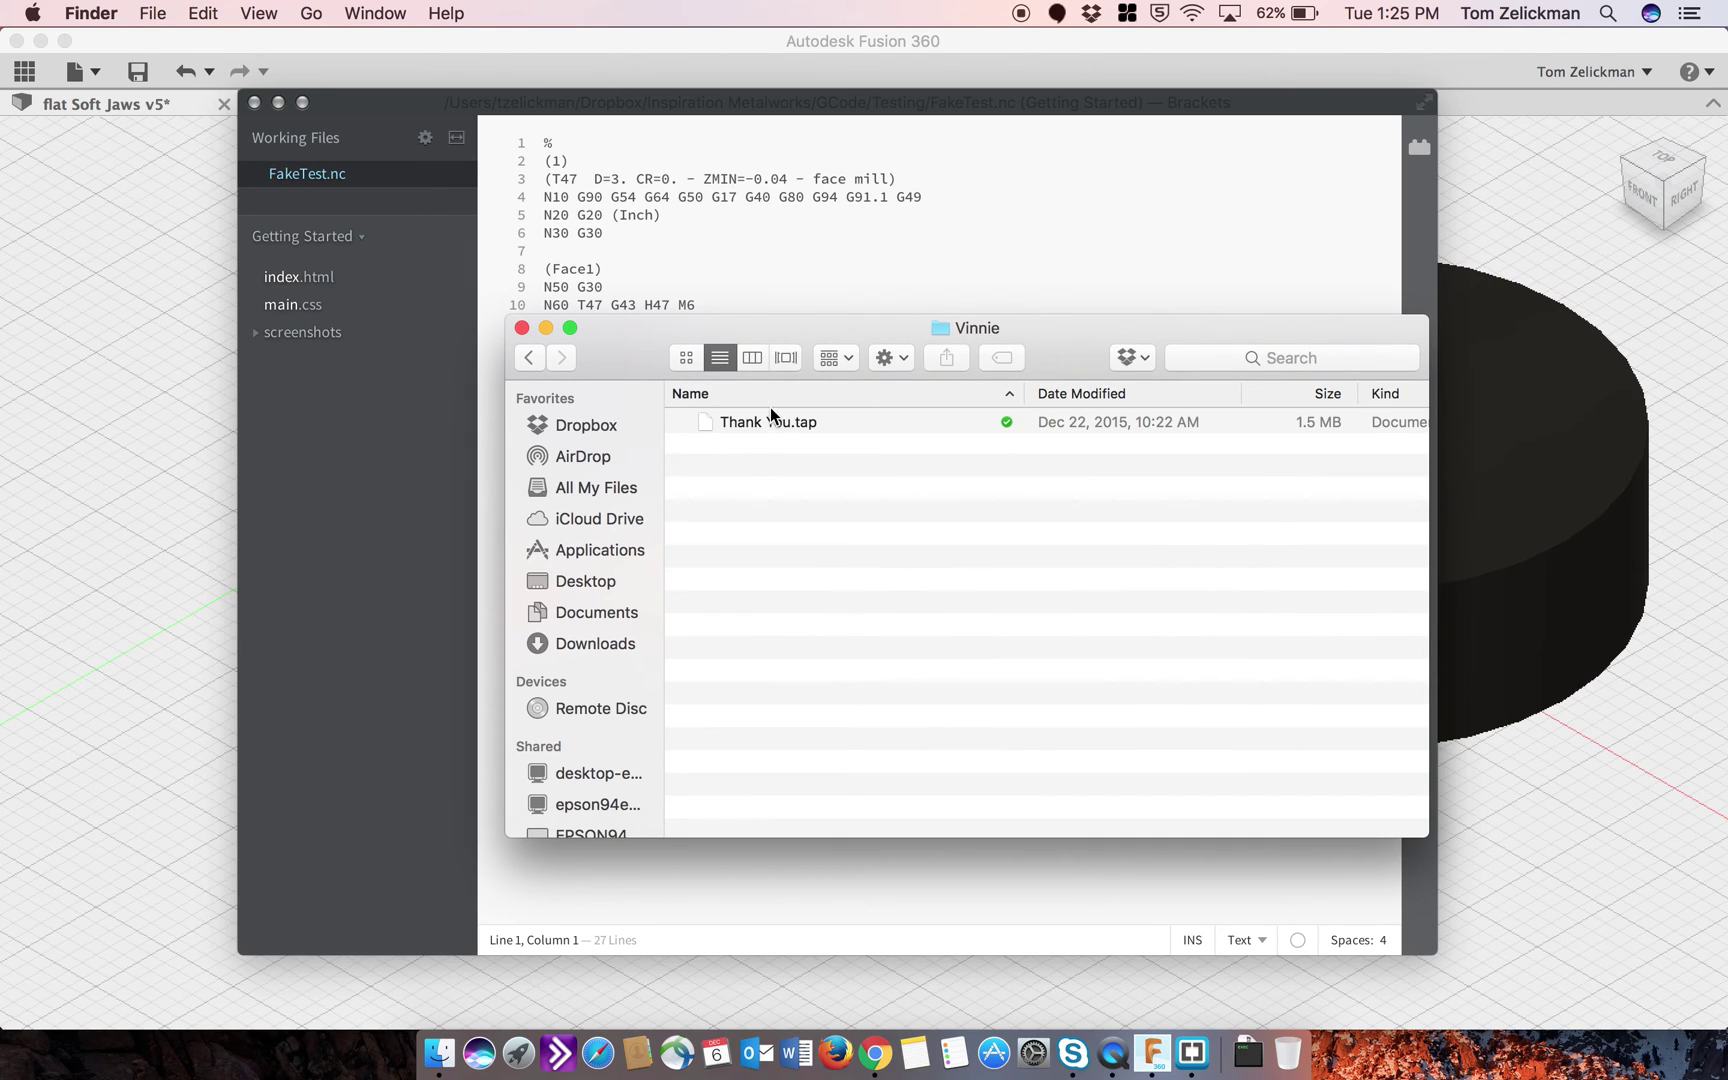
{"action": "left_click", "coordinate": [532, 360]}
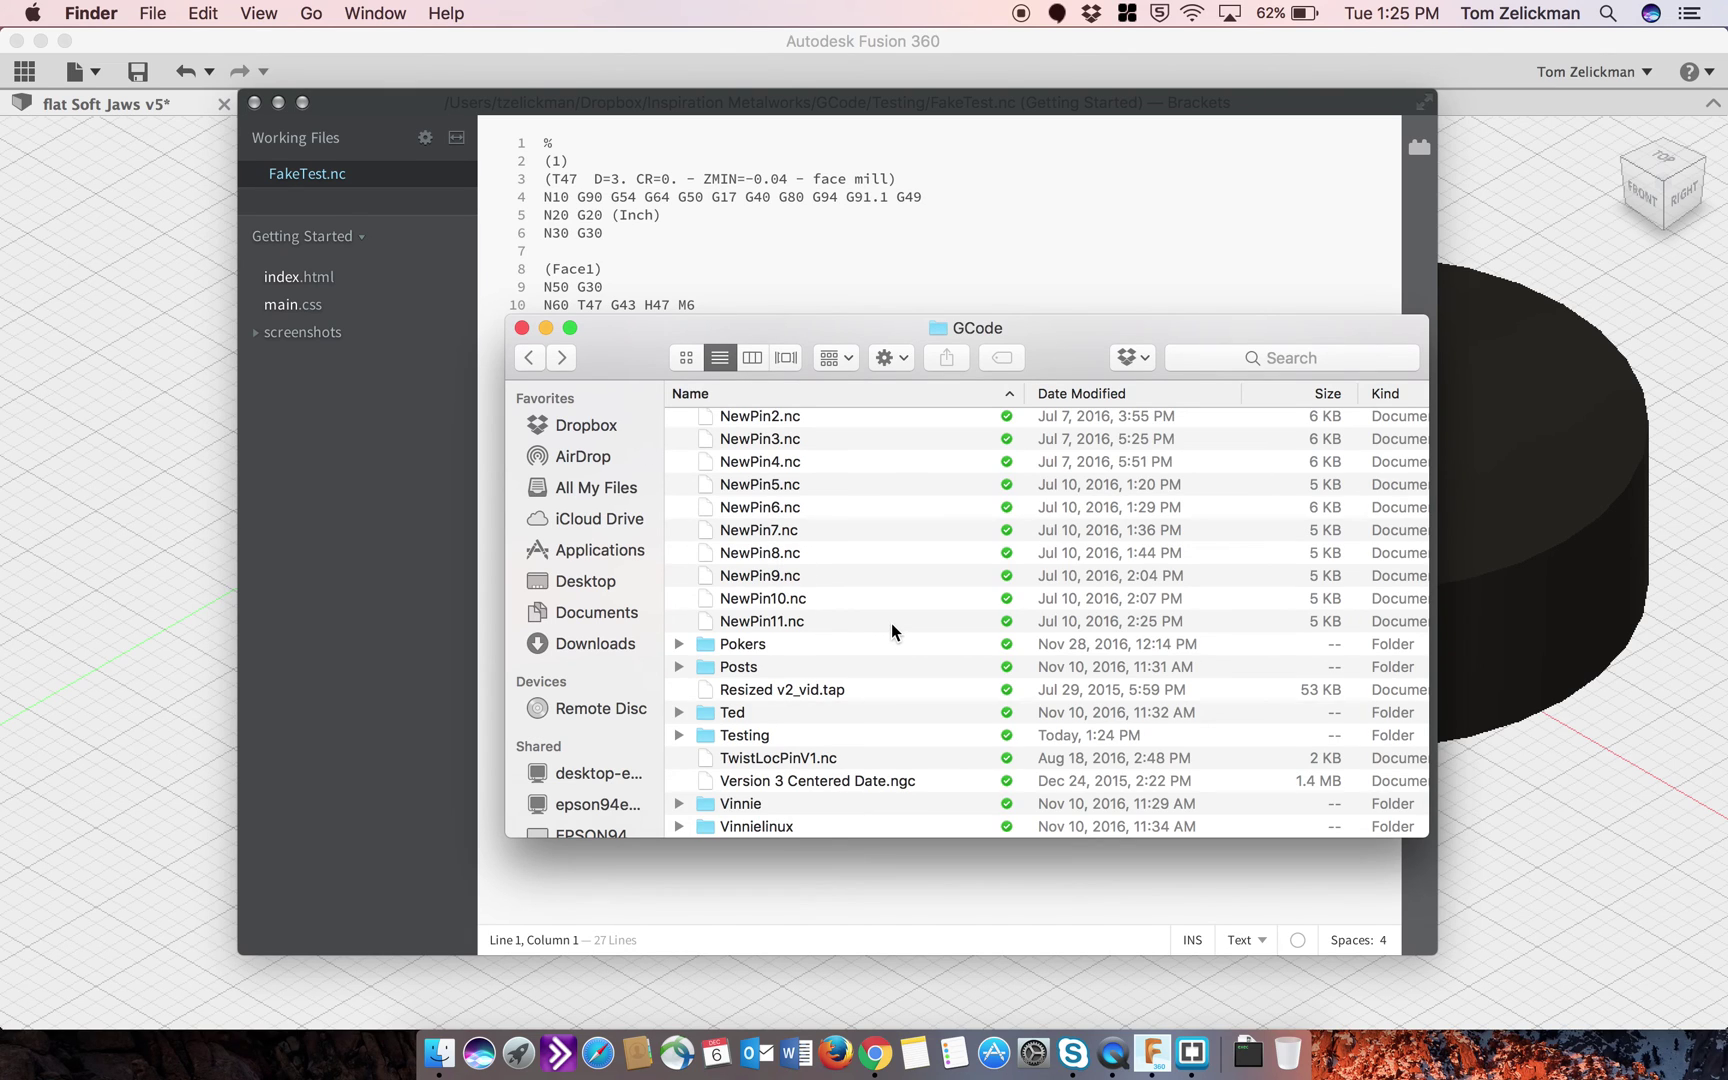
{"action": "scroll", "coordinate": [891, 622], "scroll_direction": "up", "scroll_amount": 10}
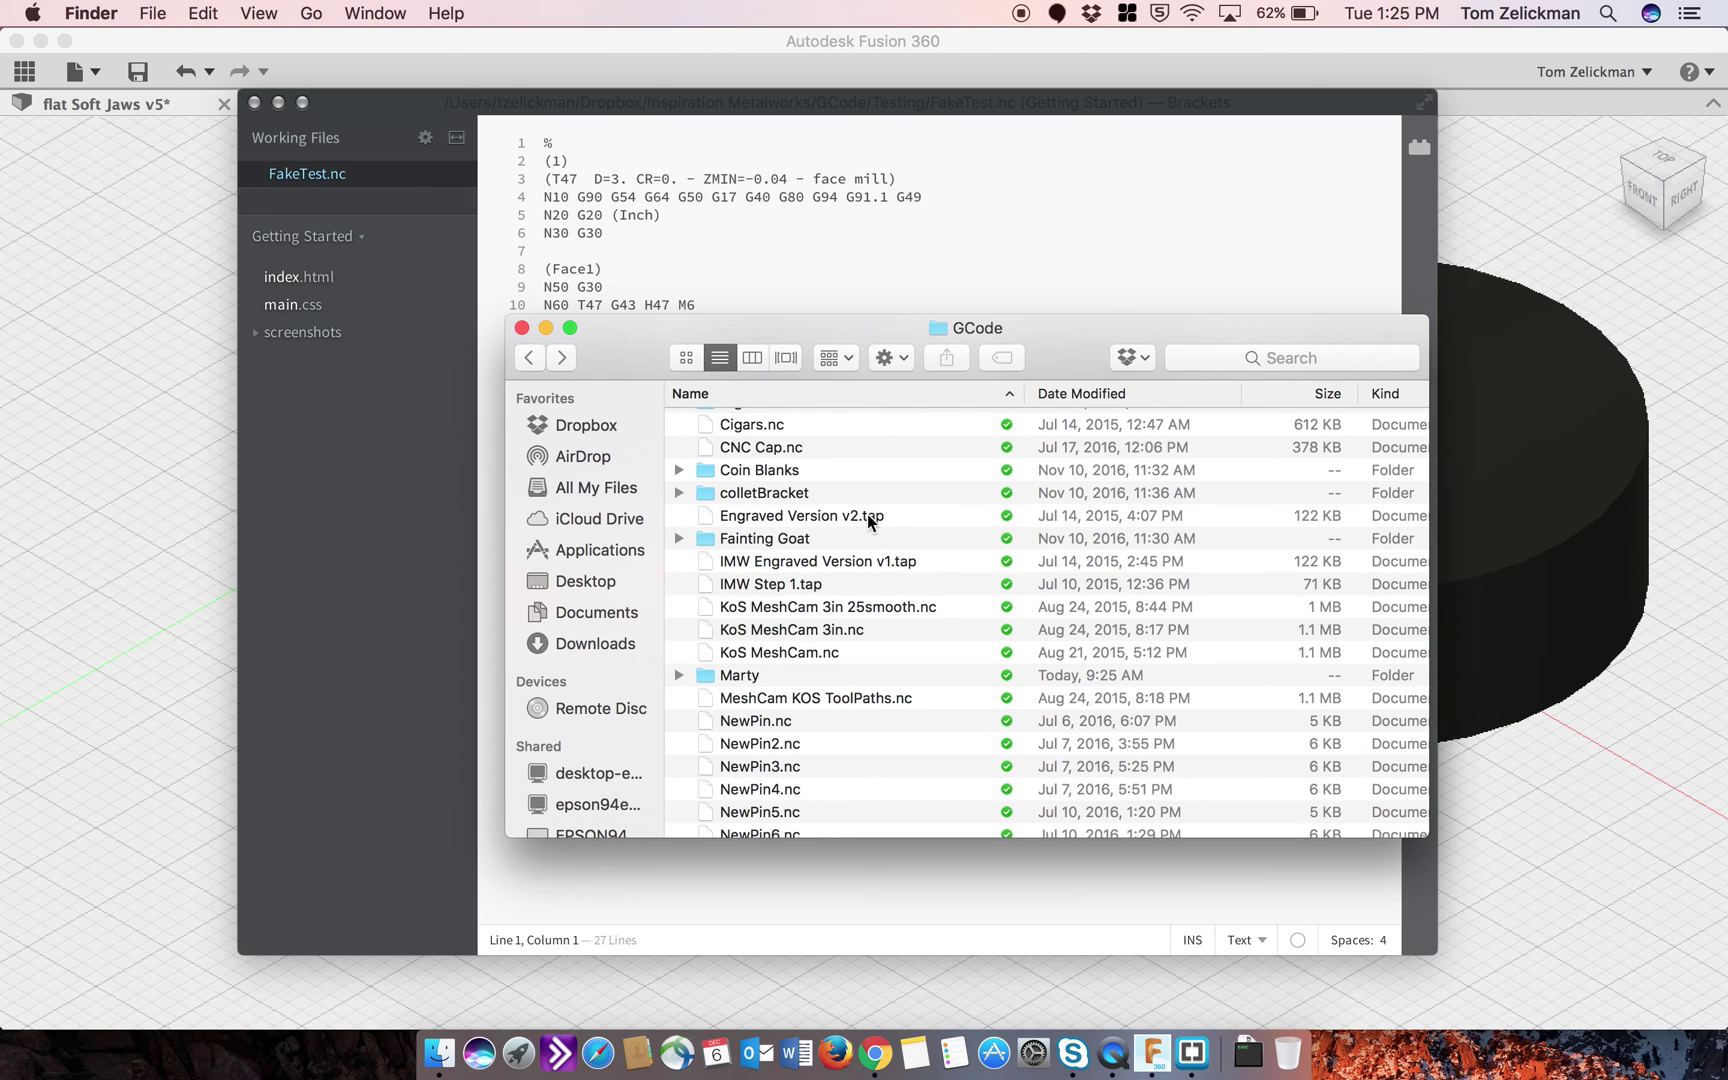
{"action": "scroll", "coordinate": [900, 577], "scroll_direction": "up", "scroll_amount": 5}
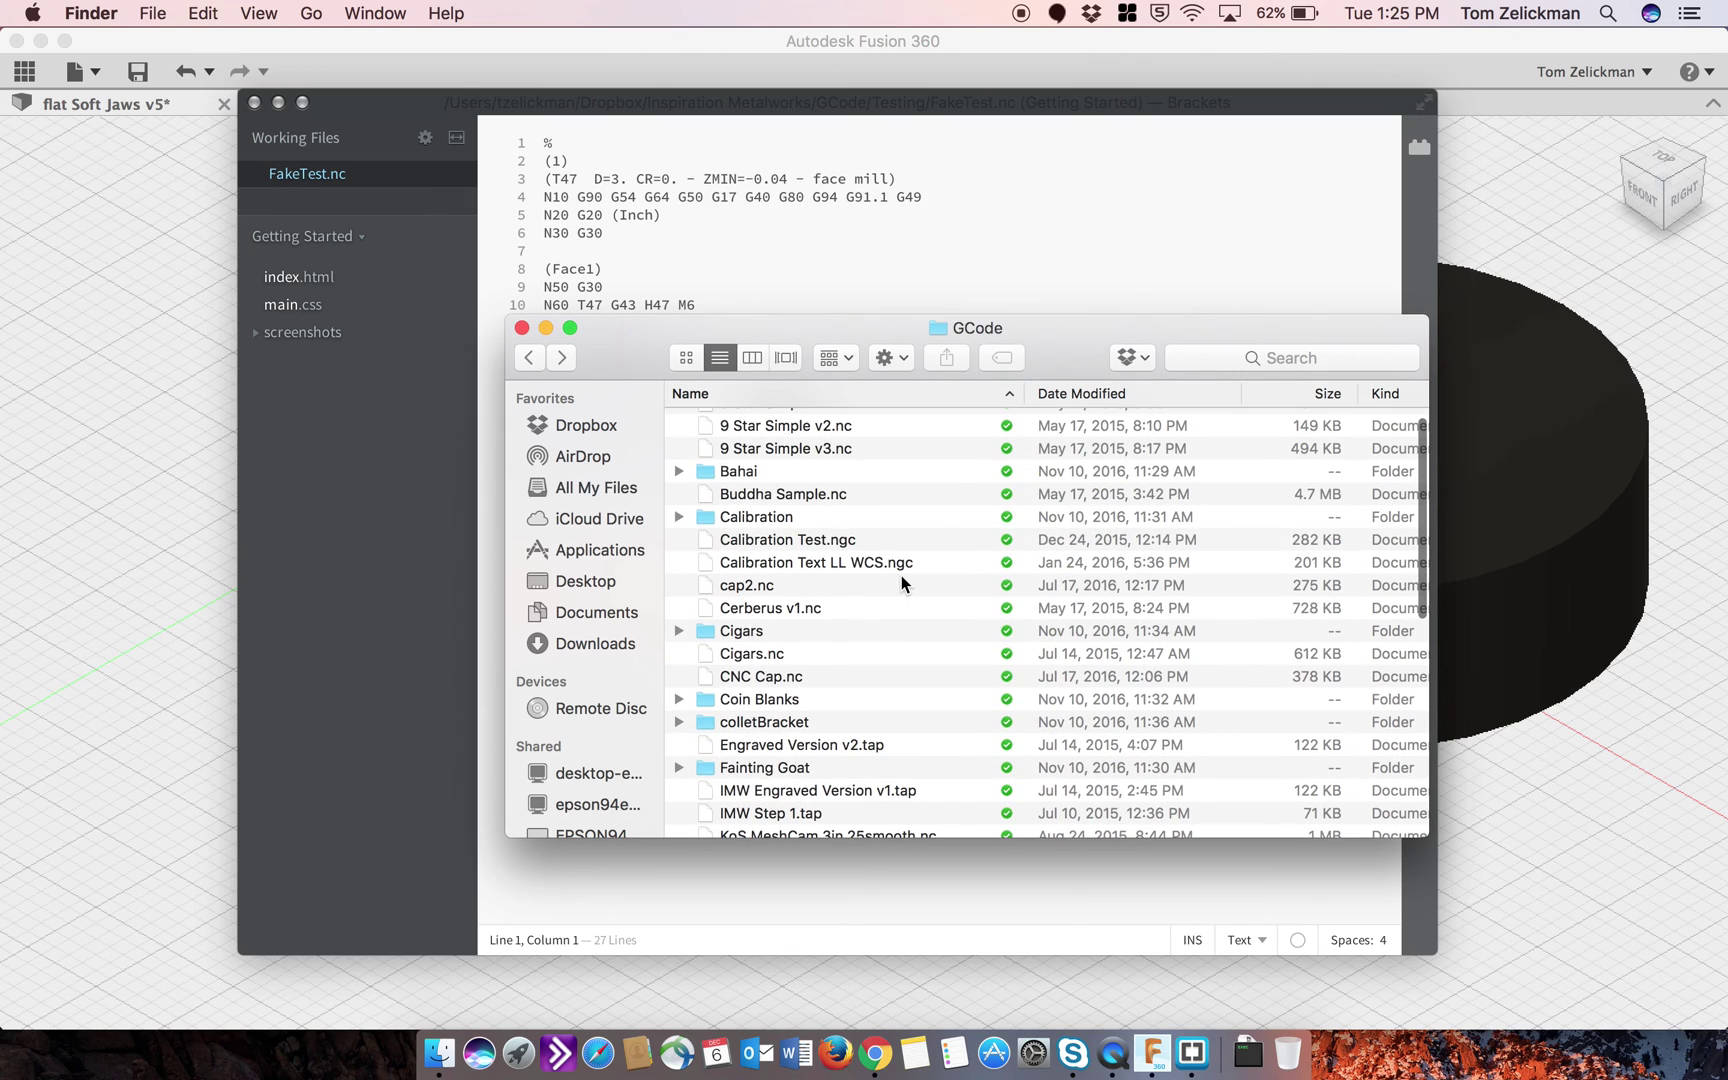
{"action": "scroll", "coordinate": [900, 577], "scroll_direction": "down", "scroll_amount": 6}
{"action": "scroll", "coordinate": [901, 578], "scroll_direction": "down", "scroll_amount": 5}
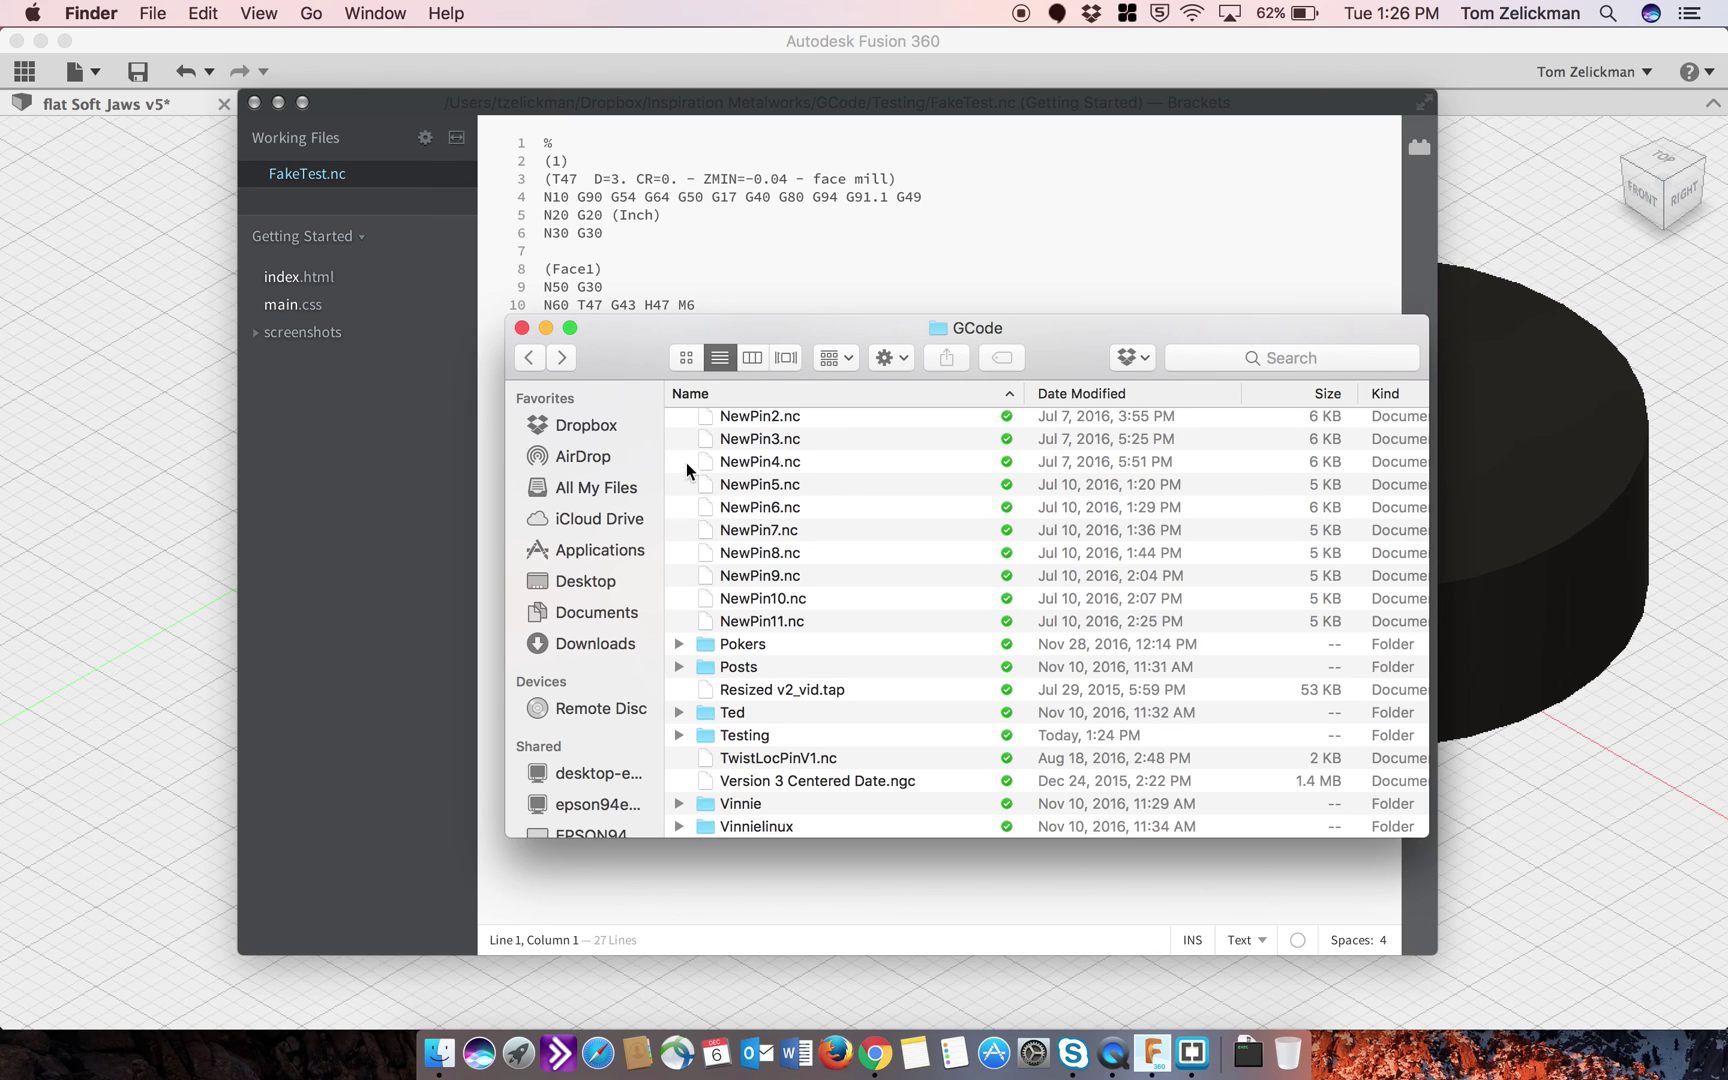
Step: Copy FakeTest.nc from the Testing folder onto the USB20FD drive, then eject the drive
{"action": "double_click", "coordinate": [748, 733]}
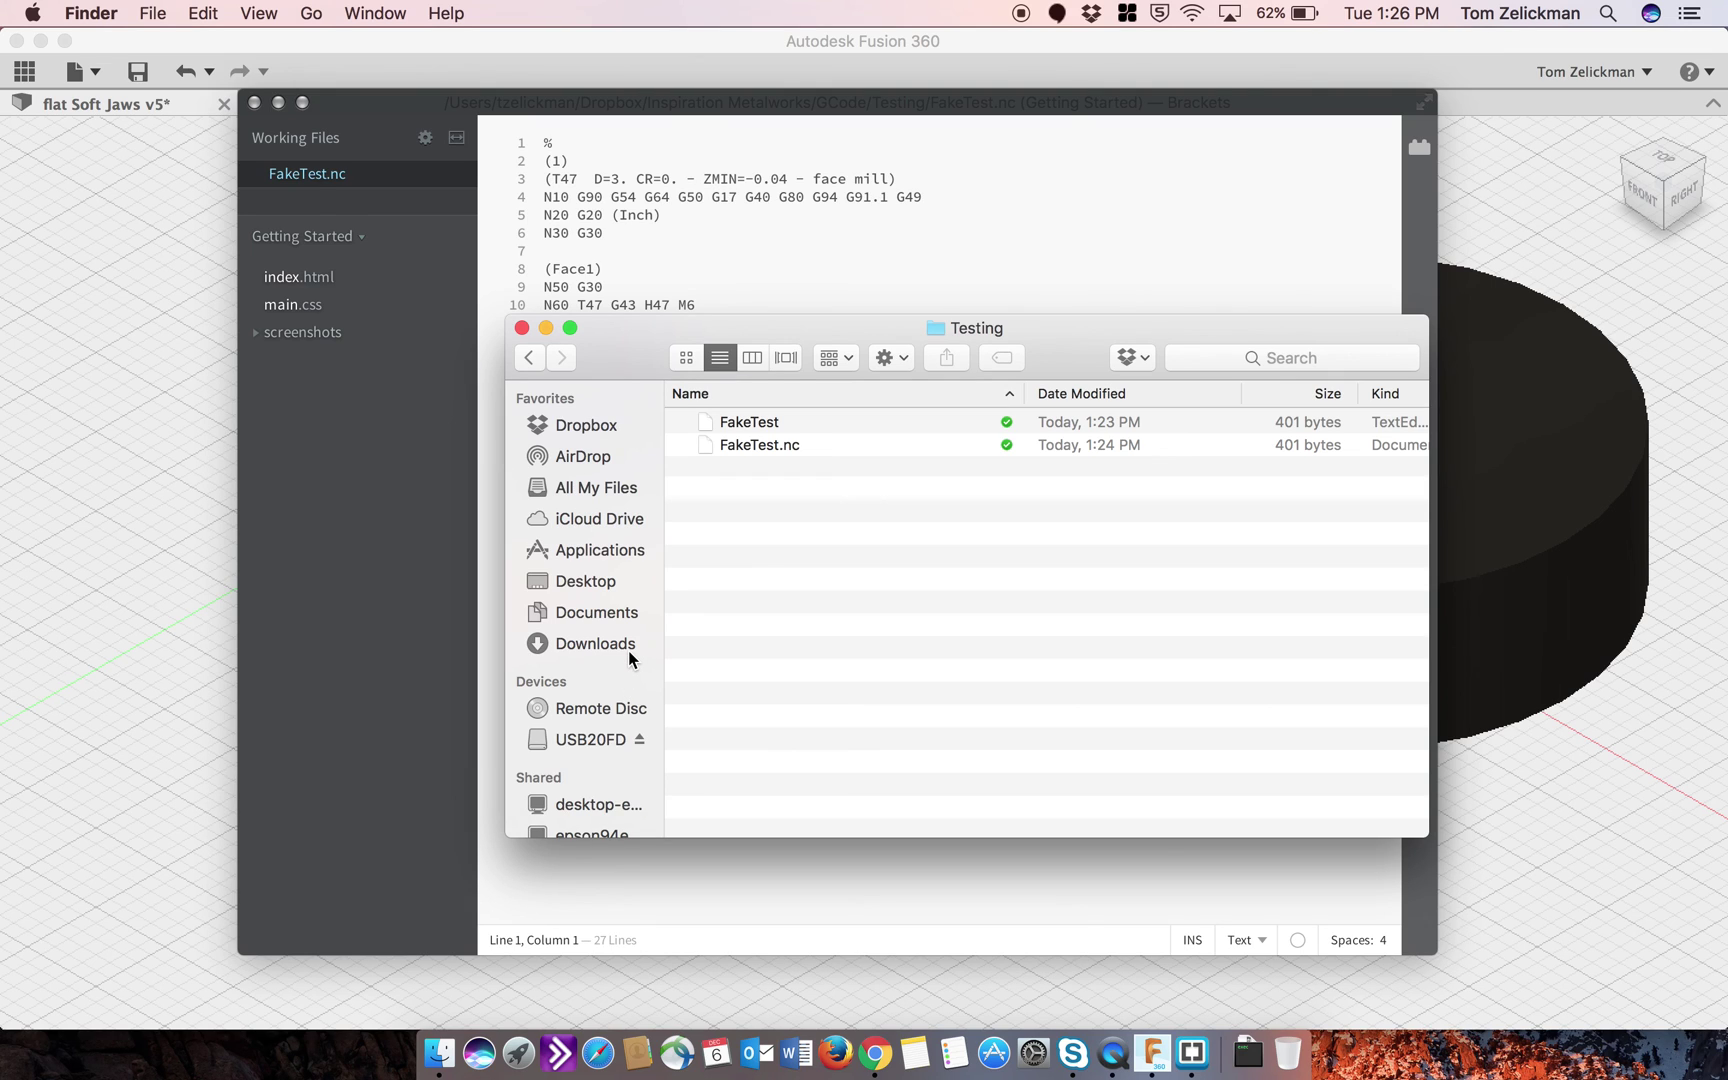
{"action": "scroll", "coordinate": [629, 652], "scroll_direction": "down", "scroll_amount": 10}
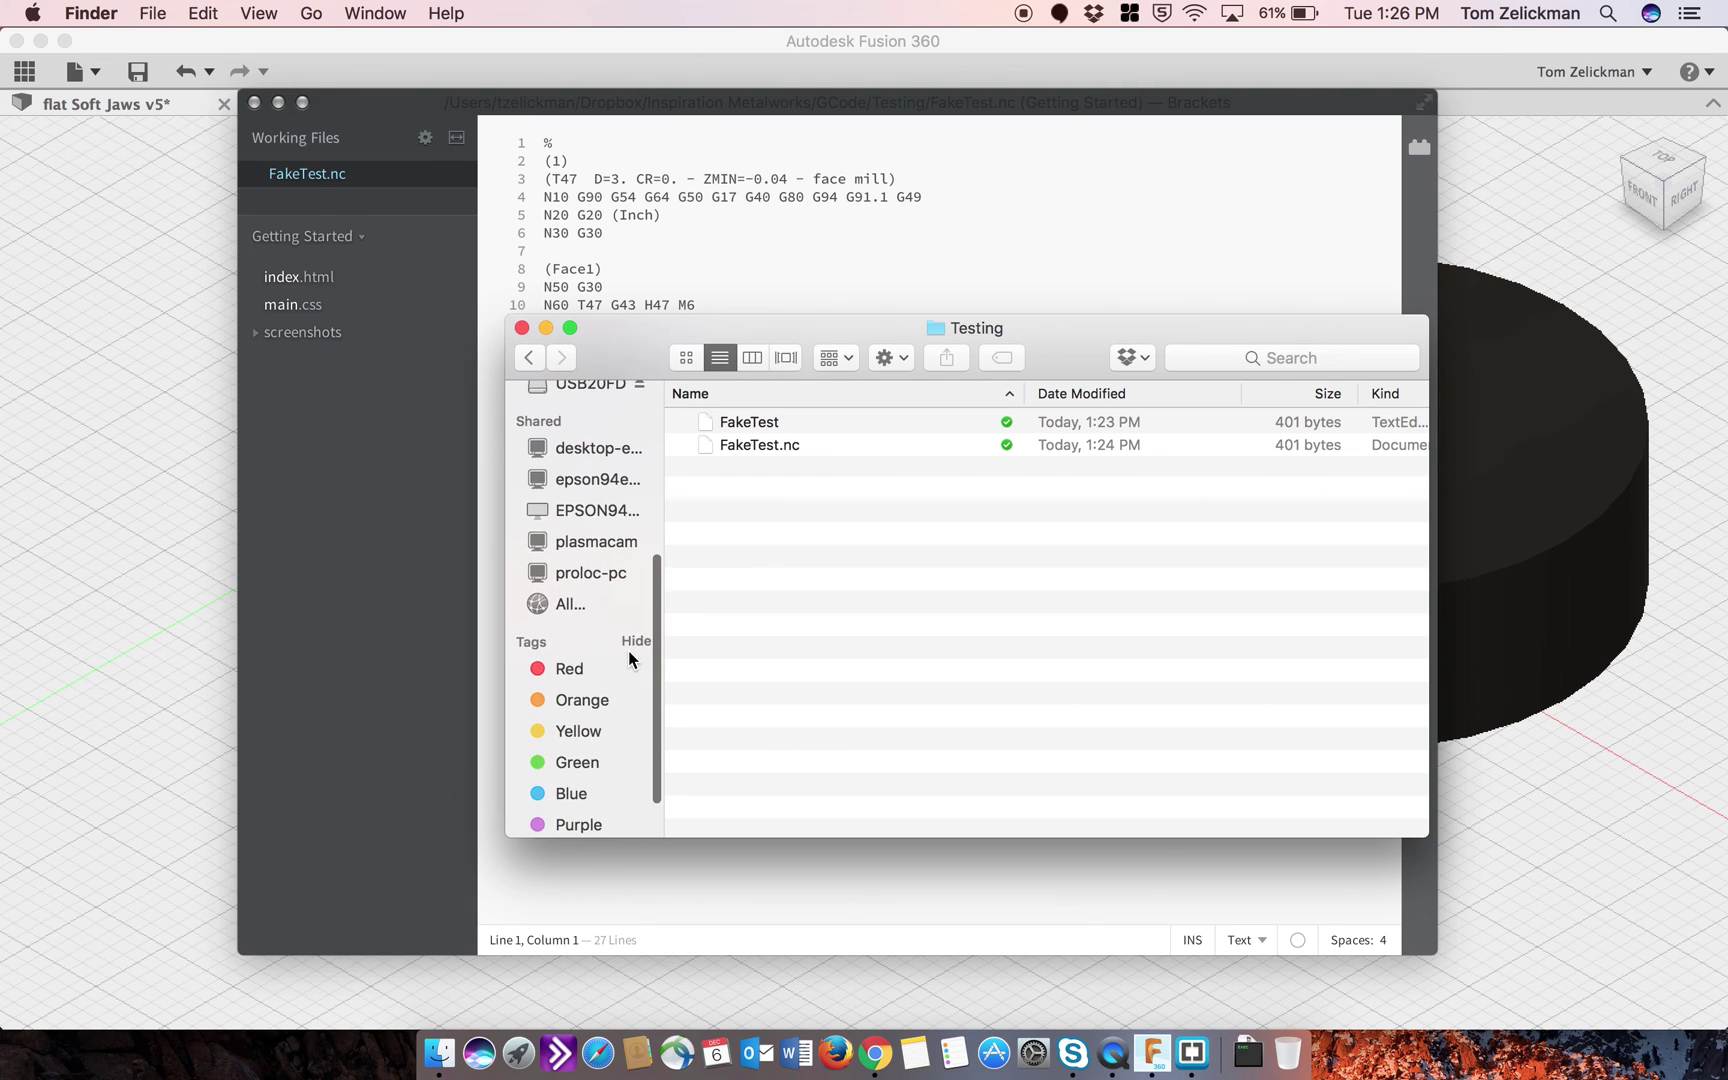
{"action": "scroll", "coordinate": [629, 655], "scroll_direction": "up", "scroll_amount": 10}
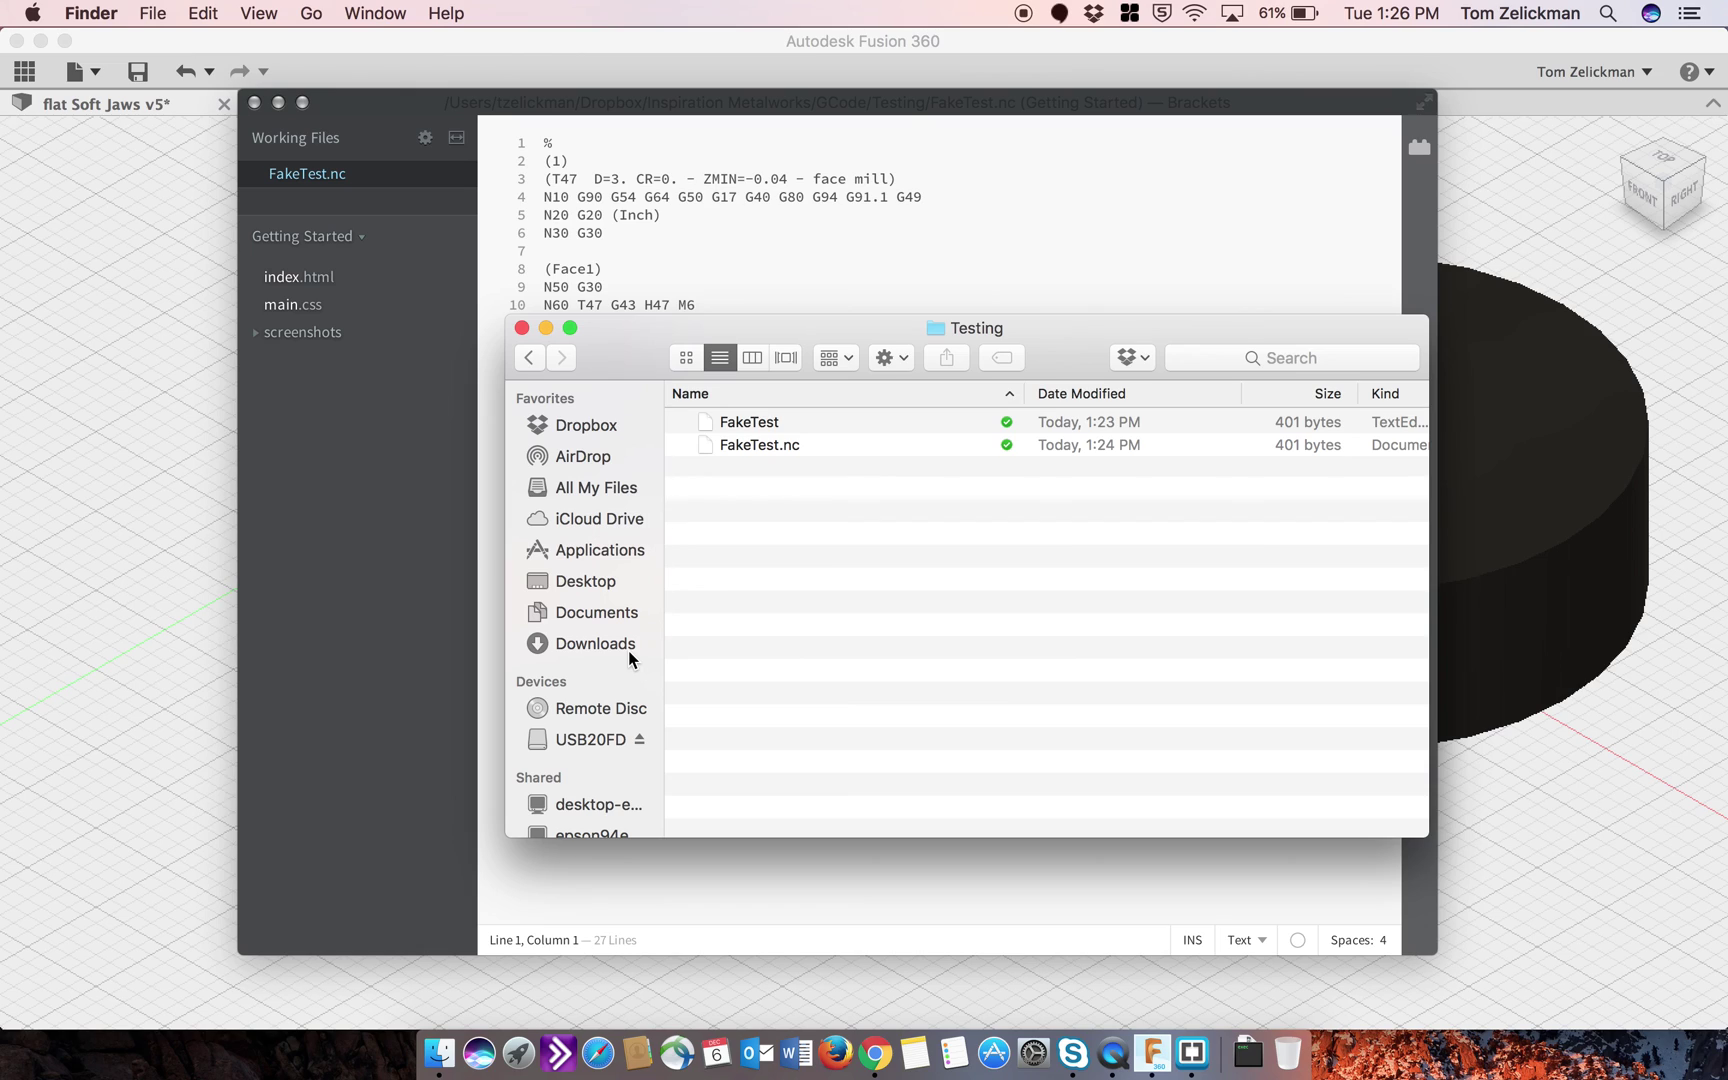
{"action": "left_click", "coordinate": [753, 441]}
{"action": "left_click_drag", "start_coordinate": [753, 445], "coordinate": [581, 740]}
{"action": "left_click", "coordinate": [592, 742]}
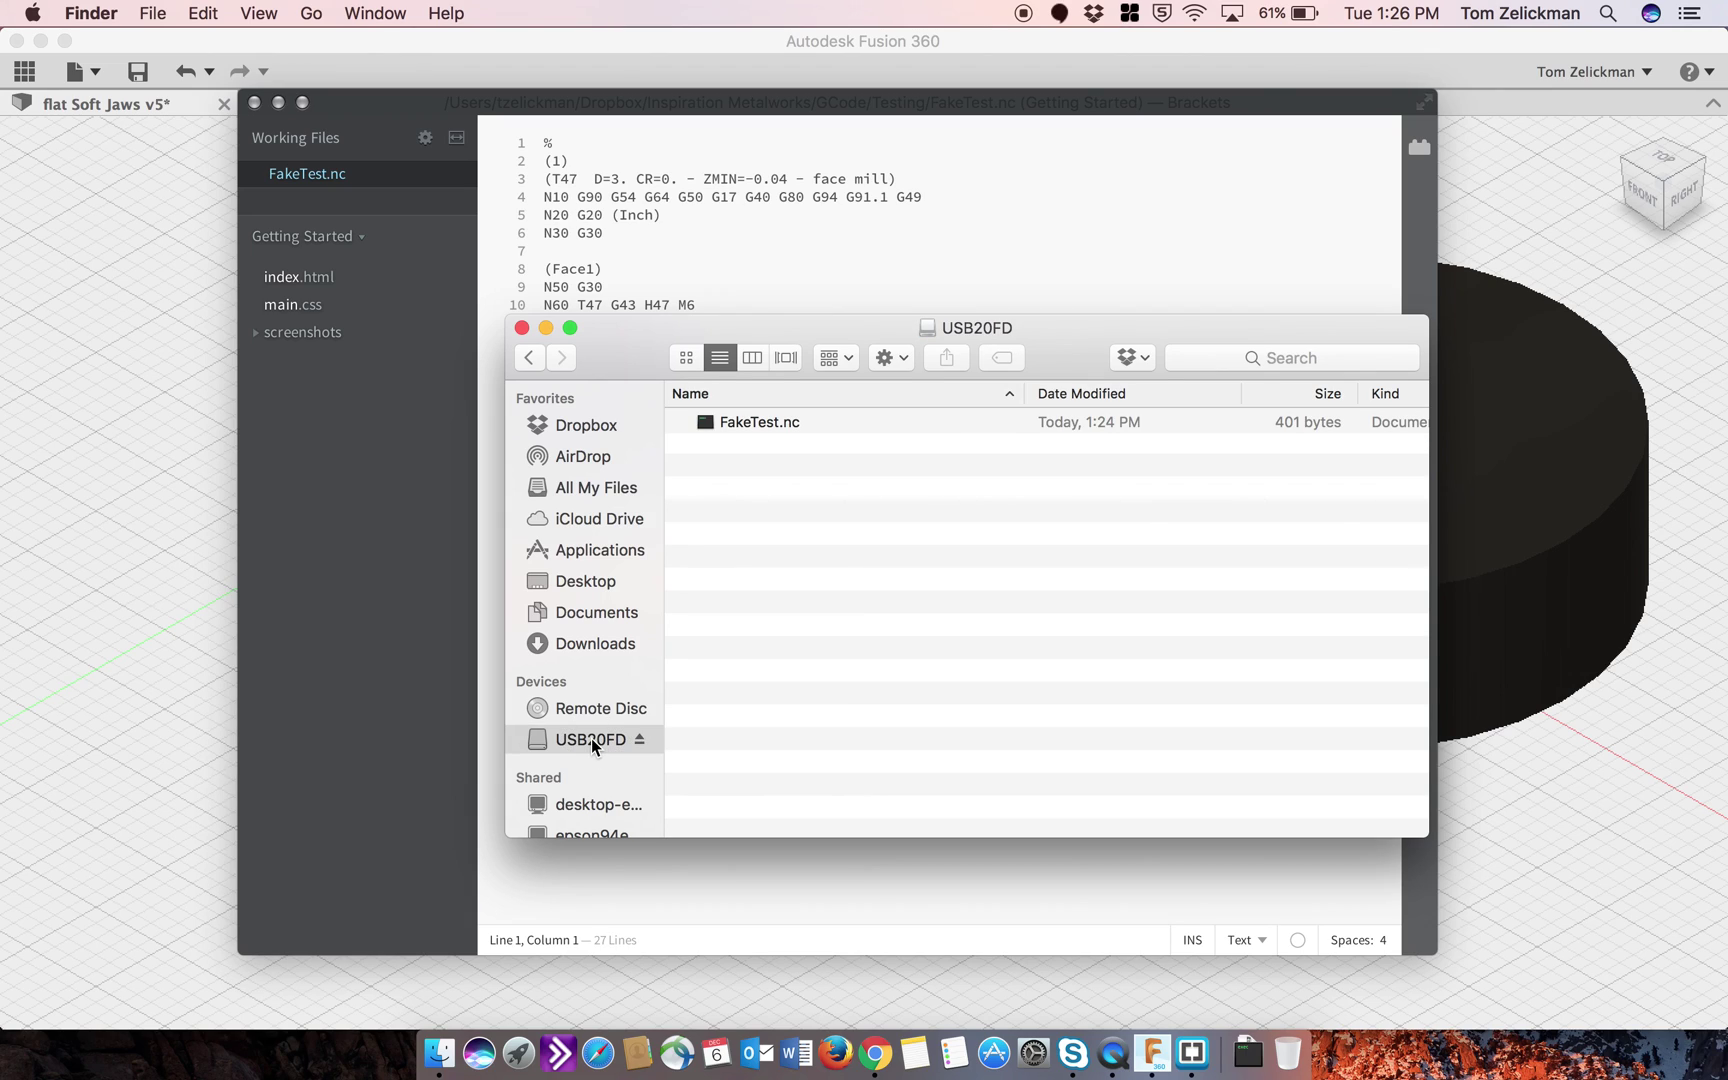
{"action": "left_click", "coordinate": [640, 740]}
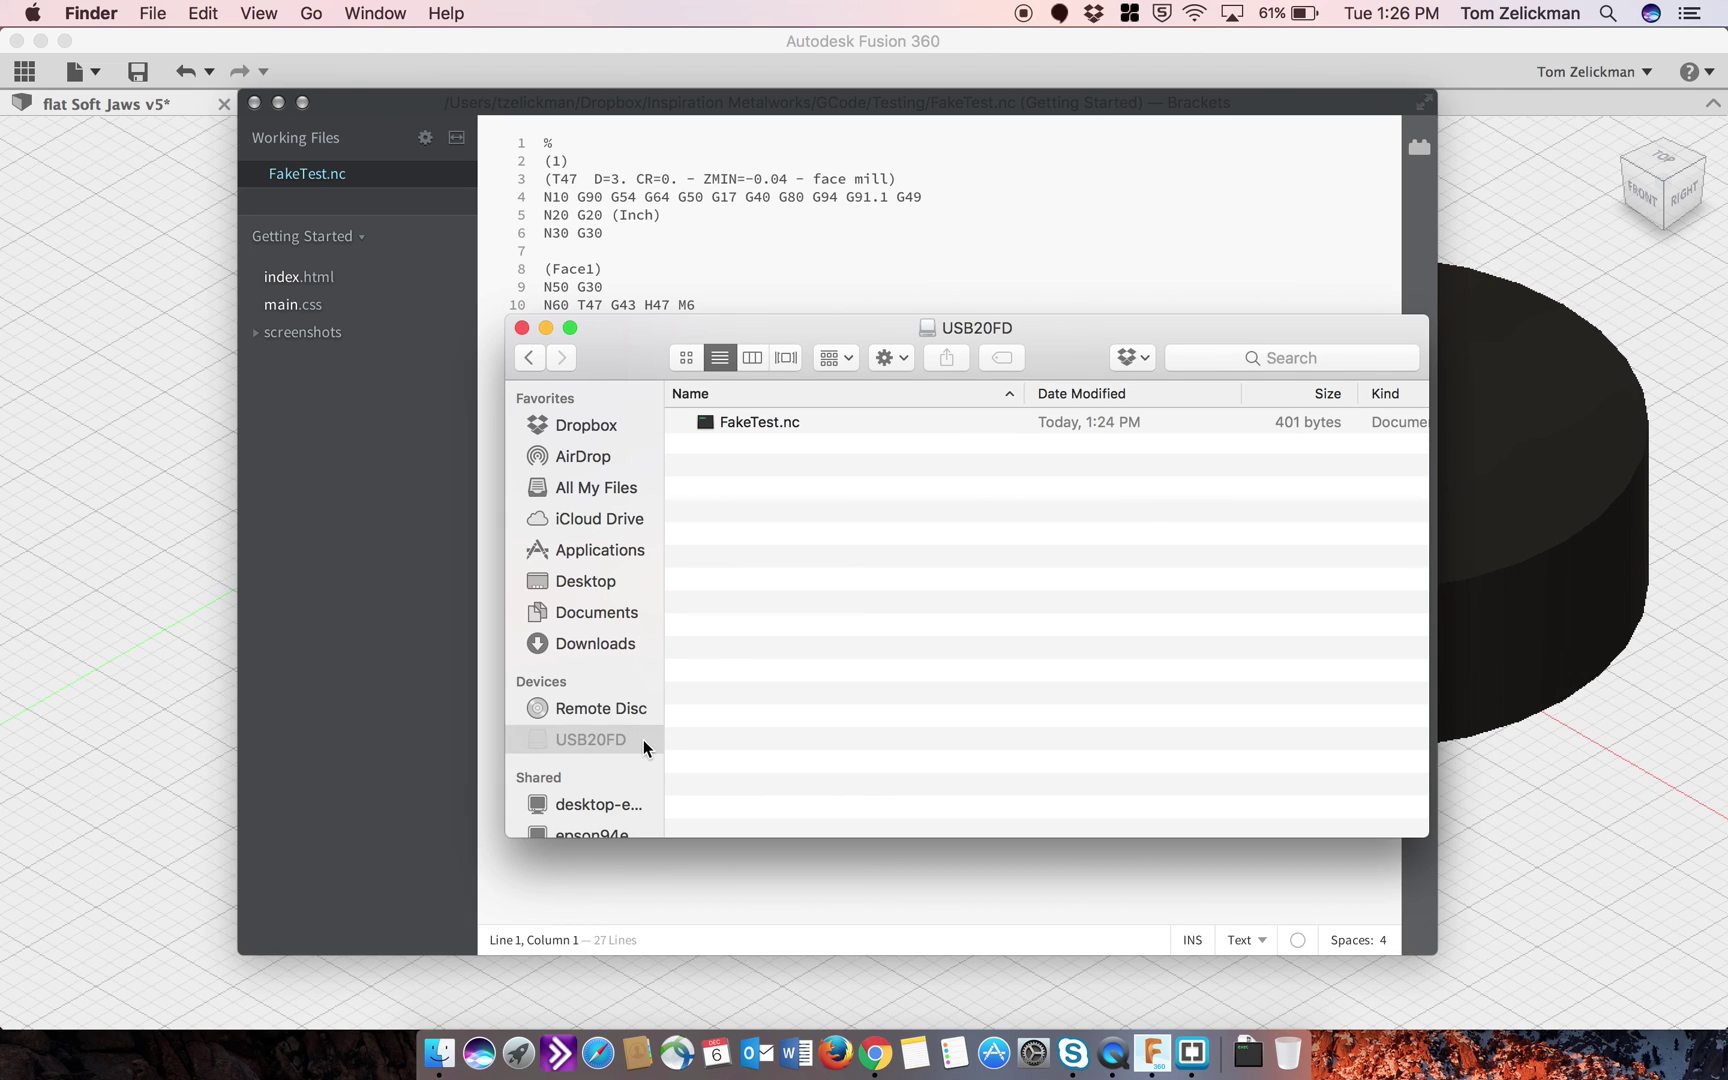